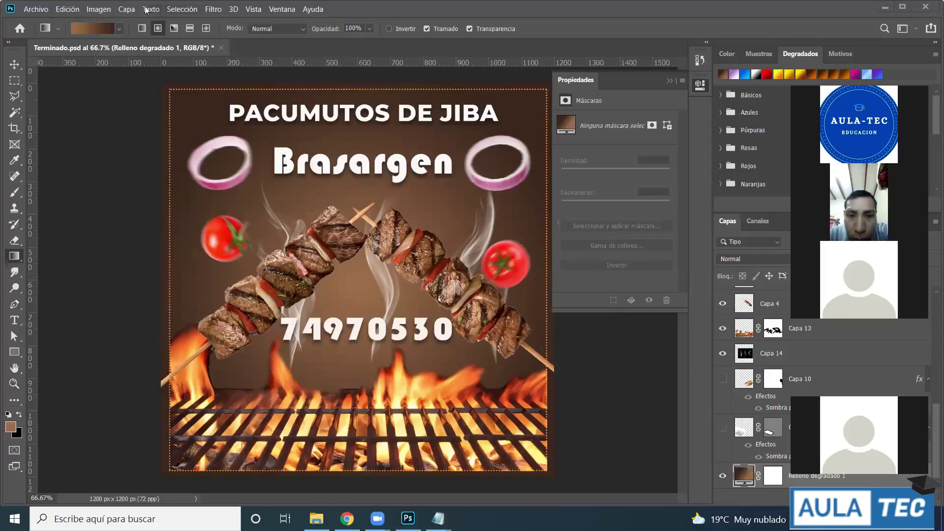
{"action": "left_click", "coordinate": [37, 10]}
{"action": "left_click", "coordinate": [425, 6]}
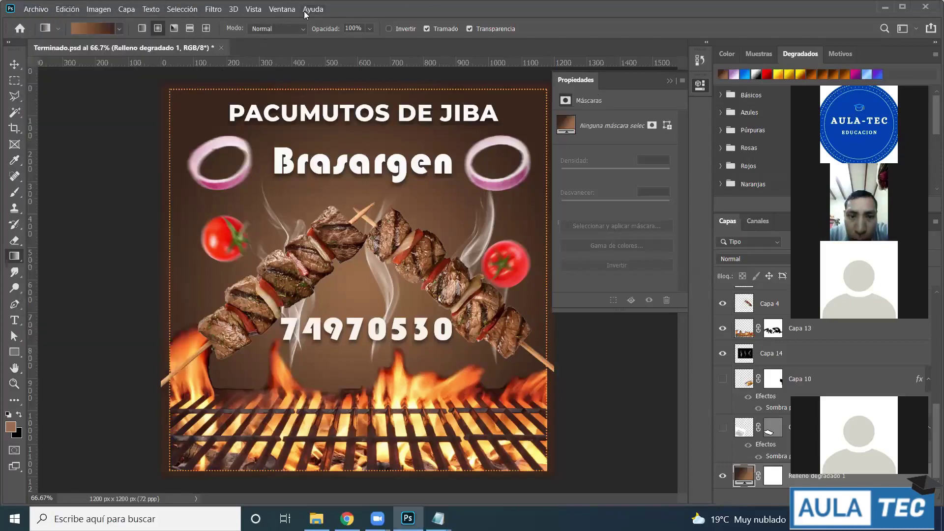
{"action": "left_click", "coordinate": [306, 14]}
{"action": "left_click", "coordinate": [92, 9]}
{"action": "left_click", "coordinate": [98, 9]}
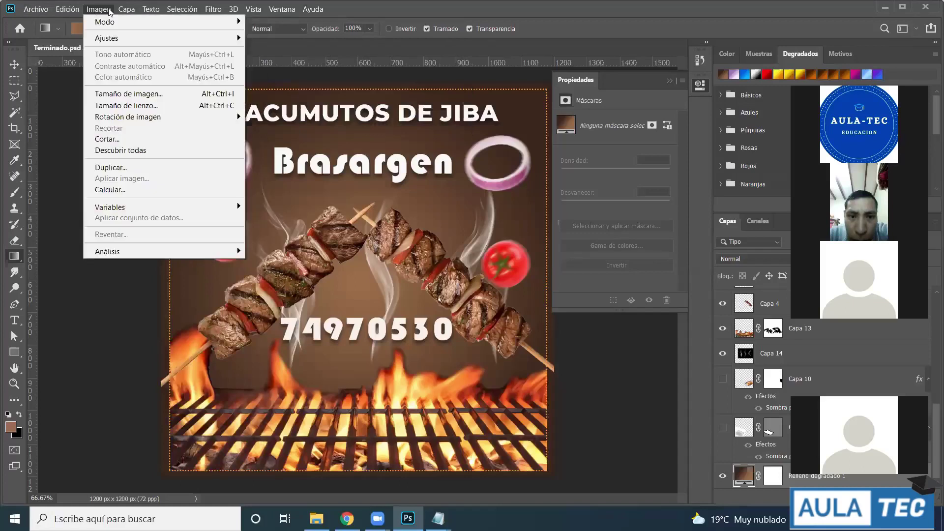
{"action": "left_click", "coordinate": [151, 9]}
{"action": "left_click", "coordinate": [234, 10]}
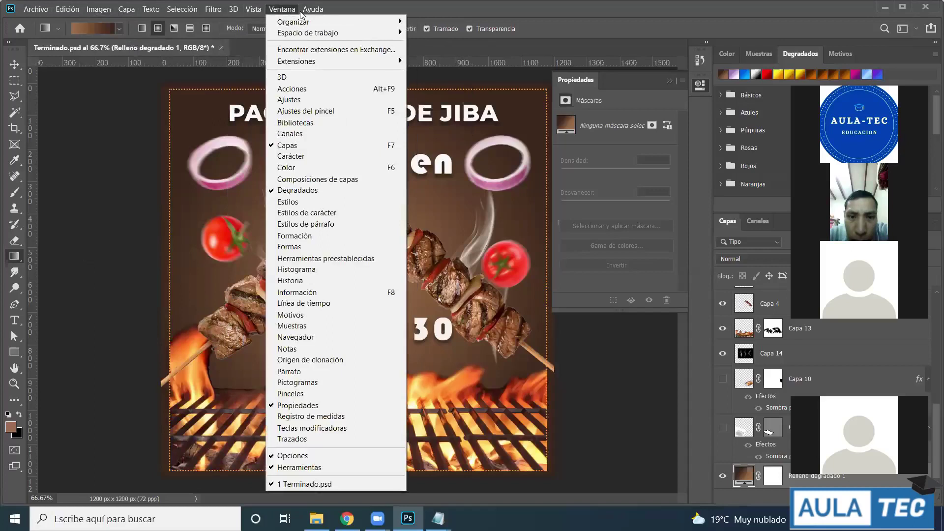
{"action": "left_click", "coordinate": [362, 5]}
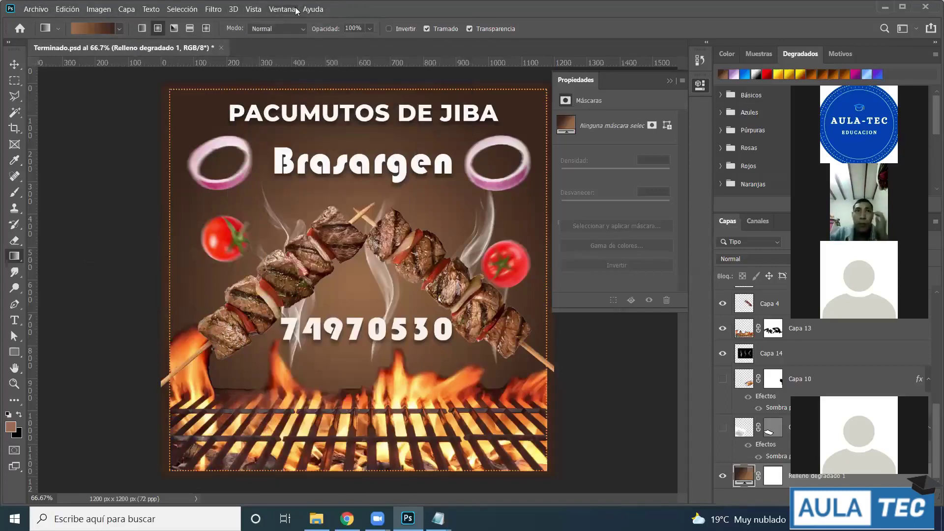
{"action": "left_click", "coordinate": [161, 9]}
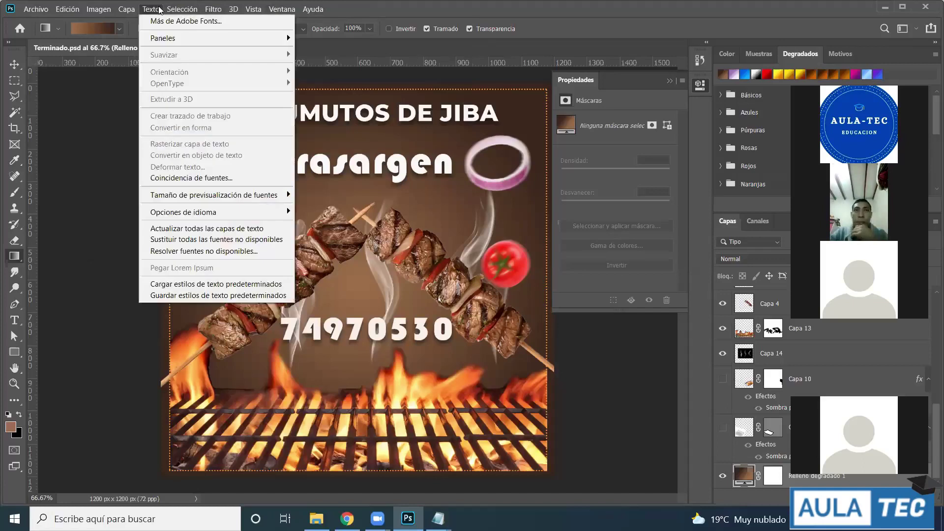
{"action": "mouse_move", "coordinate": [293, 198]}
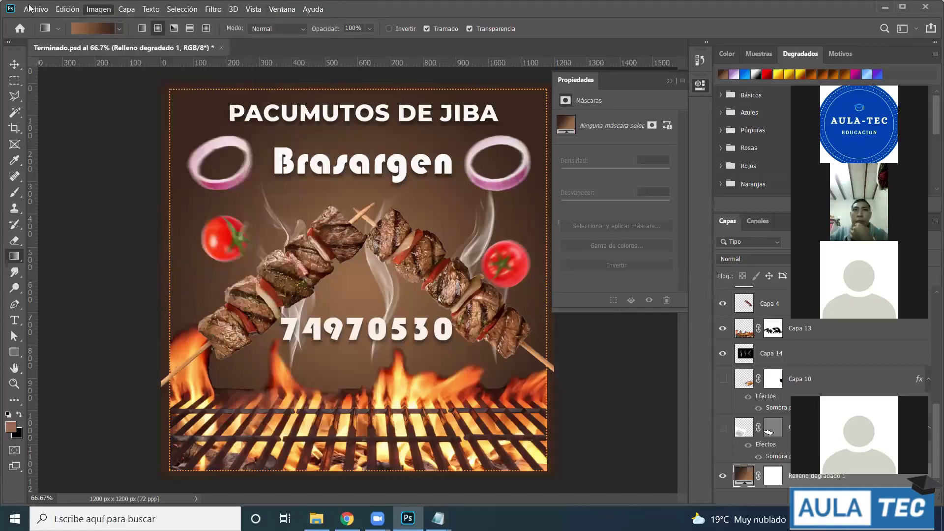
{"action": "left_click", "coordinate": [443, 6]}
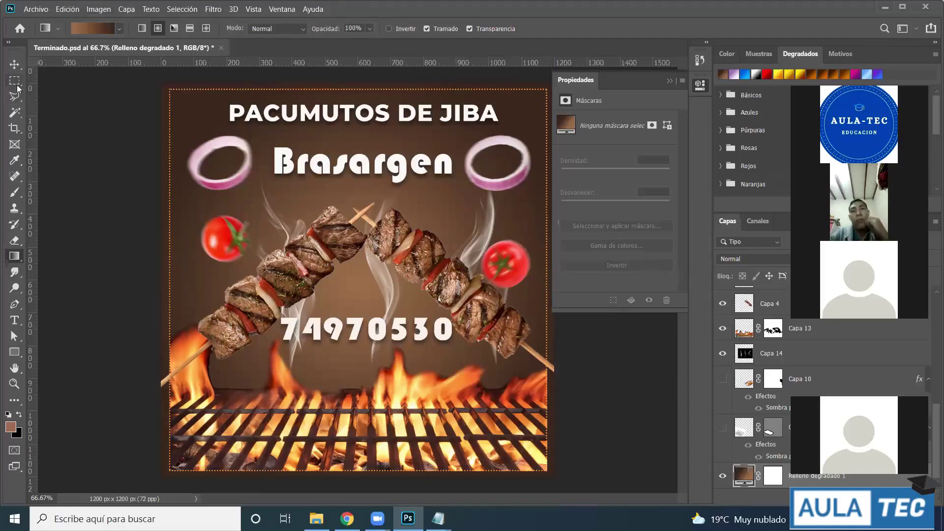
- Examine the Crop and Move tools and the variants grouped with the Move, Rectangular Marquee and Direct Selection tools
{"action": "left_click", "coordinate": [14, 129]}
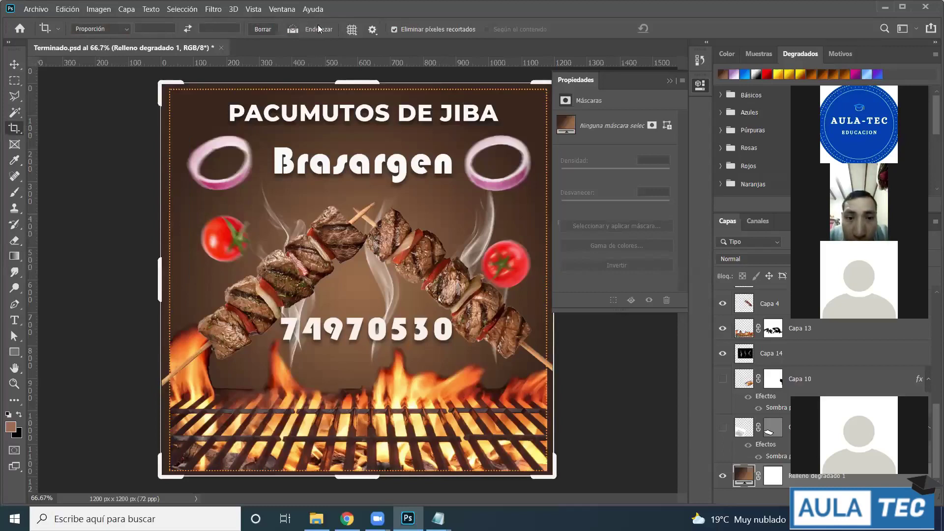
{"action": "left_click", "coordinate": [14, 65]}
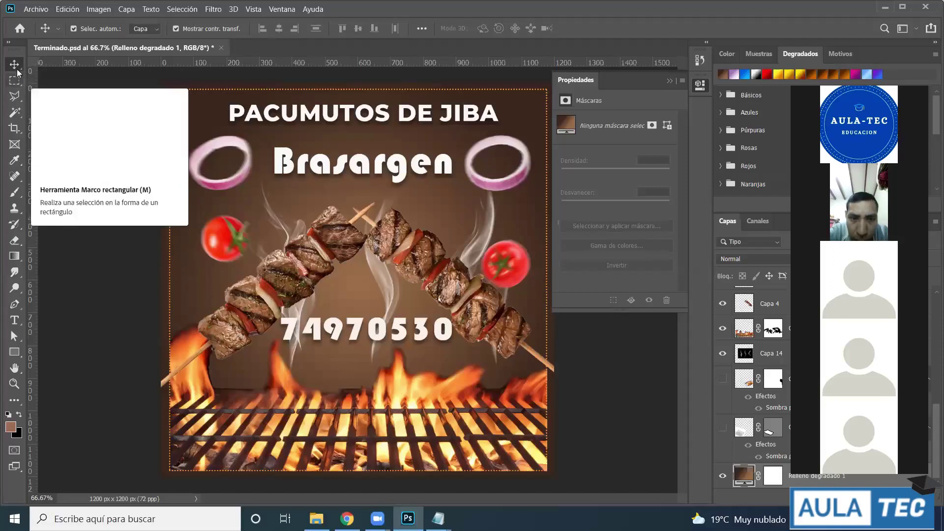
{"action": "right_click", "coordinate": [17, 68]}
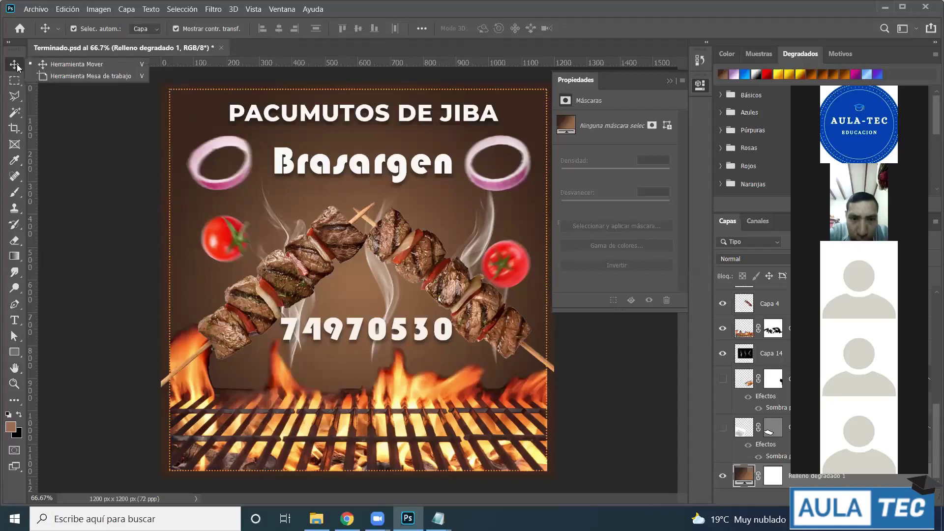
{"action": "left_click", "coordinate": [18, 68]}
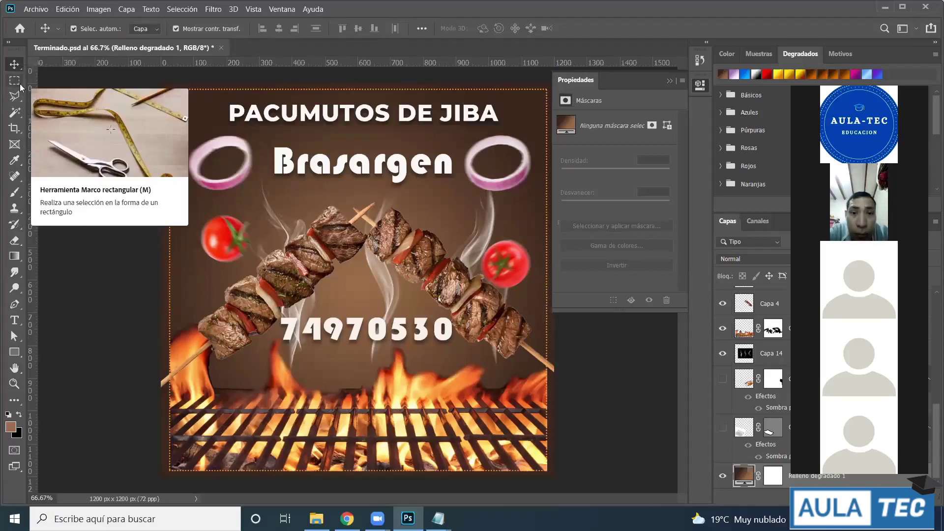
{"action": "left_click", "coordinate": [19, 84]}
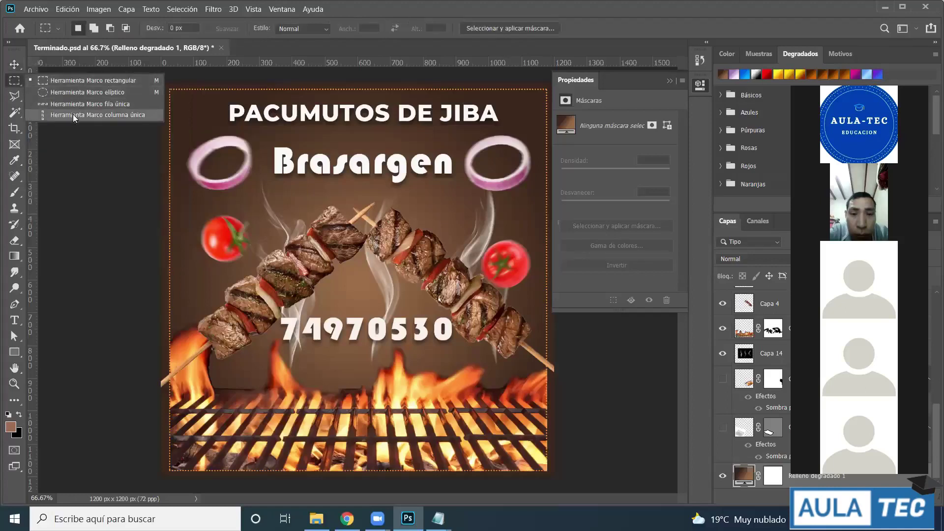
{"action": "left_click", "coordinate": [21, 87]}
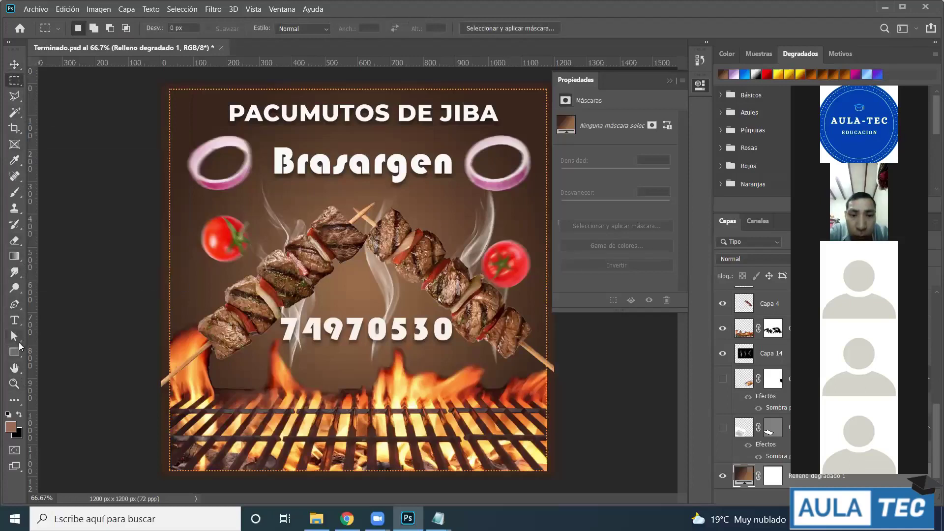
{"action": "left_click", "coordinate": [19, 340]}
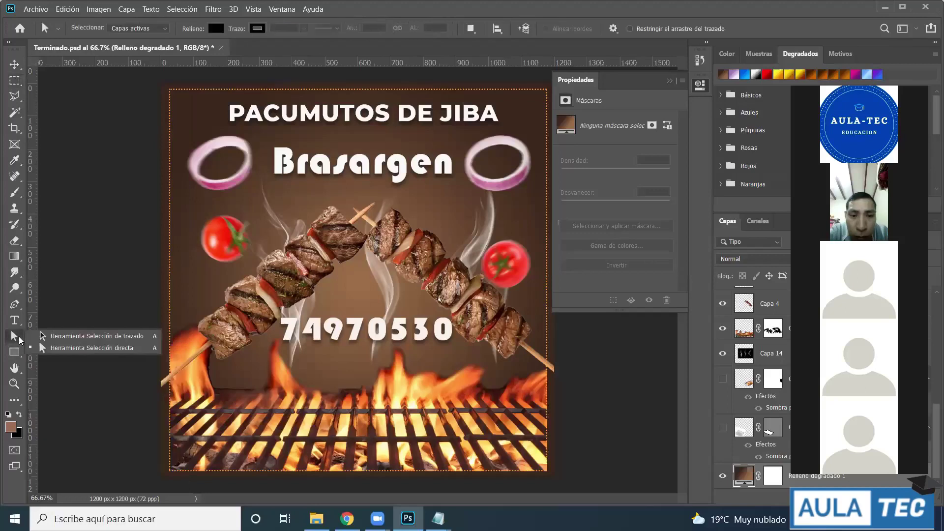
{"action": "left_click", "coordinate": [49, 337]}
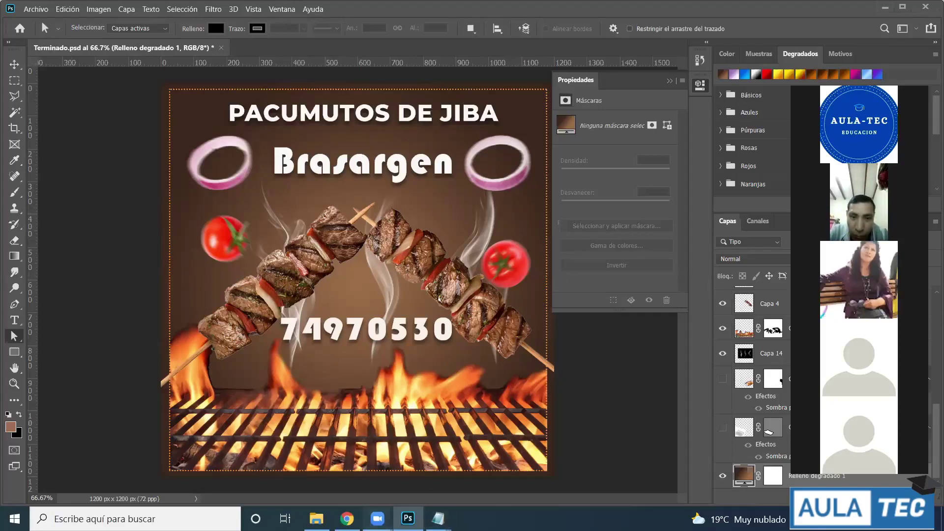
{"action": "mouse_move", "coordinate": [392, 513]}
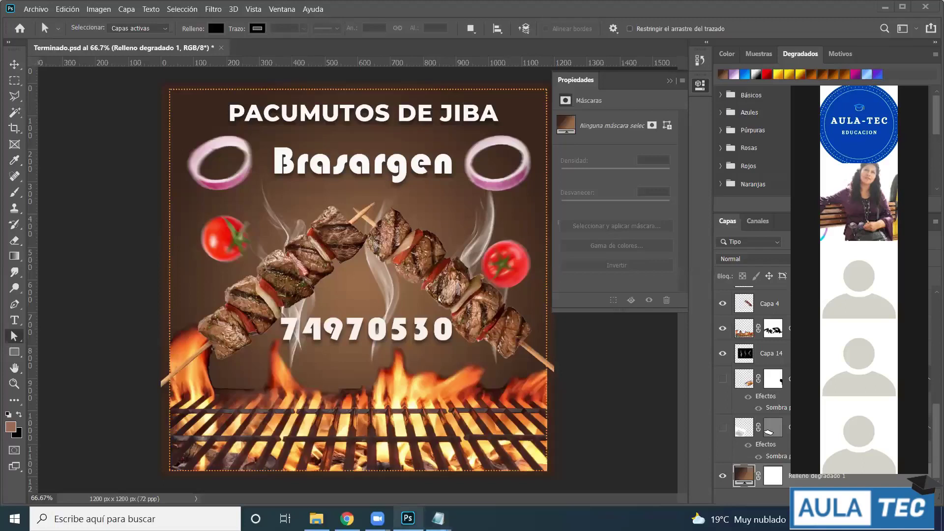
{"action": "mouse_move", "coordinate": [377, 519]}
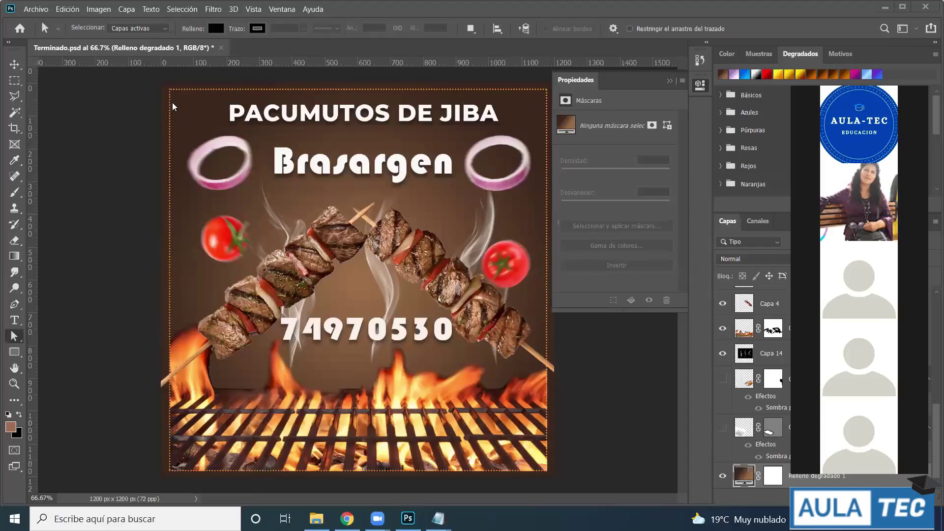
- Close Terminado.psd without saving its changes and begin setting up a new document
{"action": "left_click", "coordinate": [221, 48]}
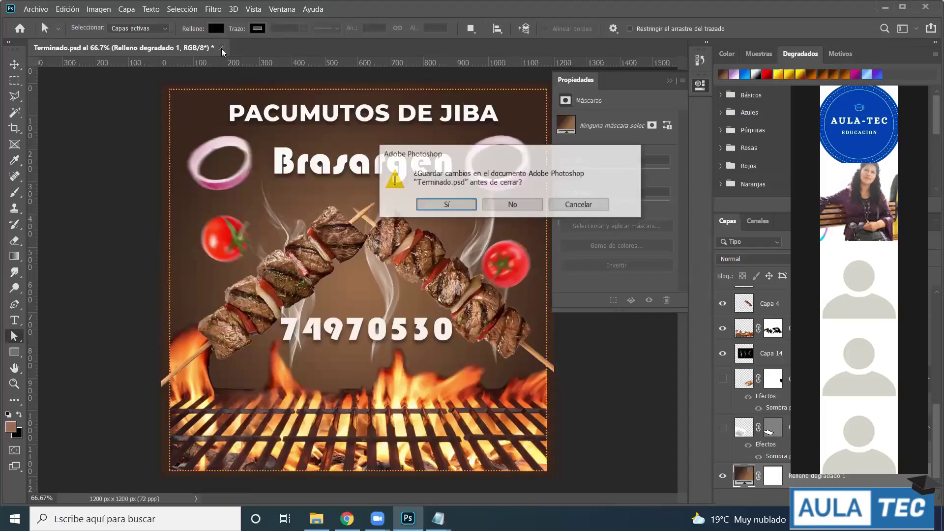
{"action": "left_click", "coordinate": [511, 204]}
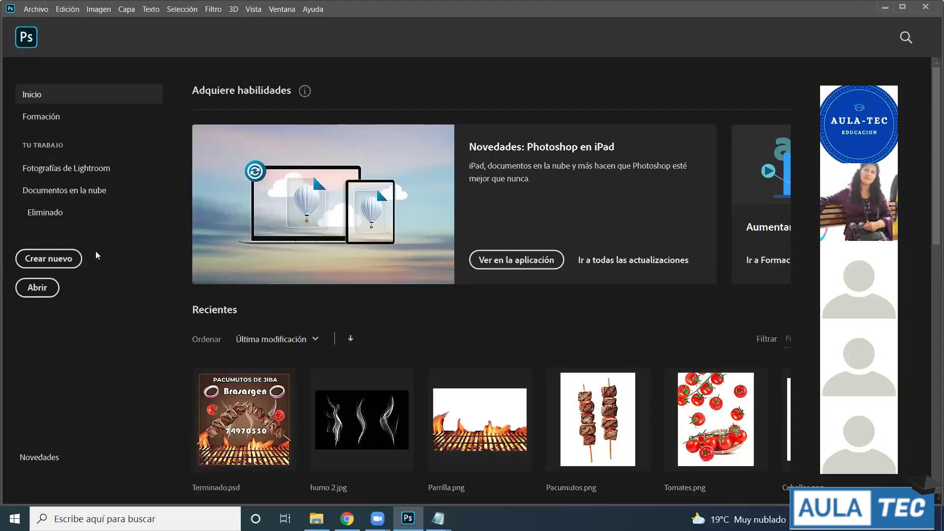
{"action": "left_click", "coordinate": [53, 261]}
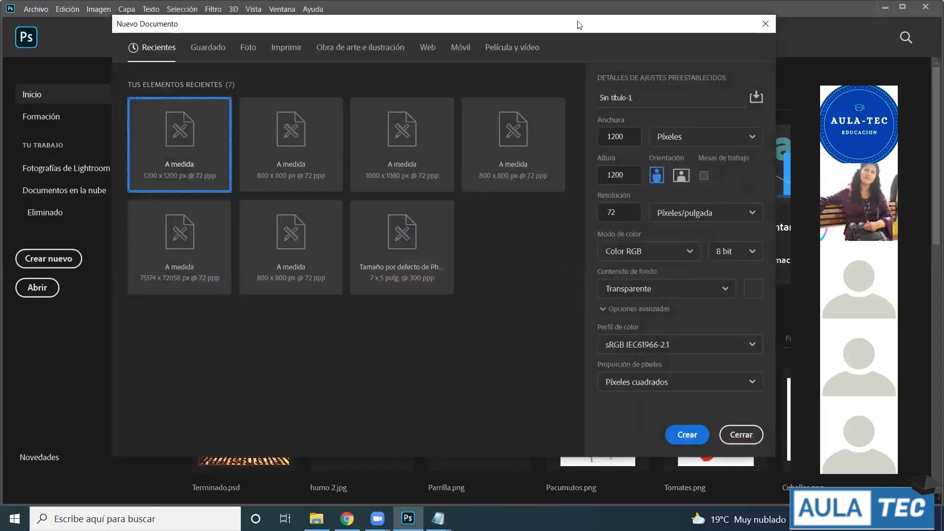
{"action": "left_click_drag", "start_coordinate": [585, 24], "coordinate": [582, 15]}
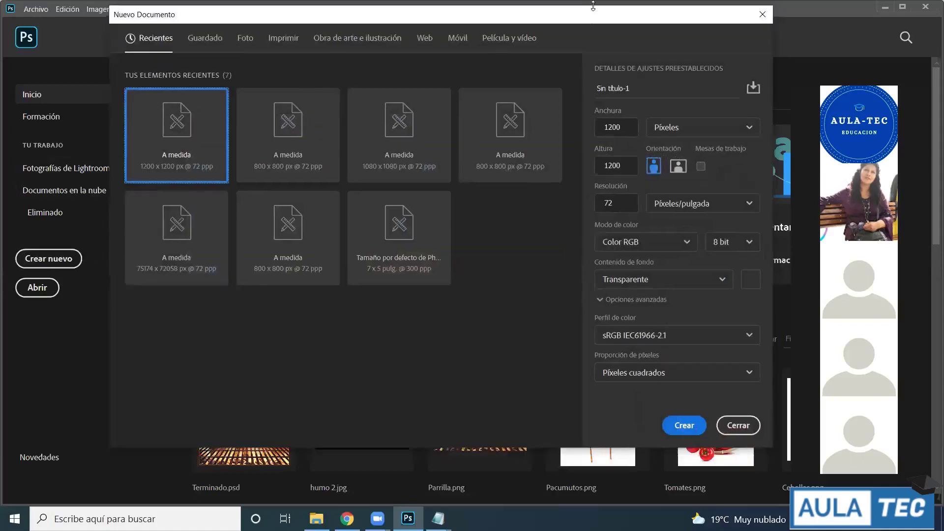
- Name the new document "Publicidad 1"
{"action": "left_click", "coordinate": [626, 131]}
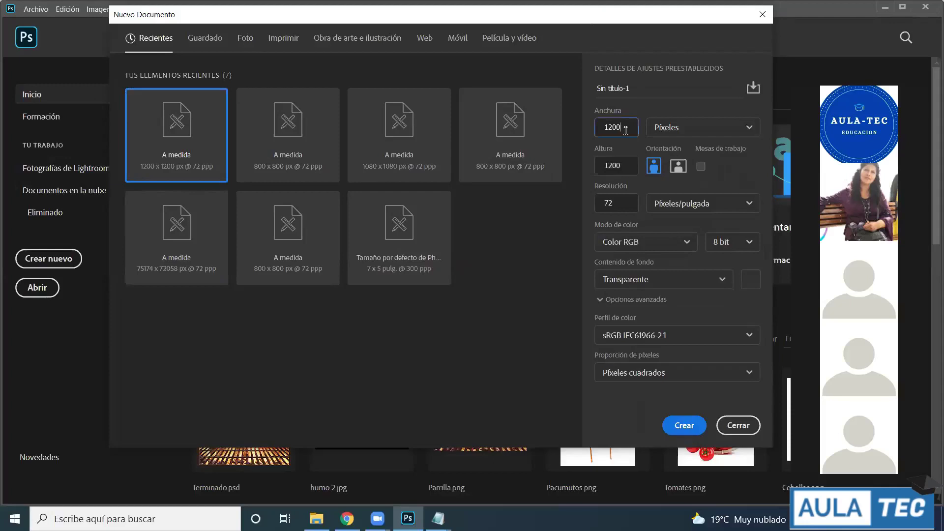
{"action": "left_click_drag", "start_coordinate": [636, 91], "coordinate": [590, 93]}
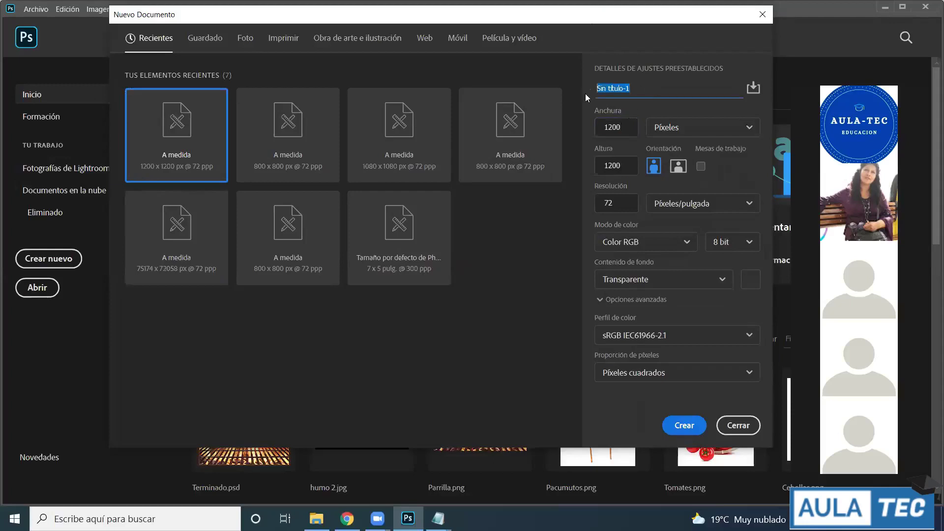
{"action": "key", "text": "BackSpace"}
{"action": "type", "text": "Public"}
{"action": "type", "text": "idad 1"}
- Keep the new document's width and height at 1200 pixels and set its resolution to 72 pixels per inch
{"action": "left_click", "coordinate": [621, 130]}
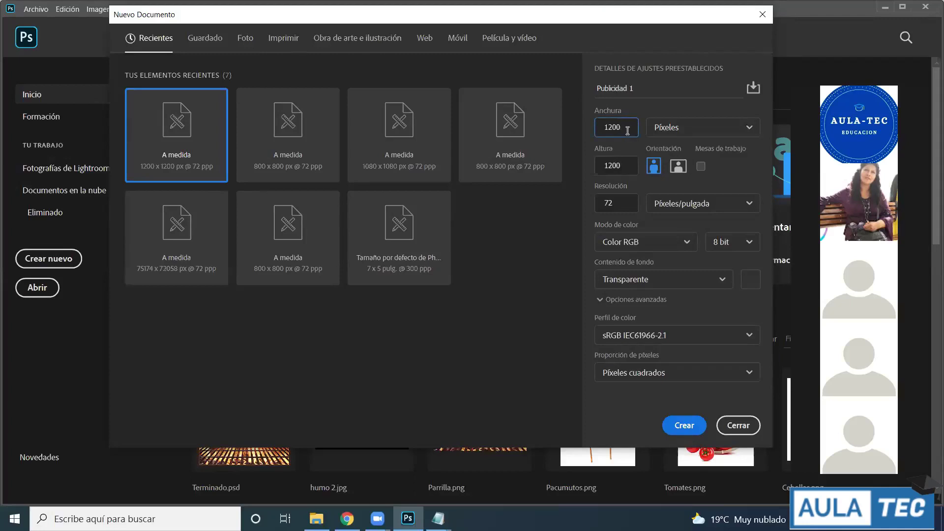
{"action": "double_click", "coordinate": [608, 131]}
{"action": "left_click", "coordinate": [631, 166]}
{"action": "double_click", "coordinate": [631, 165]}
{"action": "left_click", "coordinate": [626, 164]}
{"action": "left_click", "coordinate": [627, 207]}
{"action": "double_click", "coordinate": [629, 202]}
{"action": "type", "text": "72"}
- Switch to the Notepad note on the radial gradient colours and narrow its window so the document settings stay visible
{"action": "left_click", "coordinate": [448, 511]}
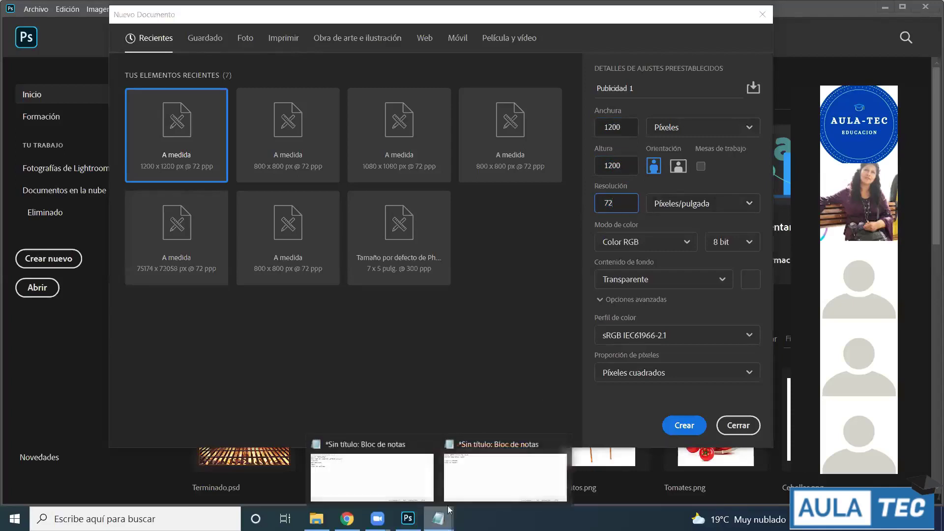
{"action": "left_click", "coordinate": [484, 487]}
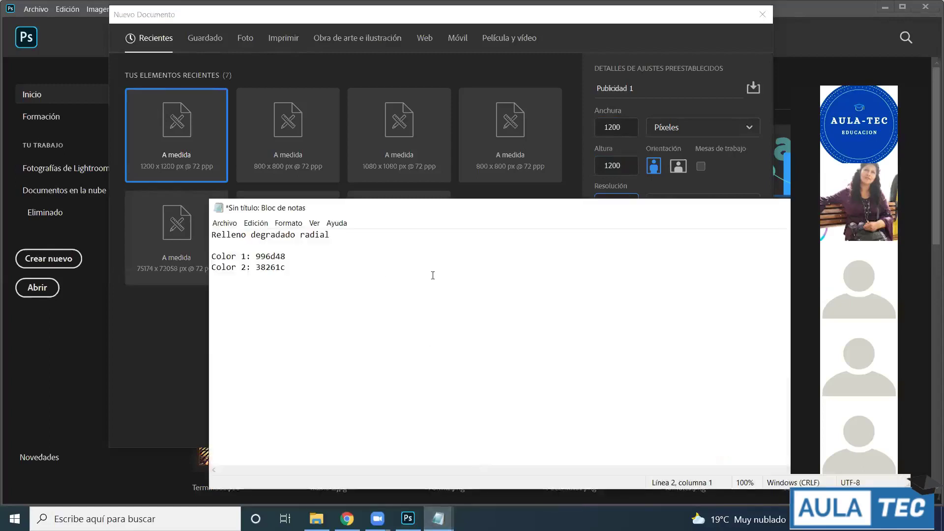
{"action": "left_click_drag", "start_coordinate": [431, 224], "coordinate": [281, 138]}
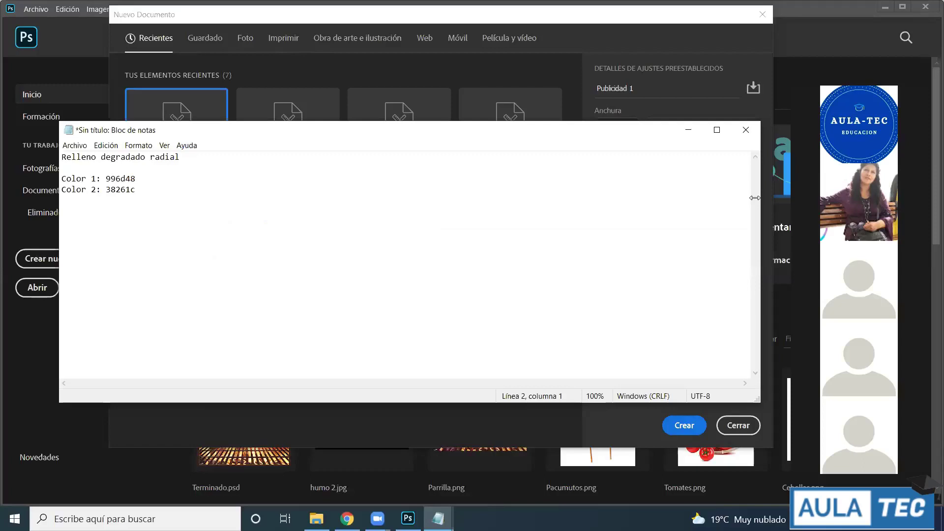
{"action": "left_click_drag", "start_coordinate": [755, 198], "coordinate": [350, 197]}
- List the resolutions 72, 150 and 300 on separate lines below the colour codes in the note
{"action": "left_click", "coordinate": [62, 212]}
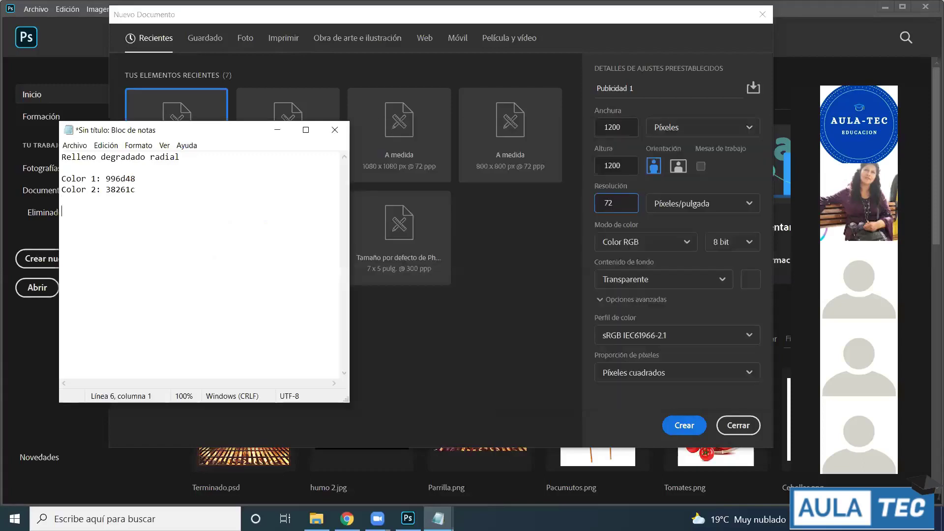
{"action": "type", "text": "72"}
{"action": "key", "text": "Return"}
{"action": "type", "text": "150"}
{"action": "key", "text": "Return"}
{"action": "type", "text": "300"}
- Label the 72 line "->Redes" and the 150 line "->Cotidiano" in the note
{"action": "left_click", "coordinate": [139, 211]}
{"action": "type", "text": "->Redes"}
{"action": "left_click", "coordinate": [122, 227]}
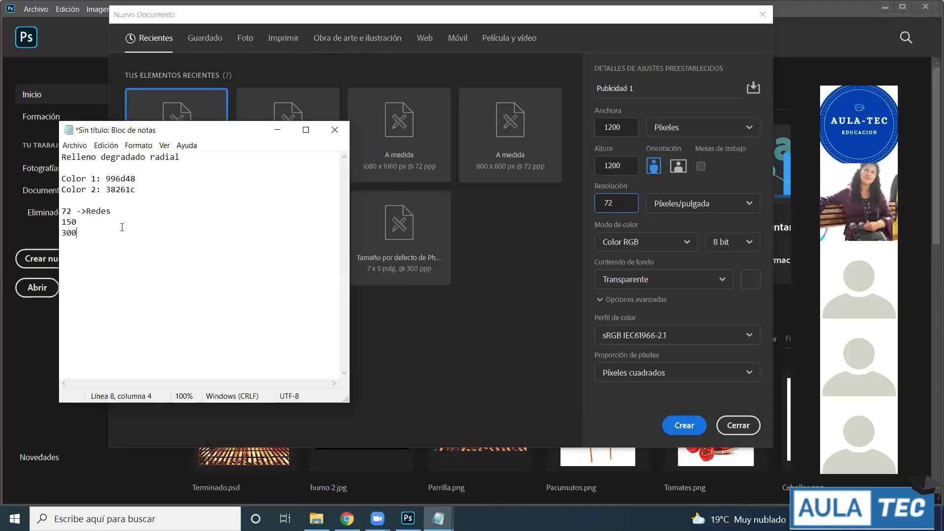
{"action": "left_click", "coordinate": [116, 220]}
{"action": "type", "text": "->"}
{"action": "key", "text": "BackSpace"}
{"action": "type", "text": "Cotidin"}
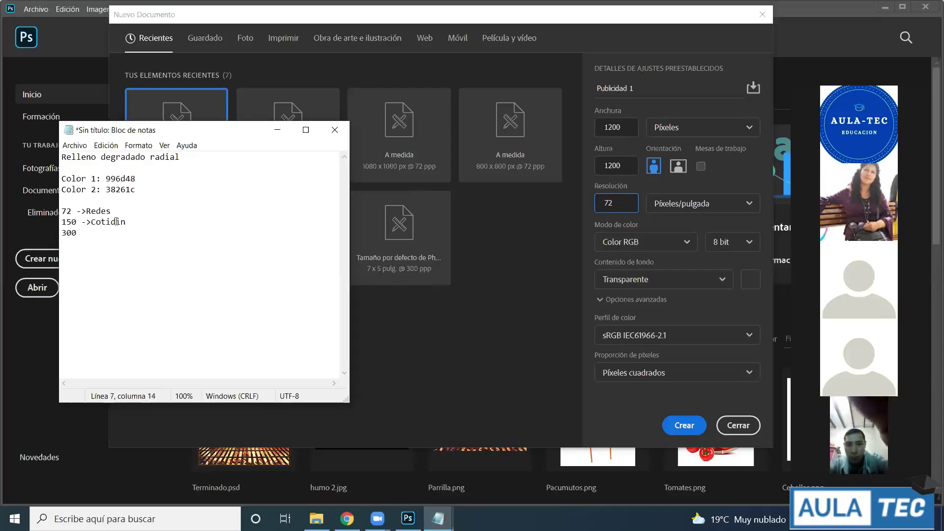
{"action": "key", "text": "BackSpace"}
{"action": "type", "text": "ano 300"}
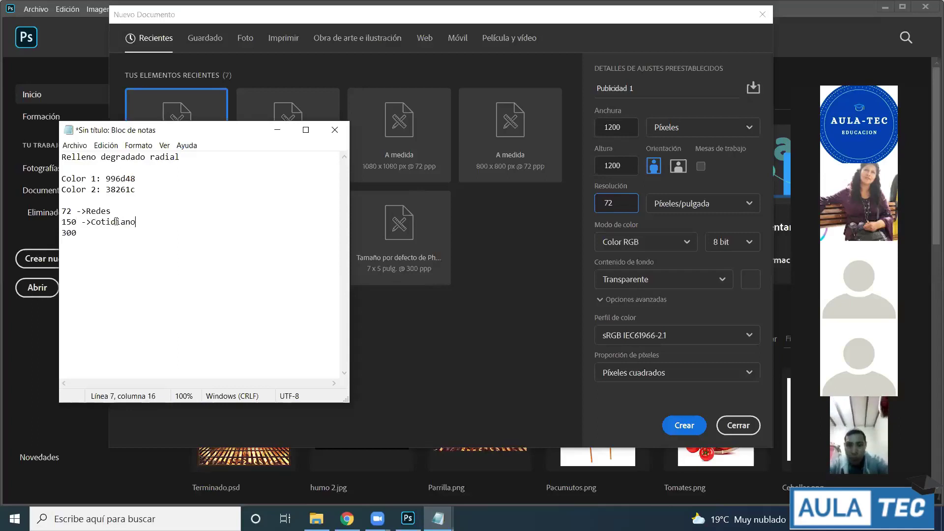
- Label the 300 line "->Imprenta" in the note
{"action": "type", "text": "->"}
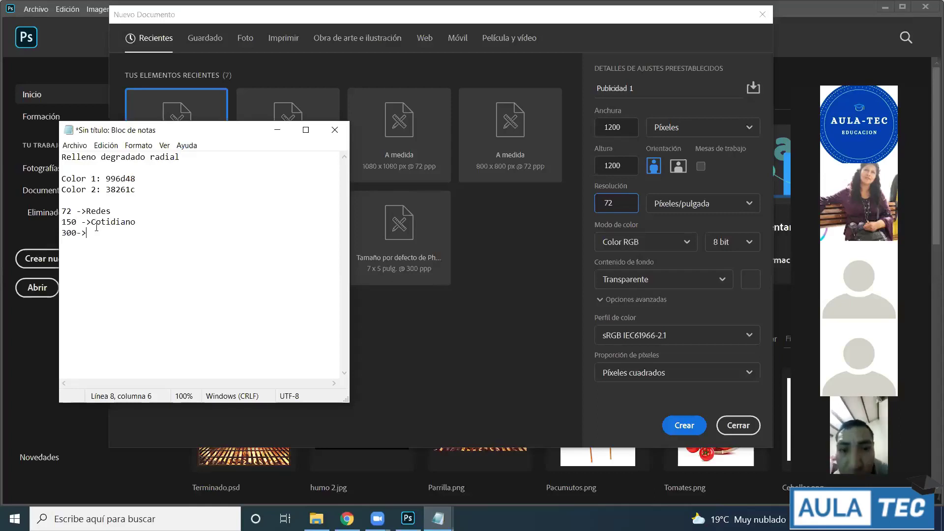
{"action": "type", "text": "Impren"}
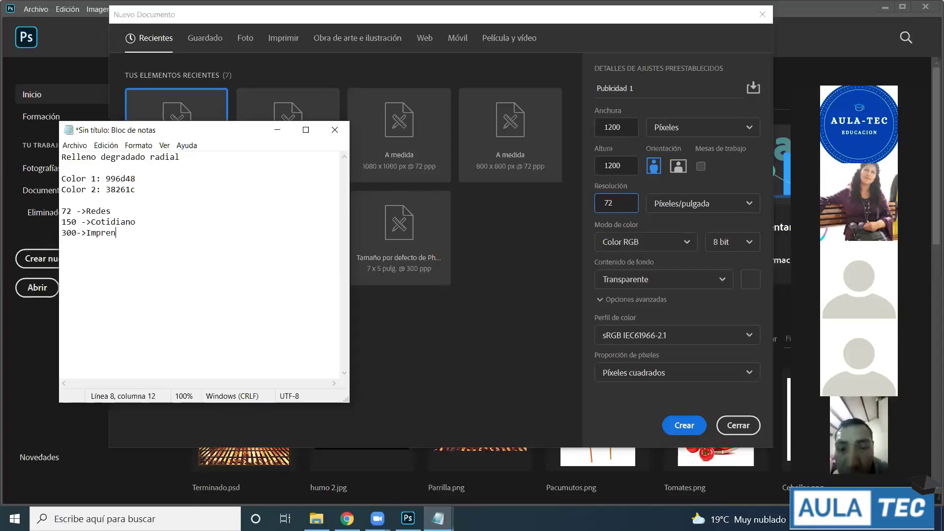
{"action": "type", "text": "ta"}
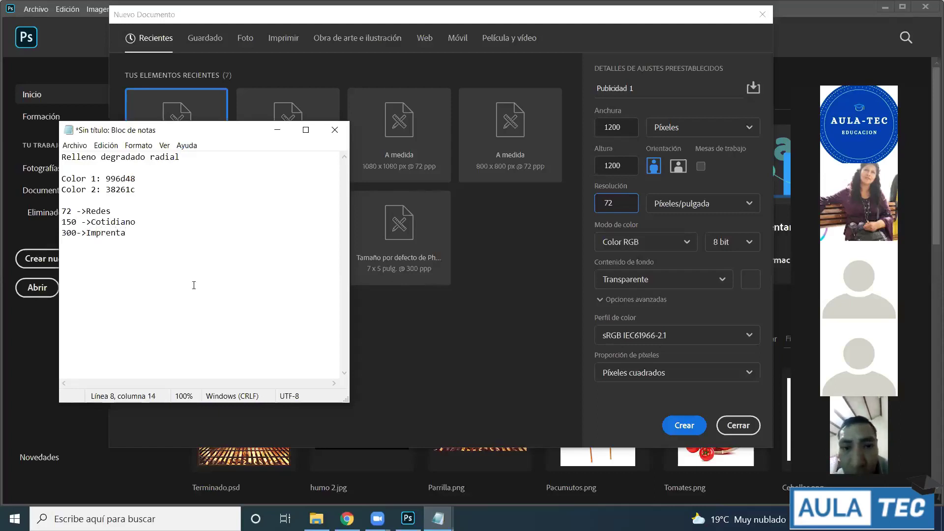
{"action": "key", "text": "Up"}
{"action": "key", "text": "Up"}
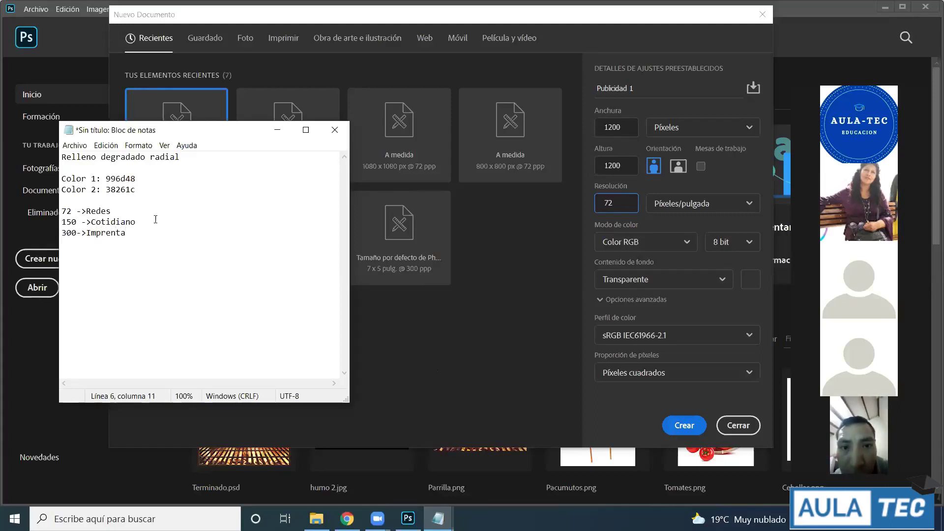
- Highlight the "72 ->Redes" line in the note to review the resolution for social networks
{"action": "key", "text": "shift+Home"}
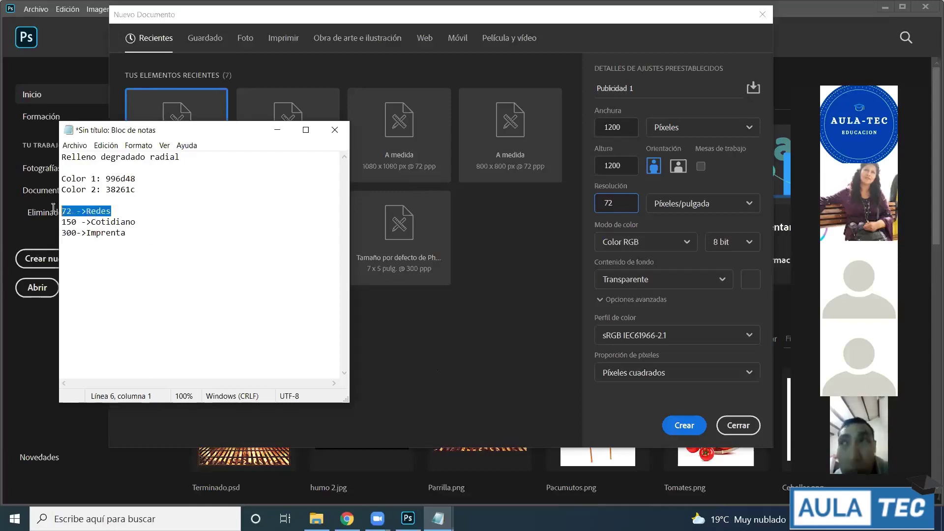
{"action": "left_click", "coordinate": [126, 212]}
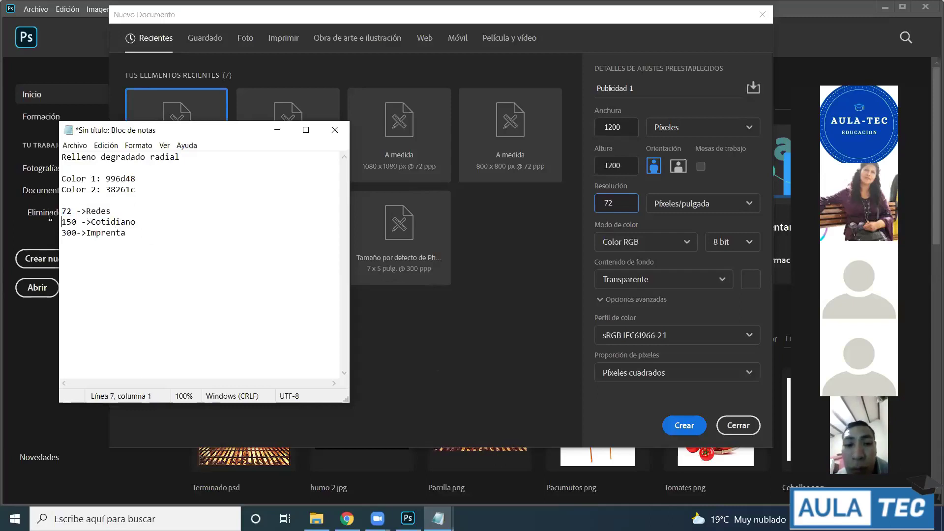
{"action": "left_click_drag", "start_coordinate": [112, 211], "coordinate": [52, 211]}
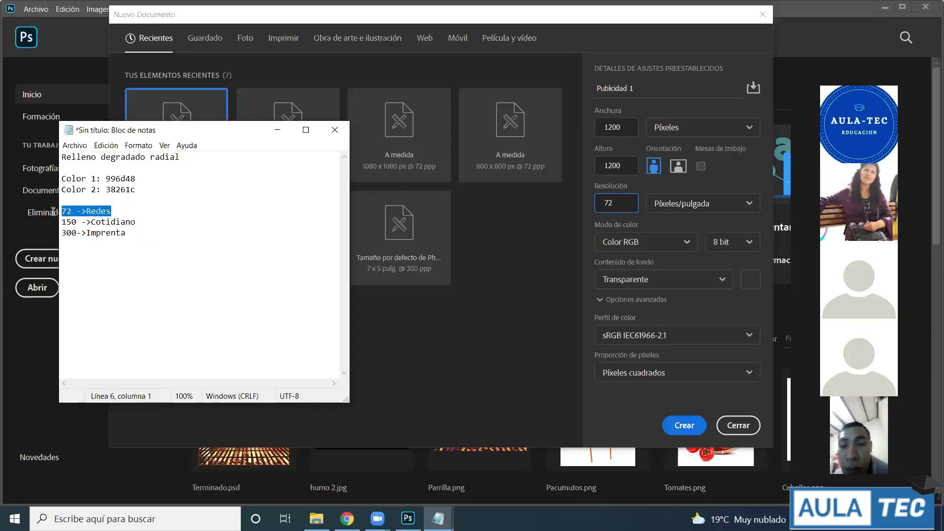
{"action": "left_click", "coordinate": [112, 211]}
{"action": "left_click_drag", "start_coordinate": [112, 211], "coordinate": [59, 212]}
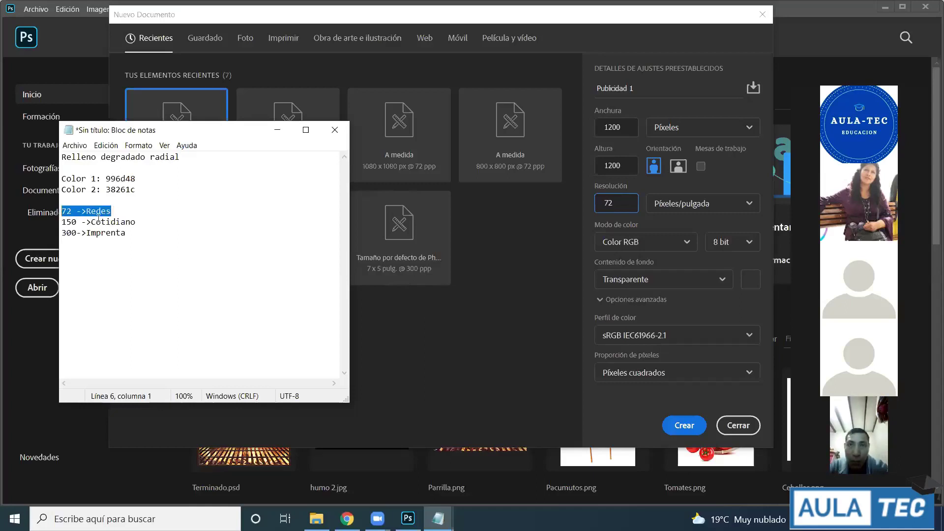
{"action": "left_click", "coordinate": [147, 223]}
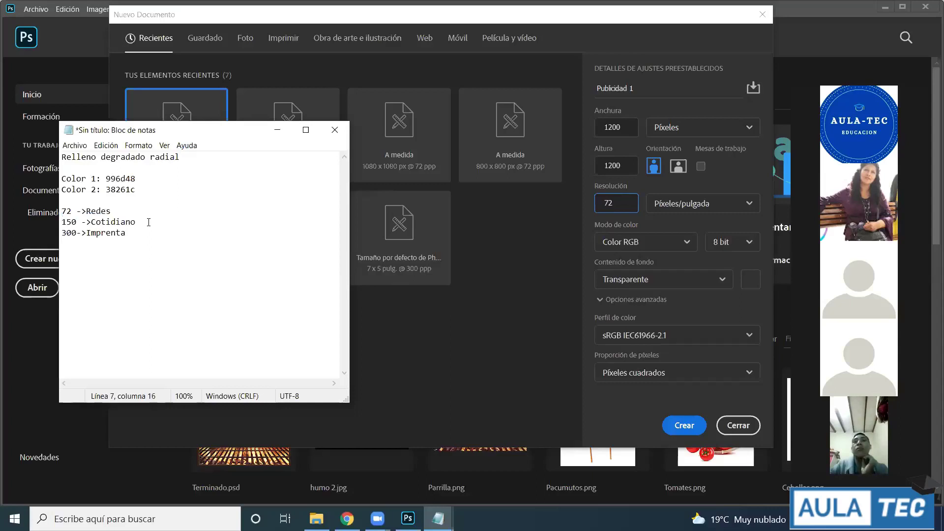
{"action": "left_click_drag", "start_coordinate": [108, 211], "coordinate": [54, 213]}
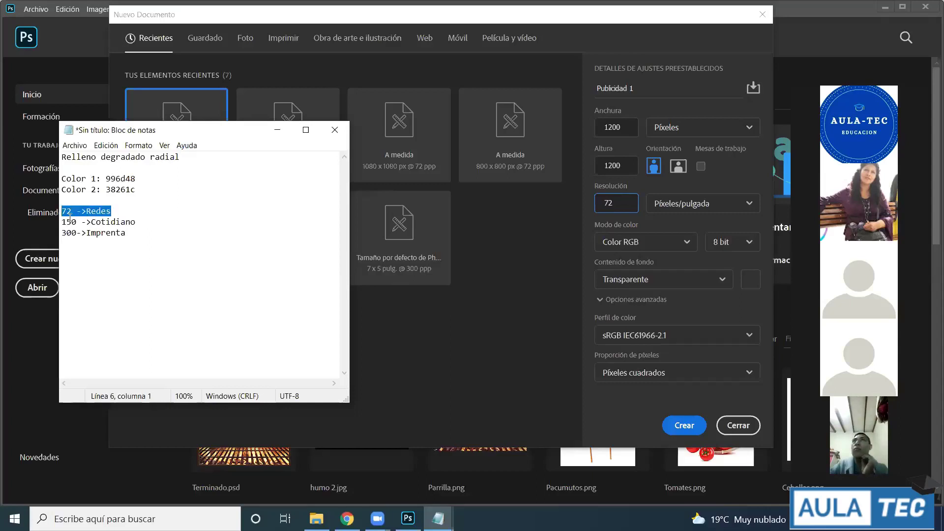
{"action": "left_click", "coordinate": [111, 211]}
{"action": "left_click", "coordinate": [54, 212], "text": "shift"}
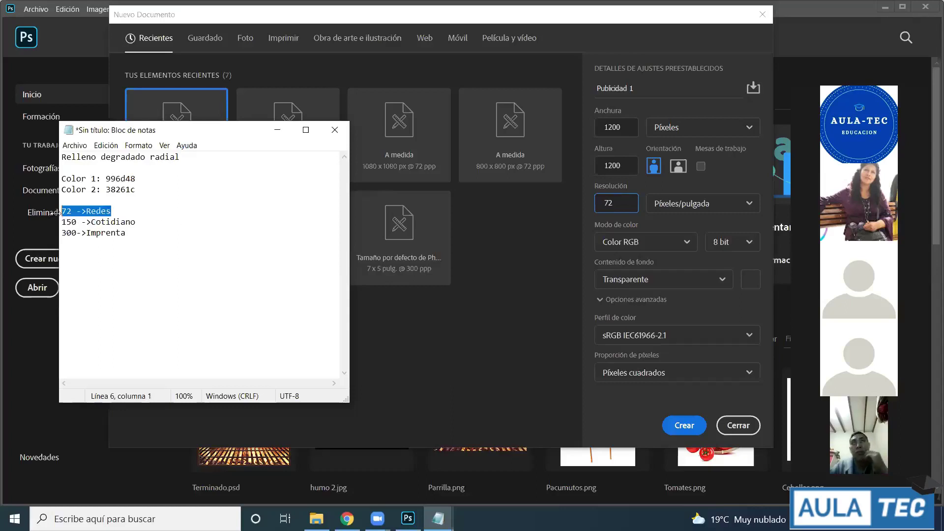
{"action": "left_click", "coordinate": [478, 102]}
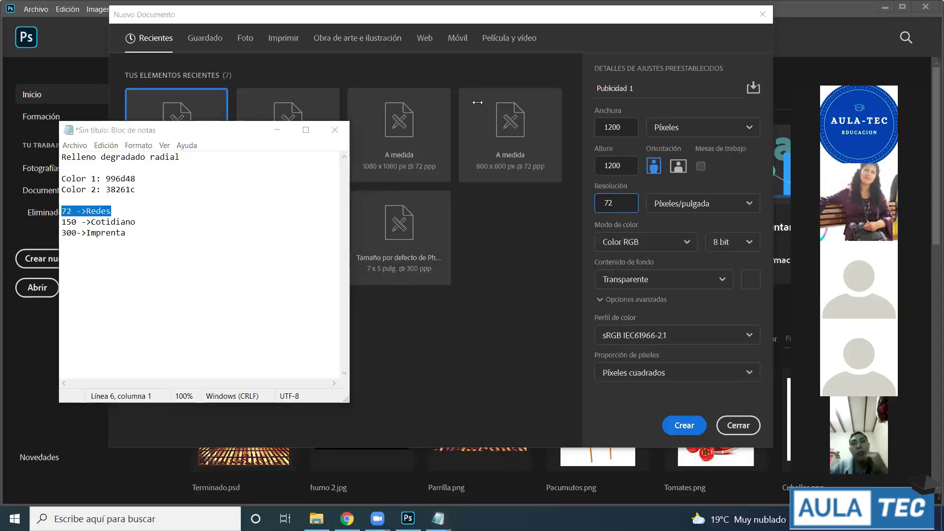
- Highlight the "150 ->Cotidiano" line in the note to review the everyday-use resolution
{"action": "left_click_drag", "start_coordinate": [57, 234], "coordinate": [57, 226]}
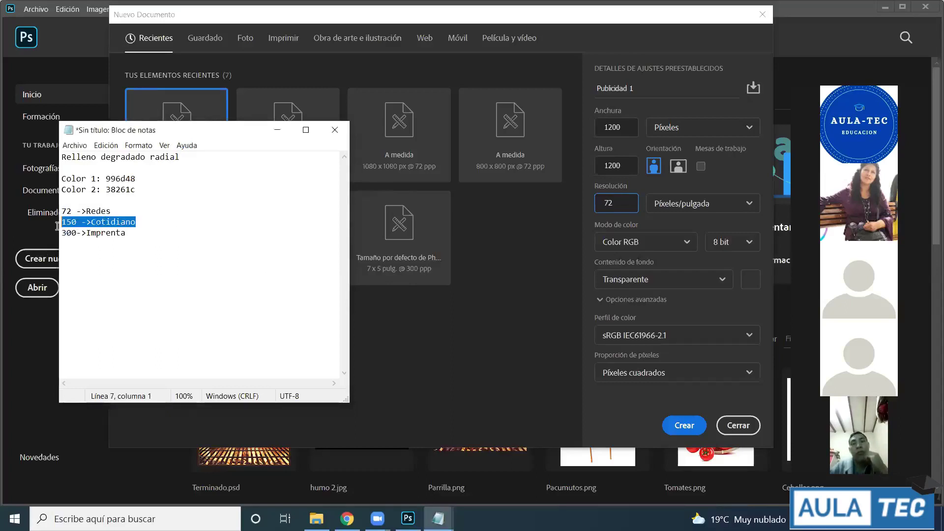
{"action": "left_click", "coordinate": [152, 224]}
{"action": "left_click_drag", "start_coordinate": [139, 222], "coordinate": [61, 224]}
{"action": "left_click", "coordinate": [137, 224]}
{"action": "left_click_drag", "start_coordinate": [137, 224], "coordinate": [58, 225]}
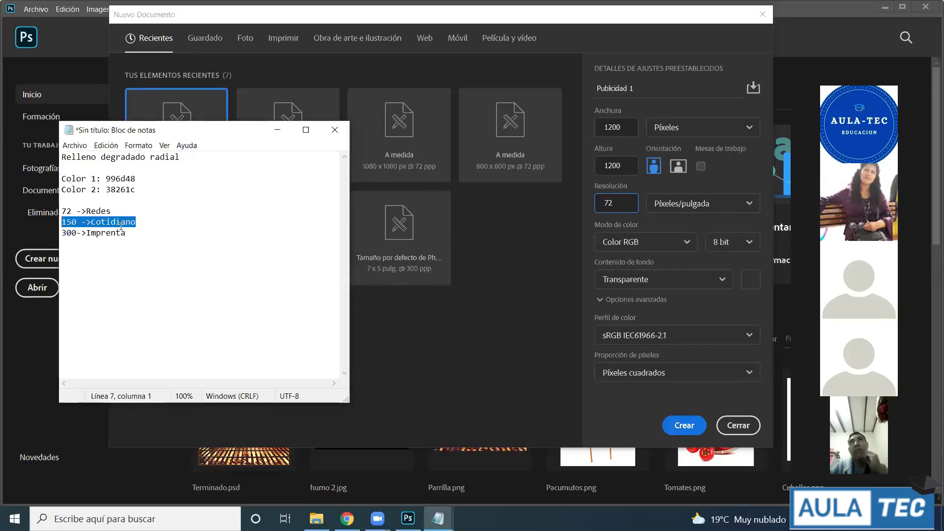
{"action": "left_click", "coordinate": [149, 222]}
{"action": "left_click", "coordinate": [61, 229]}
{"action": "left_click_drag", "start_coordinate": [61, 227], "coordinate": [61, 222]}
- Insert the unit "ppp" after 72, 150 and 300 in the note, with a space before each unit
{"action": "left_click", "coordinate": [78, 212]}
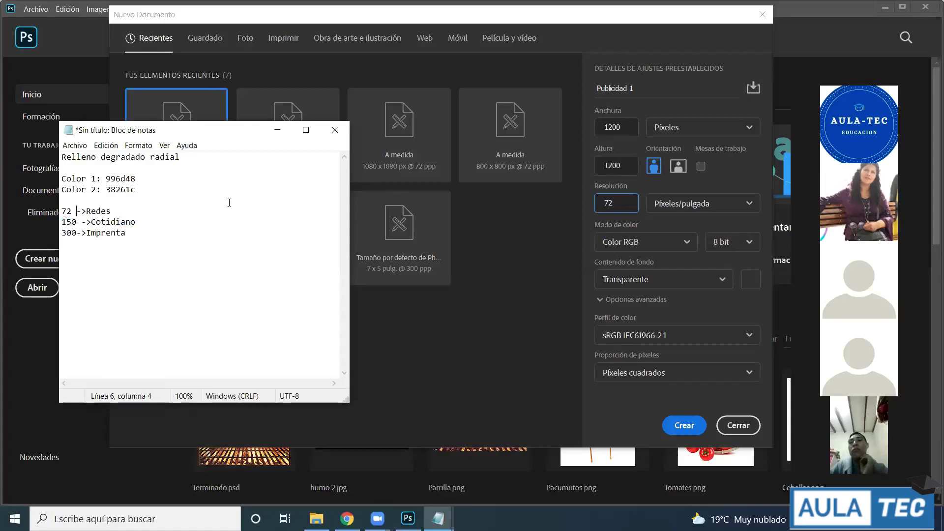
{"action": "type", "text": "ppp"}
{"action": "key", "text": "Down"}
{"action": "type", "text": "ppp"}
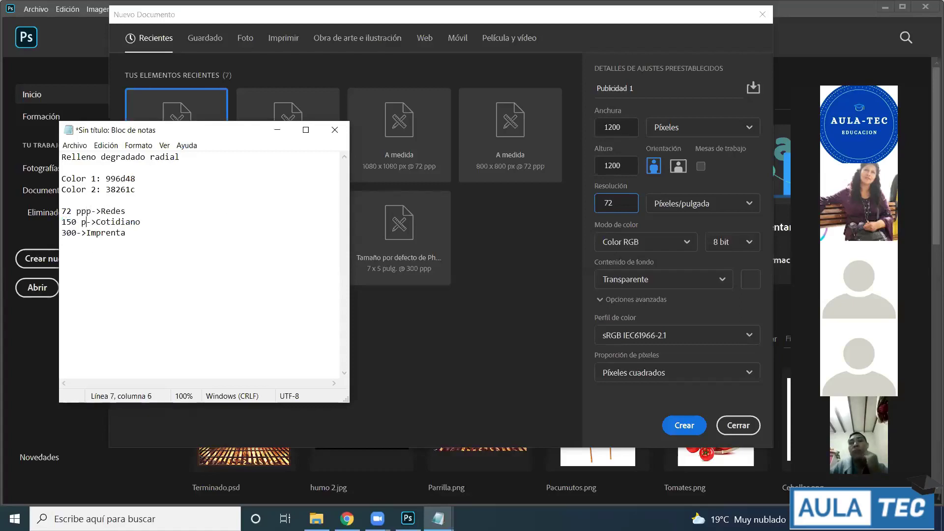
{"action": "key", "text": "Down"}
{"action": "key", "text": "Left"}
{"action": "key", "text": "Left"}
{"action": "key", "text": "Left"}
{"action": "key", "text": "Left"}
{"action": "type", "text": "ppp"}
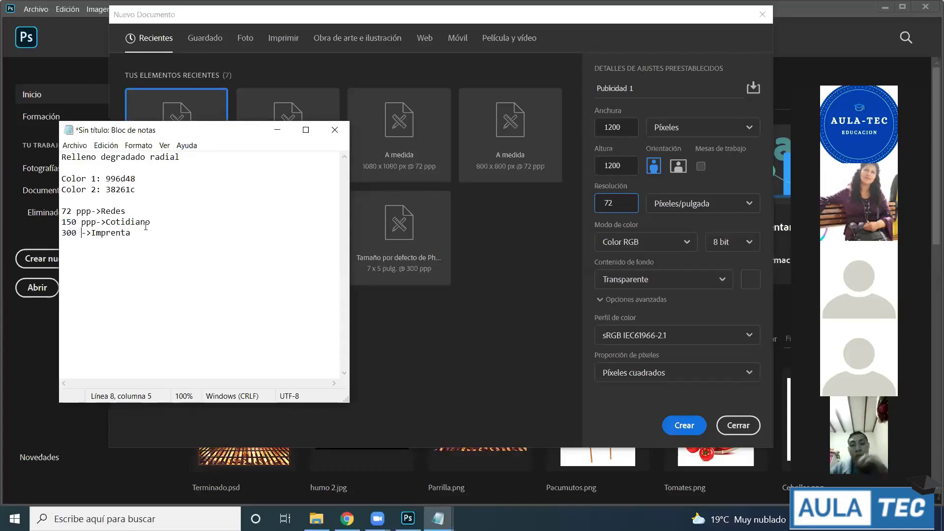
- Minimize the note after highlighting its 72 ppp line, and shift the new-document dialog slightly upward
{"action": "left_click", "coordinate": [466, 98]}
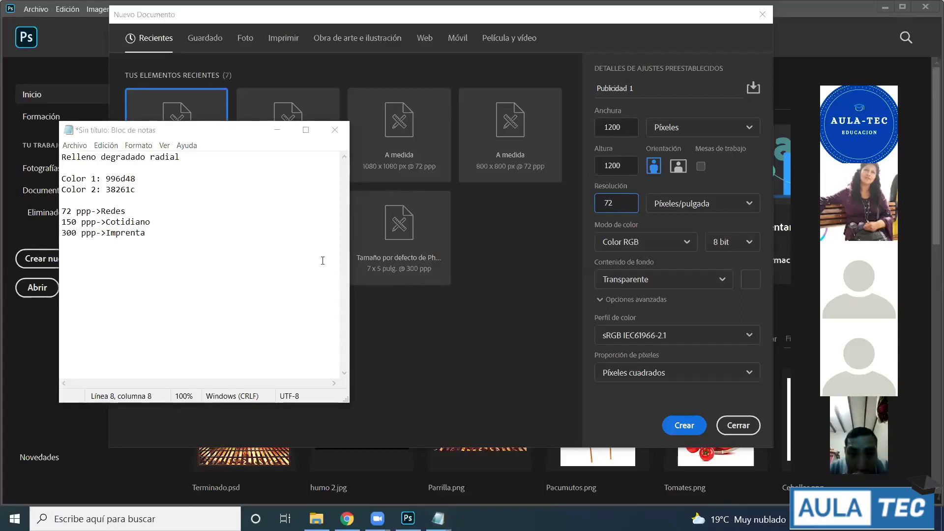
{"action": "left_click", "coordinate": [188, 231]}
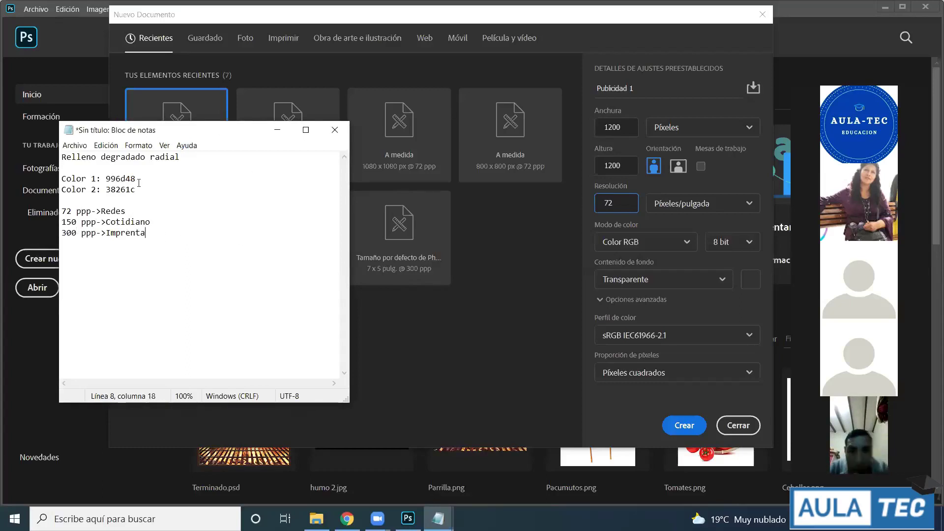
{"action": "left_click_drag", "start_coordinate": [127, 211], "coordinate": [60, 211]}
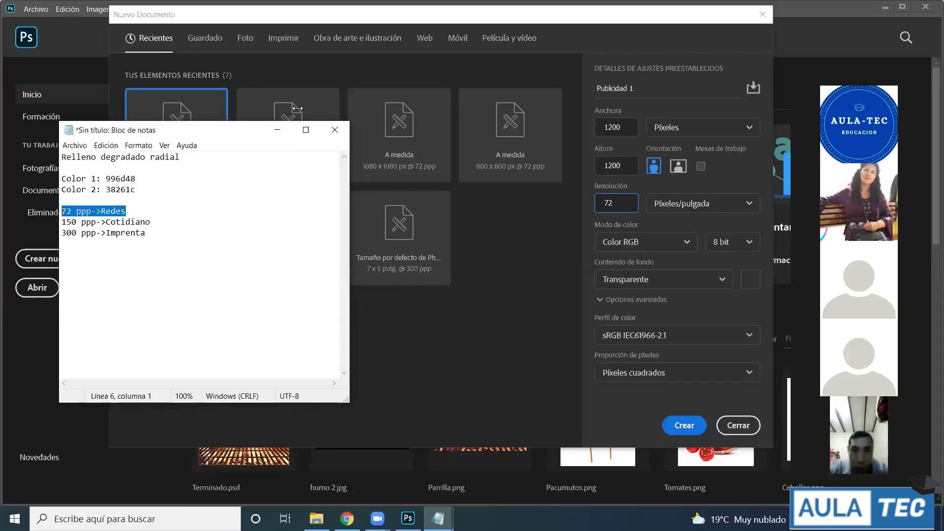
{"action": "left_click", "coordinate": [277, 130]}
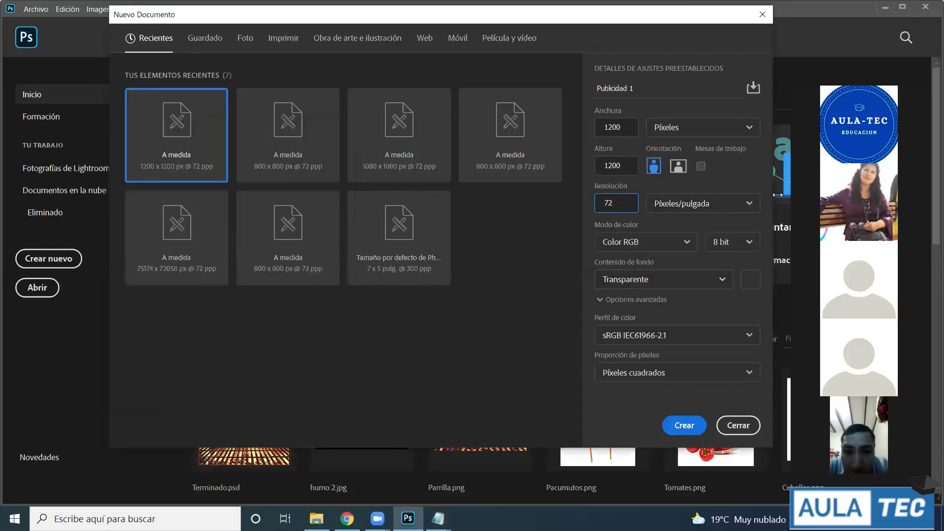
{"action": "left_click_drag", "start_coordinate": [631, 21], "coordinate": [633, 15]}
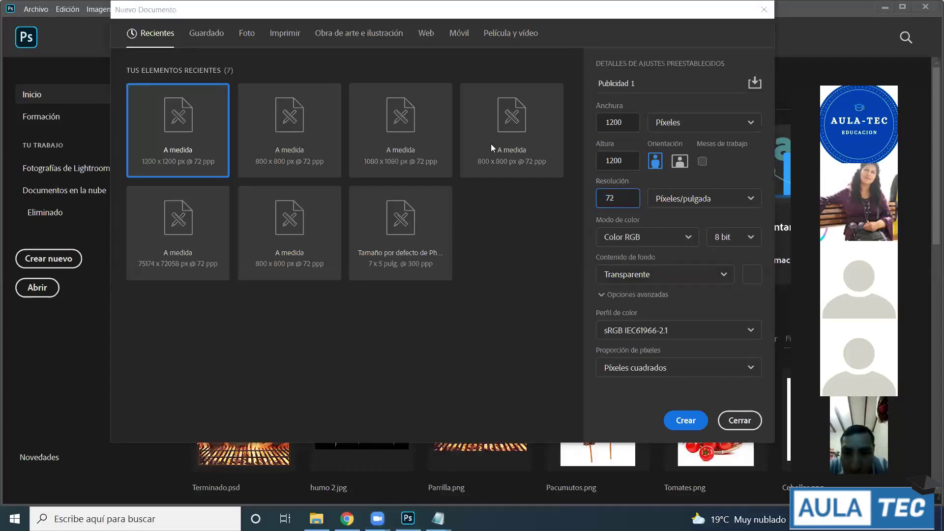
- Choose Color RGB as the new document's colour mode with a depth of 8 bit
{"action": "left_click", "coordinate": [554, 177]}
{"action": "left_click", "coordinate": [545, 129]}
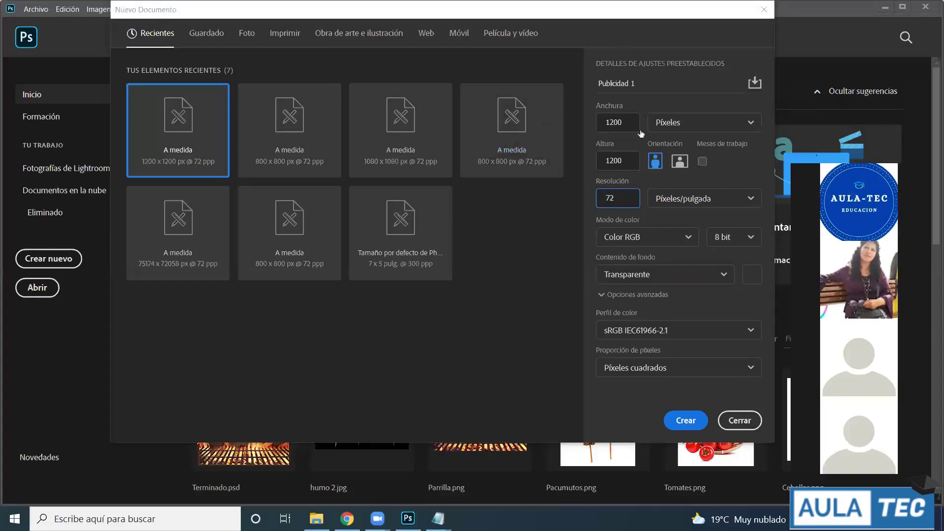
{"action": "left_click", "coordinate": [627, 122]}
{"action": "left_click", "coordinate": [691, 240]}
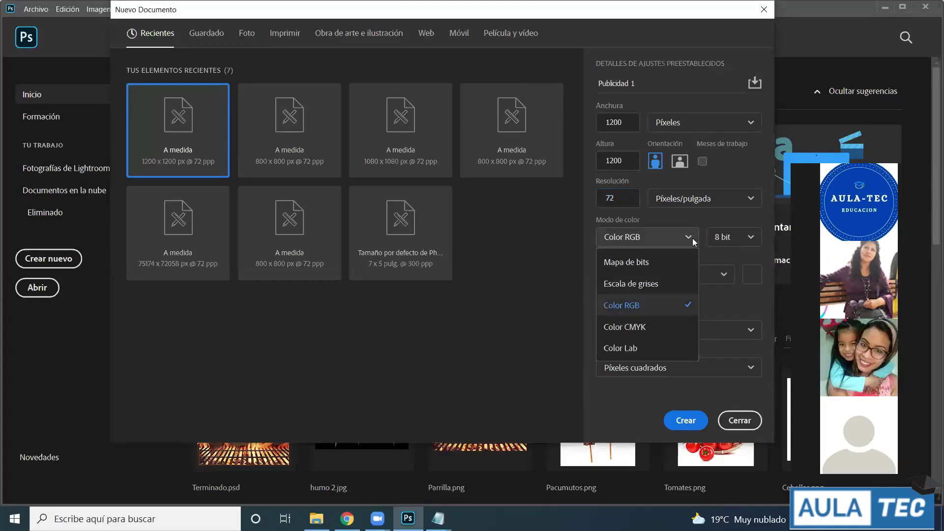
{"action": "left_click", "coordinate": [641, 309]}
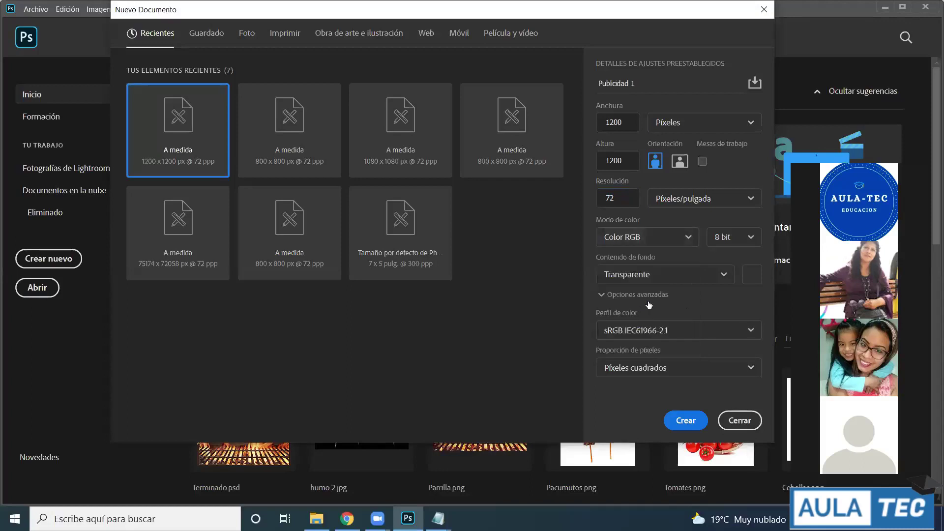
{"action": "left_click", "coordinate": [748, 239]}
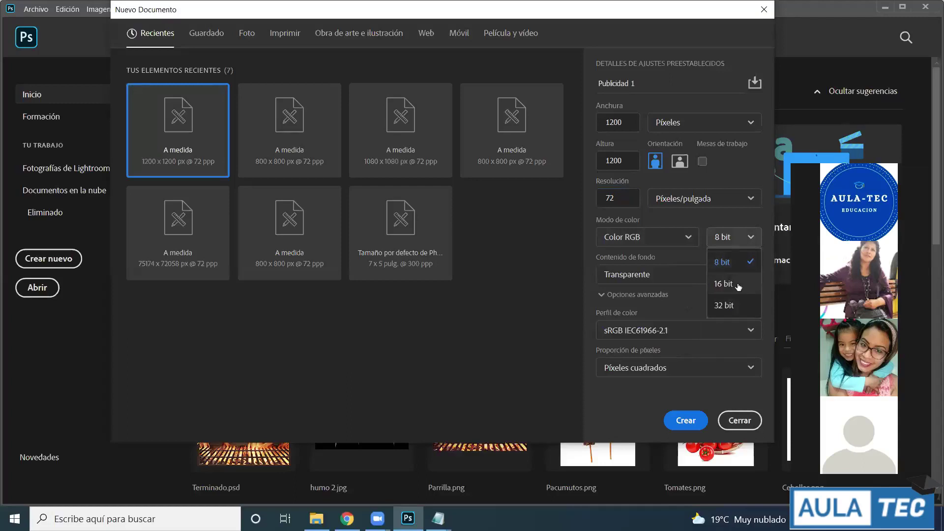
{"action": "left_click", "coordinate": [740, 259]}
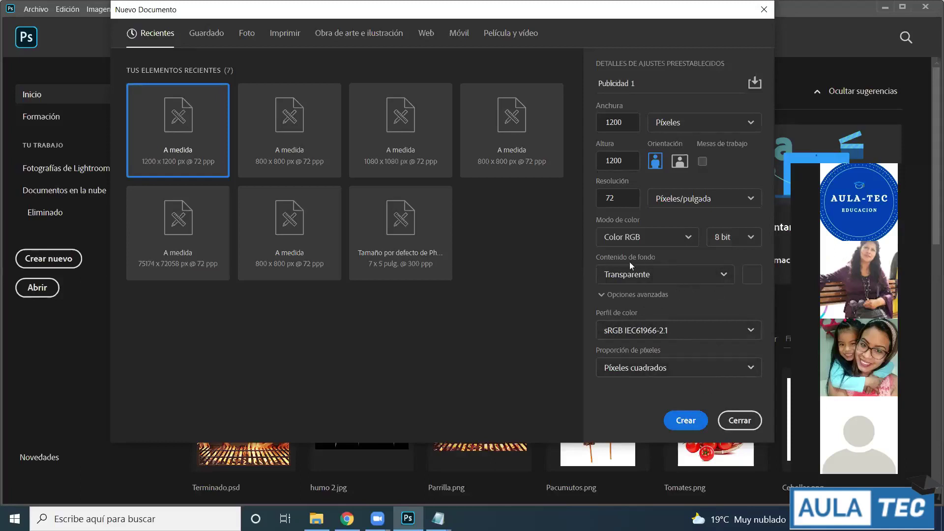
- Create the Publicidad 1 document with Transparente as background content and collapse the Properties panel
{"action": "left_click", "coordinate": [661, 274]}
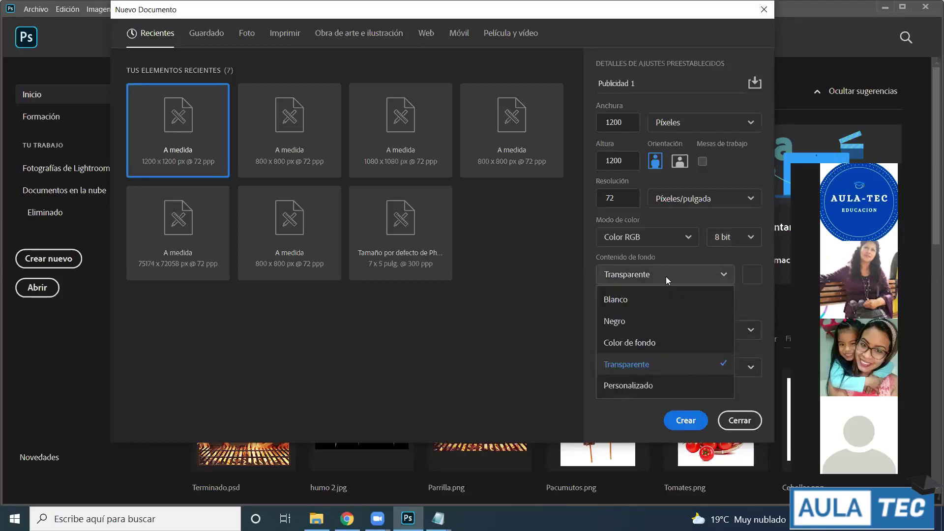
{"action": "left_click", "coordinate": [666, 277]}
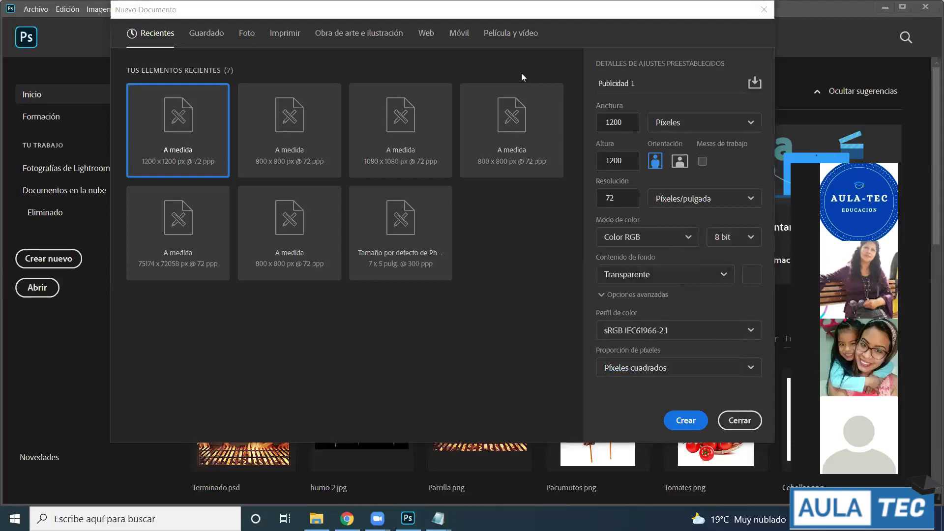
{"action": "left_click", "coordinate": [688, 423]}
{"action": "left_click", "coordinate": [686, 422]}
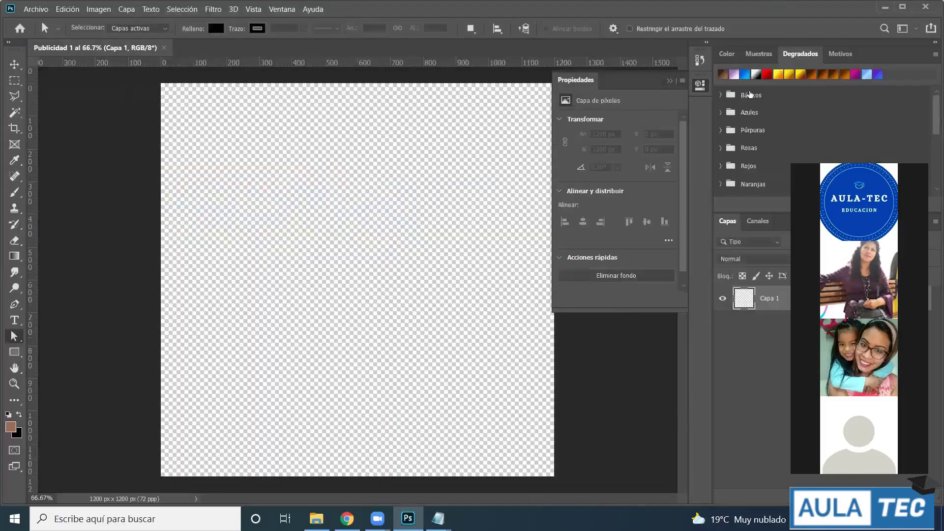
{"action": "left_click", "coordinate": [670, 82]}
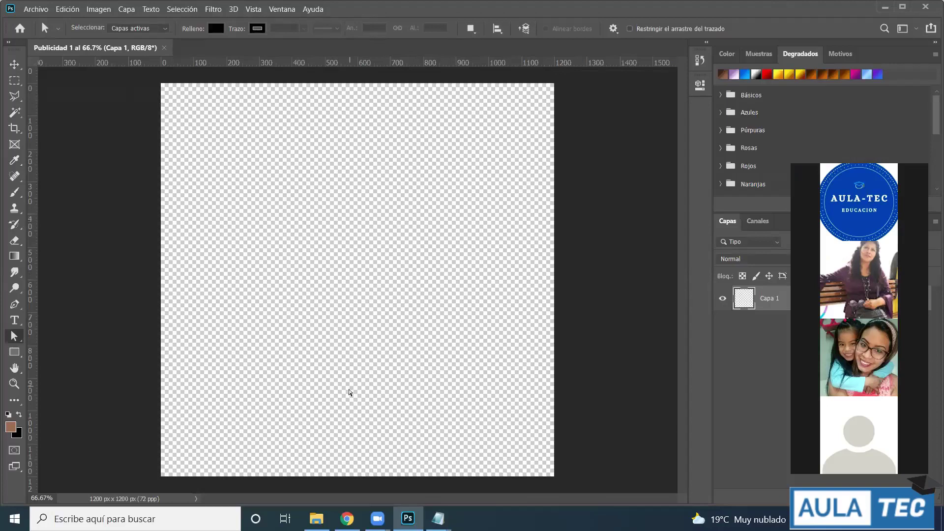
- Open the Terminado design from the Pacumutos folder in Photoshop, using its embedded colour profile
{"action": "left_click", "coordinate": [316, 519]}
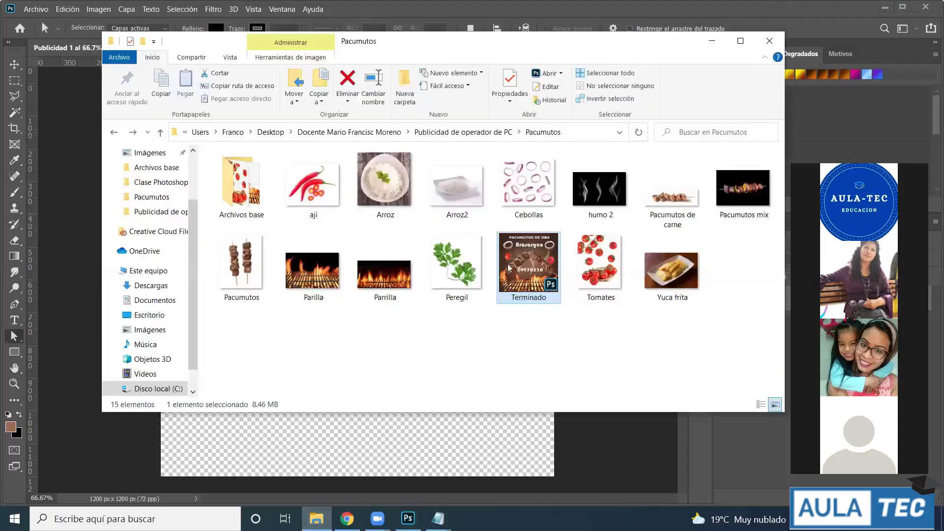
{"action": "left_click_drag", "start_coordinate": [538, 276], "coordinate": [589, 160]}
{"action": "left_click_drag", "start_coordinate": [531, 364], "coordinate": [298, 52]}
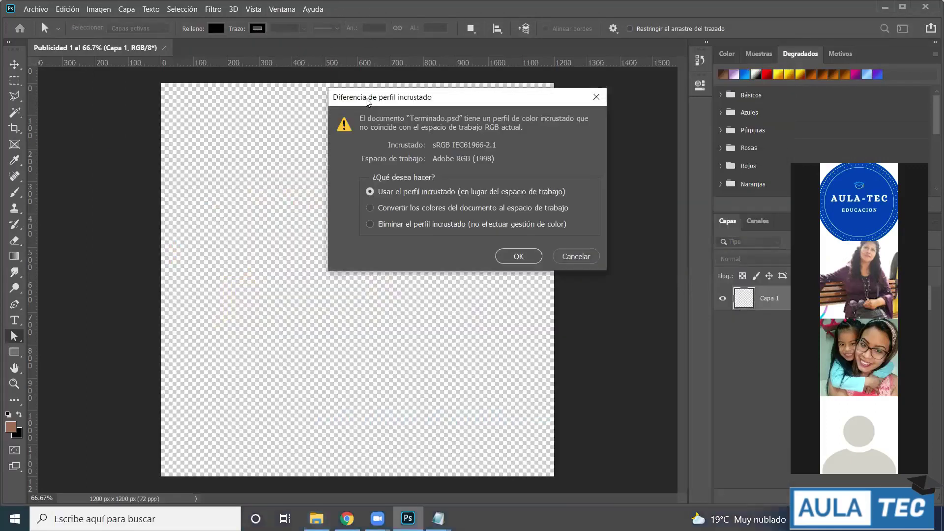
{"action": "left_click", "coordinate": [512, 256]}
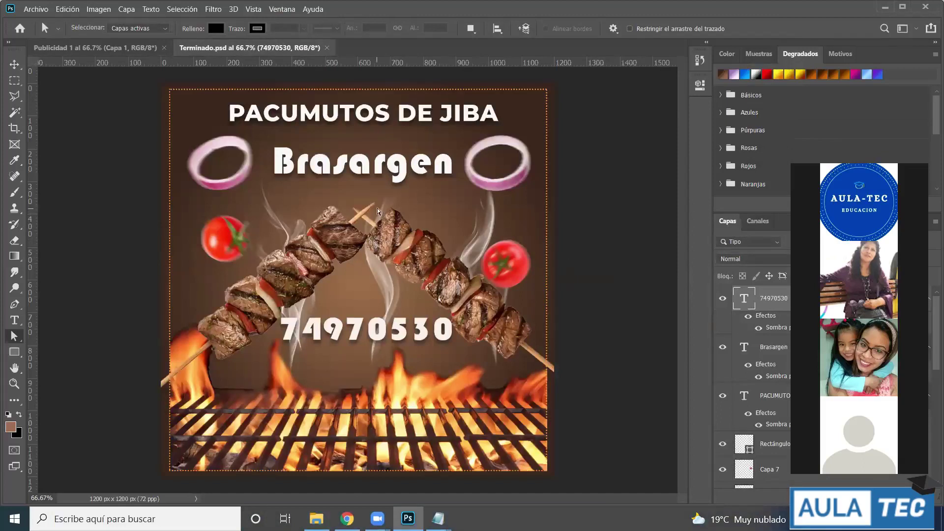
- Return to the Publicidad 1 document and select the Gradient tool (Herramienta Degradado)
{"action": "left_click", "coordinate": [76, 51]}
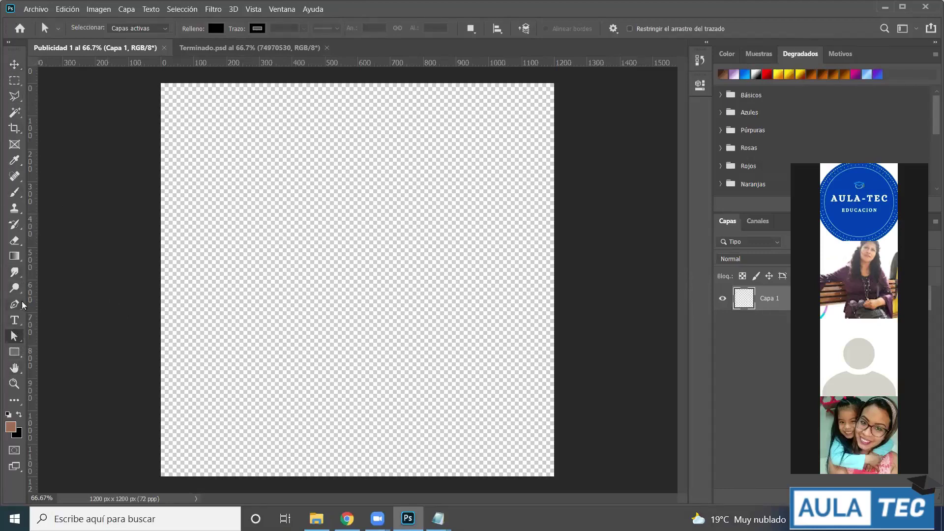
{"action": "left_click", "coordinate": [15, 259]}
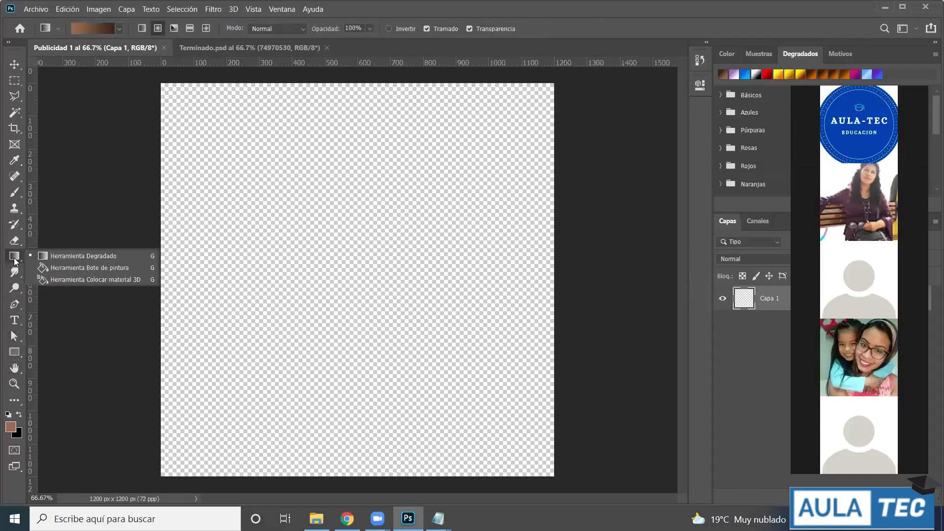
{"action": "left_click", "coordinate": [65, 258]}
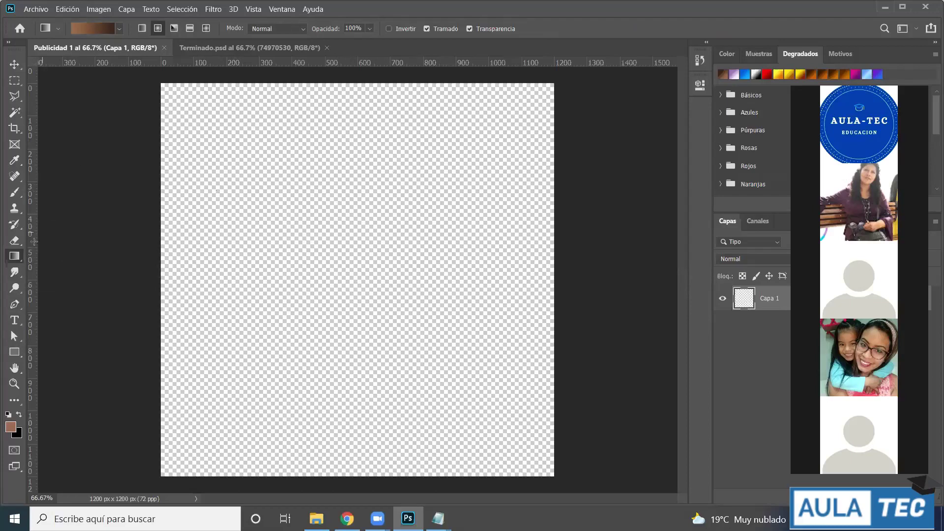
{"action": "right_click", "coordinate": [15, 263]}
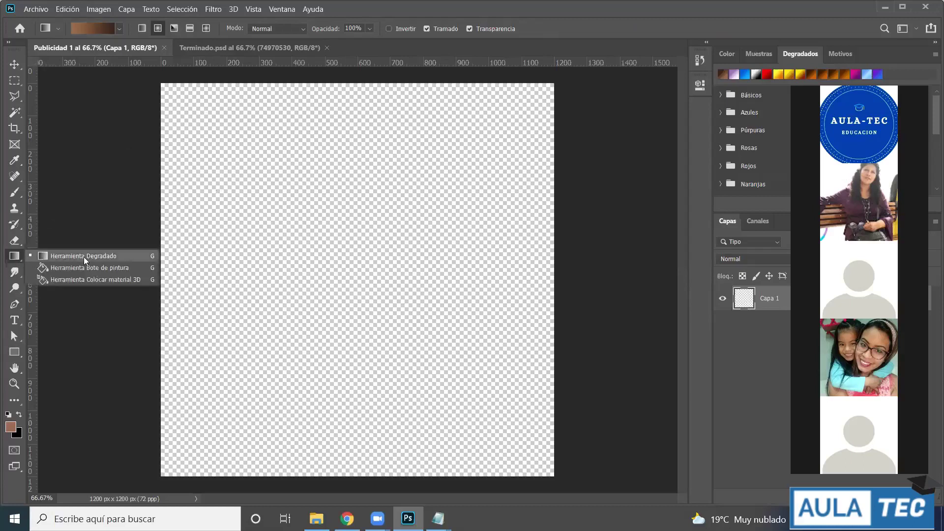
{"action": "left_click", "coordinate": [55, 267]}
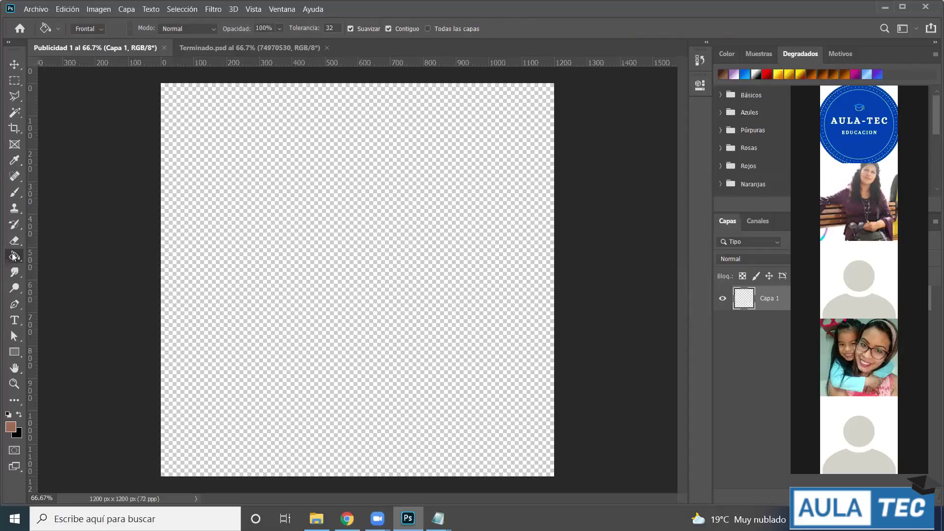
{"action": "right_click", "coordinate": [15, 257]}
{"action": "left_click", "coordinate": [14, 257]}
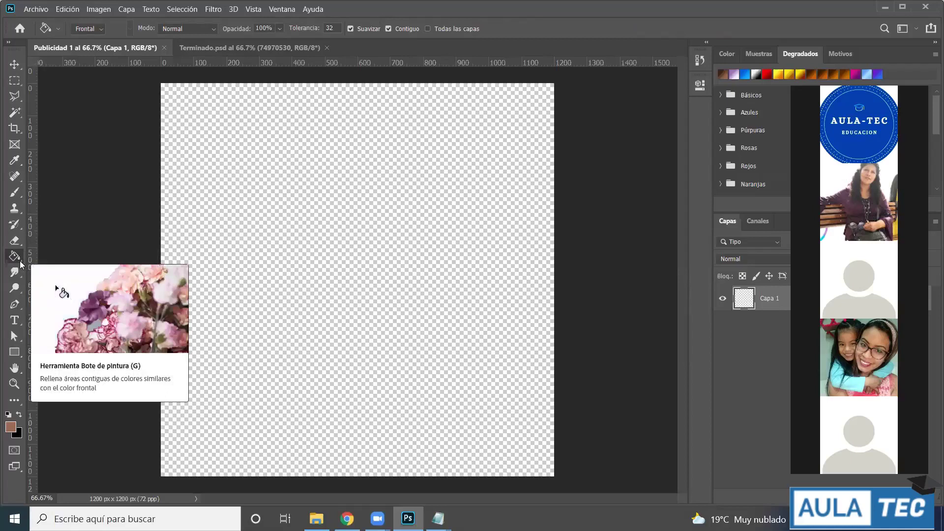
{"action": "right_click", "coordinate": [19, 260]}
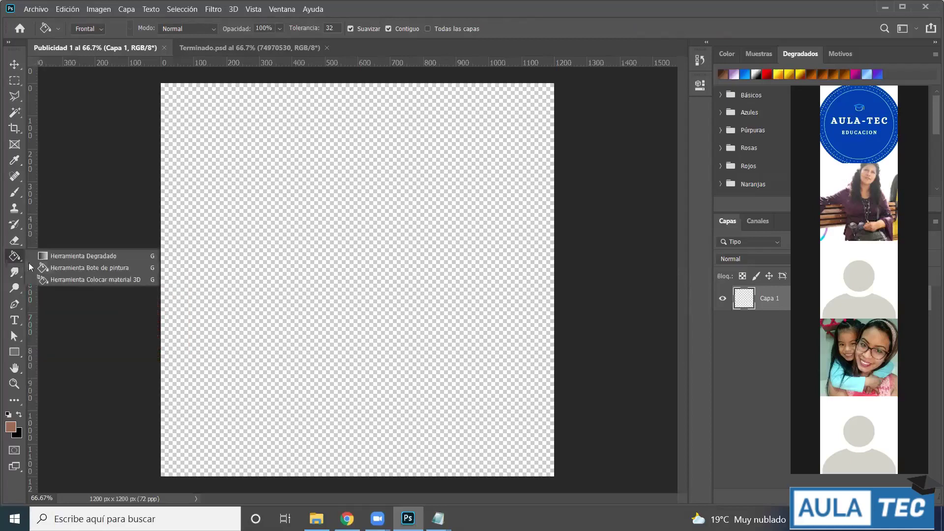
{"action": "left_click", "coordinate": [77, 257]}
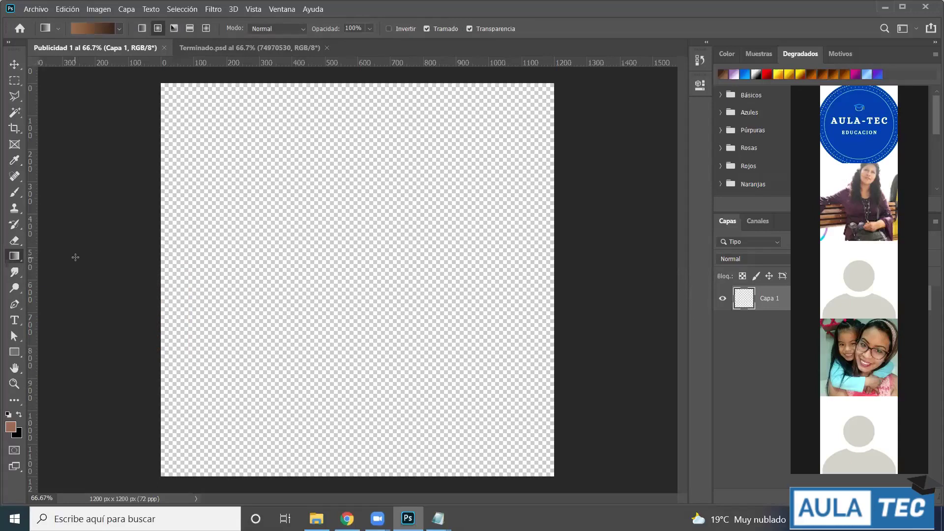
- Check the background of the Terminado design and set the Publicidad 1 gradient's starting colour stop (location 0 %) to 996d48
{"action": "left_click", "coordinate": [218, 53]}
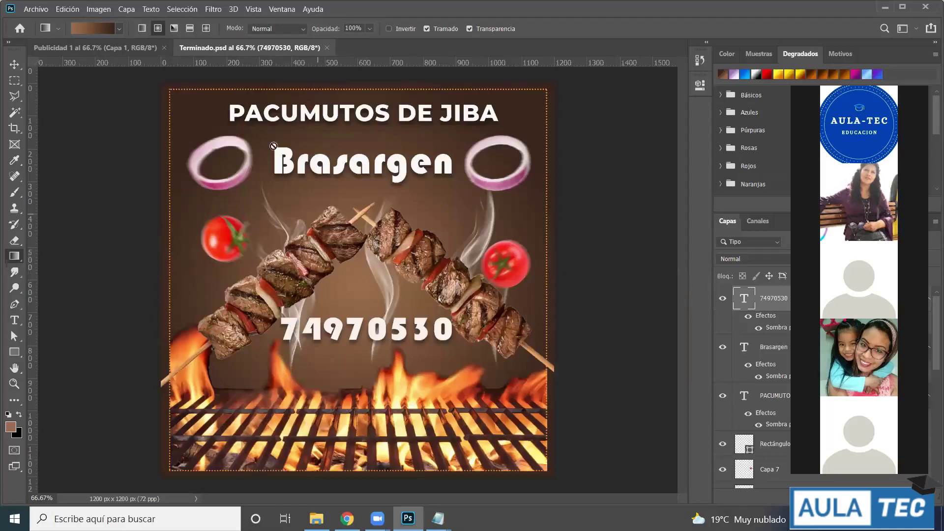
{"action": "left_click", "coordinate": [111, 49]}
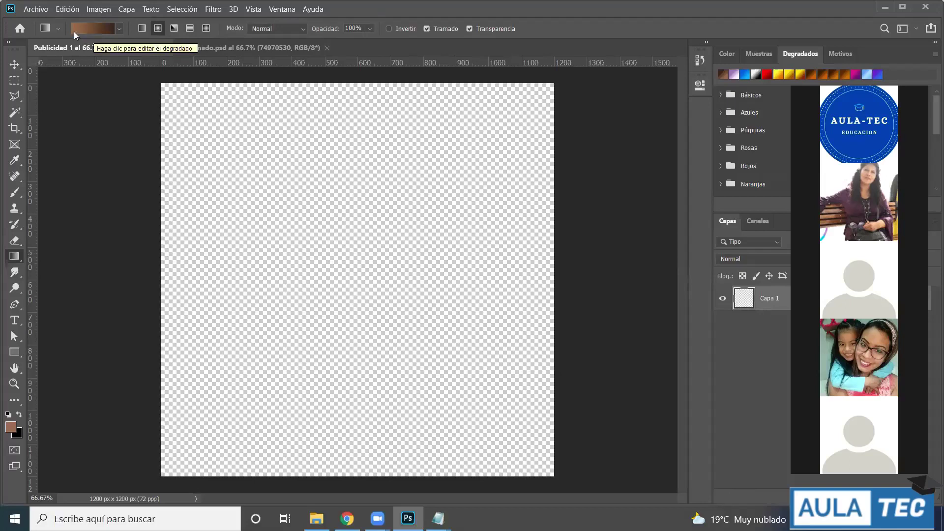
{"action": "left_click", "coordinate": [95, 30]}
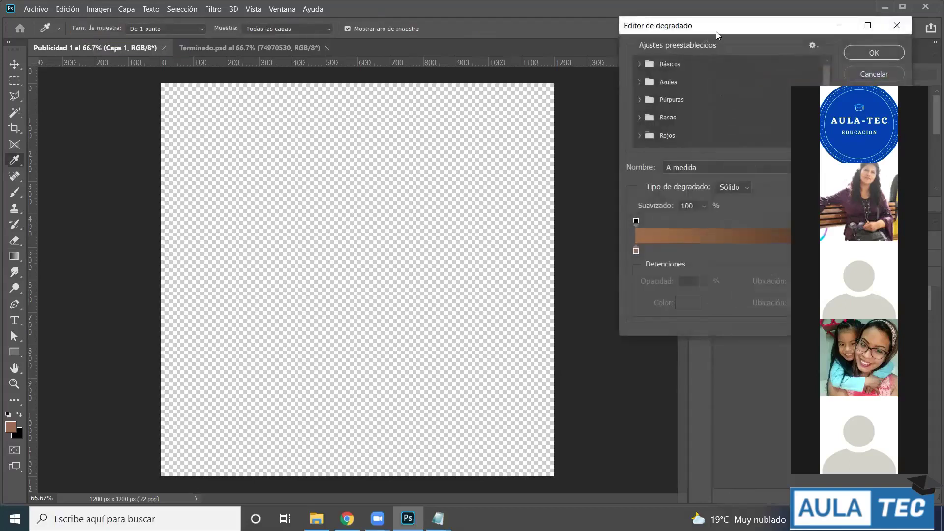
{"action": "left_click_drag", "start_coordinate": [710, 30], "coordinate": [263, 36]}
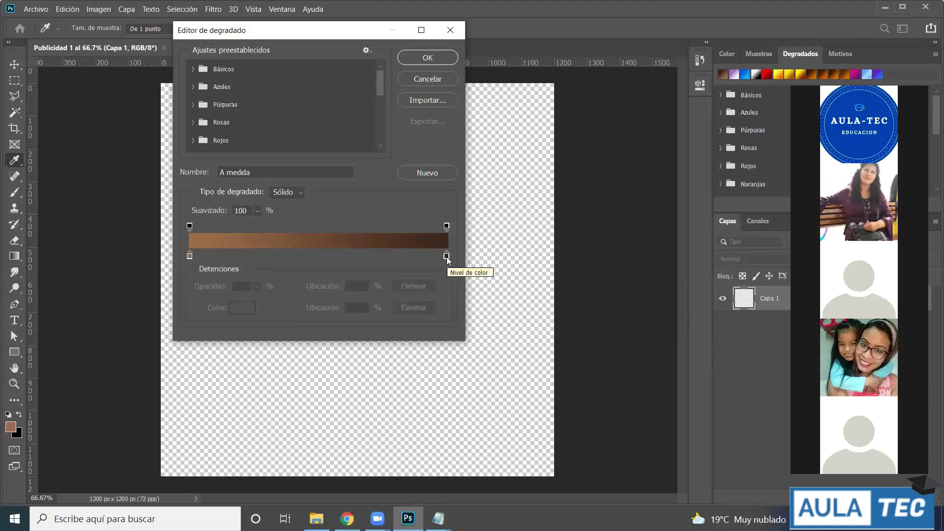
{"action": "left_click", "coordinate": [190, 257]}
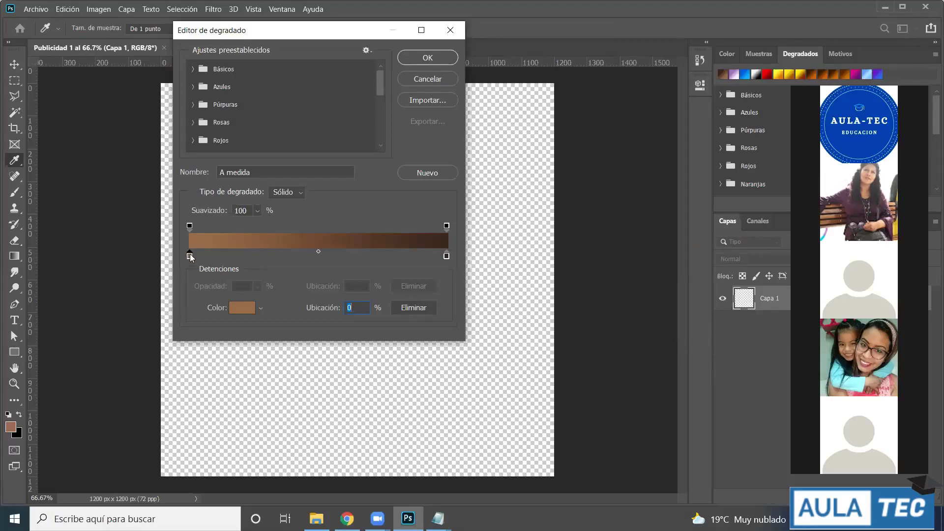
{"action": "double_click", "coordinate": [190, 257]}
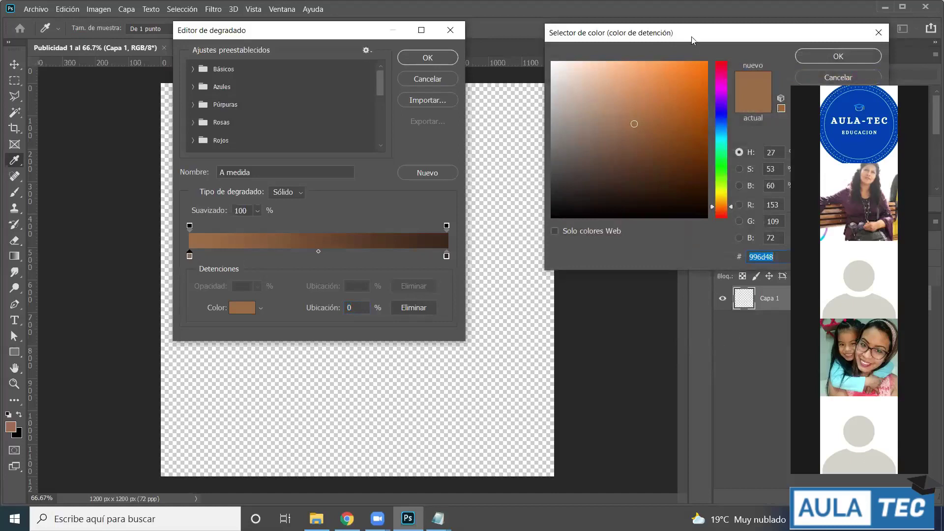
{"action": "left_click_drag", "start_coordinate": [692, 38], "coordinate": [484, 39]}
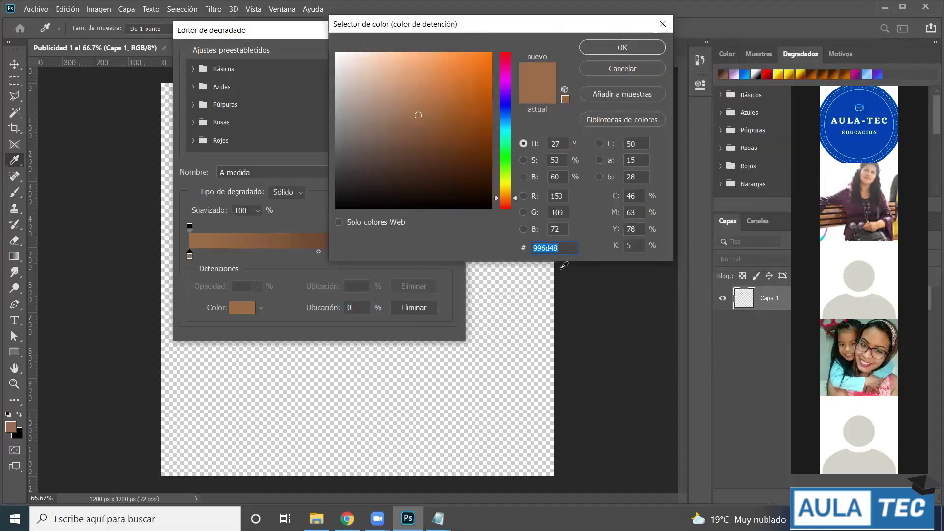
{"action": "left_click", "coordinate": [565, 251]}
{"action": "left_click_drag", "start_coordinate": [566, 248], "coordinate": [521, 252]}
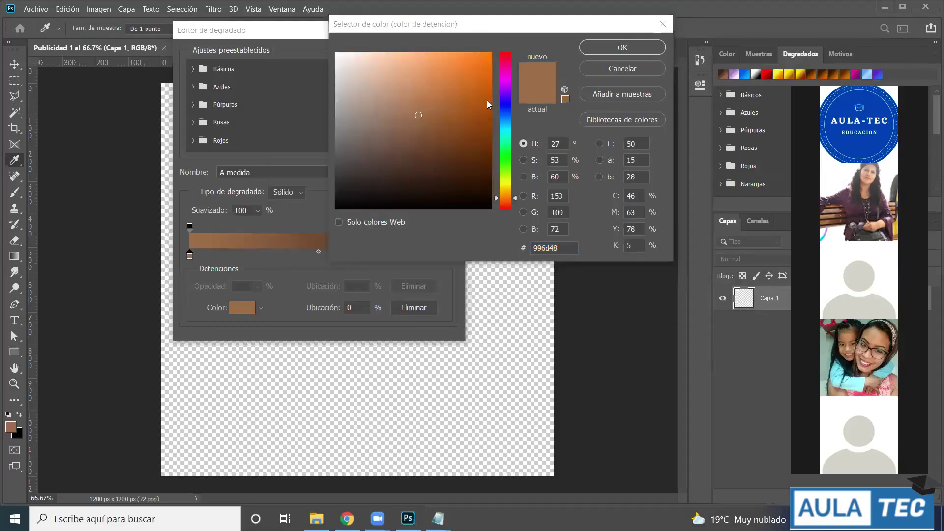
{"action": "left_click", "coordinate": [560, 24]}
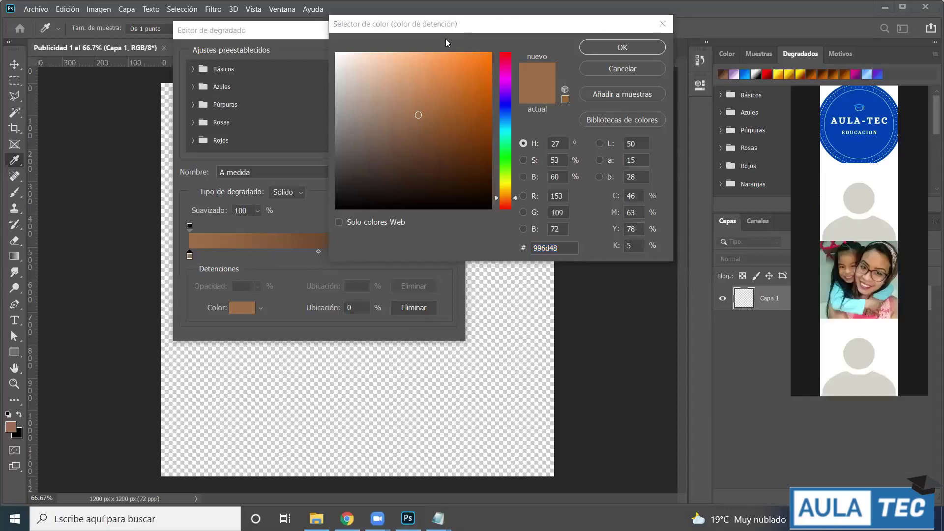
{"action": "left_click", "coordinate": [606, 51]}
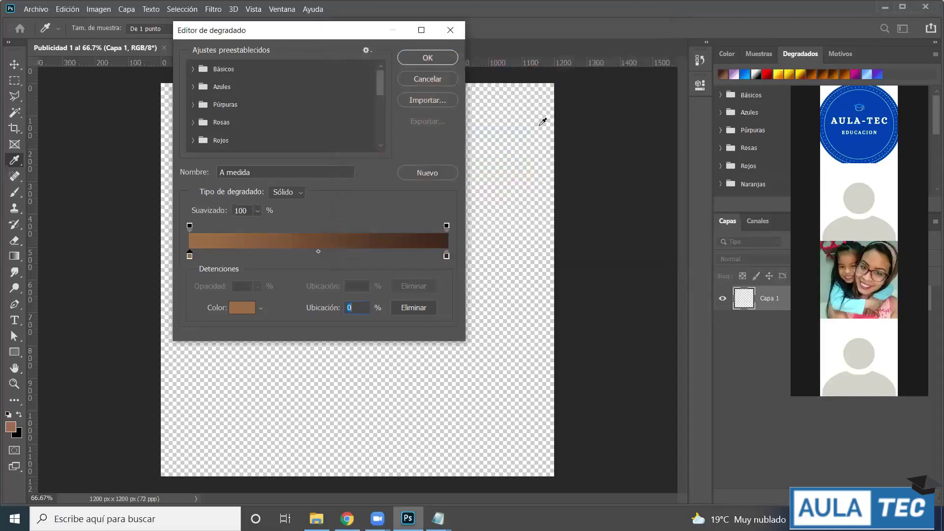
- Set the gradient's ending colour stop (location 100 %) to 38261c and accept the gradient
{"action": "left_click", "coordinate": [446, 256]}
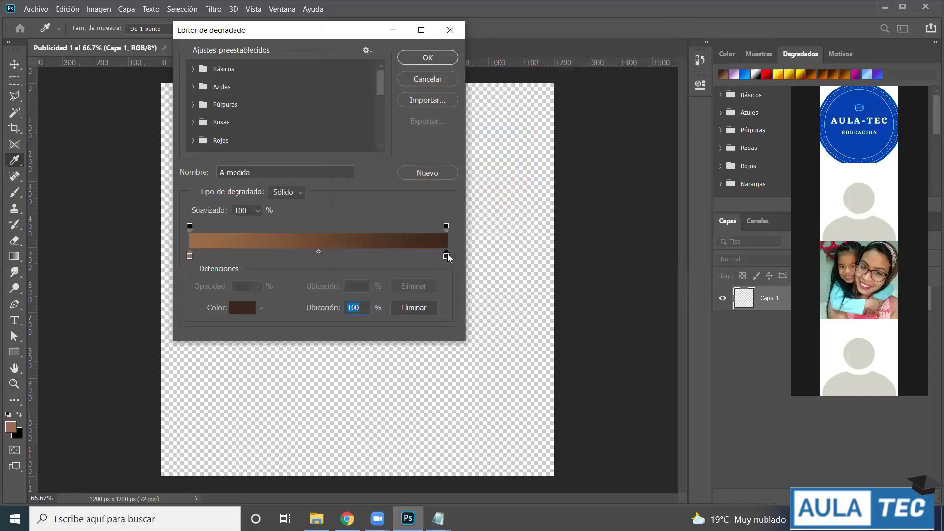
{"action": "double_click", "coordinate": [447, 256]}
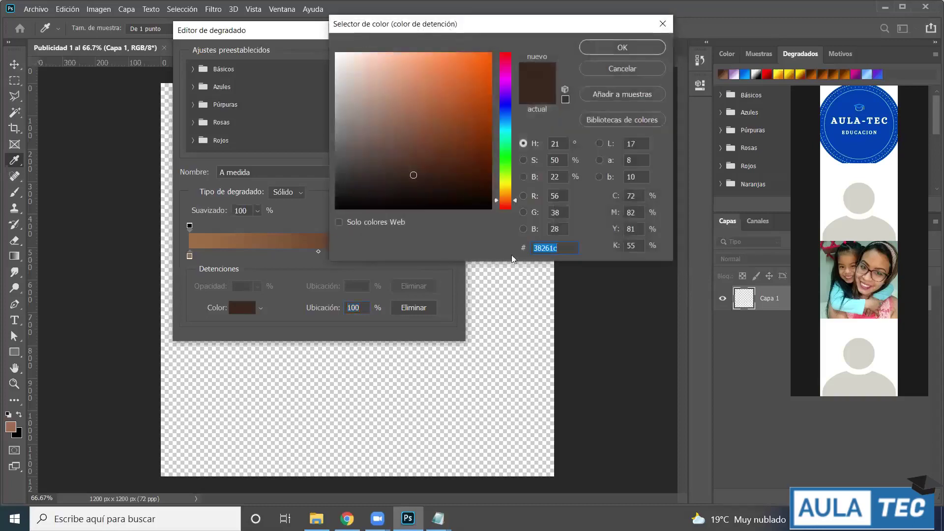
{"action": "left_click_drag", "start_coordinate": [572, 248], "coordinate": [532, 251]}
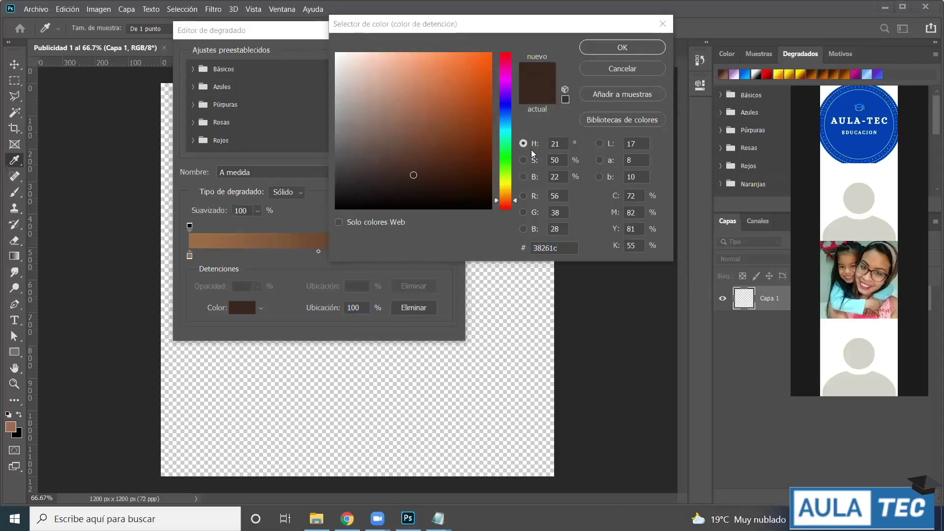
{"action": "left_click", "coordinate": [607, 48]}
{"action": "left_click", "coordinate": [417, 58]}
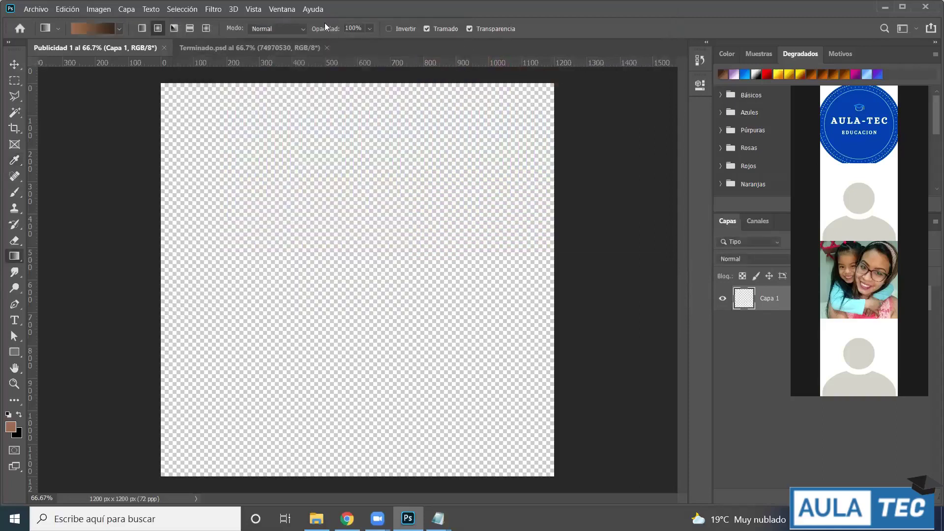
- Fill Capa 1 with the brown radial gradient, running from near the canvas centre towards its upper-right corner, redrawing it until it suits
{"action": "left_click", "coordinate": [156, 29]}
{"action": "left_click_drag", "start_coordinate": [341, 270], "coordinate": [549, 88]}
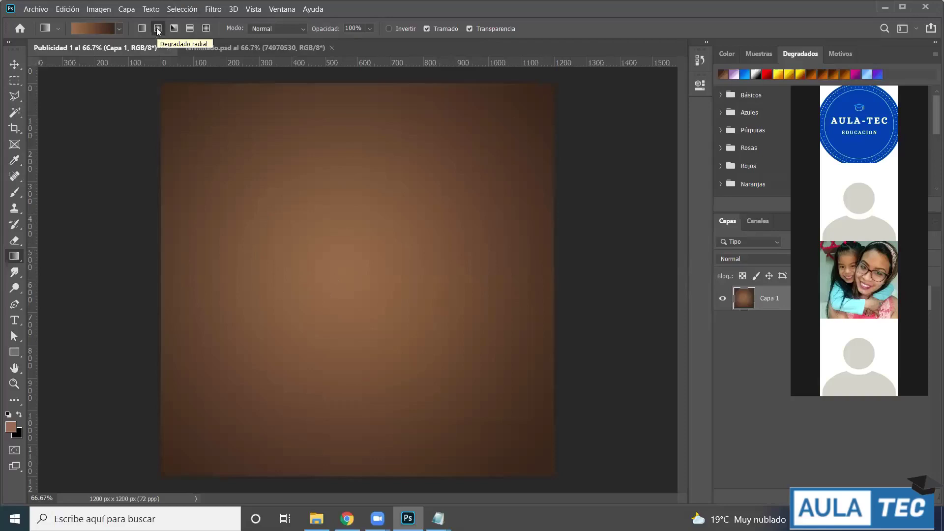
{"action": "left_click_drag", "start_coordinate": [339, 264], "coordinate": [551, 88]}
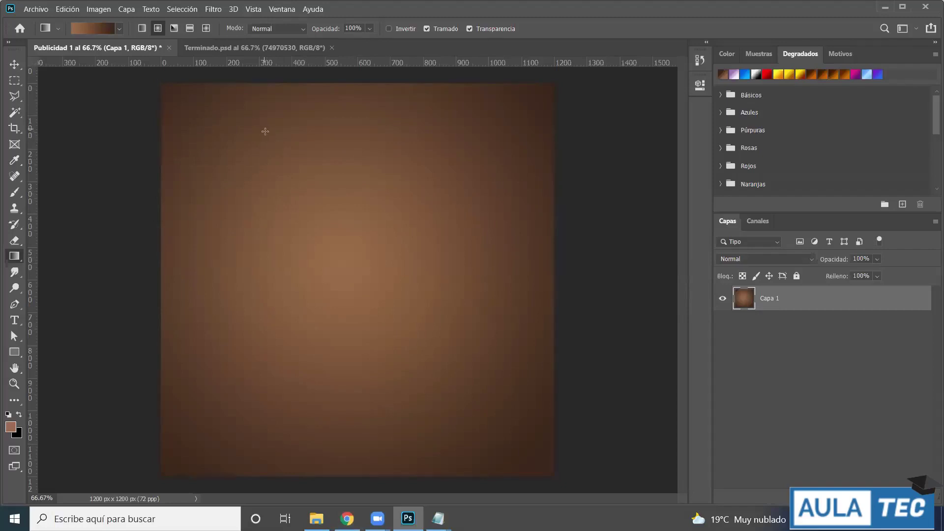
{"action": "left_click_drag", "start_coordinate": [449, 152], "coordinate": [557, 97]}
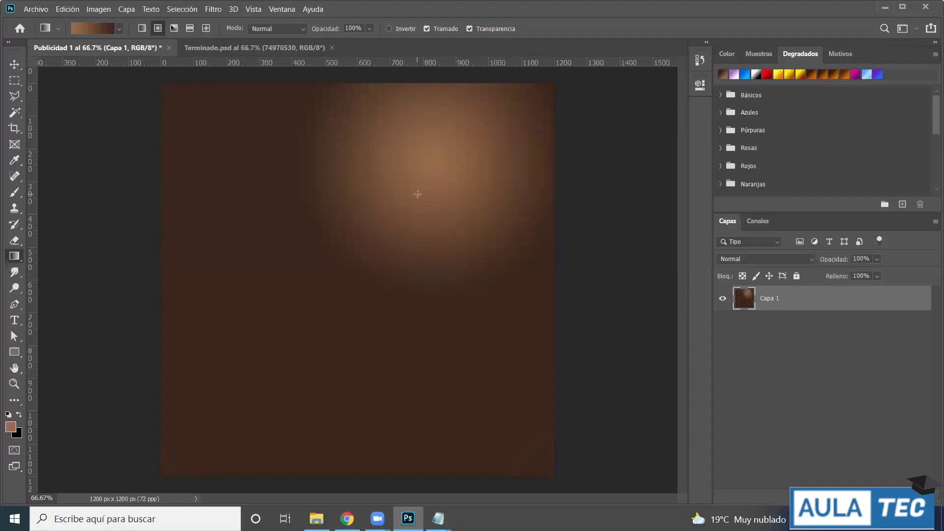
{"action": "left_click_drag", "start_coordinate": [332, 271], "coordinate": [560, 93]}
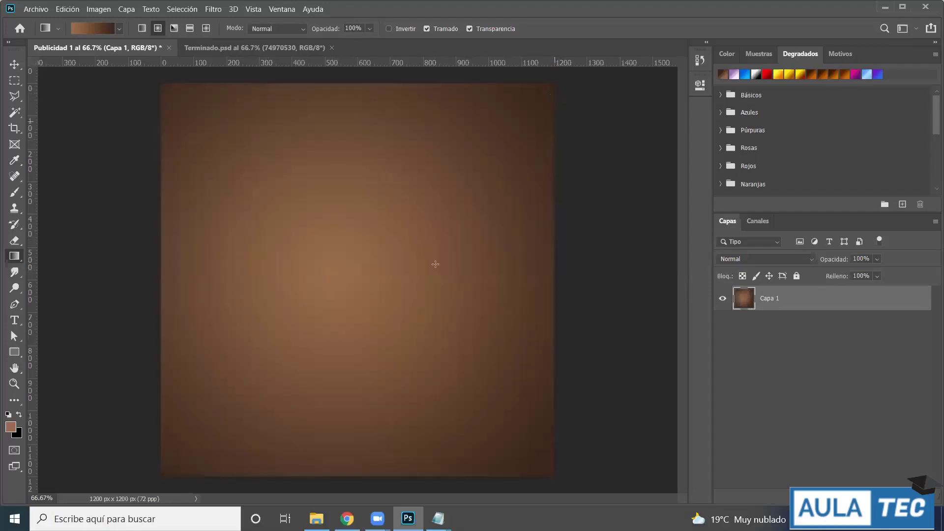
{"action": "left_click_drag", "start_coordinate": [335, 284], "coordinate": [534, 148]}
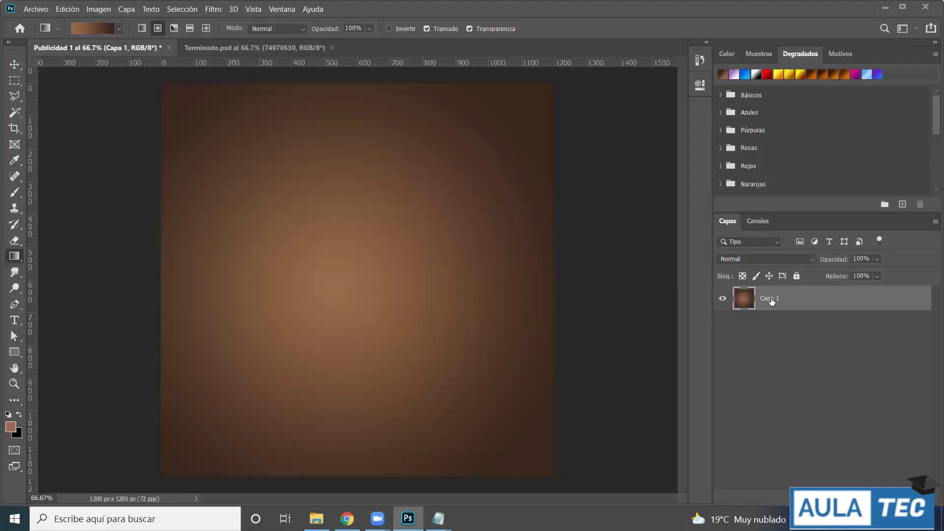
- Rename the gradient layer Capa 1 as Fondo
{"action": "double_click", "coordinate": [771, 299]}
{"action": "key", "text": "BackSpace"}
{"action": "type", "text": "Fondo"}
{"action": "key", "text": "Return"}
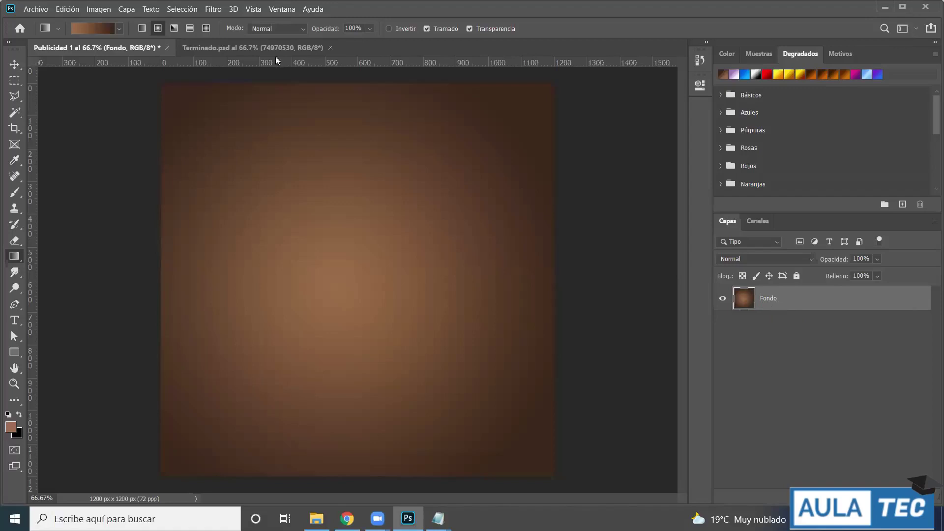
- Check the dotted border in the Terminado design and activate the Rectangle tool (Herramienta Rectángulo) in Publicidad 1
{"action": "left_click", "coordinate": [272, 44]}
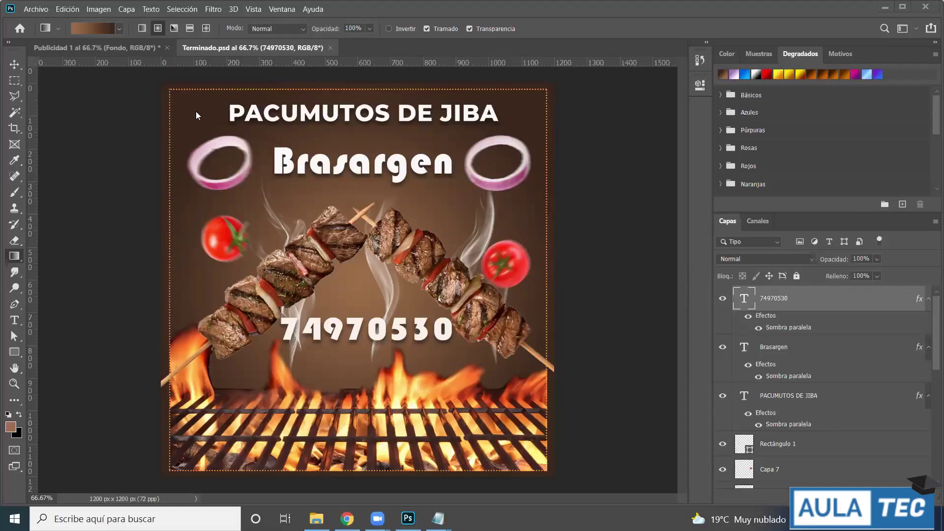
{"action": "left_click", "coordinate": [107, 52]}
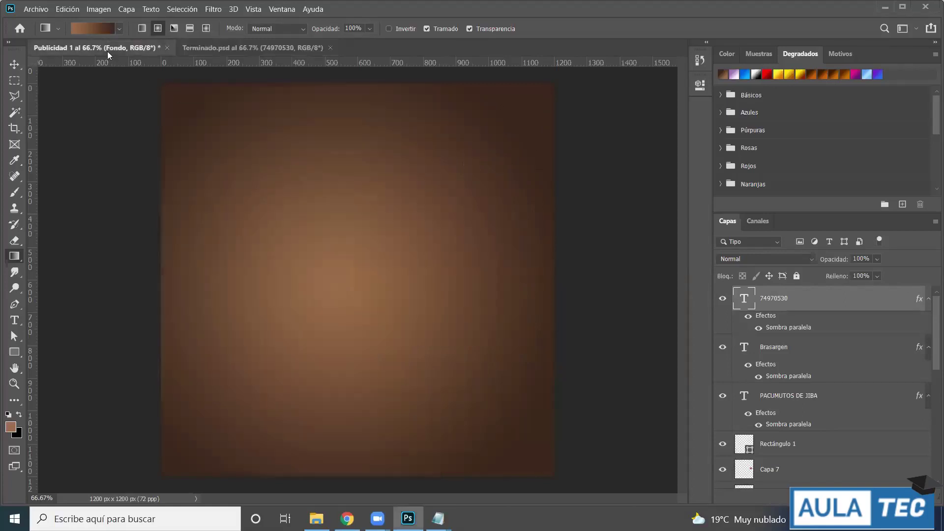
{"action": "left_click", "coordinate": [15, 354]}
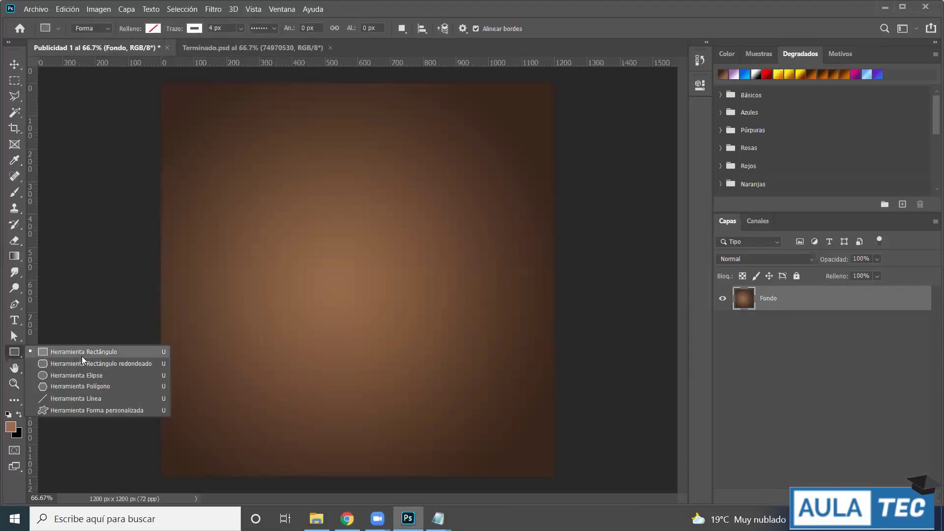
{"action": "left_click", "coordinate": [14, 353]}
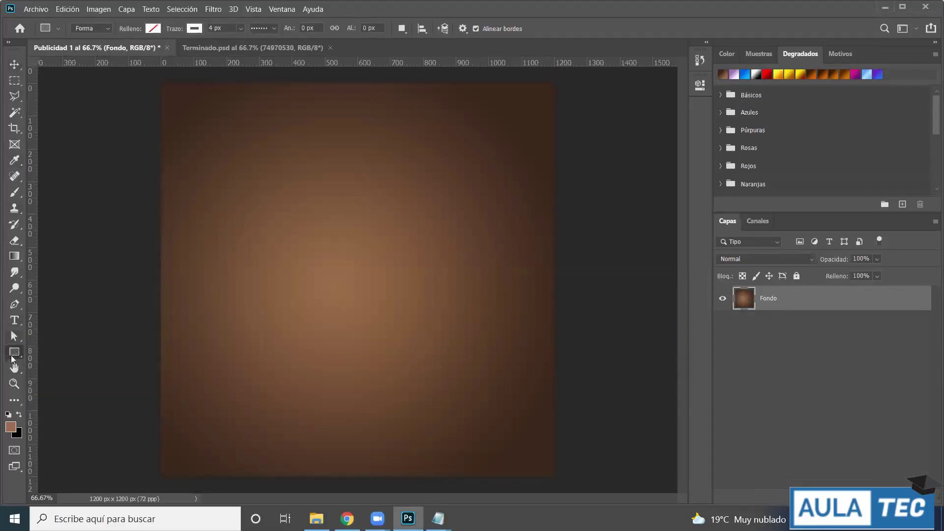
{"action": "right_click", "coordinate": [17, 349]}
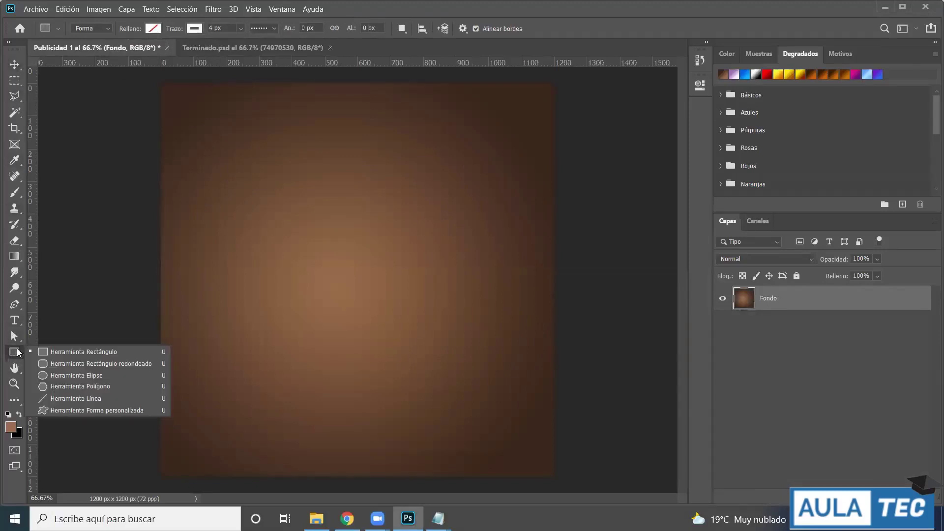
{"action": "left_click", "coordinate": [89, 353]}
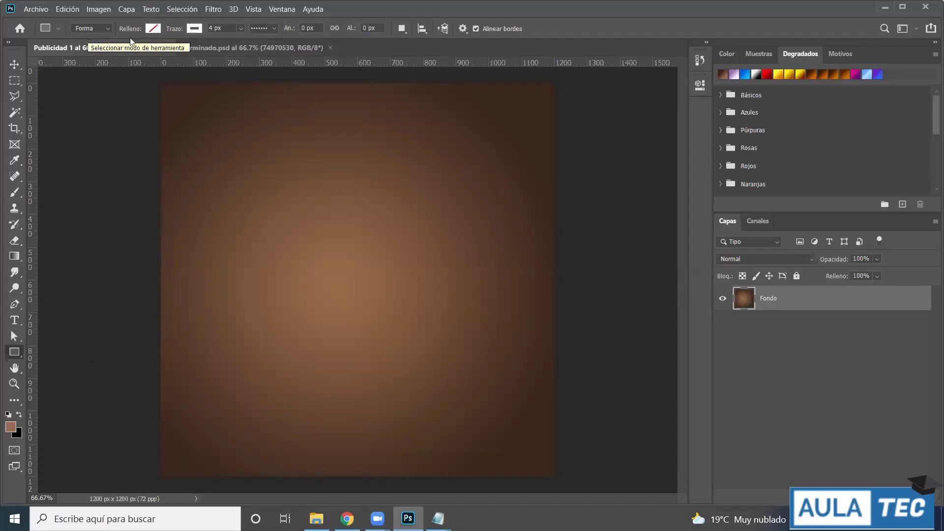
- Use no fill (Sin color) for the rectangle shape and set its stroke colour to white
{"action": "left_click", "coordinate": [157, 29]}
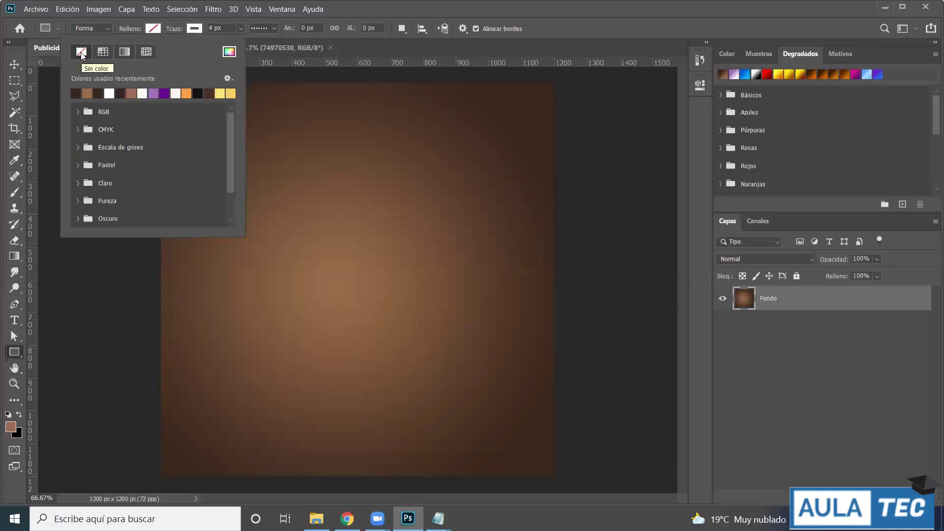
{"action": "left_click", "coordinate": [157, 30]}
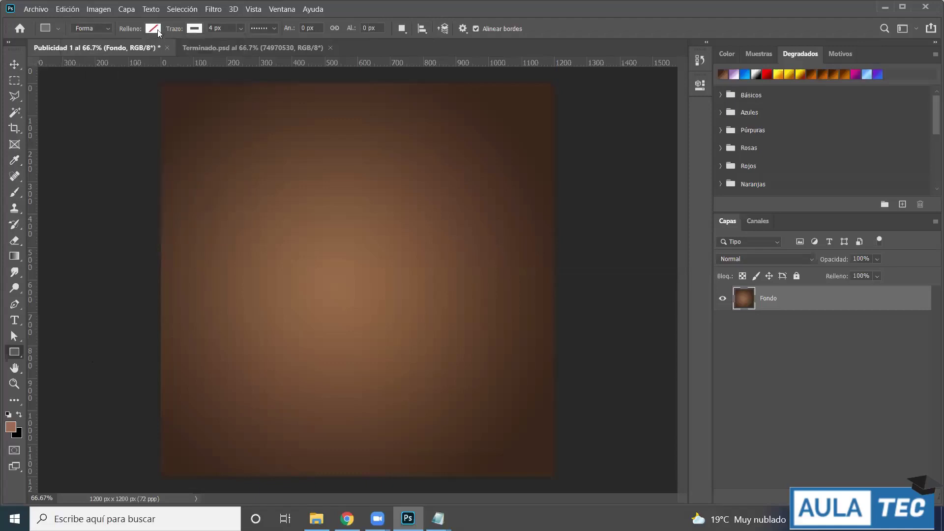
{"action": "left_click", "coordinate": [199, 28]}
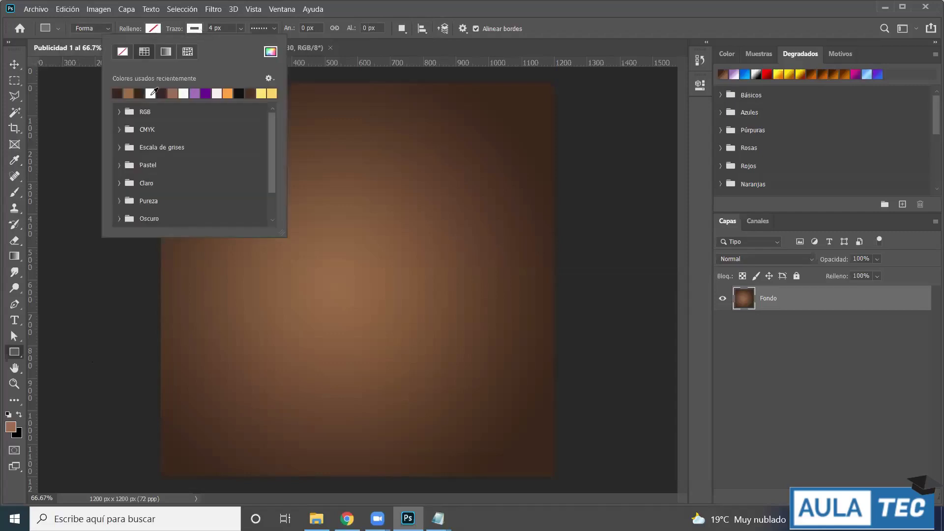
{"action": "left_click", "coordinate": [151, 93]}
{"action": "left_click", "coordinate": [199, 30]}
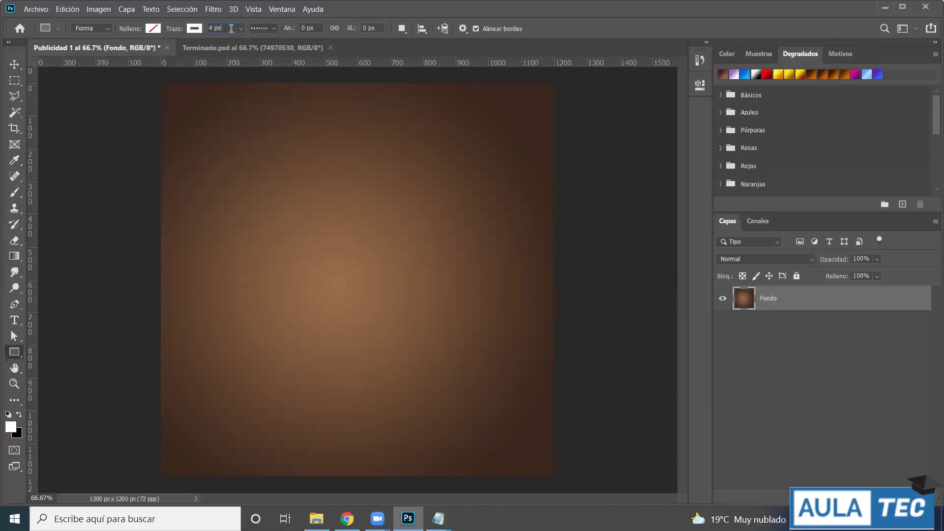
- Set the rectangle shape's stroke width to 4 px and its stroke type to dotted
{"action": "left_click_drag", "start_coordinate": [227, 29], "coordinate": [208, 29]}
{"action": "left_click", "coordinate": [228, 28]}
{"action": "left_click", "coordinate": [275, 30]}
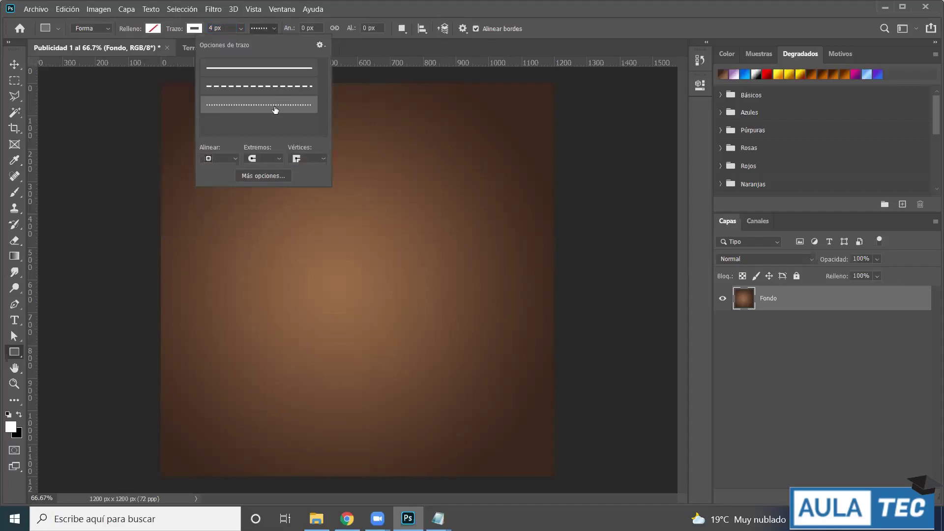
{"action": "left_click", "coordinate": [274, 29]}
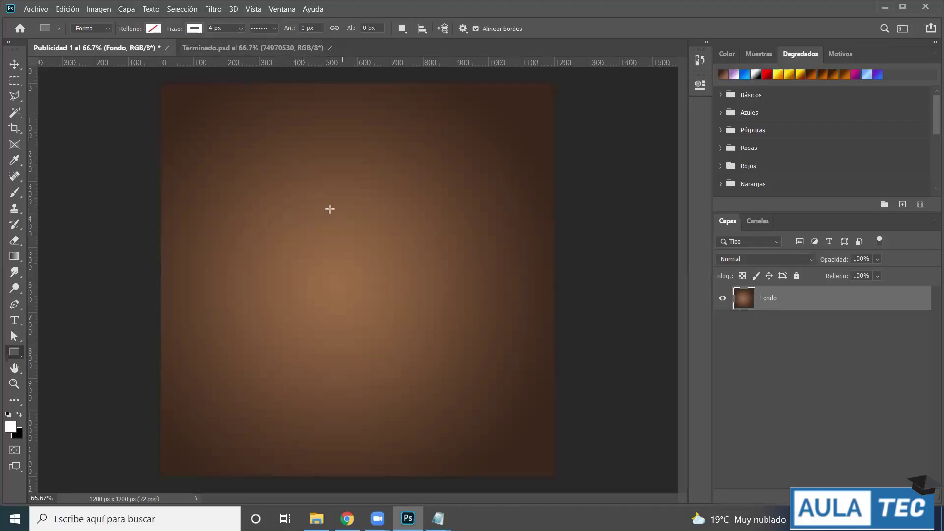
- Create a 1150 x 1150 px rectangle shape with its upper-left corner inside the canvas and collapse the shape properties
{"action": "left_click", "coordinate": [302, 214]}
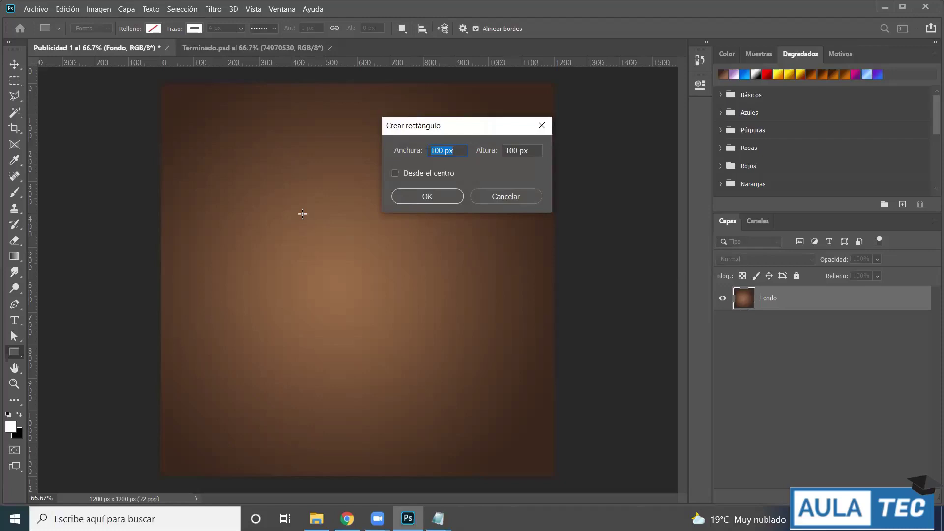
{"action": "type", "text": "1150"}
{"action": "left_click", "coordinate": [536, 151]}
{"action": "left_click", "coordinate": [491, 153]}
{"action": "type", "text": "1150"}
{"action": "double_click", "coordinate": [544, 150]}
{"action": "left_click", "coordinate": [538, 150]}
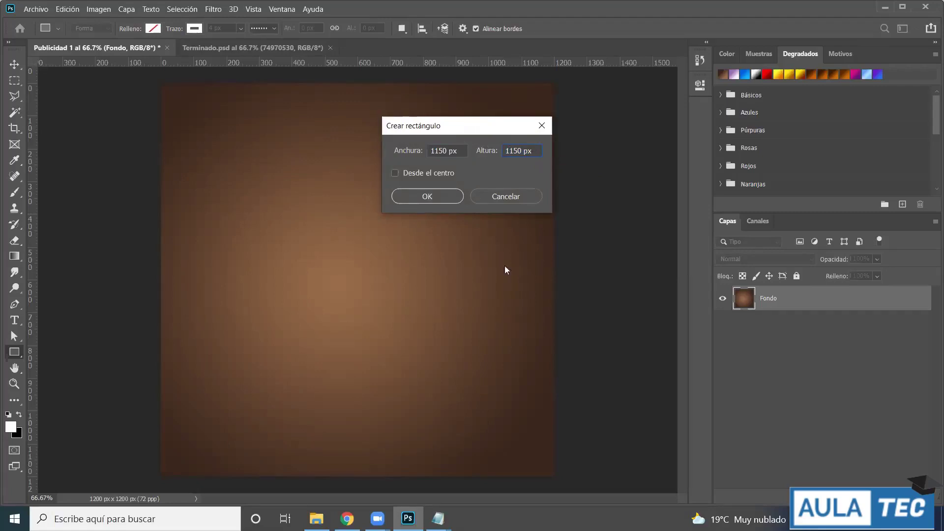
{"action": "left_click", "coordinate": [438, 195]}
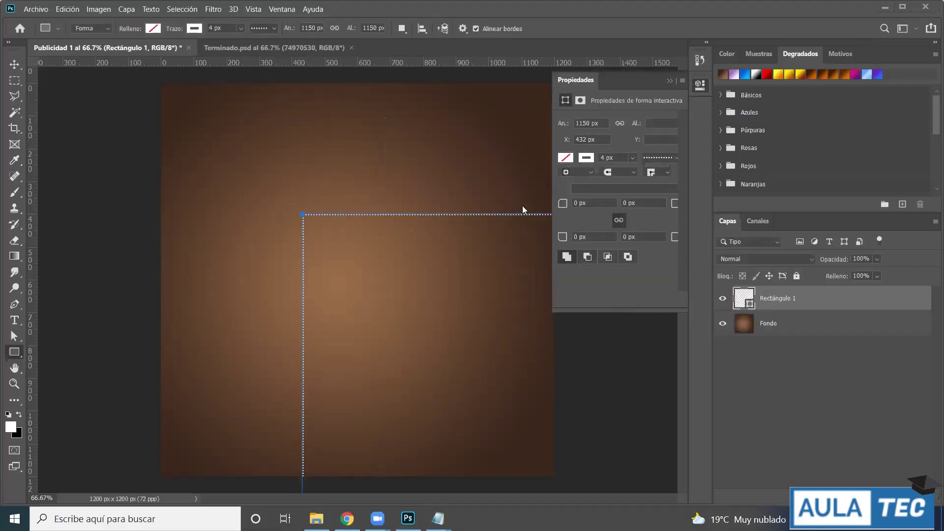
{"action": "left_click", "coordinate": [670, 80]}
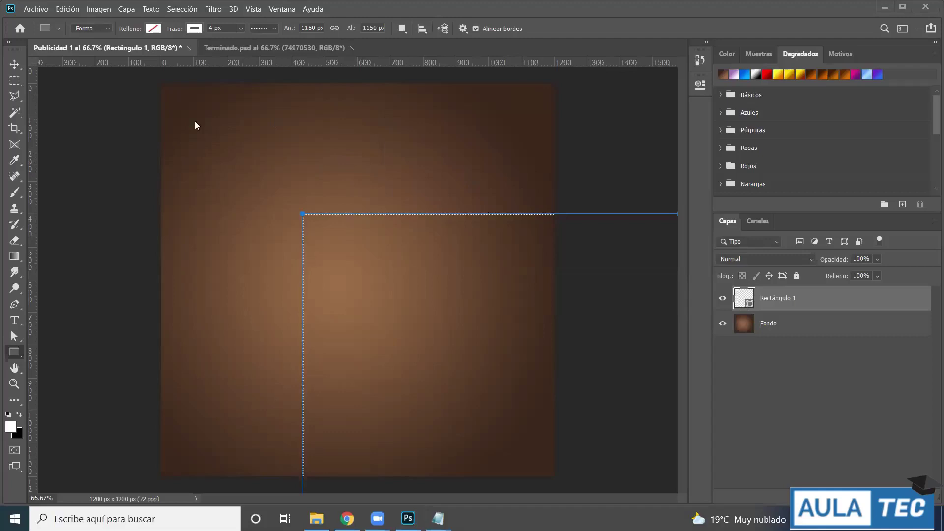
- Align Rectángulo 1 and Fondo by their horizontal and vertical centres, move both to cover the canvas, and deselect them
{"action": "left_click", "coordinate": [14, 66]}
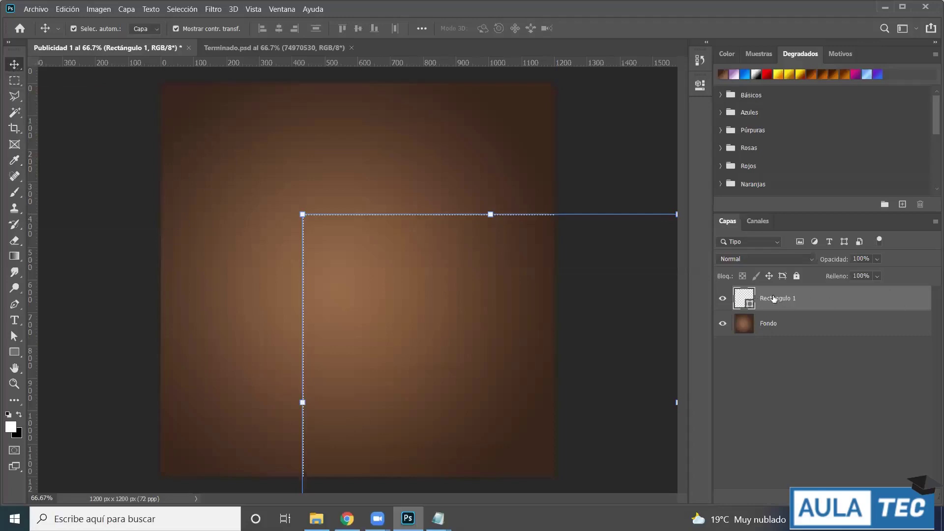
{"action": "key", "text": "ctrl"}
{"action": "left_click", "coordinate": [788, 327], "text": "ctrl"}
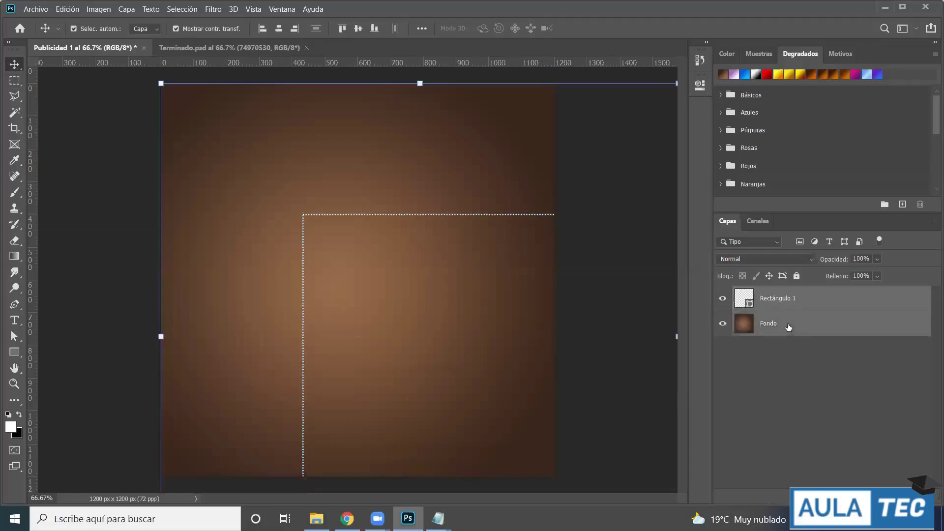
{"action": "left_click", "coordinate": [808, 298]}
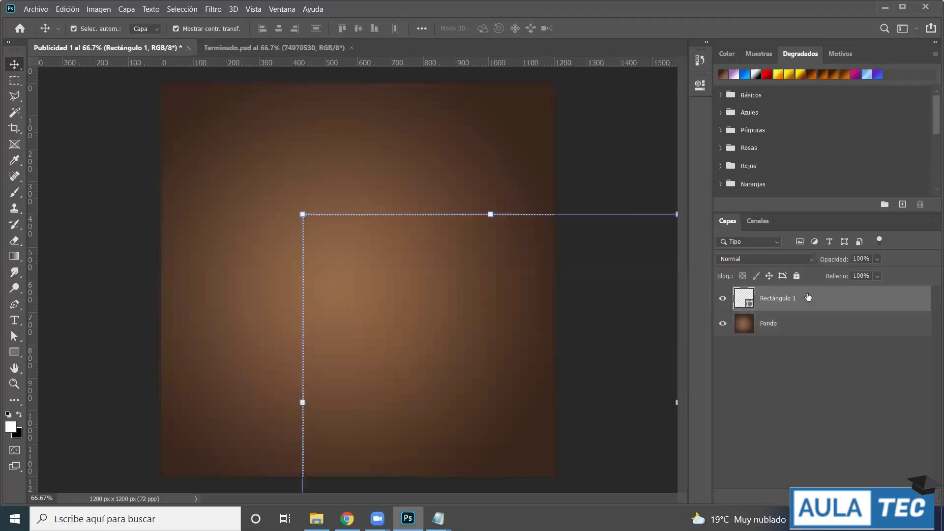
{"action": "key", "text": "ctrl"}
{"action": "left_click", "coordinate": [825, 326], "text": "ctrl"}
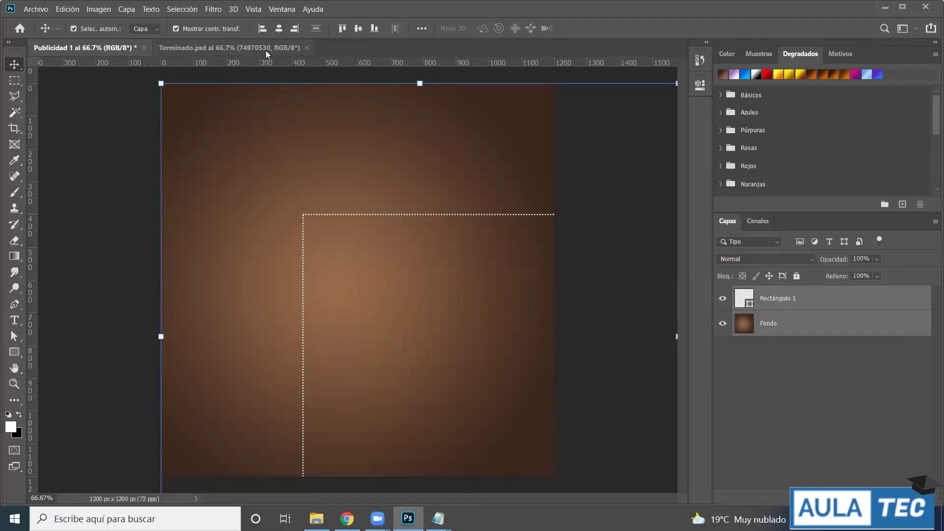
{"action": "left_click", "coordinate": [278, 29]}
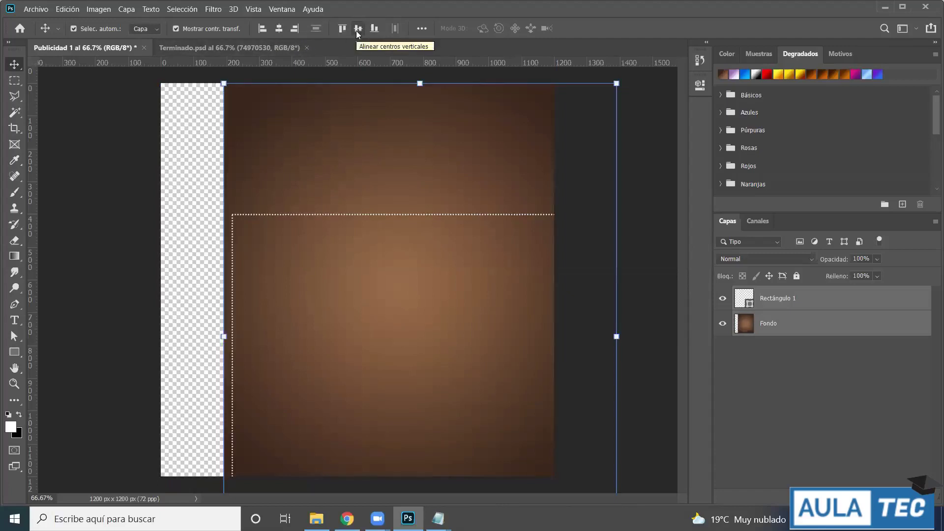
{"action": "left_click", "coordinate": [357, 30]}
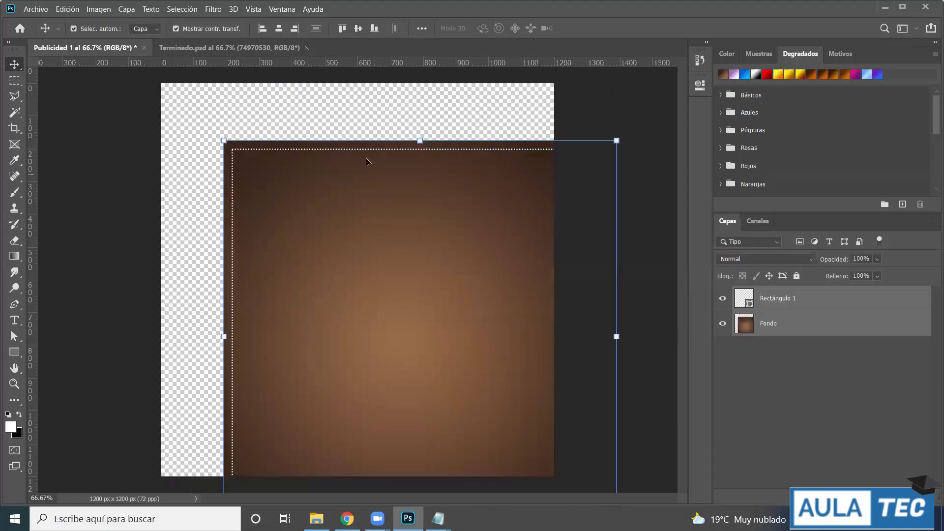
{"action": "left_click_drag", "start_coordinate": [397, 220], "coordinate": [342, 160]}
{"action": "left_click", "coordinate": [604, 142]}
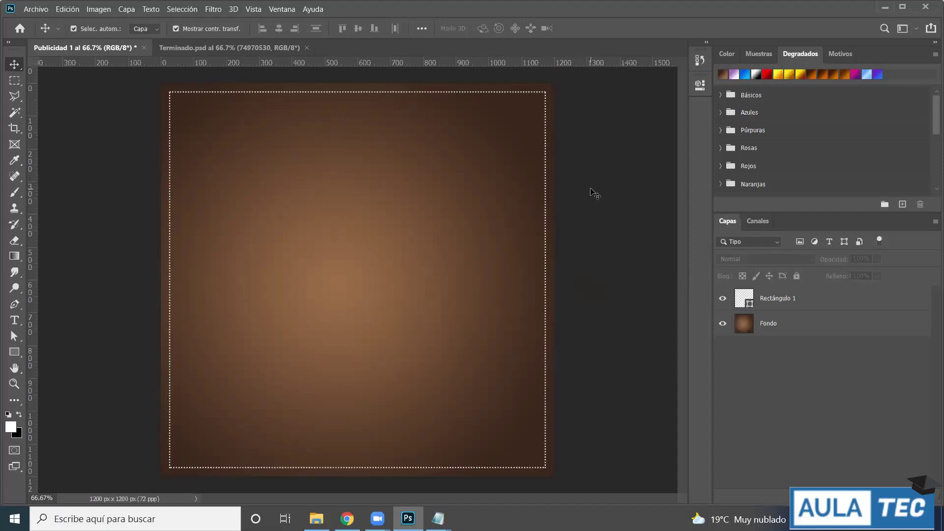
- Undo the layer move, both centre alignments and the creation of the dotted rectangle
{"action": "key", "text": "ctrl+z"}
{"action": "key", "text": "ctrl+z"}
{"action": "key", "text": "ctrl+z"}
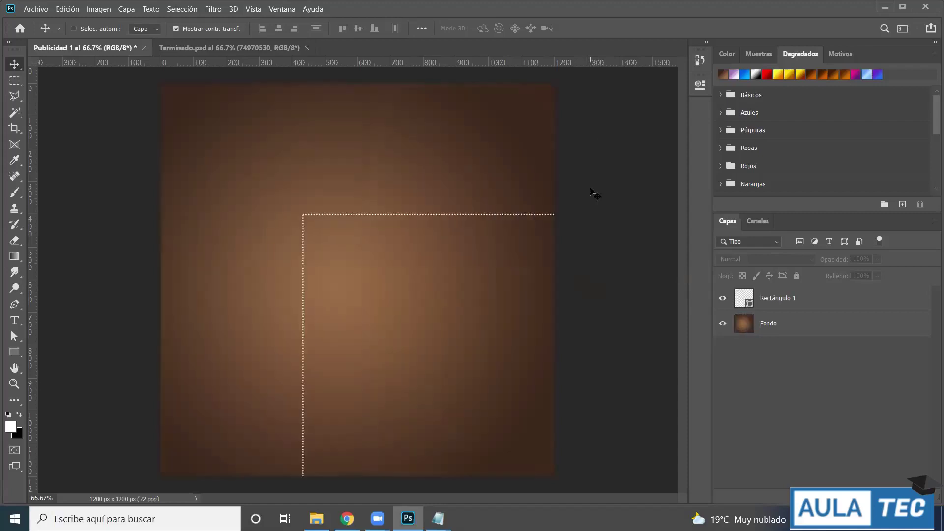
{"action": "key", "text": "ctrl+z"}
{"action": "key", "text": "ctrl+z"}
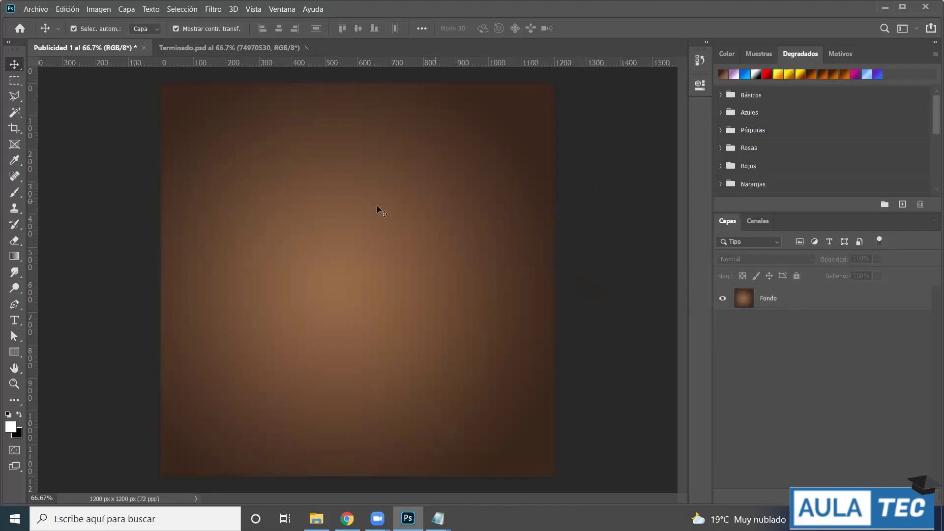
- Reactivate the Rectangle tool (Herramienta Rectángulo) with no fill and a white dotted stroke of 4 px
{"action": "left_click", "coordinate": [14, 352]}
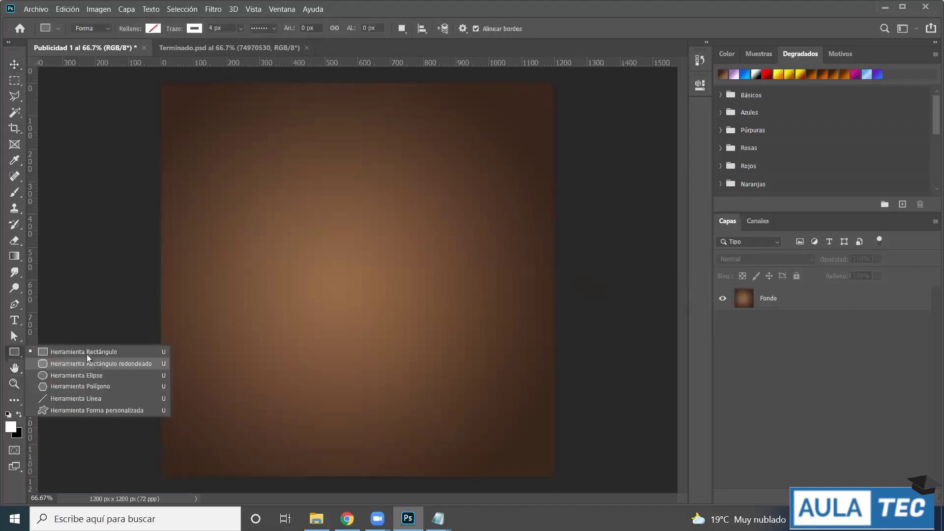
{"action": "left_click", "coordinate": [89, 354]}
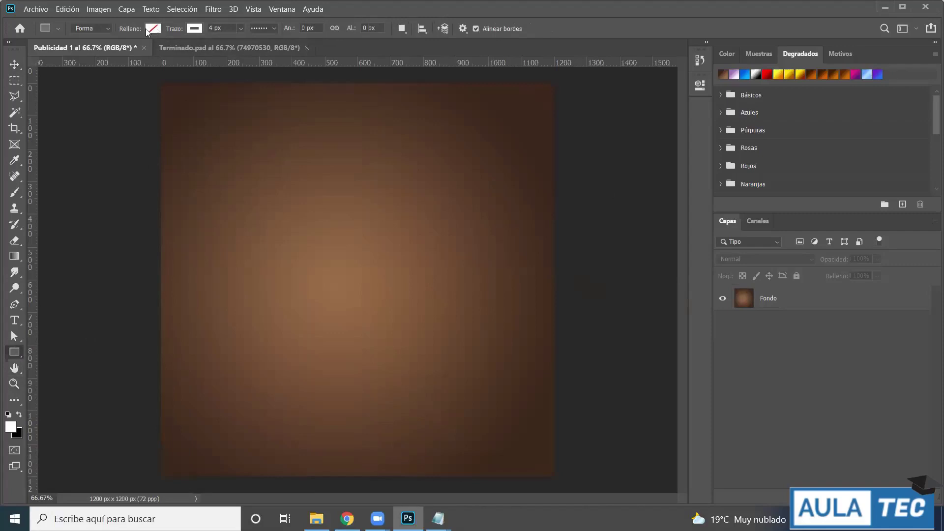
{"action": "left_click", "coordinate": [157, 29]}
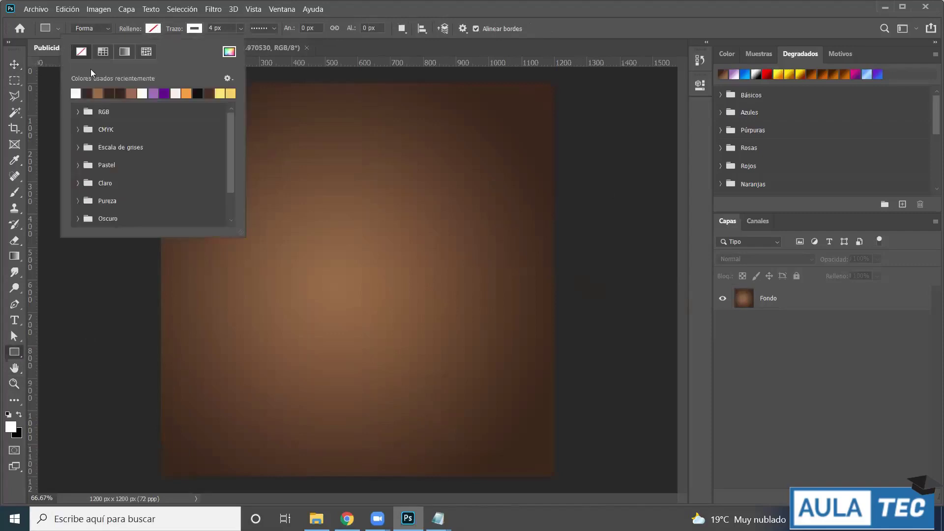
{"action": "left_click", "coordinate": [156, 30]}
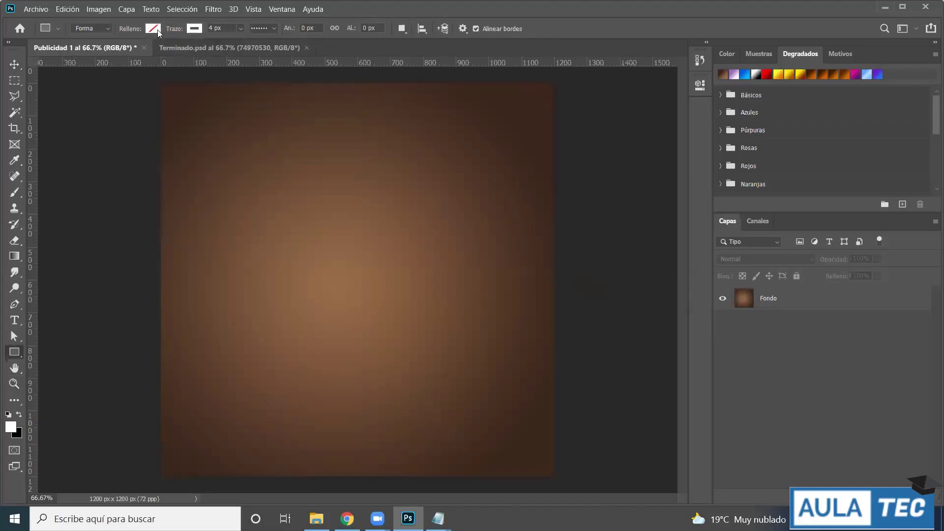
{"action": "left_click", "coordinate": [201, 28]}
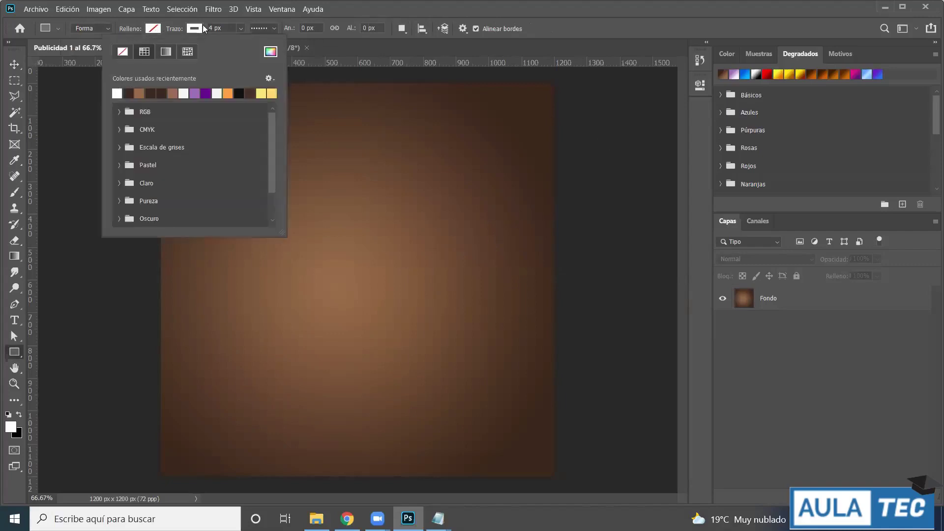
{"action": "left_click", "coordinate": [200, 26]}
{"action": "left_click_drag", "start_coordinate": [227, 31], "coordinate": [202, 29]}
{"action": "left_click", "coordinate": [234, 27]}
{"action": "left_click", "coordinate": [267, 29]}
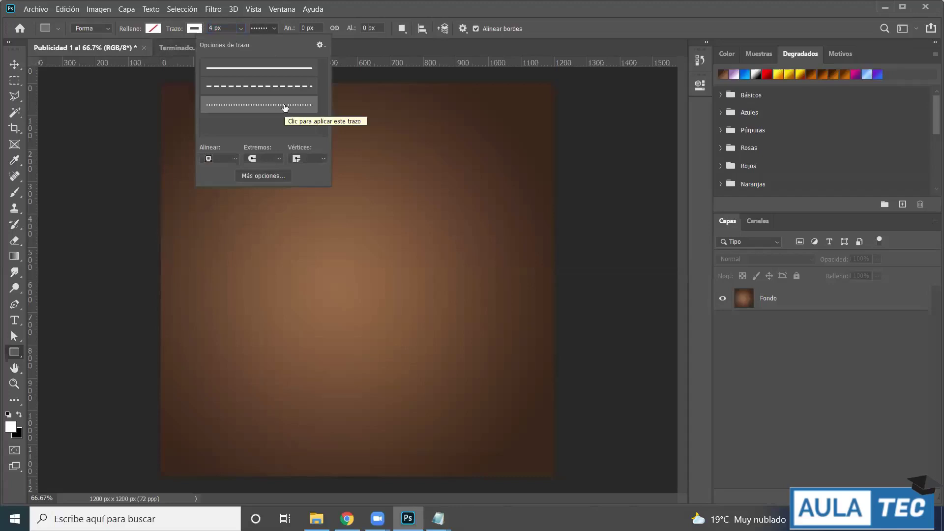
{"action": "left_click", "coordinate": [285, 106]}
{"action": "left_click", "coordinate": [277, 26]}
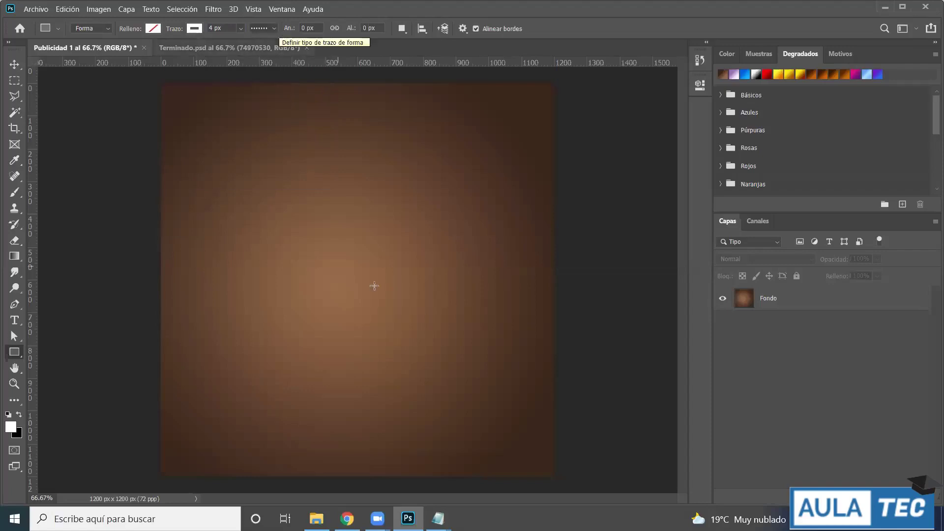
- Create a dotted rectangle shape 1150 px wide and 1150 px high, starting near the canvas centre
{"action": "left_click", "coordinate": [339, 241]}
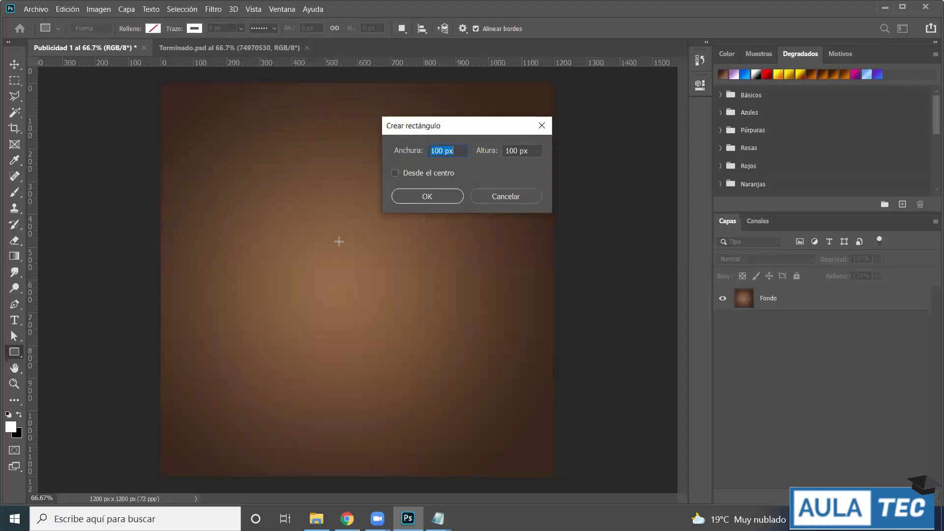
{"action": "type", "text": "1150"}
{"action": "left_click_drag", "start_coordinate": [530, 150], "coordinate": [502, 152]}
{"action": "type", "text": "1150"}
{"action": "left_click", "coordinate": [446, 198]}
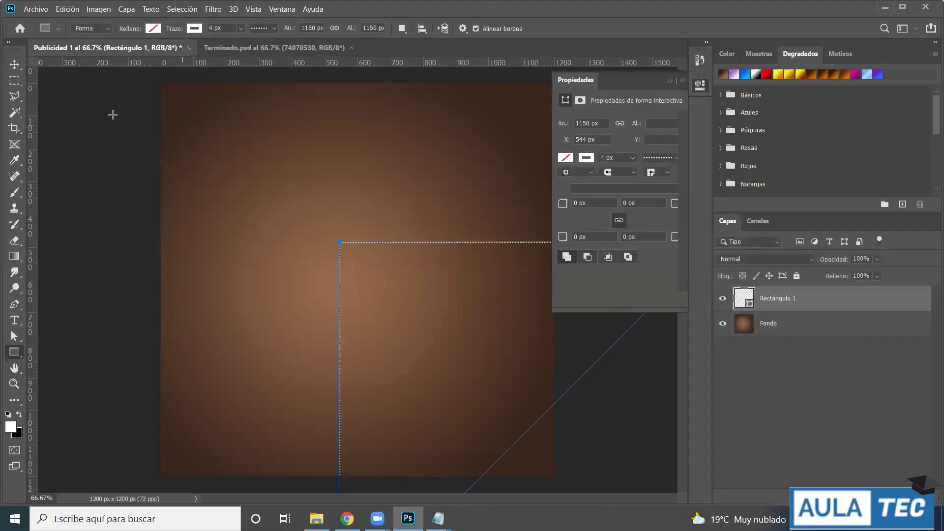
- Select Rectángulo 1 and Fondo with the Move tool and try to align their horizontal and vertical centres
{"action": "left_click", "coordinate": [16, 66]}
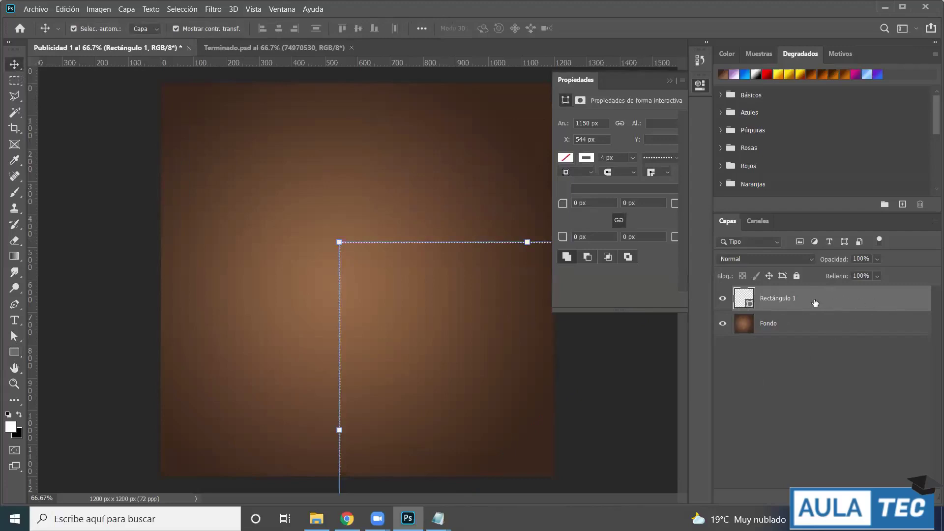
{"action": "key", "text": "ctrl"}
{"action": "key", "text": "ctrl"}
{"action": "key", "text": "ctrl"}
{"action": "left_click", "coordinate": [801, 329], "text": "ctrl"}
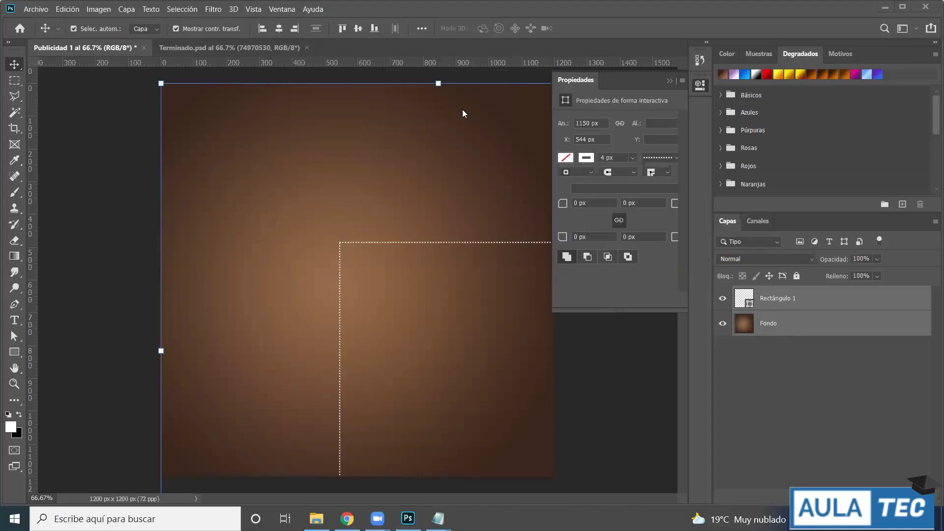
{"action": "left_click", "coordinate": [279, 30]}
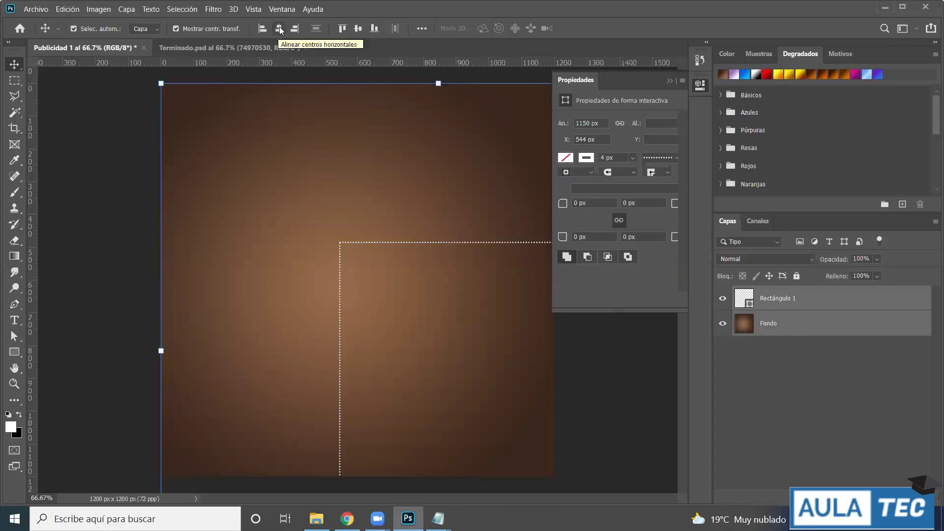
{"action": "left_click", "coordinate": [359, 30]}
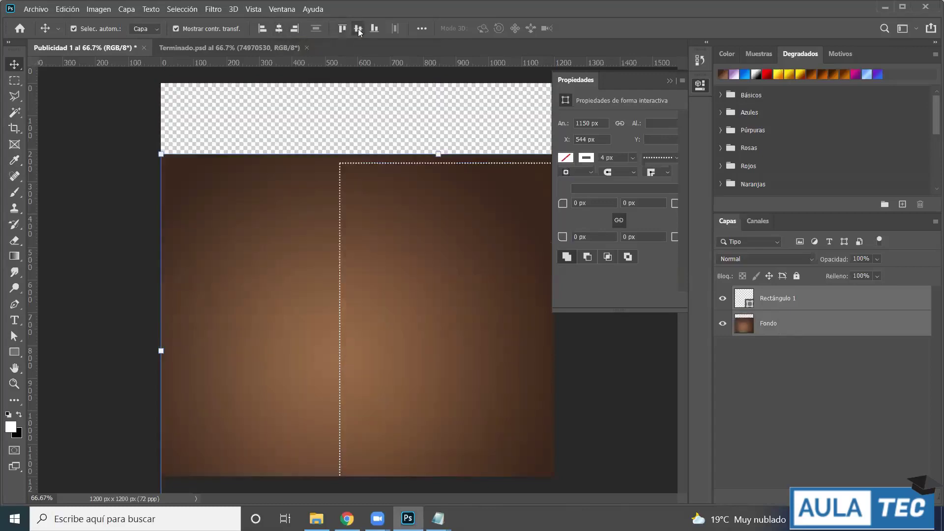
- Undo the last vertical centre alignment, leaving only the Fondo layer selected
{"action": "left_click", "coordinate": [757, 396]}
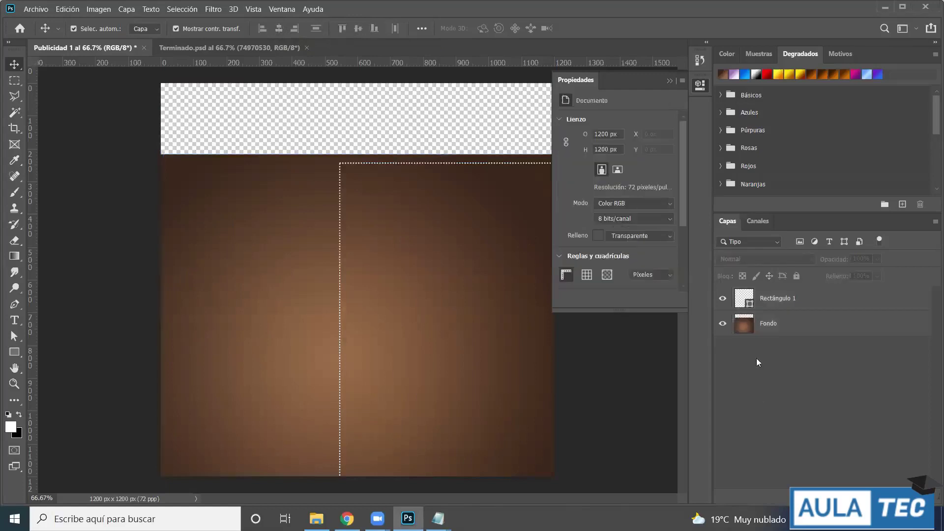
{"action": "left_click", "coordinate": [761, 324]}
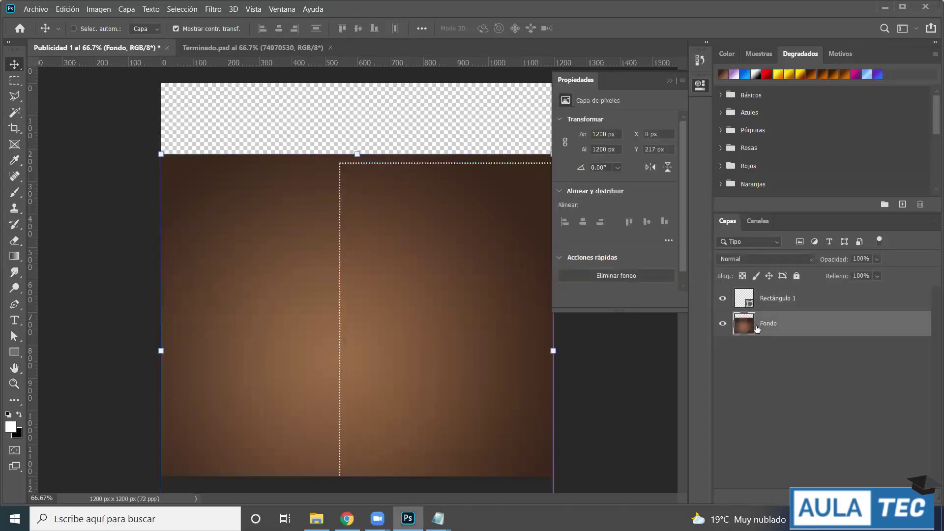
{"action": "key", "text": "ctrl+z"}
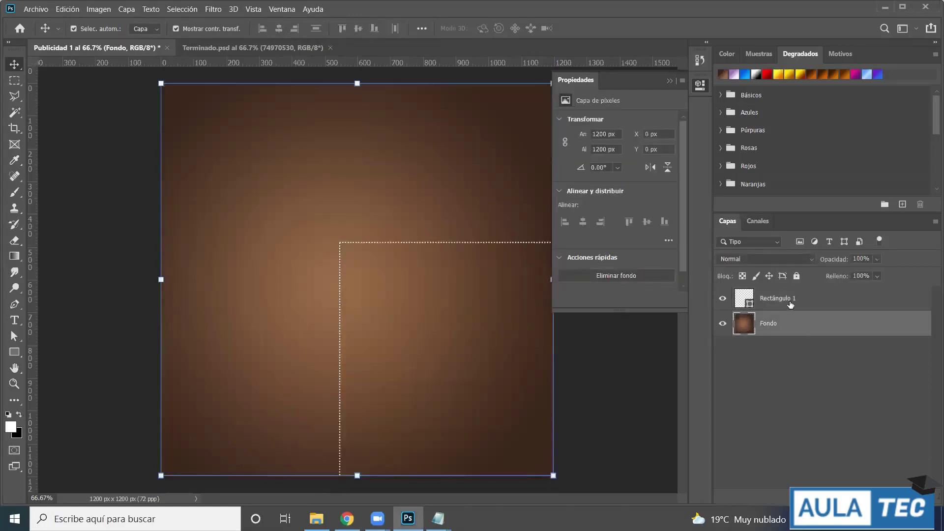
- Add Rectángulo 1 to the selection with Fondo and align both layers by their horizontal and vertical centres
{"action": "left_click", "coordinate": [795, 309], "text": "ctrl"}
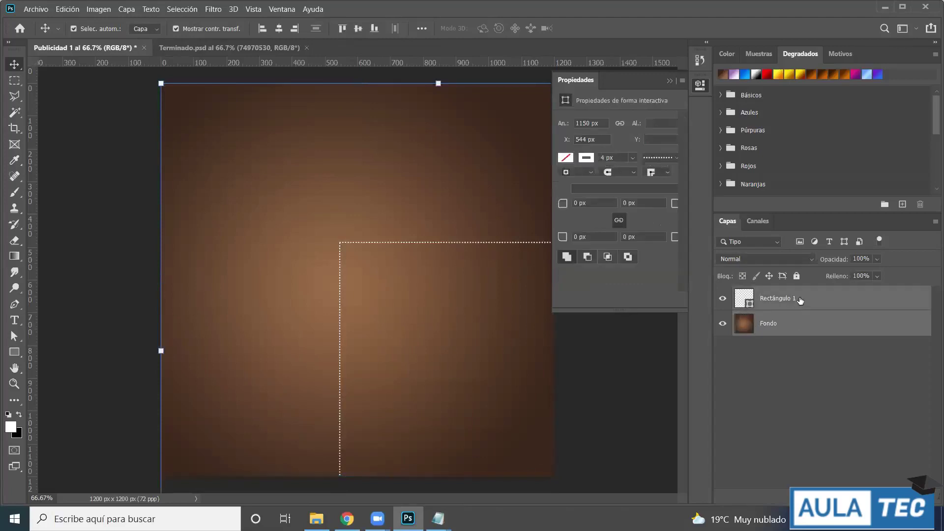
{"action": "left_click", "coordinate": [279, 29]}
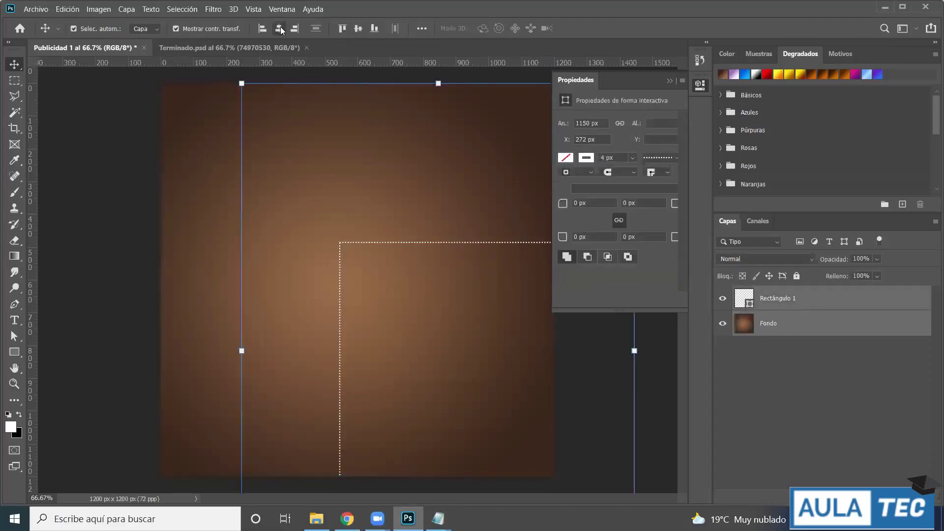
{"action": "left_click", "coordinate": [358, 28]}
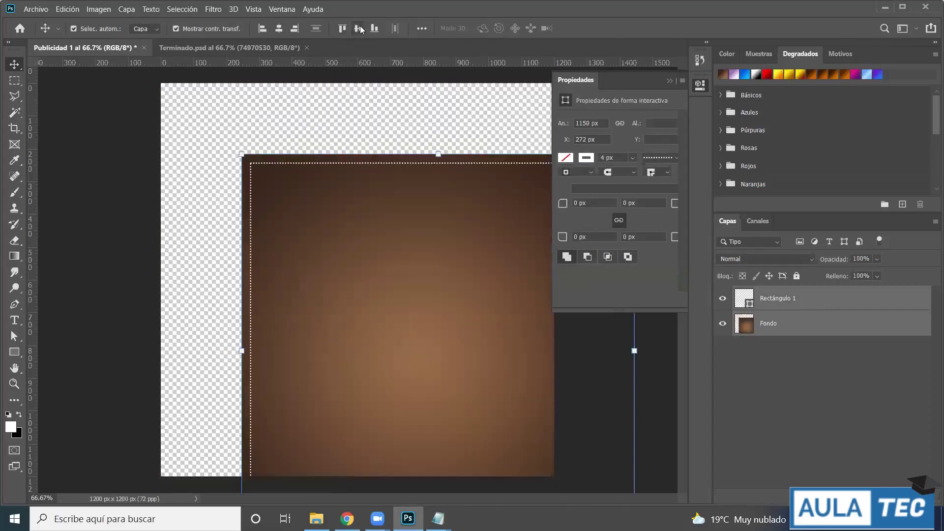
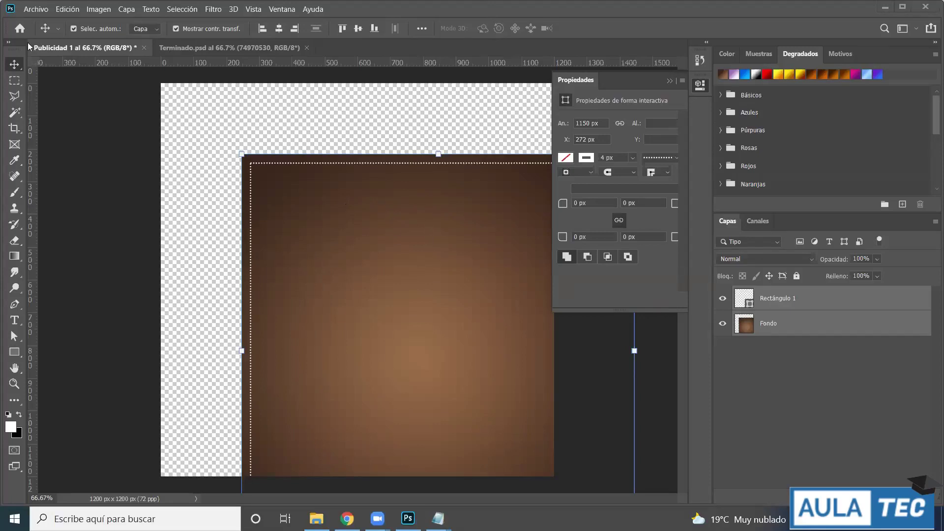
- Move Rectángulo 1 and Fondo together until the background covers the whole canvas and the border sits at X 25 px, leaving both deselected
{"action": "left_click", "coordinate": [19, 71]}
{"action": "left_click_drag", "start_coordinate": [379, 241], "coordinate": [298, 167]}
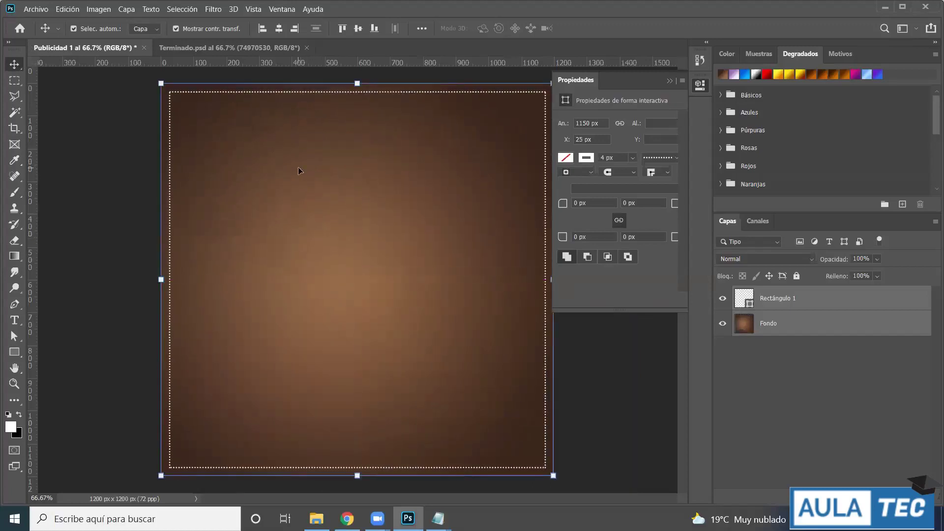
{"action": "left_click", "coordinate": [107, 166]}
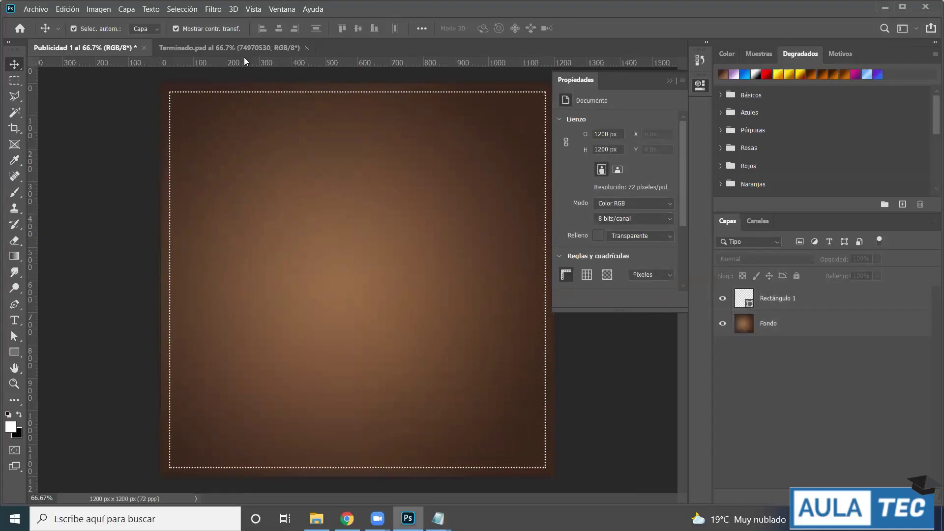
- Examine the finished design in Terminado.psd and return to the Publicidad 1 document
{"action": "left_click", "coordinate": [273, 49]}
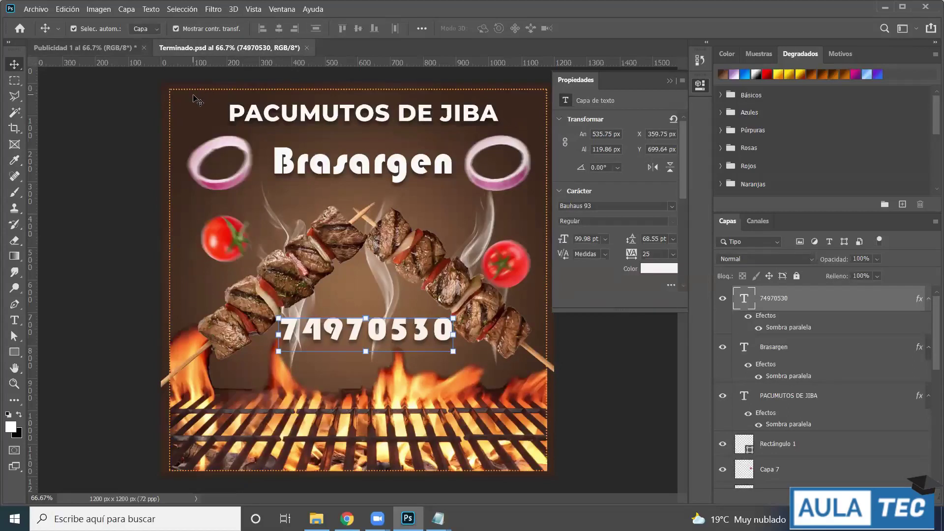
{"action": "left_click", "coordinate": [602, 366]}
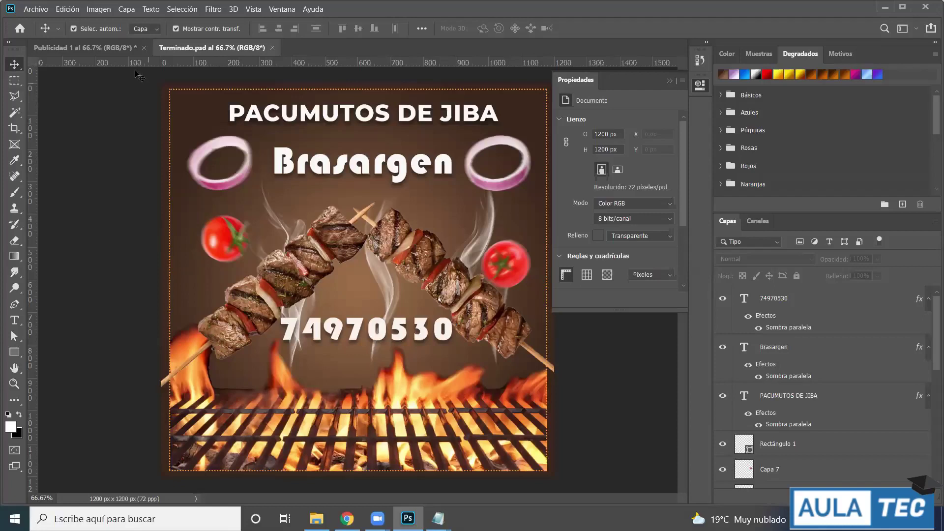
{"action": "left_click", "coordinate": [127, 46]}
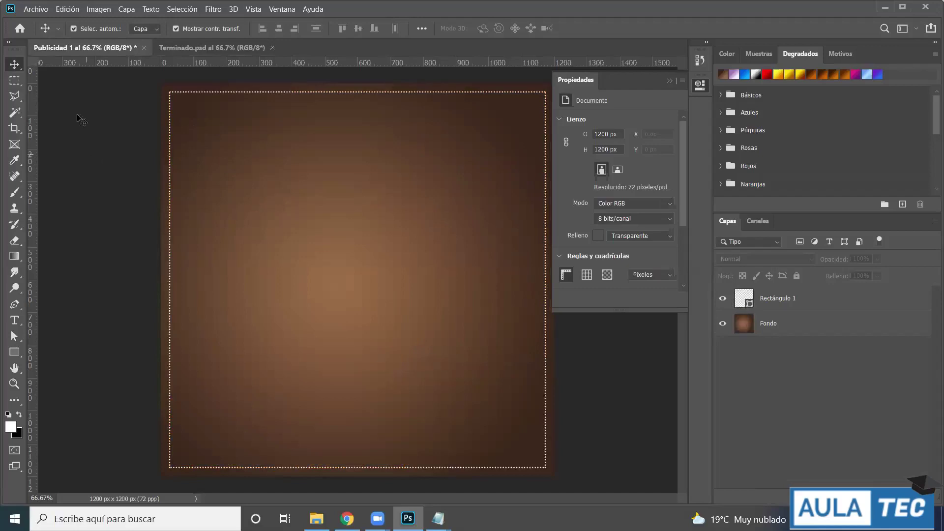
- Open the Cebollas image from the Clase Photoshop folder and keep it as the active document
{"action": "left_click", "coordinate": [35, 9]}
{"action": "left_click", "coordinate": [56, 34]}
{"action": "left_click", "coordinate": [456, 9]}
{"action": "key", "text": "ctrl+o"}
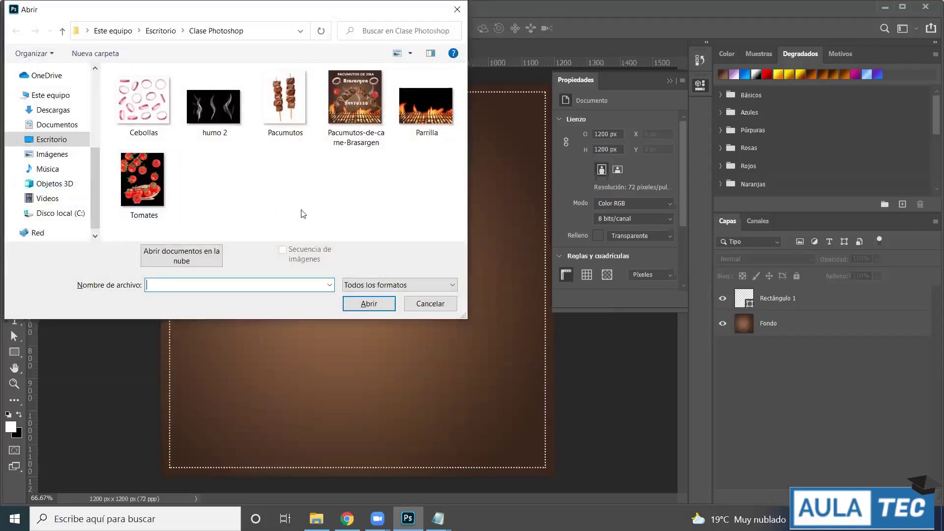
{"action": "left_click", "coordinate": [138, 114]}
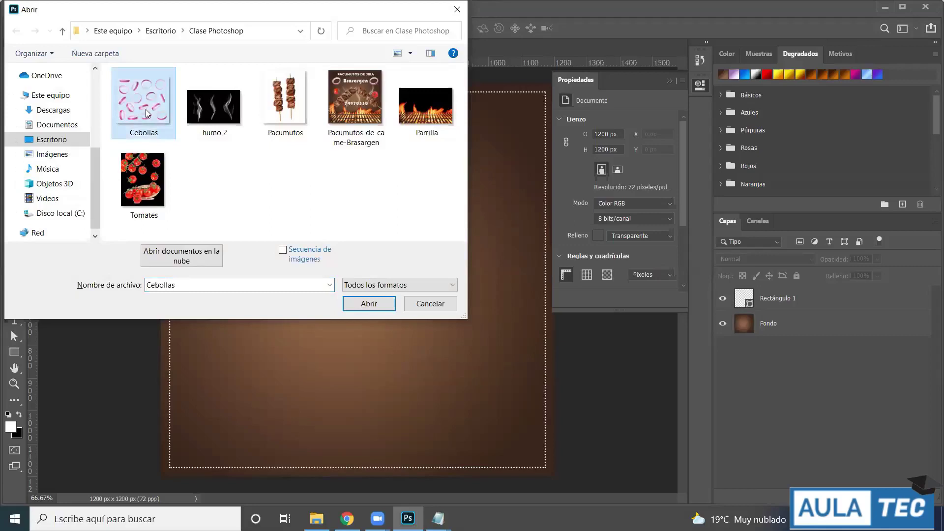
{"action": "double_click", "coordinate": [145, 110]}
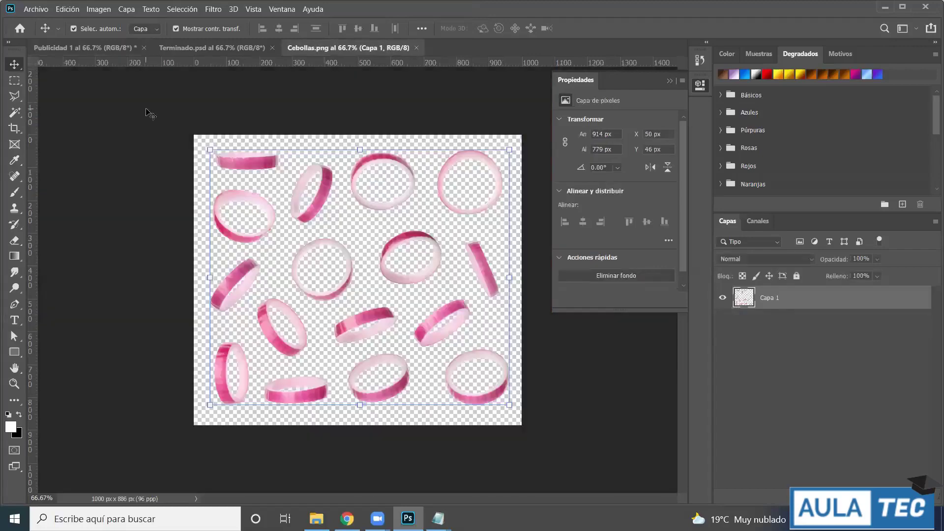
{"action": "left_click", "coordinate": [148, 111]}
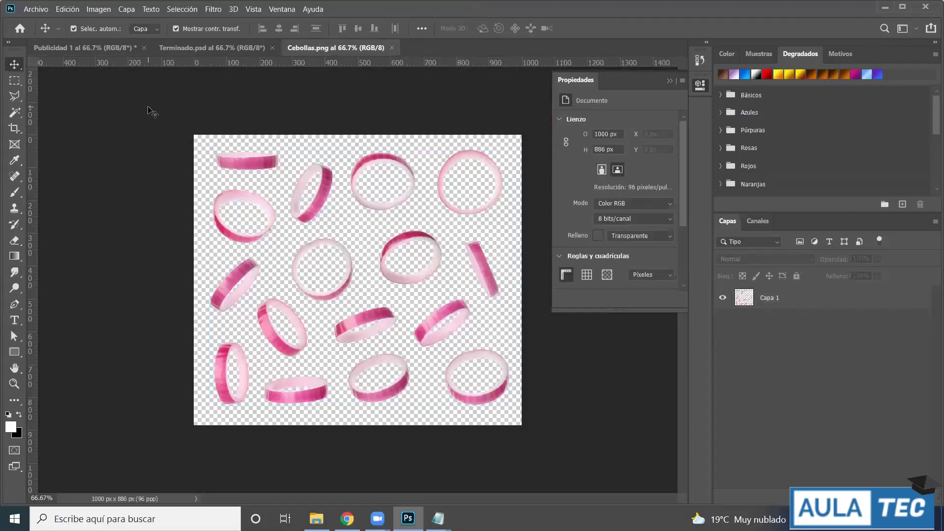
{"action": "left_click", "coordinate": [117, 44]}
{"action": "left_click", "coordinate": [322, 43]}
- Select the onion ring below the flat upper-left slice on Capa 1 with a rectangular marquee of about 231 x 214 px
{"action": "left_click", "coordinate": [829, 302]}
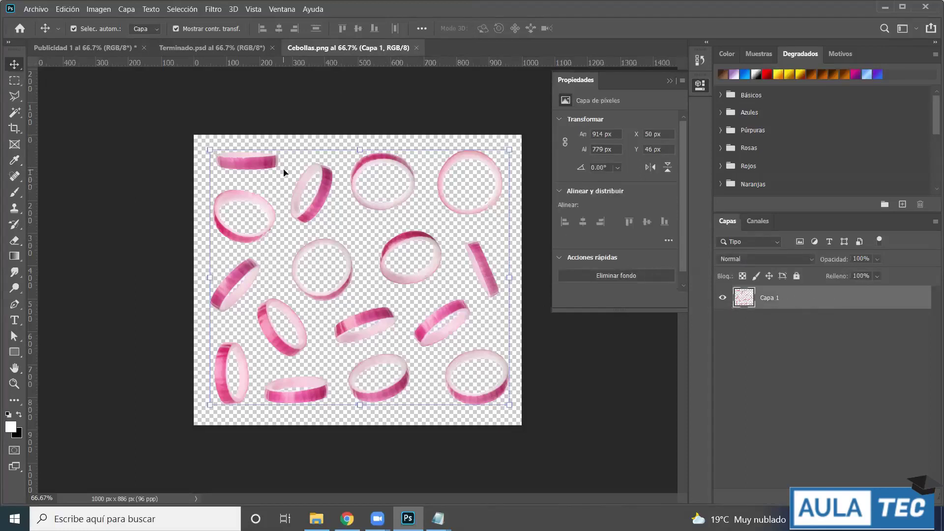
{"action": "left_click", "coordinate": [14, 80]}
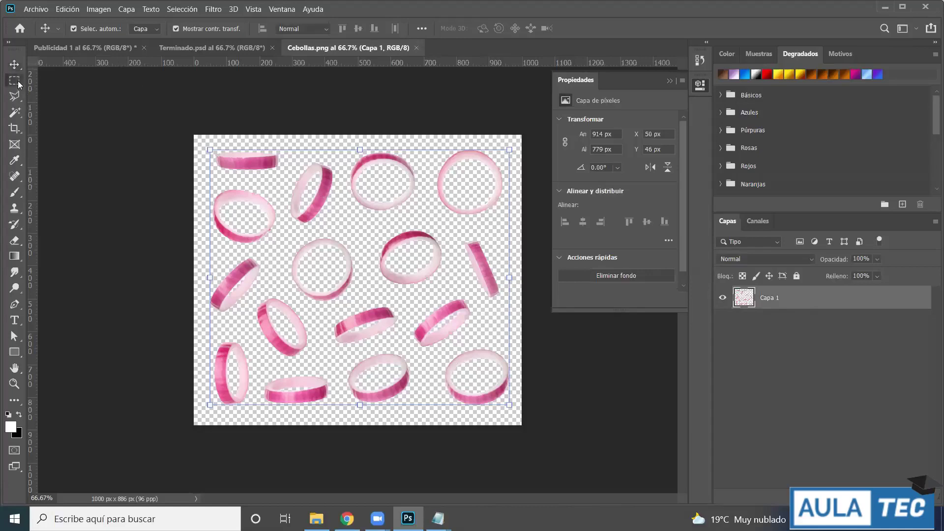
{"action": "right_click", "coordinate": [15, 80]}
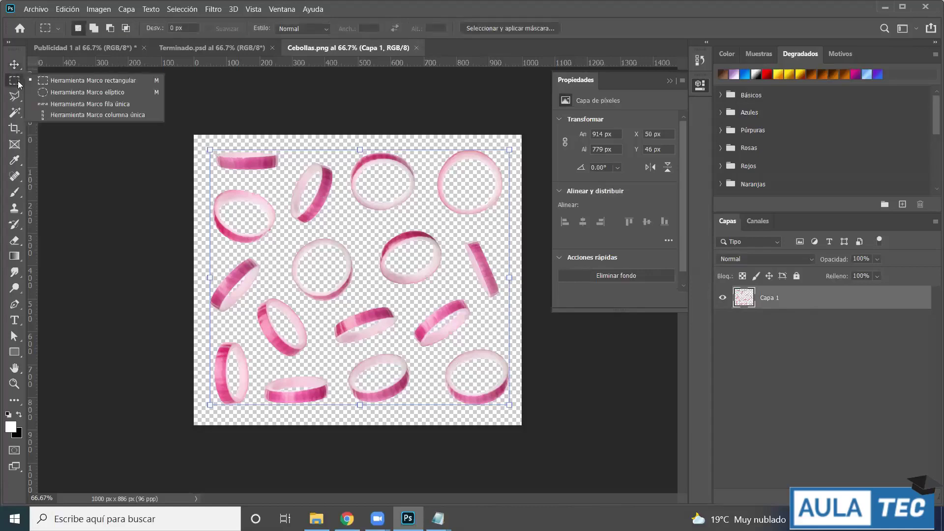
{"action": "left_click", "coordinate": [70, 80]}
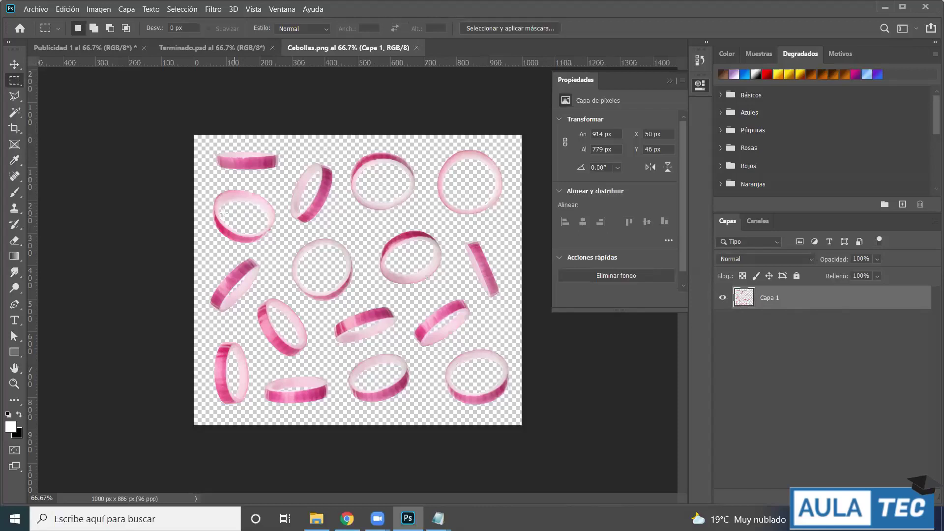
{"action": "left_click_drag", "start_coordinate": [206, 181], "coordinate": [278, 249]}
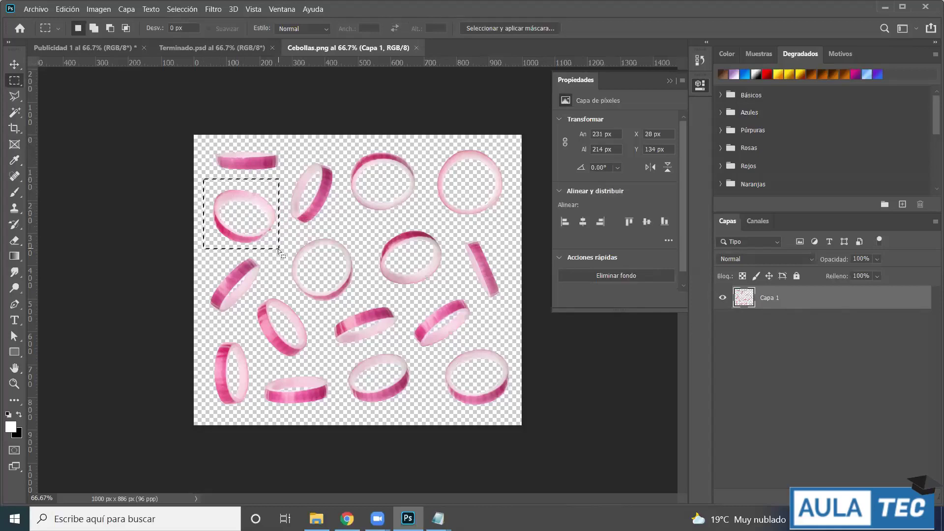
{"action": "left_click", "coordinate": [431, 95]}
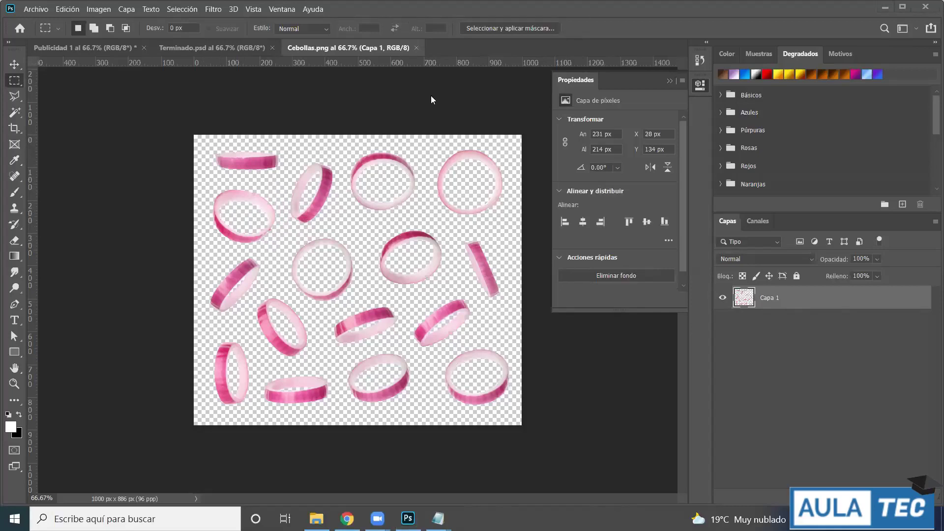
{"action": "key", "text": "ctrl+z"}
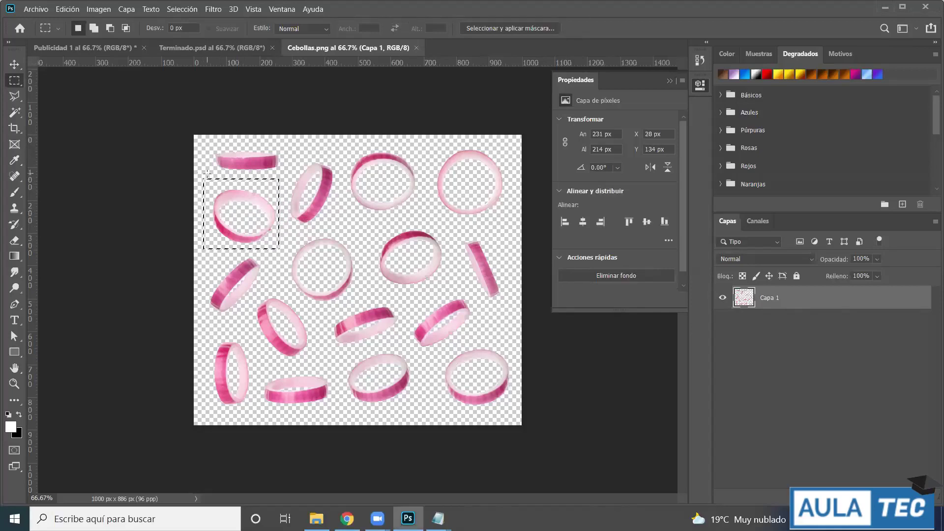
- Copy the marquee-selected onion ring to a new layer and check the copy by temporarily hiding Capa 1
{"action": "right_click", "coordinate": [231, 205]}
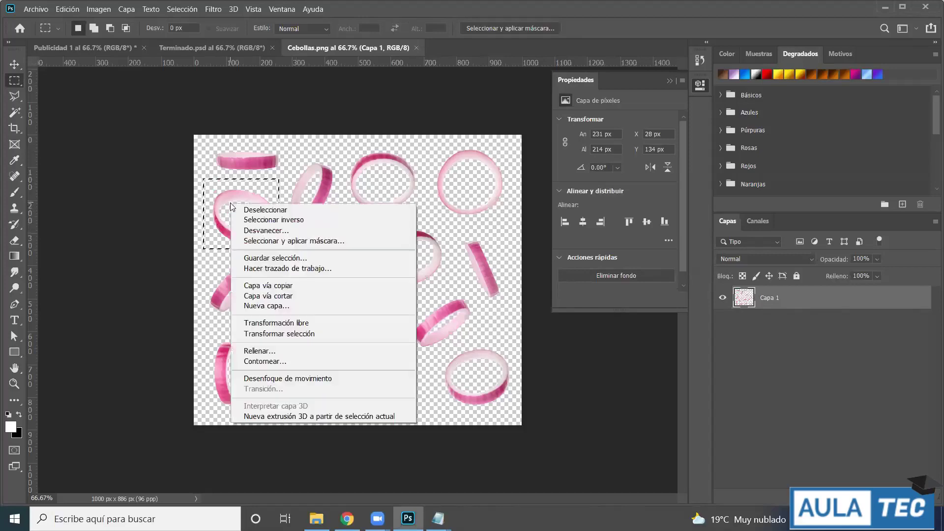
{"action": "left_click", "coordinate": [301, 288]}
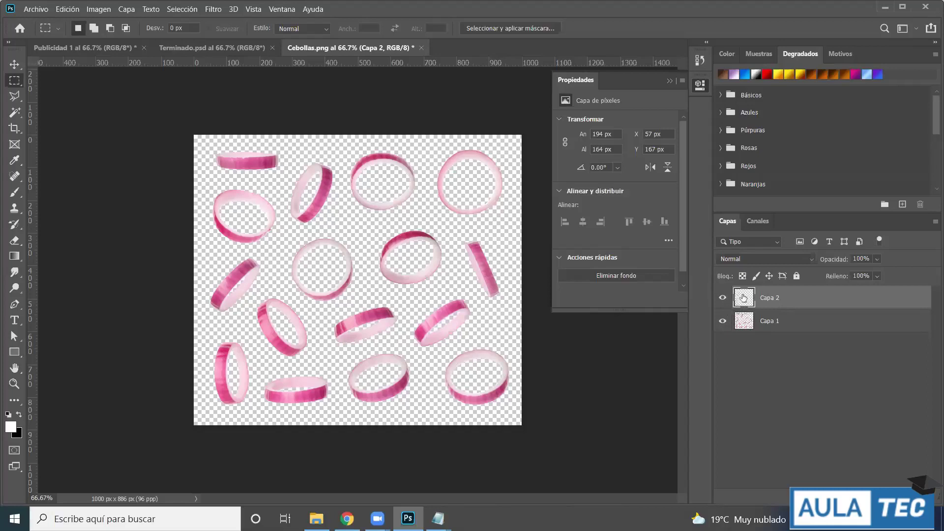
{"action": "left_click", "coordinate": [723, 322]}
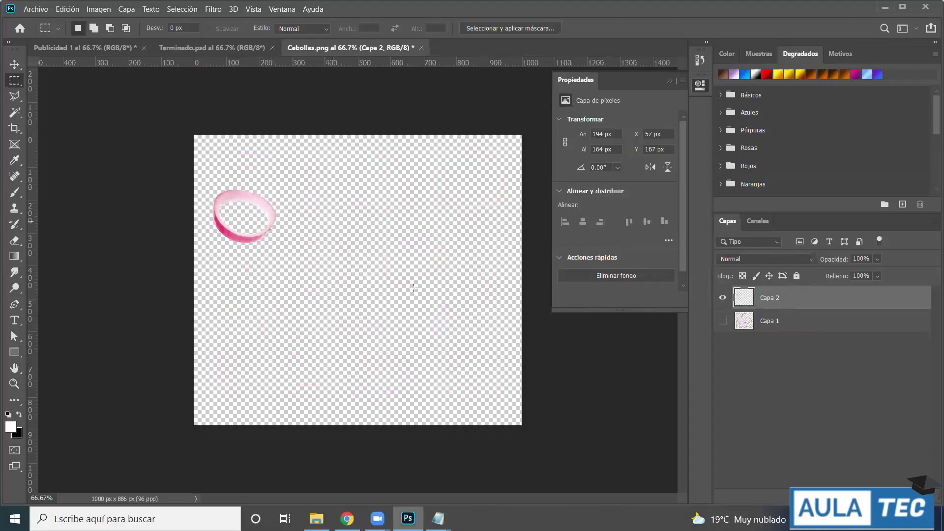
{"action": "left_click", "coordinate": [723, 322]}
{"action": "left_click", "coordinate": [744, 323]}
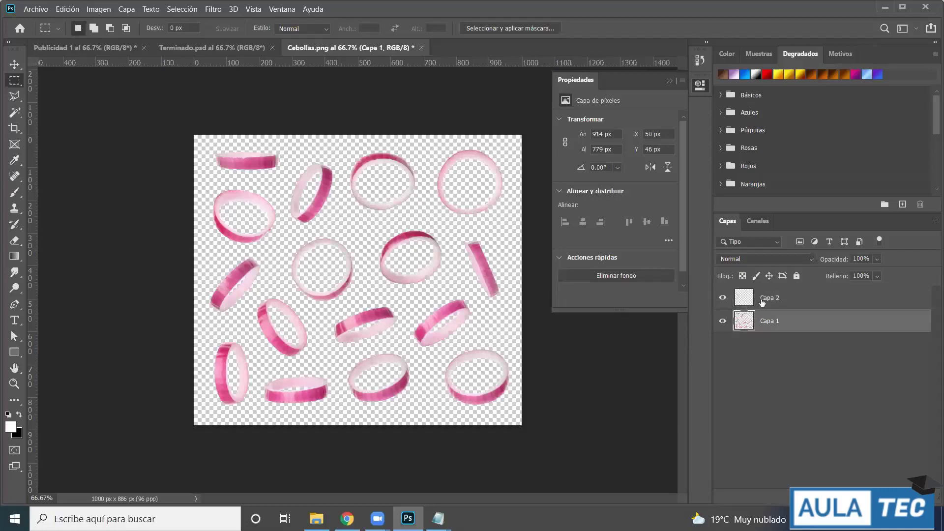
- Copy the Capa 2 onion ring into Publicidad 1 with converted colours and place it near the upper-right corner, at about X 898 px, Y 142 px
{"action": "left_click", "coordinate": [762, 301]}
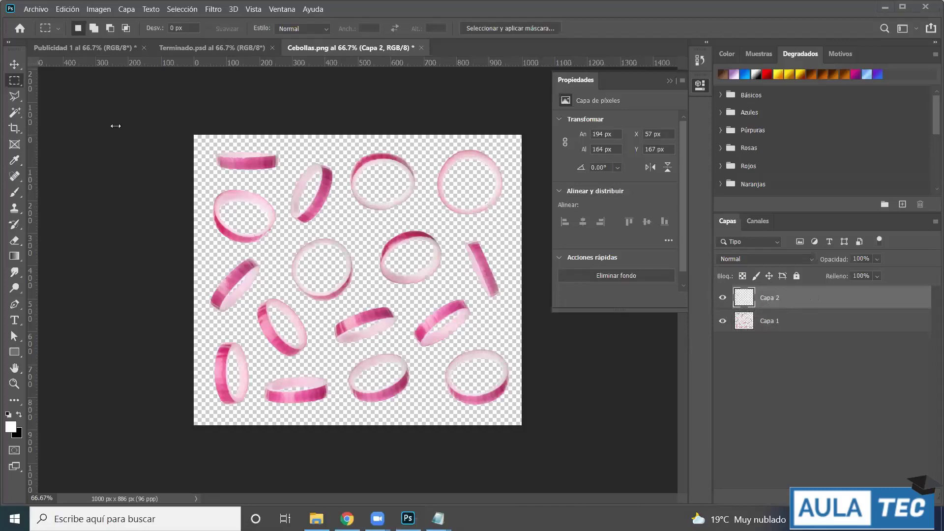
{"action": "left_click", "coordinate": [14, 65]}
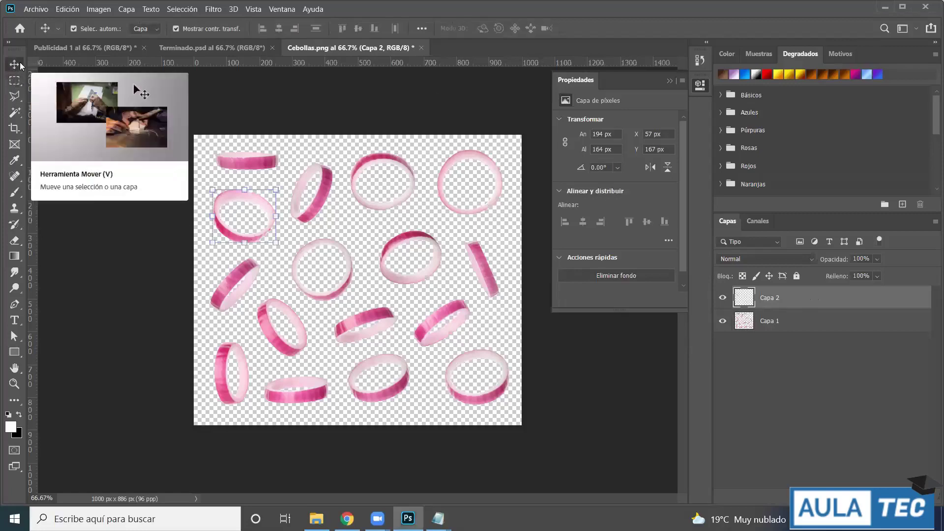
{"action": "left_click", "coordinate": [264, 209]}
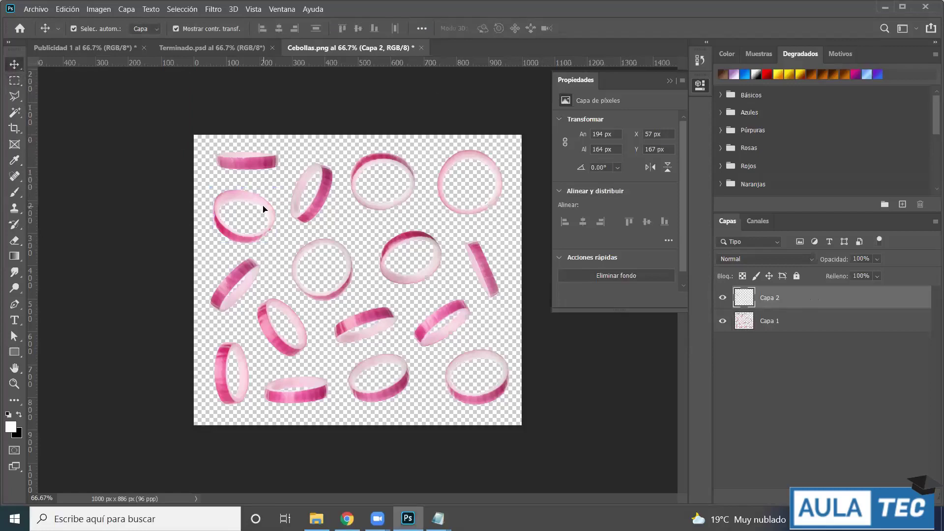
{"action": "left_click_drag", "start_coordinate": [265, 203], "coordinate": [205, 92]}
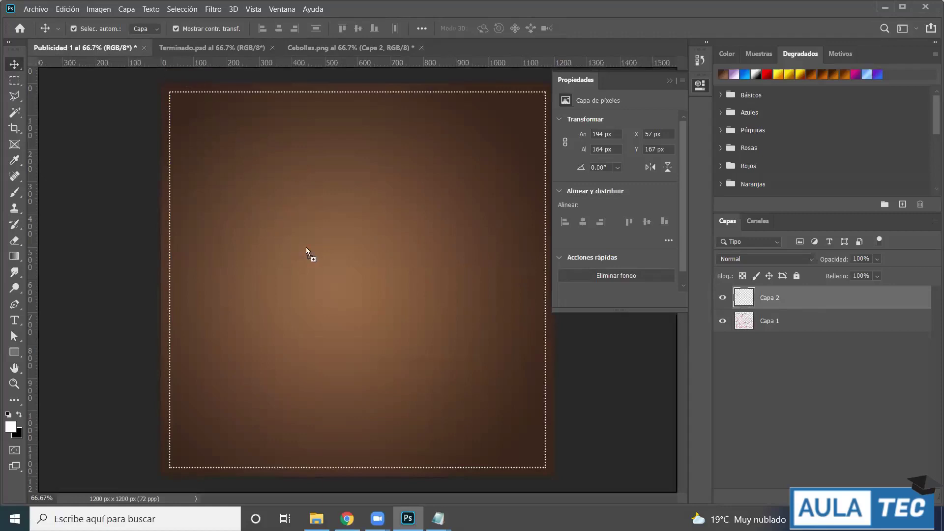
{"action": "left_click_drag", "start_coordinate": [391, 189], "coordinate": [390, 189]}
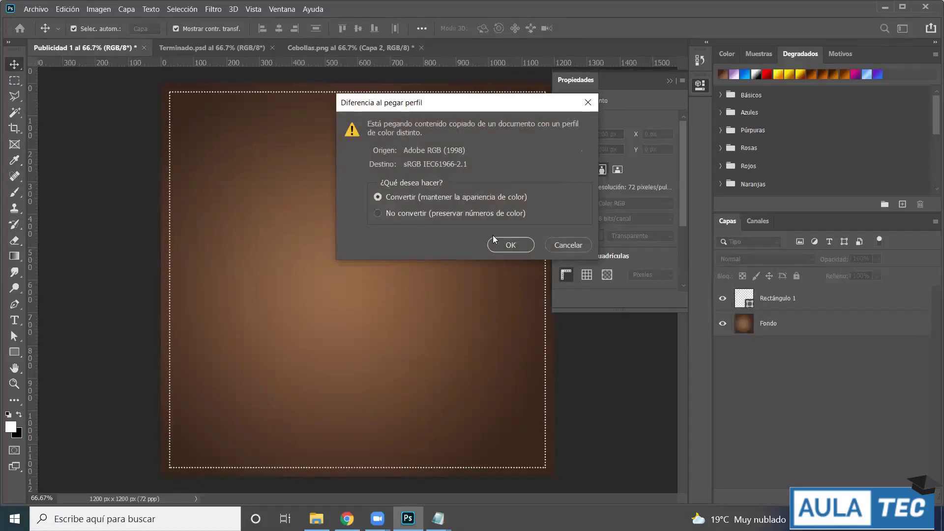
{"action": "left_click", "coordinate": [518, 247]}
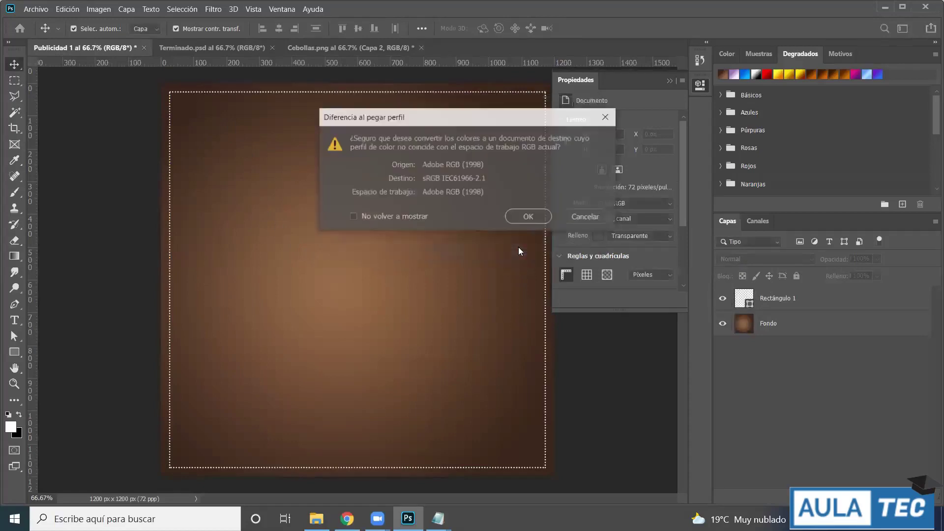
{"action": "left_click", "coordinate": [534, 220]}
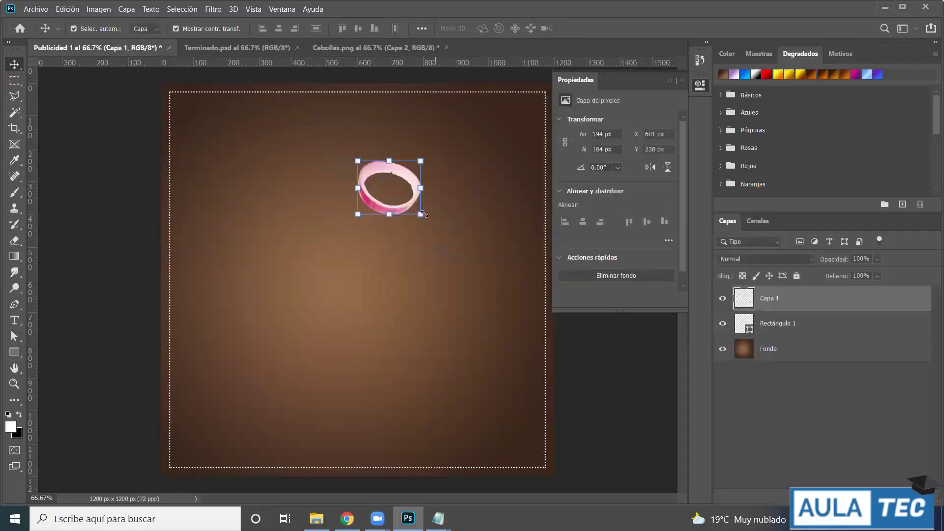
{"action": "left_click_drag", "start_coordinate": [416, 211], "coordinate": [502, 171]}
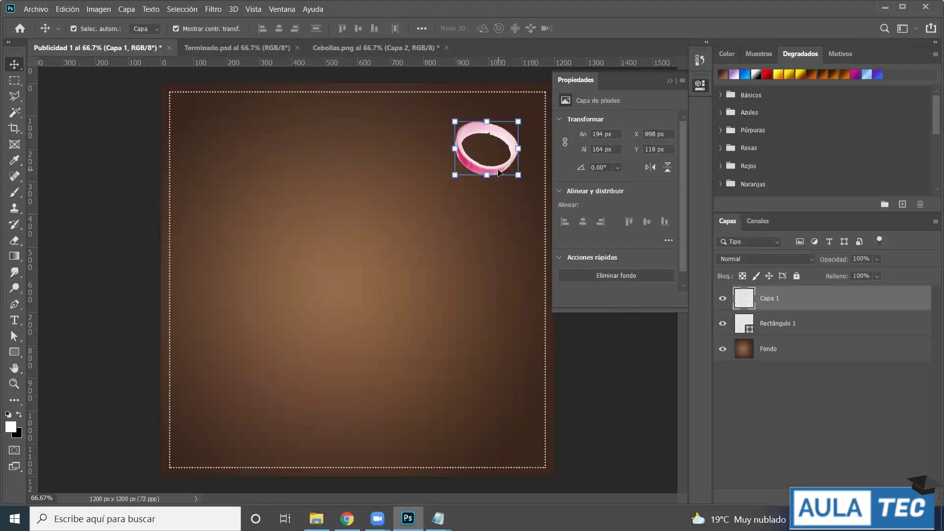
{"action": "left_click_drag", "start_coordinate": [499, 173], "coordinate": [500, 178]}
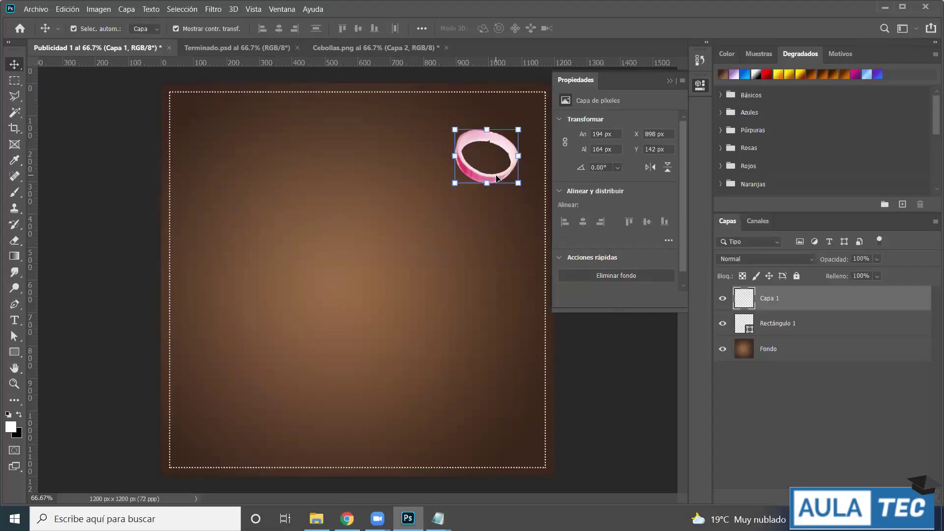
- In Cebollas.png, merge Capa 2 down into Capa 1
{"action": "left_click", "coordinate": [354, 51]}
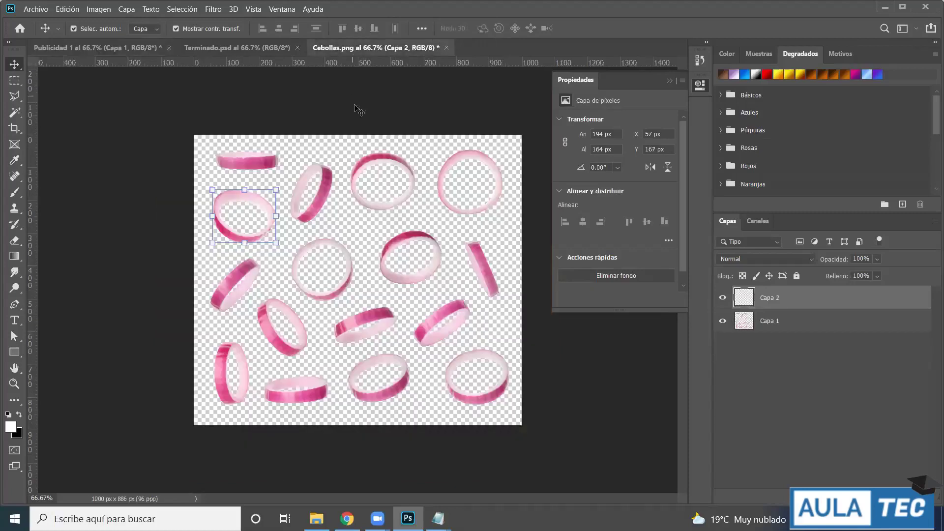
{"action": "left_click", "coordinate": [359, 110]}
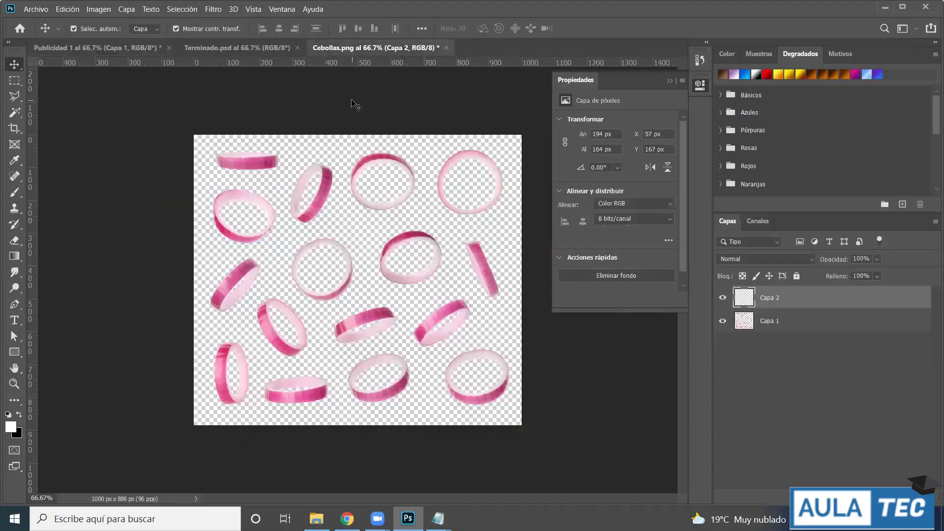
{"action": "left_click", "coordinate": [832, 303]}
{"action": "key", "text": "ctrl+e"}
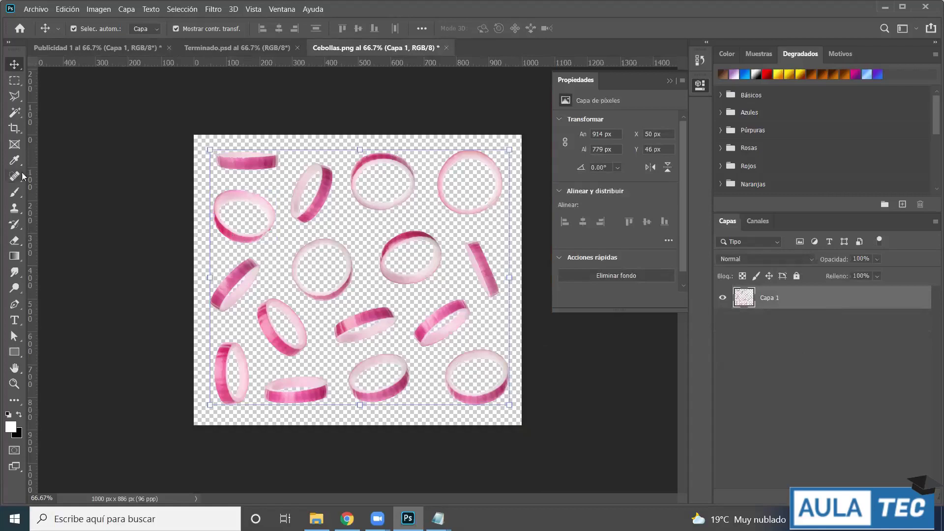
- Fill the transparent background and ring openings of Capa 1 in Cebollas.png with white using the Paint Bucket
{"action": "left_click", "coordinate": [15, 256]}
{"action": "left_click", "coordinate": [73, 268]}
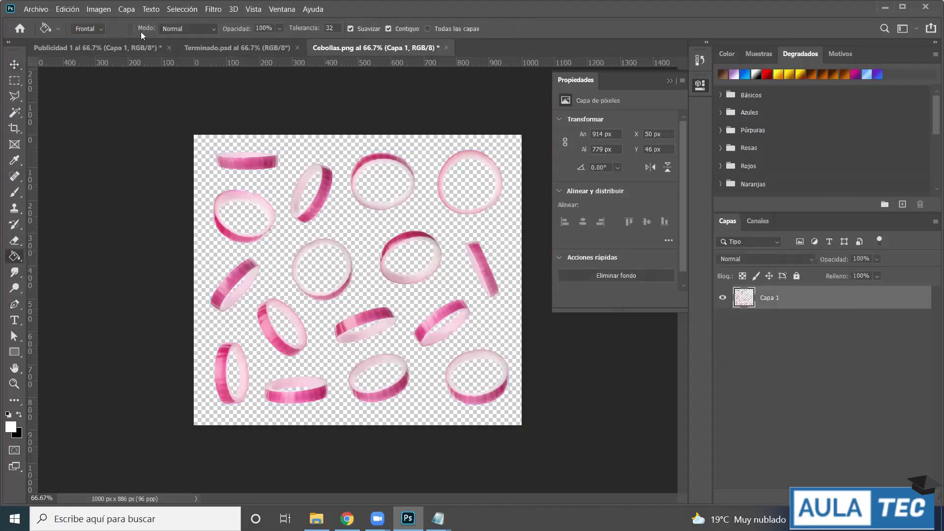
{"action": "left_click", "coordinate": [224, 183]}
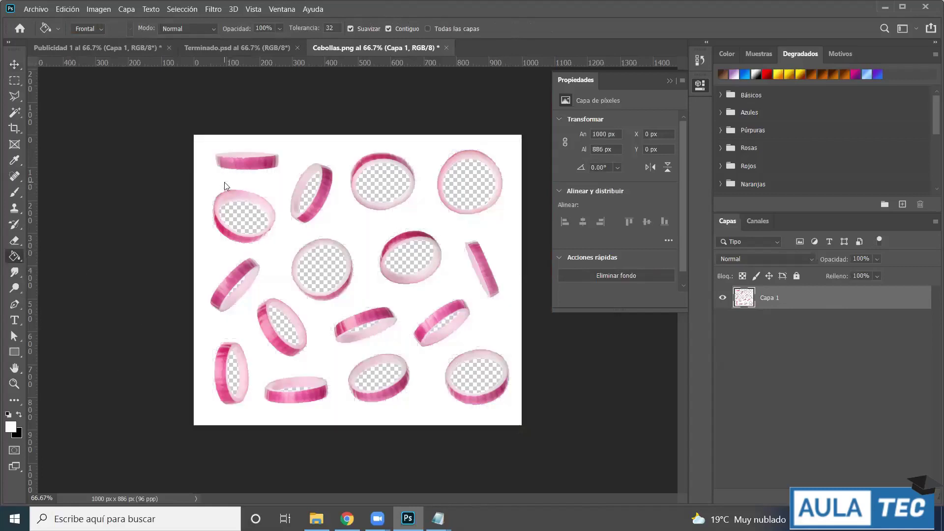
{"action": "left_click", "coordinate": [317, 271]}
{"action": "left_click", "coordinate": [395, 192]}
{"action": "left_click", "coordinate": [490, 183]}
{"action": "left_click", "coordinate": [477, 371]}
{"action": "left_click", "coordinate": [442, 324]}
{"action": "left_click", "coordinate": [378, 377]}
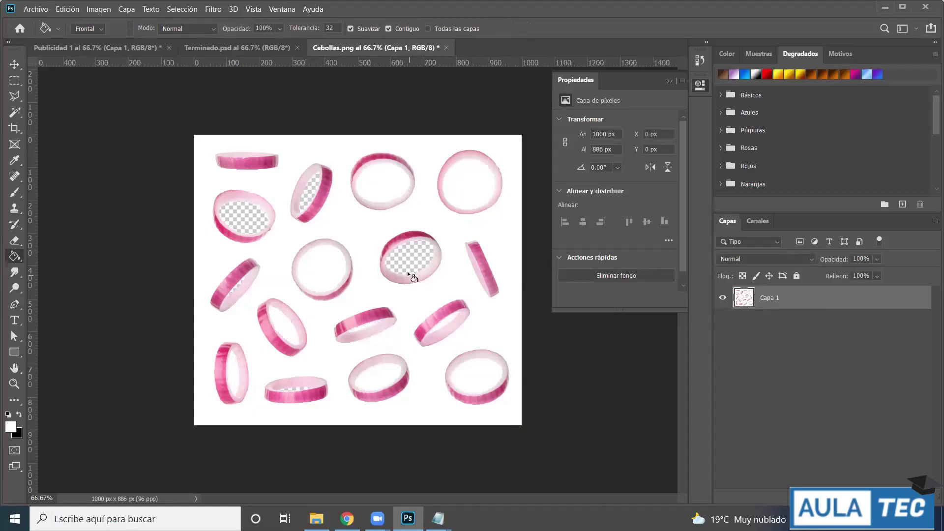
{"action": "left_click", "coordinate": [242, 223]}
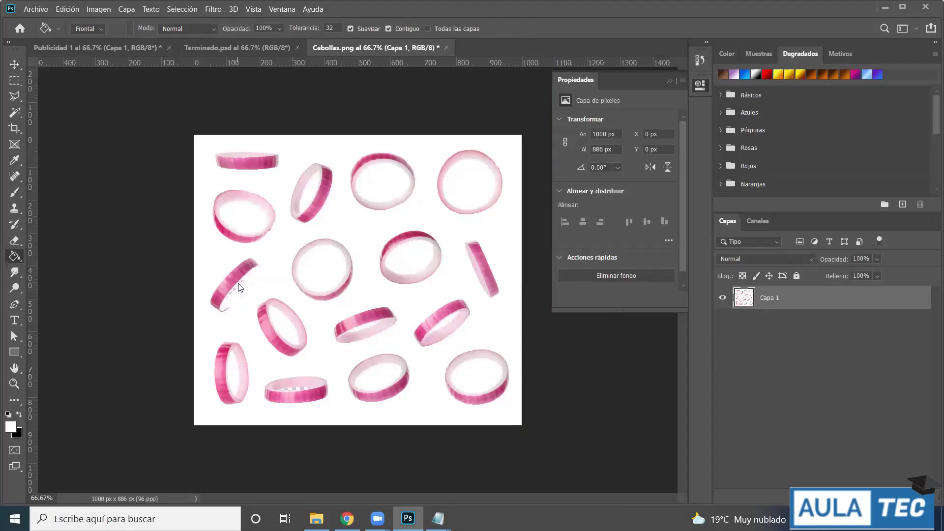
- Select the connected white background around the onion rings with the Magic Wand and delete it
{"action": "left_click", "coordinate": [16, 65]}
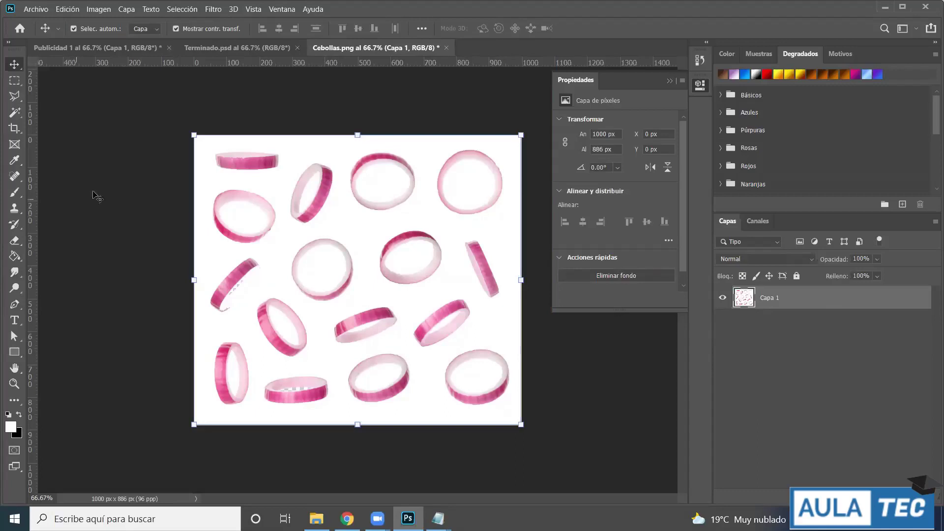
{"action": "left_click", "coordinate": [21, 112]}
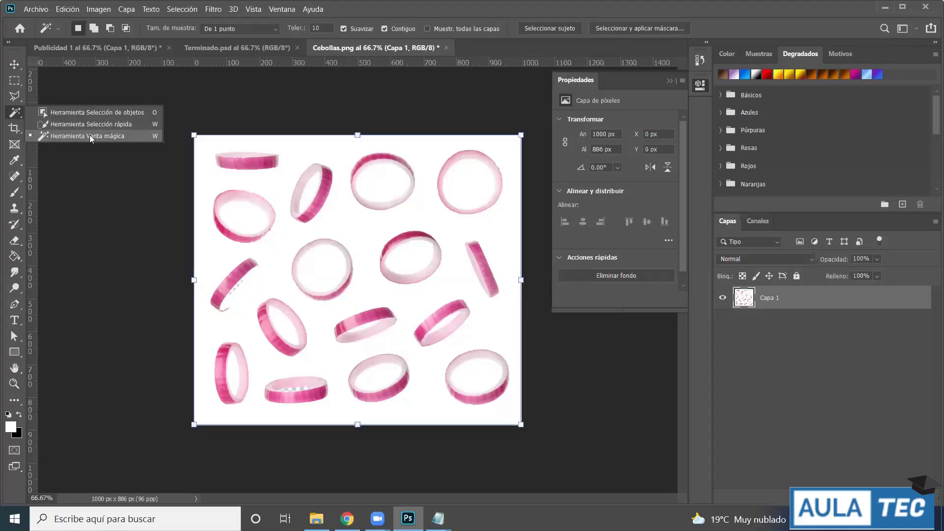
{"action": "left_click", "coordinate": [100, 138]}
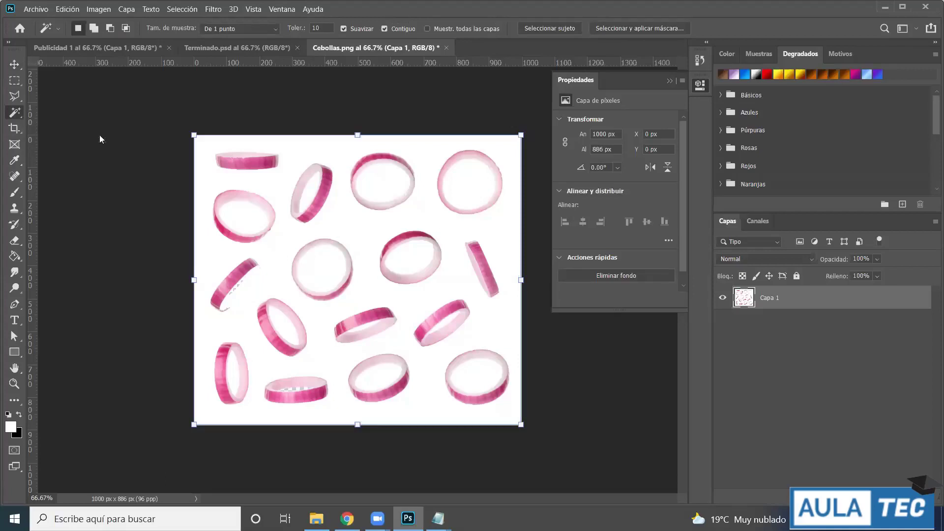
{"action": "left_click", "coordinate": [358, 145]}
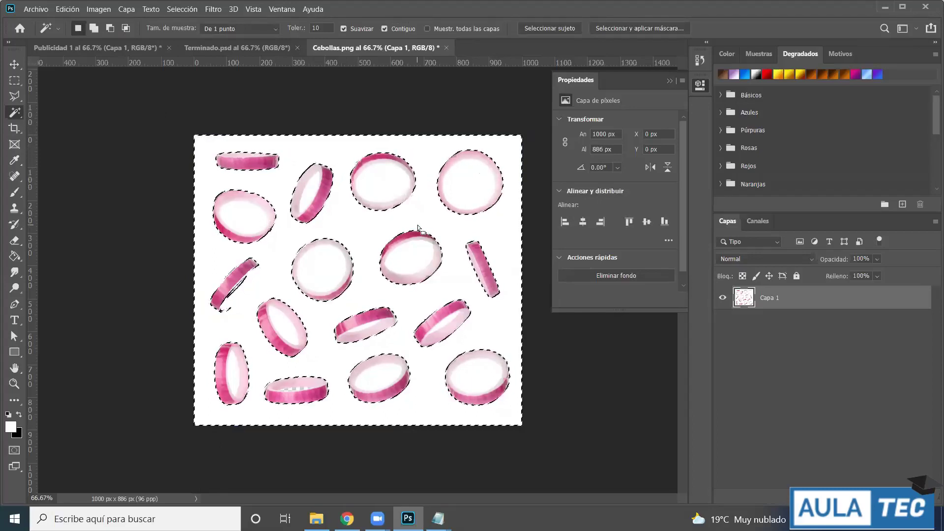
{"action": "key", "text": "Delete"}
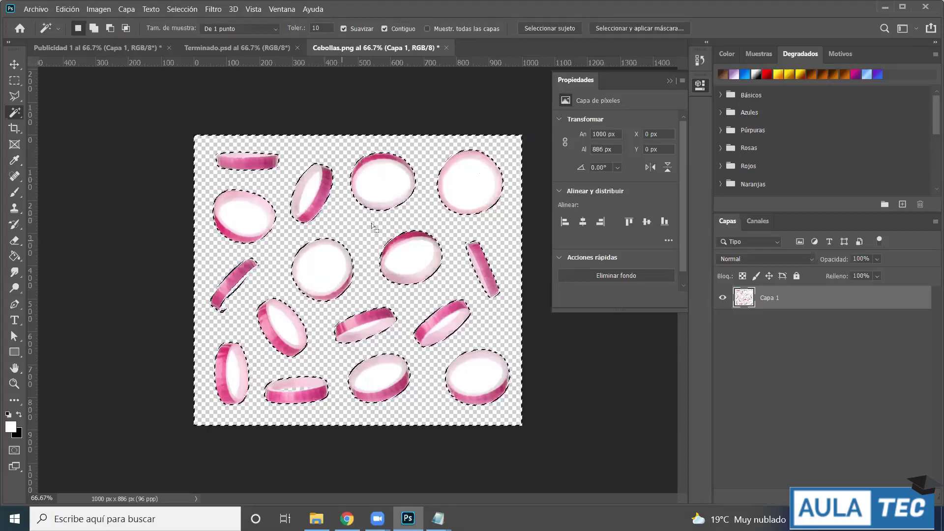
- Delete the white inside the upper-middle, upper-right and two central onion rings using Magic Wand selections
{"action": "left_click", "coordinate": [386, 186]}
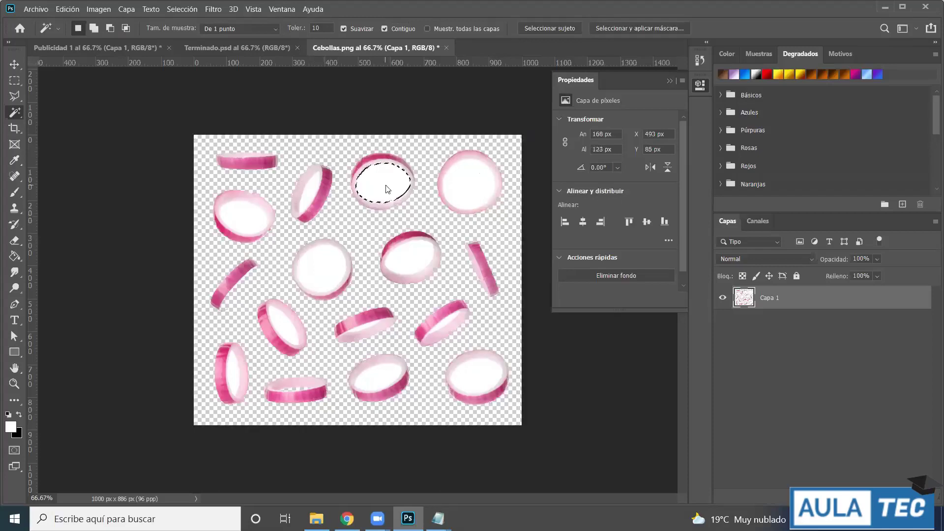
{"action": "key", "text": "Delete"}
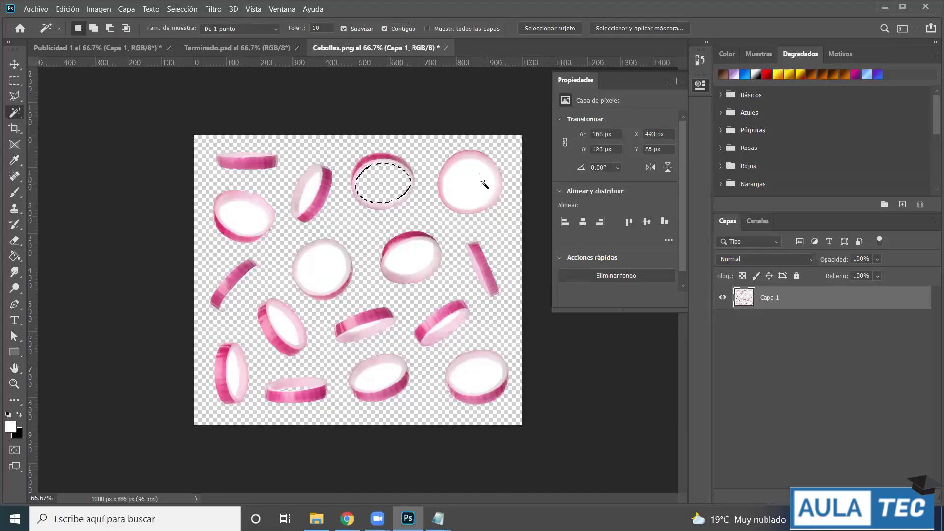
{"action": "left_click", "coordinate": [470, 183]}
{"action": "key", "text": "Delete"}
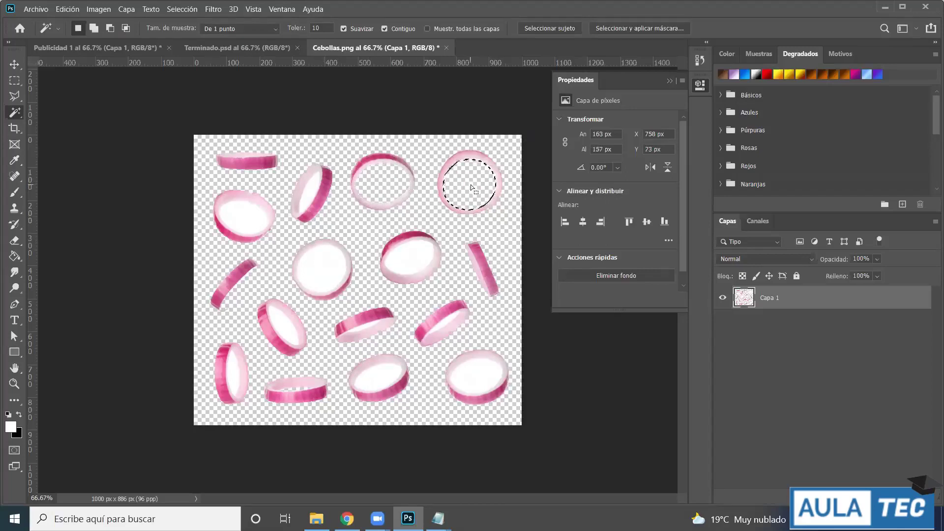
{"action": "left_click", "coordinate": [411, 255]}
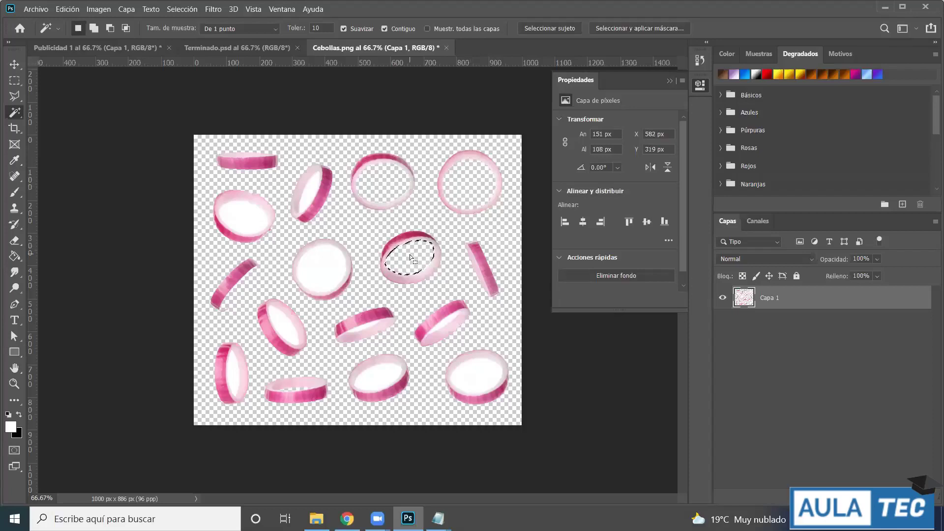
{"action": "key", "text": "Delete"}
{"action": "left_click", "coordinate": [331, 267]}
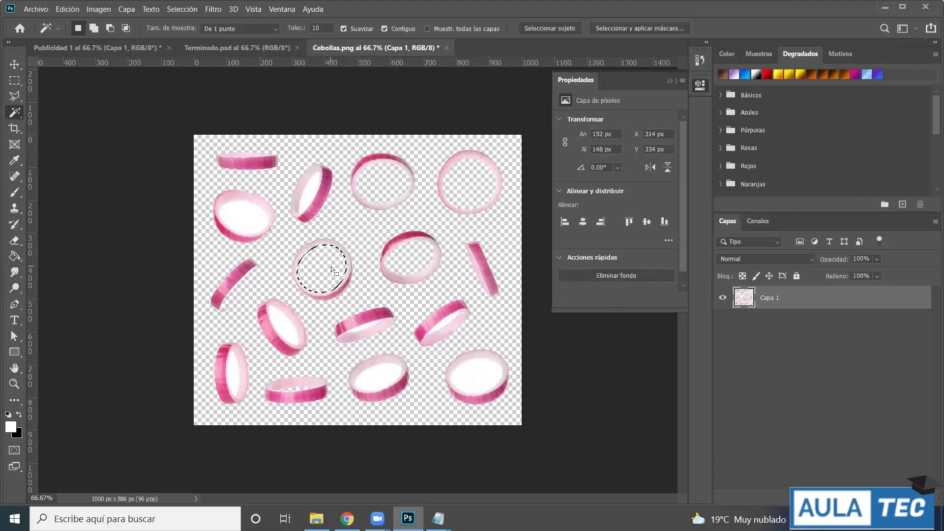
{"action": "key", "text": "Delete"}
- Delete the white openings of the two remaining upper rings and four lower rings with the Magic Wand, leaving nothing selected
{"action": "left_click", "coordinate": [313, 194]}
{"action": "key", "text": "Delete"}
{"action": "left_click", "coordinate": [249, 217]}
{"action": "key", "text": "Delete"}
{"action": "left_click", "coordinate": [290, 330]}
{"action": "key", "text": "Delete"}
{"action": "left_click", "coordinate": [376, 377]}
{"action": "key", "text": "Delete"}
{"action": "left_click", "coordinate": [479, 372]}
{"action": "key", "text": "Delete"}
{"action": "left_click", "coordinate": [230, 379]}
{"action": "key", "text": "Delete"}
{"action": "key", "text": "ctrl+d"}
{"action": "key", "text": "v"}
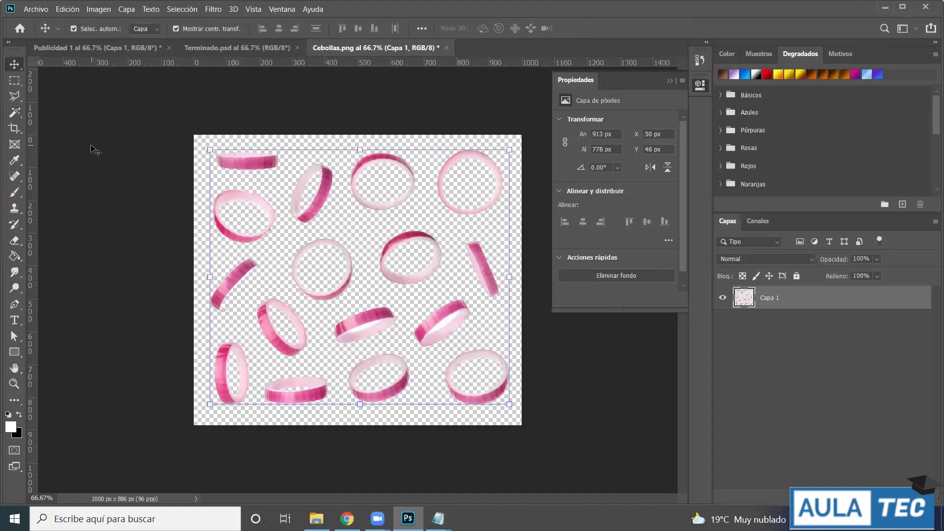
{"action": "left_click", "coordinate": [161, 134]}
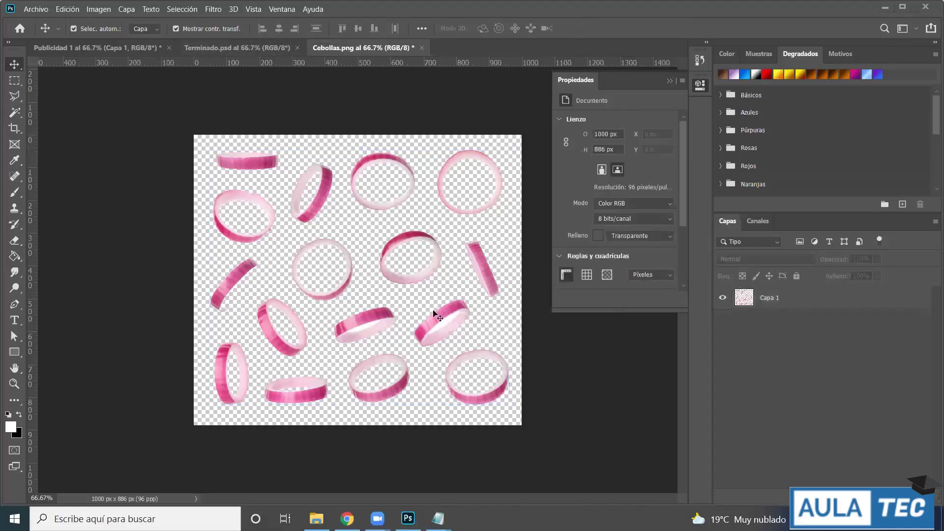
- Check the ring placement in Terminado.psd and move the Publicidad 1 onion ring to about X 916 px, Y 112 px
{"action": "left_click", "coordinate": [249, 52]}
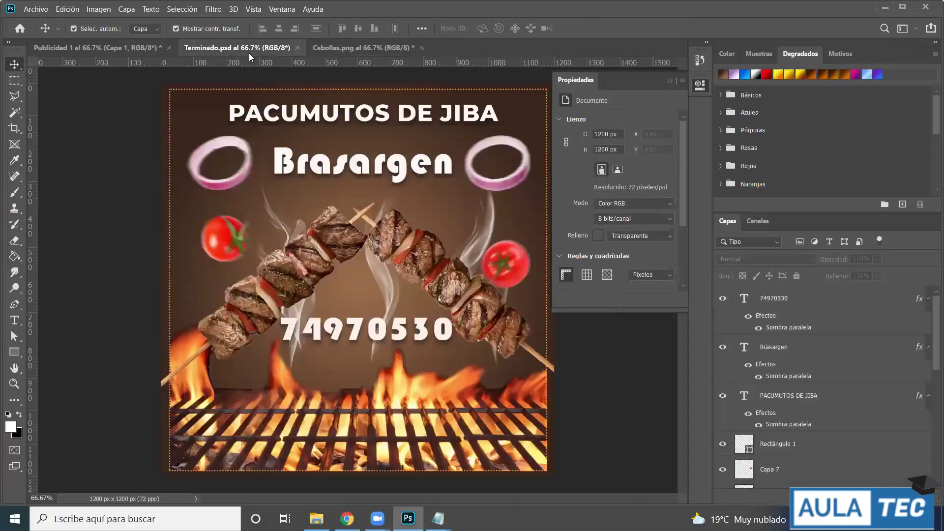
{"action": "left_click", "coordinate": [113, 47]}
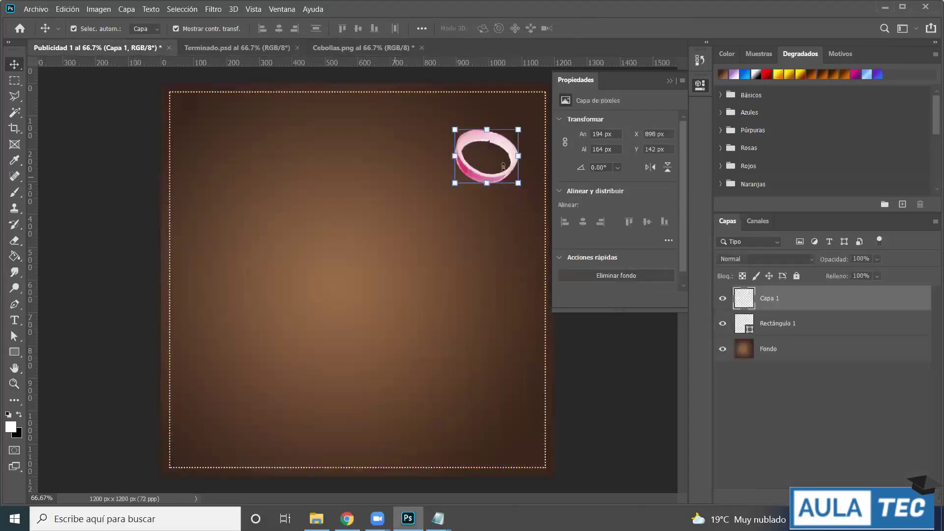
{"action": "left_click_drag", "start_coordinate": [510, 146], "coordinate": [515, 138]}
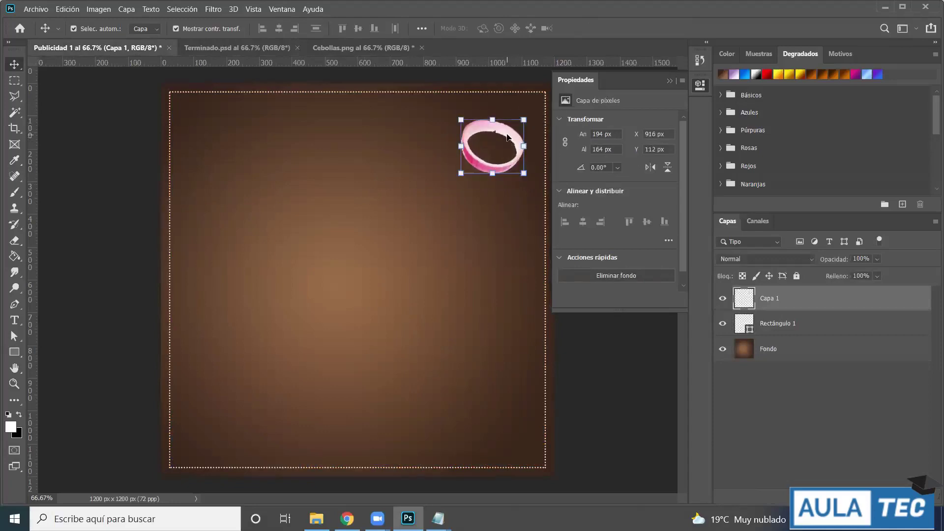
- In Cebollas.png, select the lower-left onion ring with a rectangular marquee of about 160 x 255 px
{"action": "left_click", "coordinate": [359, 47]}
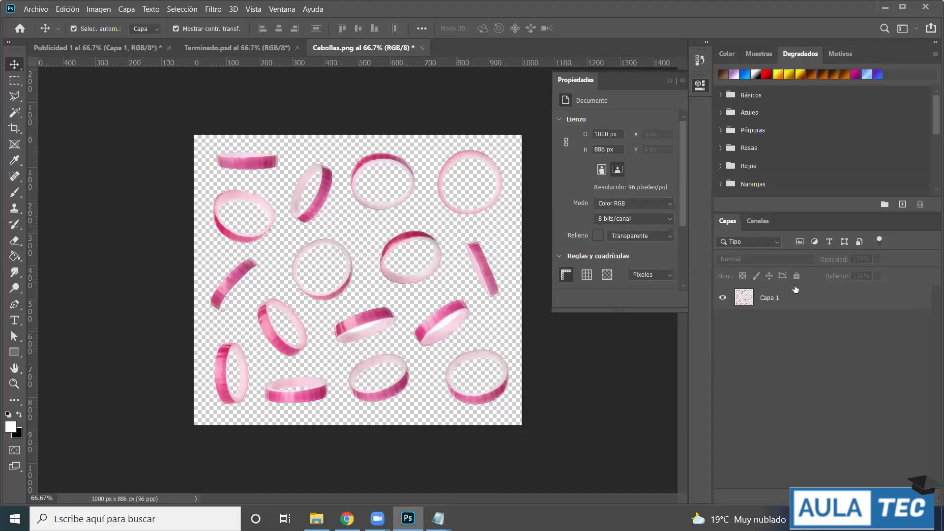
{"action": "left_click", "coordinate": [814, 296]}
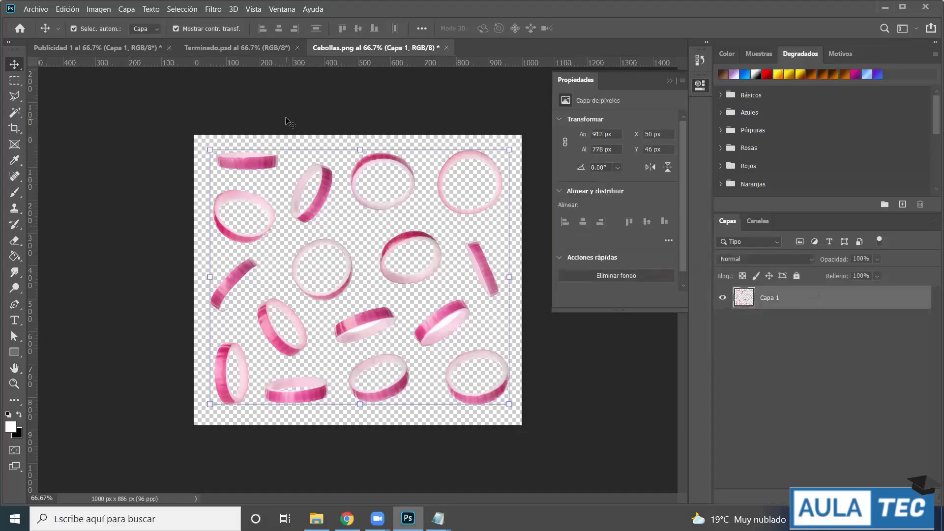
{"action": "left_click", "coordinate": [274, 127]}
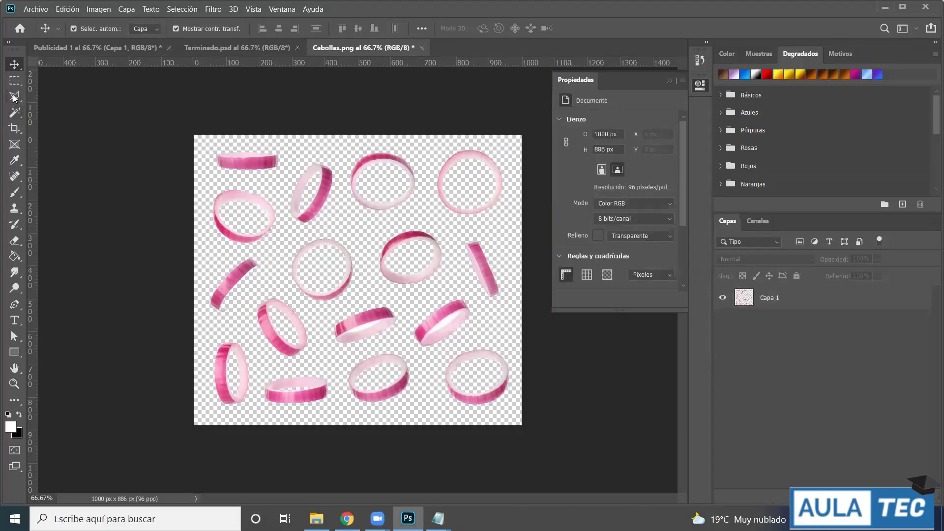
{"action": "left_click", "coordinate": [14, 80]}
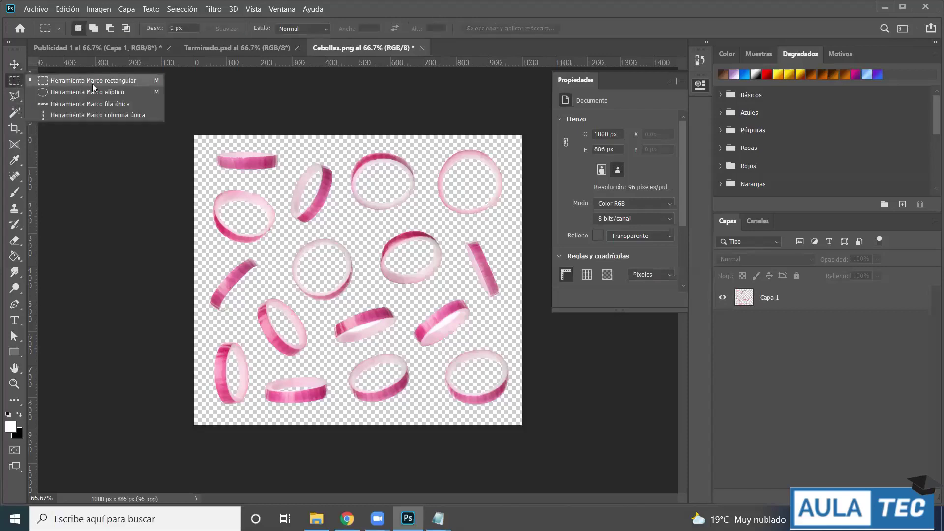
{"action": "left_click", "coordinate": [92, 83]}
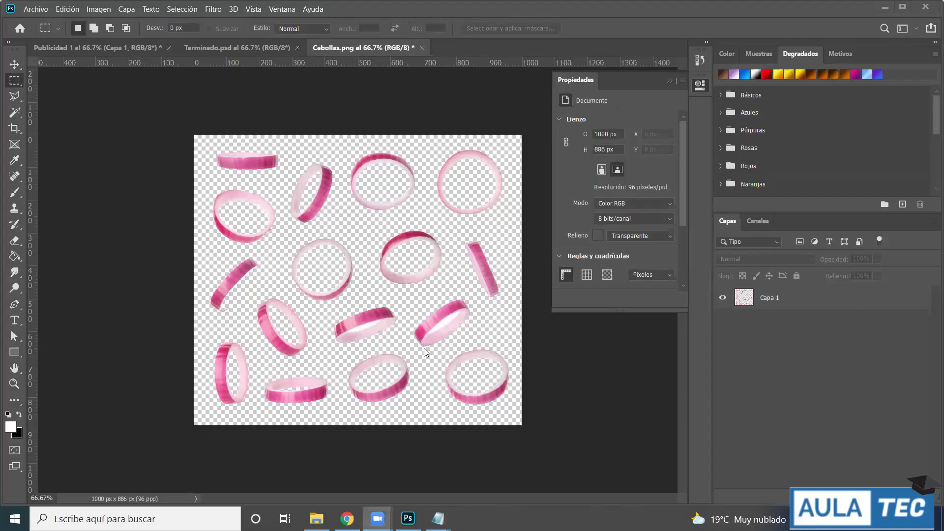
{"action": "left_click_drag", "start_coordinate": [202, 329], "coordinate": [255, 412]}
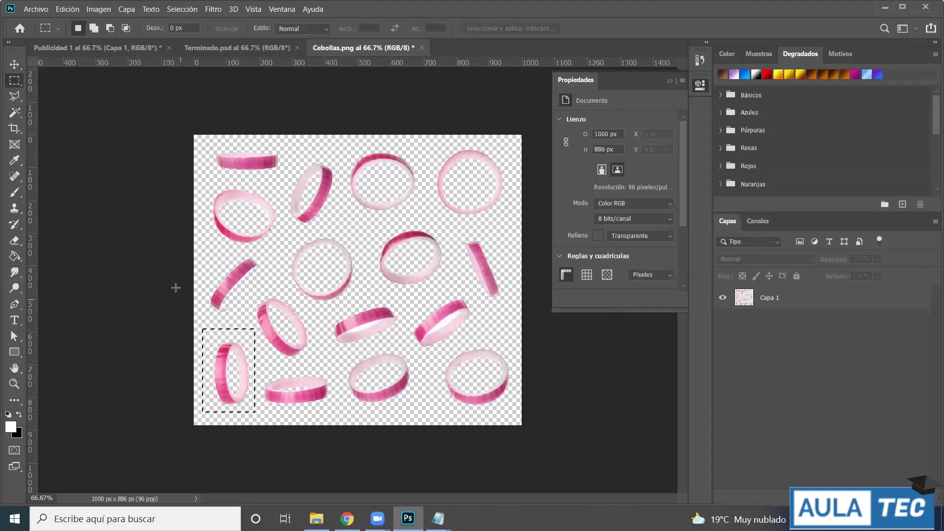
{"action": "right_click", "coordinate": [14, 81]}
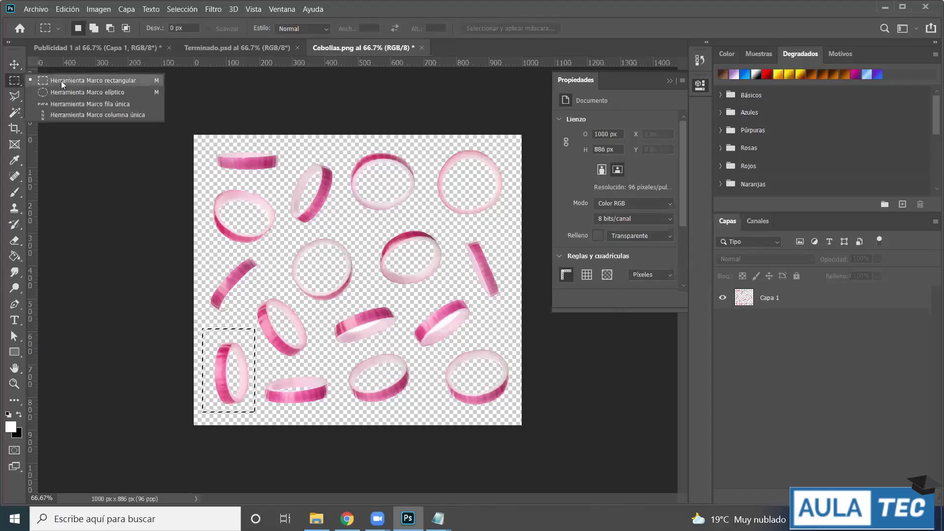
{"action": "left_click", "coordinate": [61, 80]}
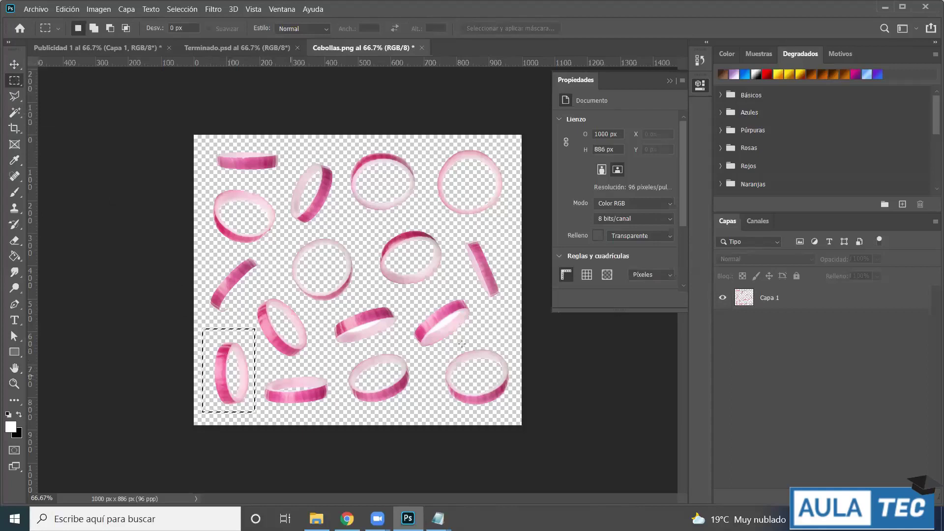
- Copy the marquee-selected lower-left ring from Capa 1 to a new layer and hide Capa 1
{"action": "left_click", "coordinate": [837, 305]}
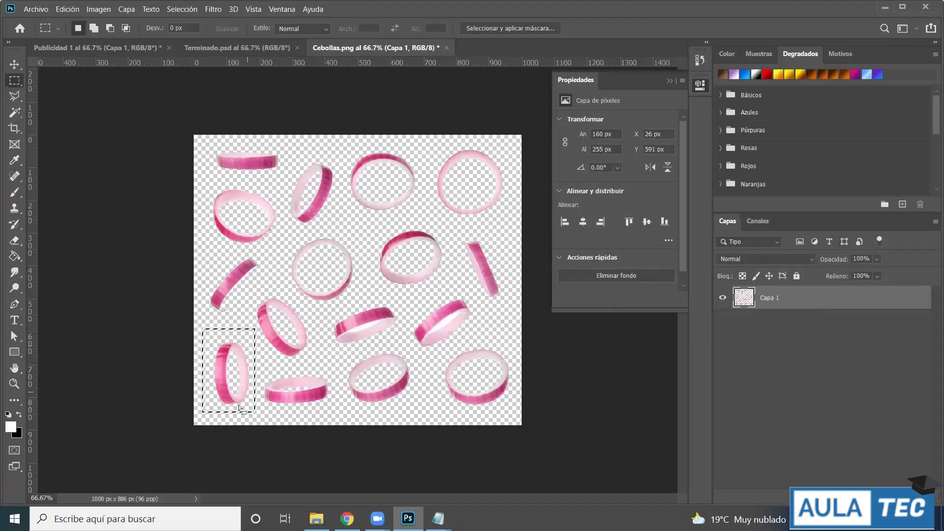
{"action": "right_click", "coordinate": [230, 367]}
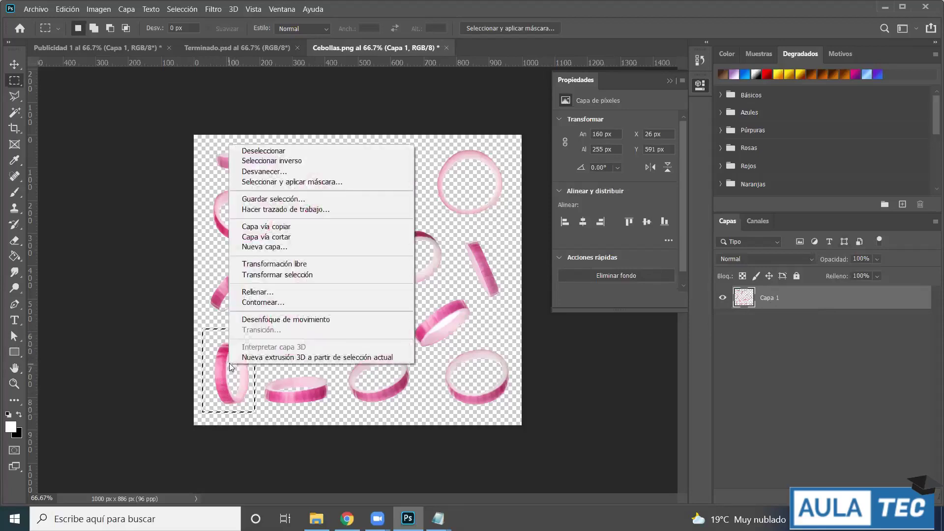
{"action": "left_click", "coordinate": [297, 228]}
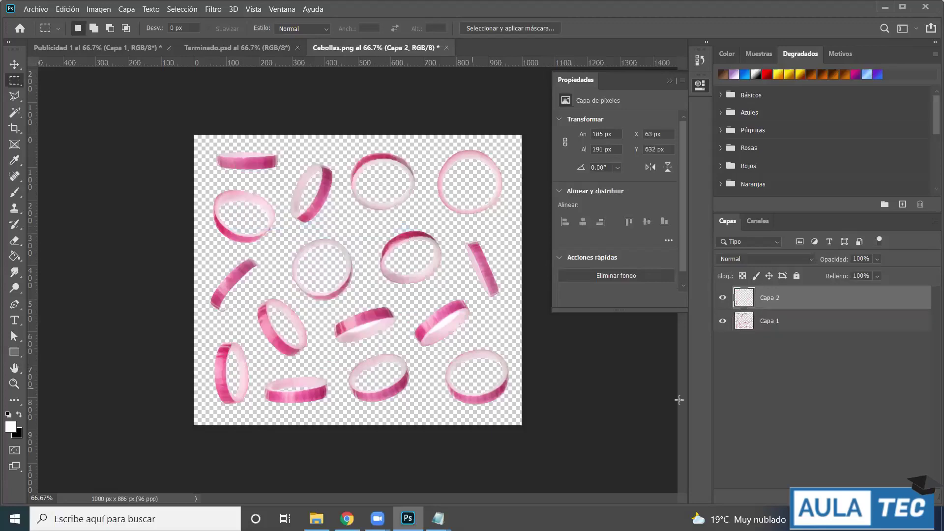
{"action": "left_click", "coordinate": [724, 323]}
{"action": "left_click", "coordinate": [760, 323]}
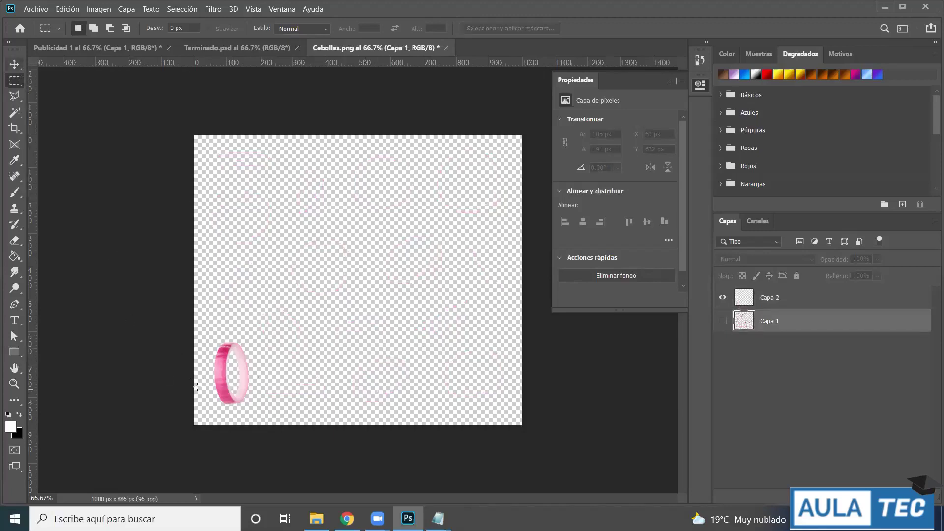
- Copy the isolated narrow onion ring into Publicidad 1 with converted colours, placing it in the upper-left area at about X 303 px, Y 238 px
{"action": "left_click", "coordinate": [16, 64]}
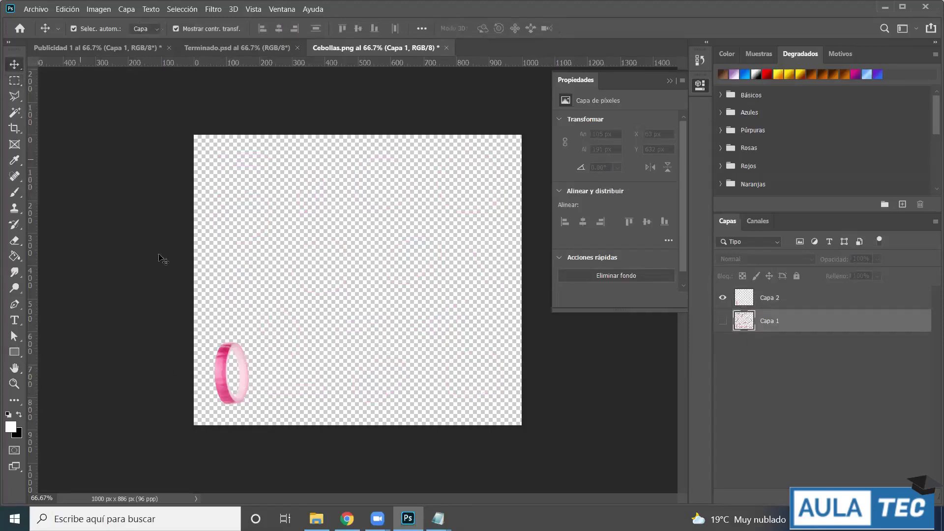
{"action": "left_click_drag", "start_coordinate": [217, 378], "coordinate": [151, 97]}
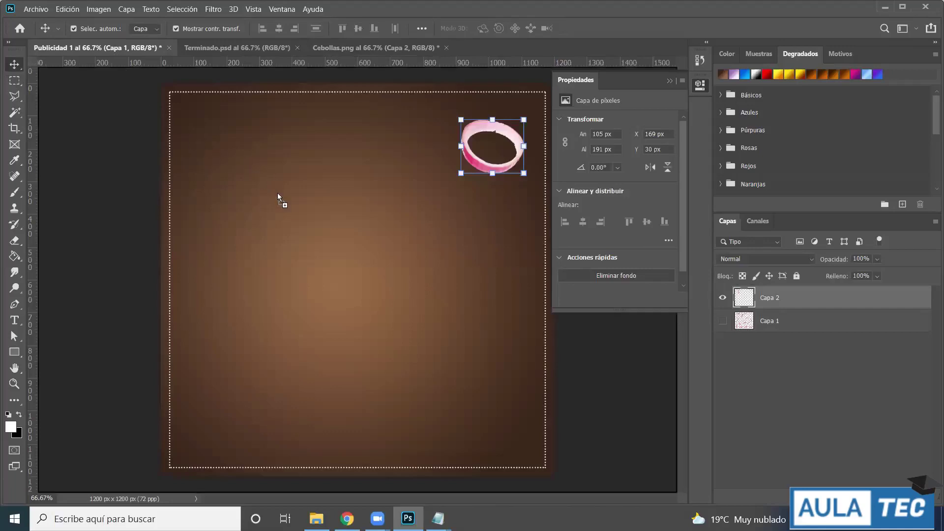
{"action": "left_click_drag", "start_coordinate": [278, 193], "coordinate": [276, 193]}
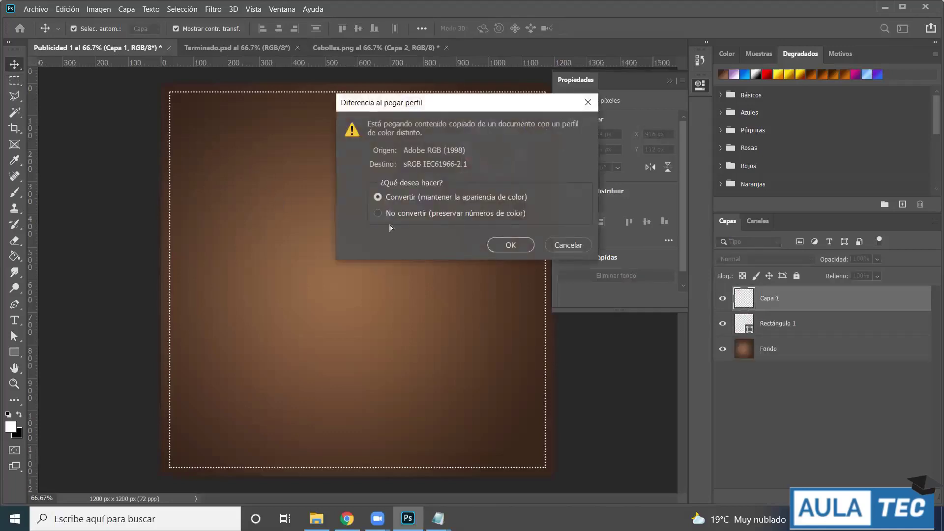
{"action": "left_click", "coordinate": [520, 245]}
{"action": "left_click", "coordinate": [527, 217]}
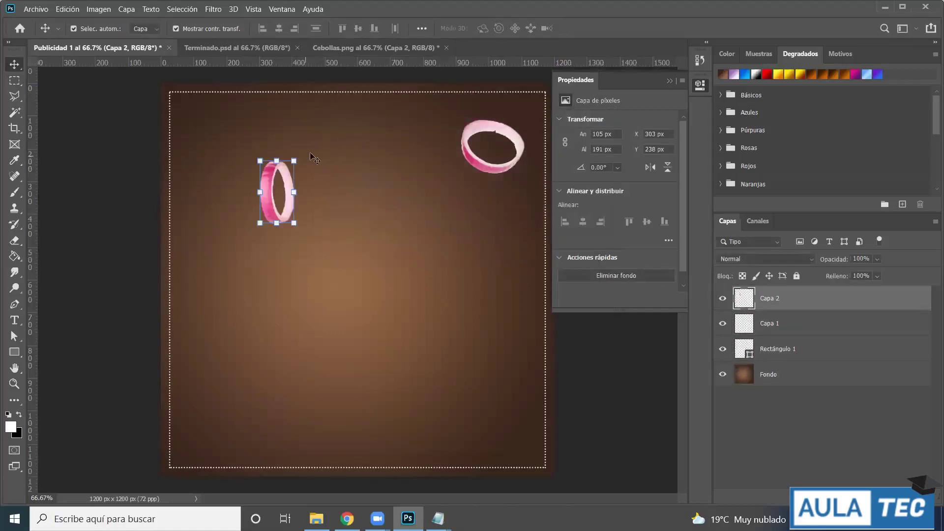
- Rotate the narrow onion ring clockwise so it leans diagonally and move it to about X 109 px, Y 96 px
{"action": "left_click_drag", "start_coordinate": [303, 150], "coordinate": [356, 171]}
{"action": "left_click_drag", "start_coordinate": [262, 179], "coordinate": [219, 155]}
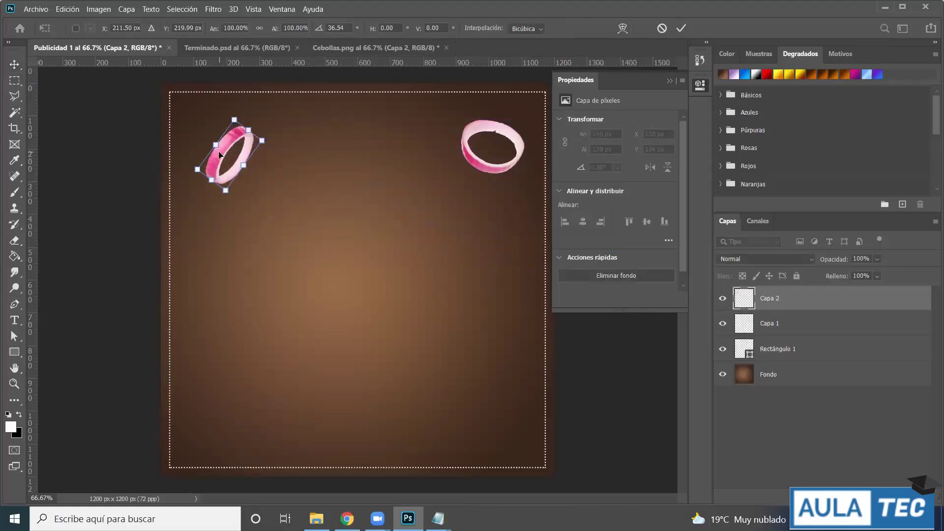
{"action": "mouse_move", "coordinate": [276, 137]}
{"action": "left_mouse_down"}
{"action": "mouse_move", "coordinate": [260, 128]}
{"action": "mouse_move", "coordinate": [276, 137]}
{"action": "left_mouse_up"}
{"action": "key", "text": "Return"}
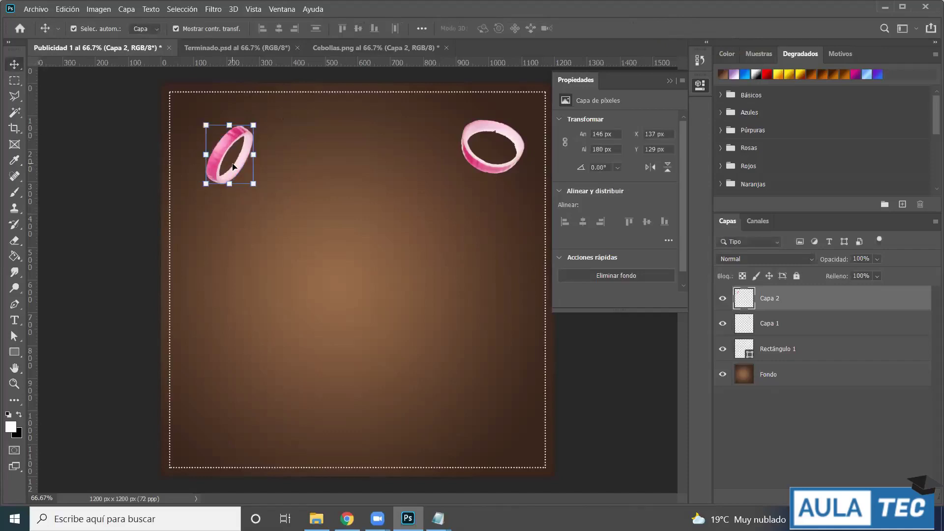
{"action": "left_click_drag", "start_coordinate": [228, 147], "coordinate": [218, 137]}
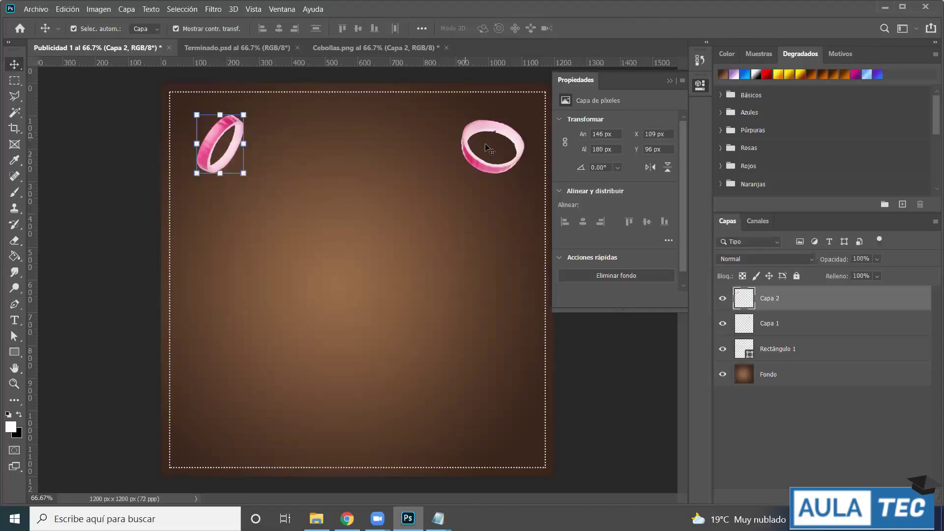
- Move the narrow ring down to about Y 127 px and the wide ring to about X 869 px, Y 112 px
{"action": "left_click", "coordinate": [508, 137]}
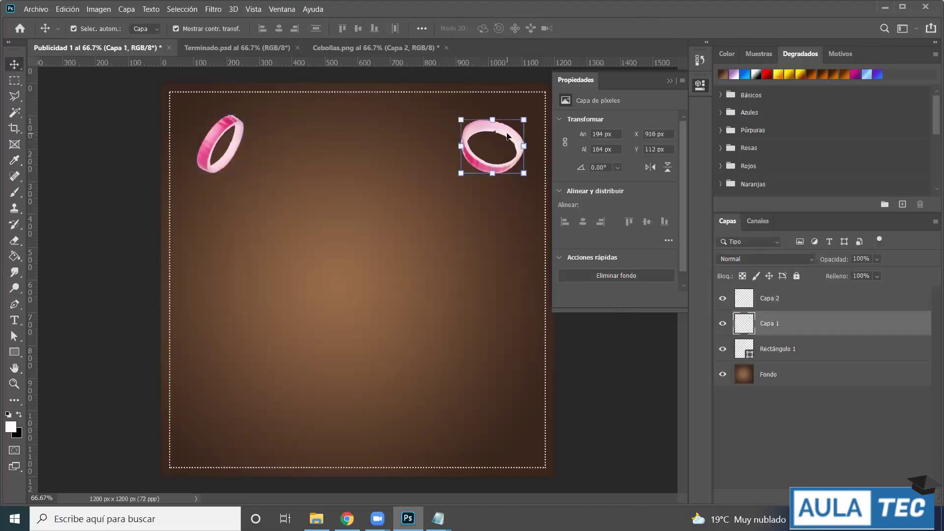
{"action": "left_click", "coordinate": [229, 118]}
{"action": "left_click_drag", "start_coordinate": [229, 126], "coordinate": [229, 136]}
{"action": "left_click_drag", "start_coordinate": [494, 130], "coordinate": [490, 132]}
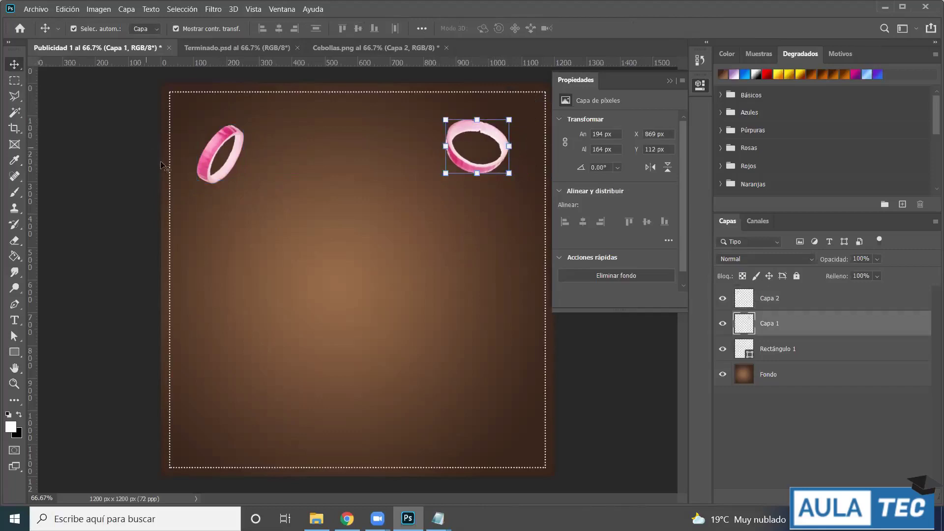
- Check the onion rings in Terminado.psd and open the Motion Blur filter for the narrow ring on Capa 2 of Publicidad 1
{"action": "left_click", "coordinate": [213, 156]}
{"action": "left_click", "coordinate": [244, 53]}
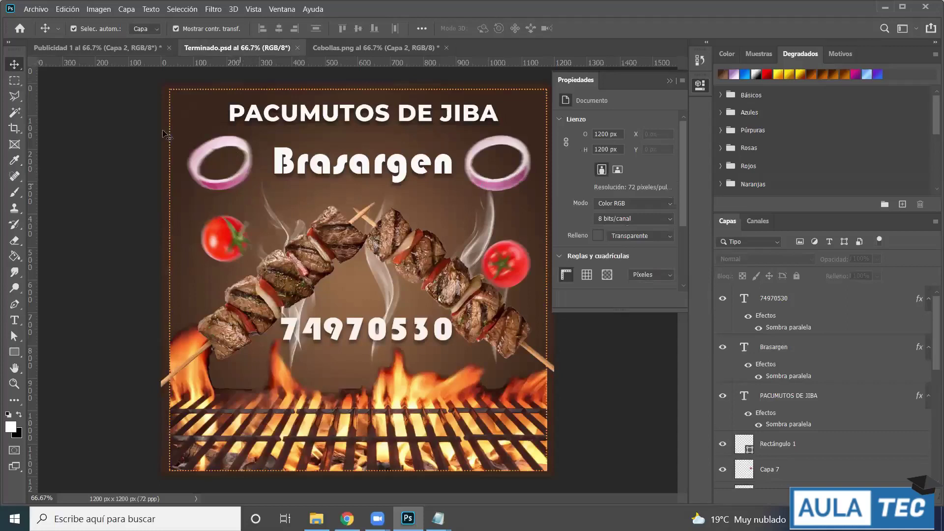
{"action": "left_click", "coordinate": [125, 47]}
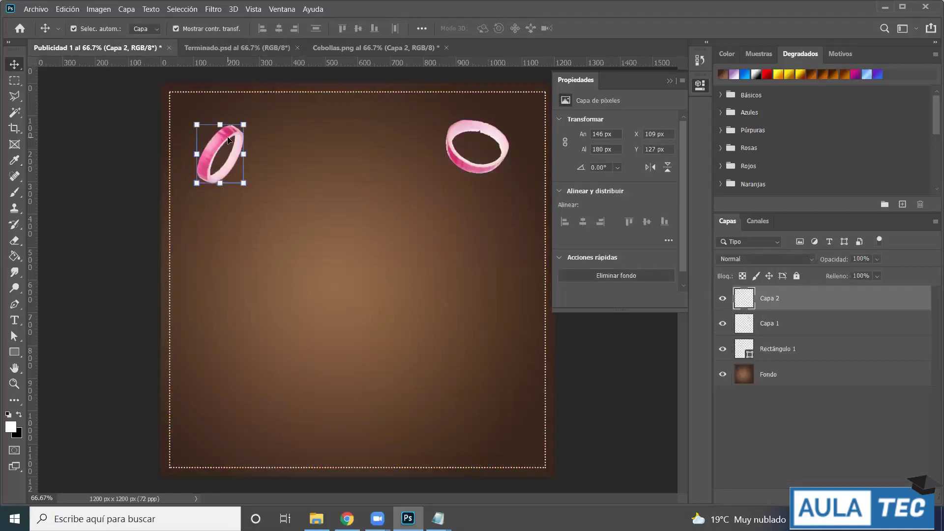
{"action": "left_click", "coordinate": [214, 10]}
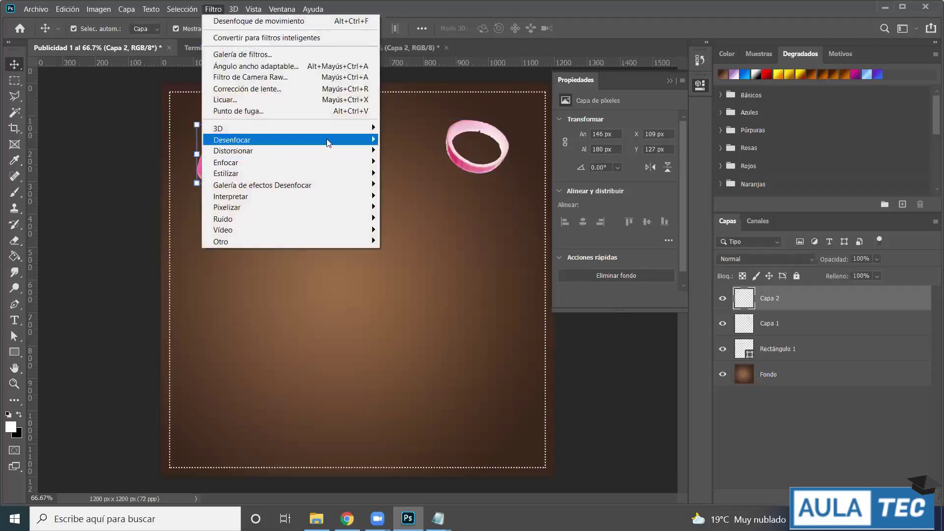
{"action": "mouse_move", "coordinate": [328, 142]}
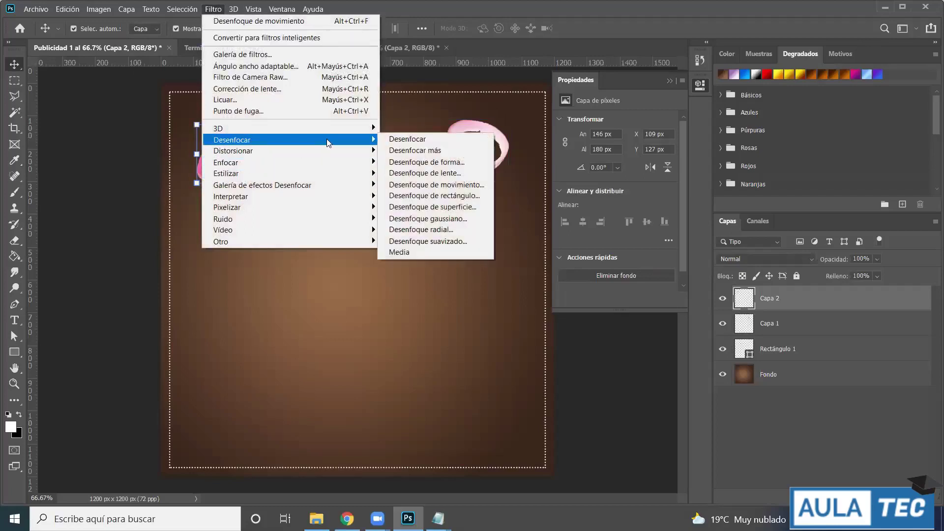
{"action": "left_click", "coordinate": [468, 186]}
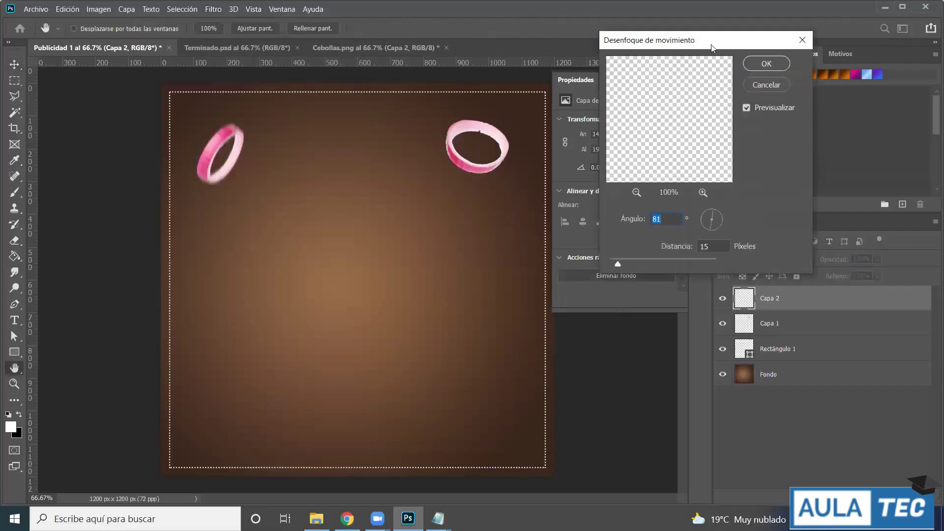
{"action": "left_click_drag", "start_coordinate": [711, 39], "coordinate": [678, 16]}
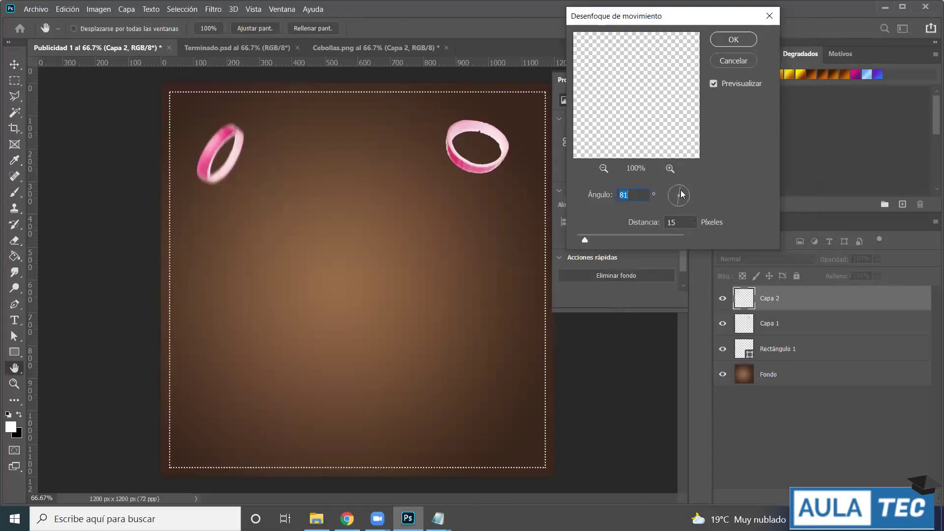
- Apply the motion blur to the narrow ring with an angle of 40° and a distance of 10 pixels
{"action": "mouse_move", "coordinate": [681, 191]}
{"action": "left_mouse_down"}
{"action": "mouse_move", "coordinate": [682, 200]}
{"action": "mouse_move", "coordinate": [687, 189]}
{"action": "left_mouse_up"}
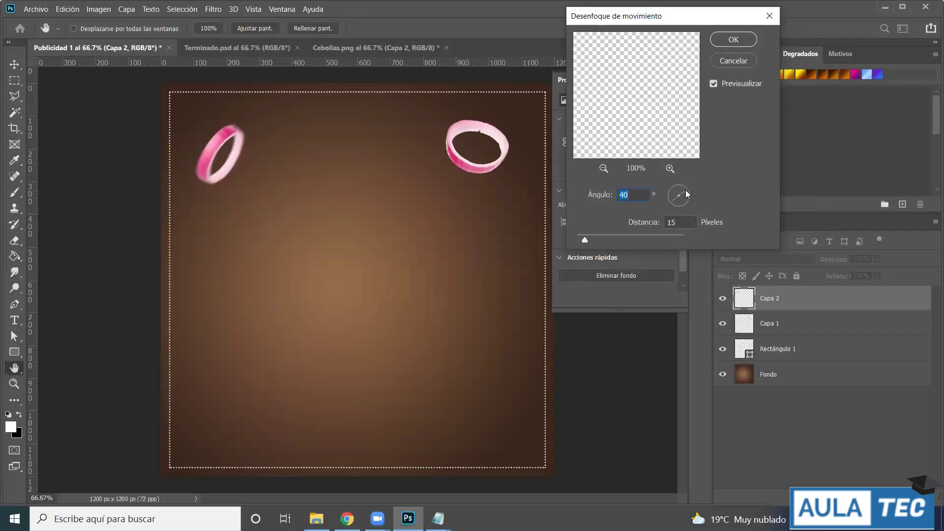
{"action": "left_click_drag", "start_coordinate": [684, 187], "coordinate": [686, 192]}
{"action": "type", "text": "40"}
{"action": "left_click", "coordinate": [683, 223]}
{"action": "double_click", "coordinate": [671, 223]}
{"action": "type", "text": "10"}
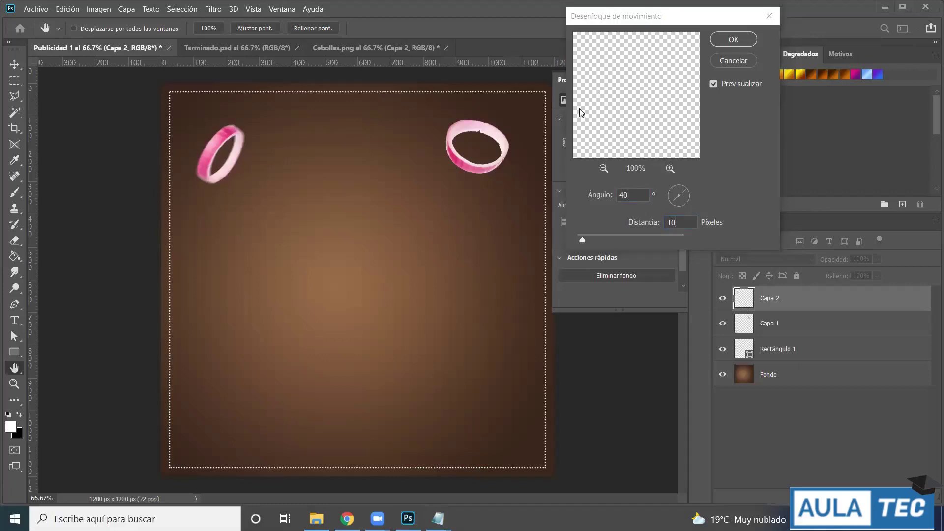
{"action": "left_click", "coordinate": [734, 35]}
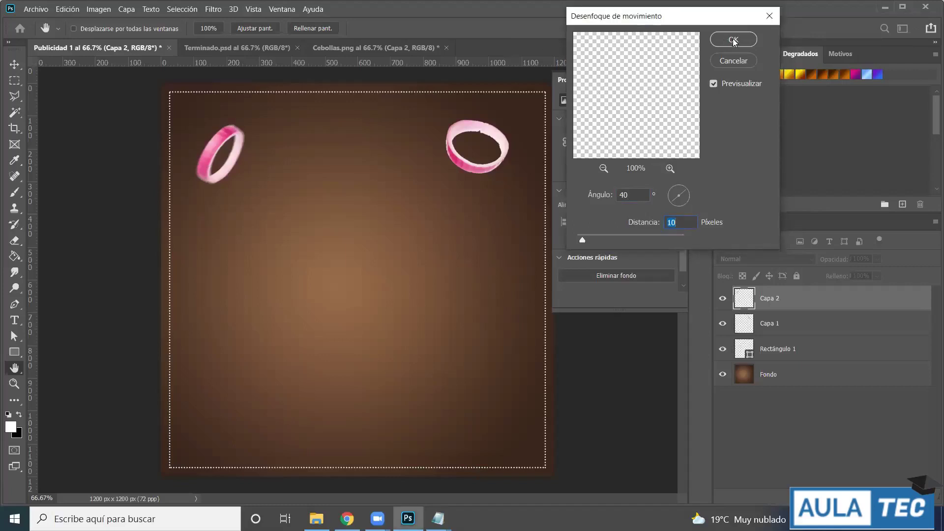
{"action": "left_click", "coordinate": [733, 39]}
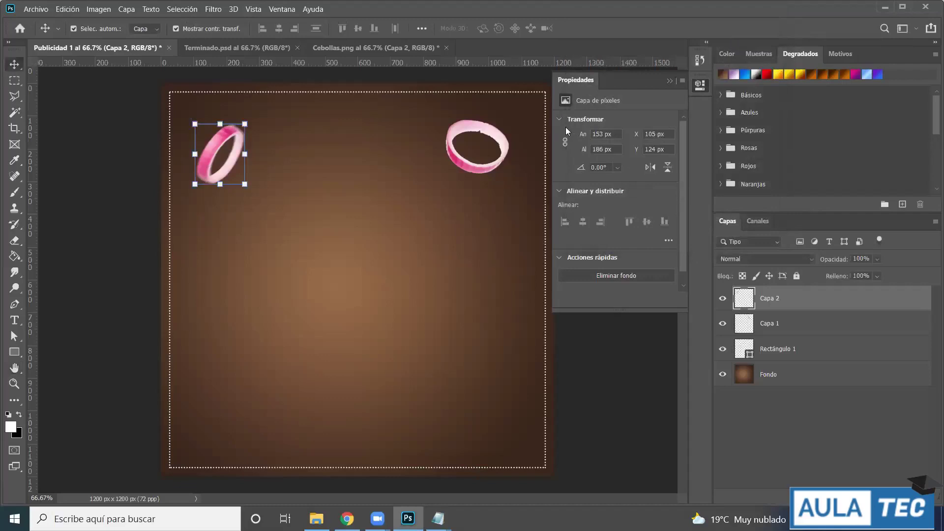
- Apply a Motion Blur to the wide onion ring on Capa 1 with a 40° angle and a distance of 15 pixels
{"action": "left_click", "coordinate": [493, 133]}
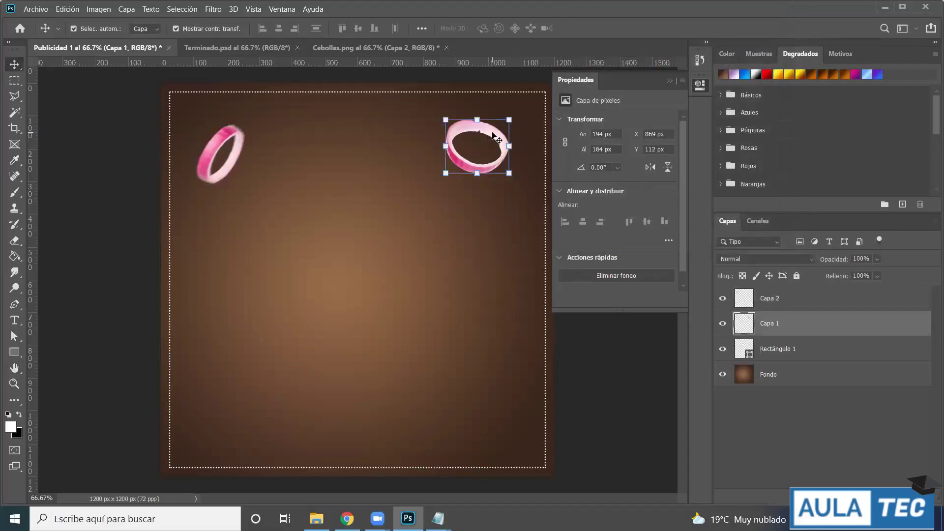
{"action": "left_click", "coordinate": [215, 10]}
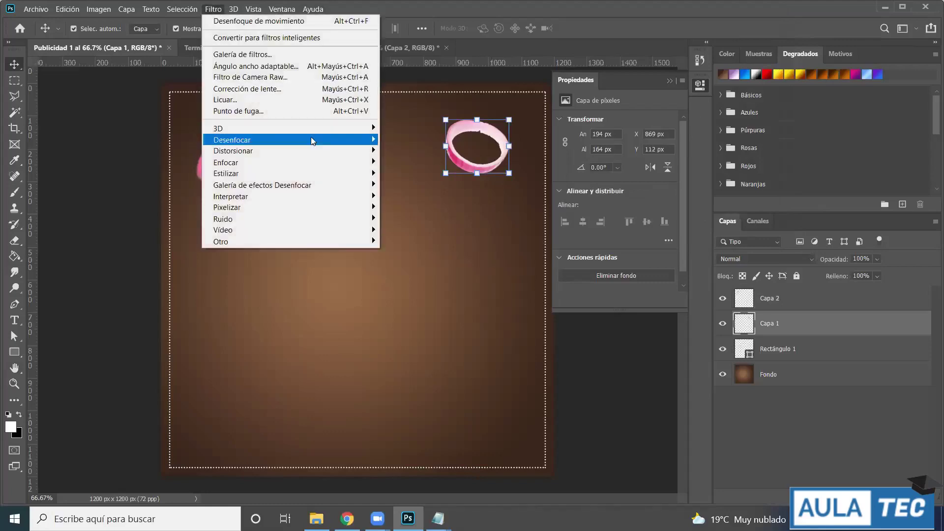
{"action": "mouse_move", "coordinate": [354, 144]}
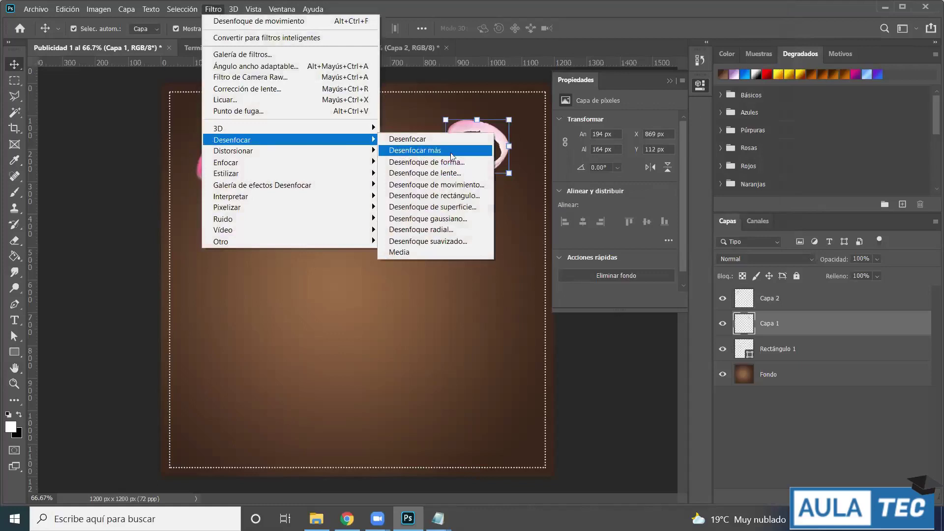
{"action": "left_click", "coordinate": [476, 186]}
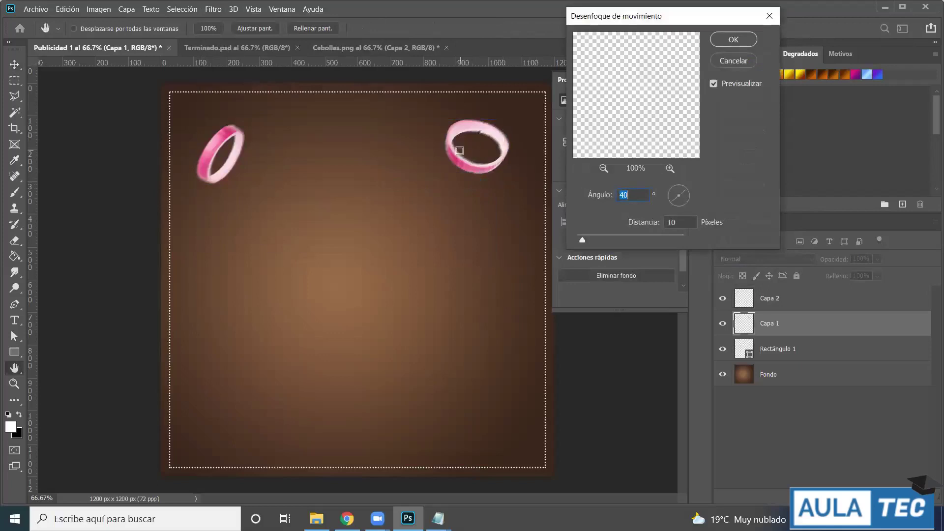
{"action": "left_click", "coordinate": [691, 224]}
{"action": "double_click", "coordinate": [687, 222]}
{"action": "type", "text": "15"}
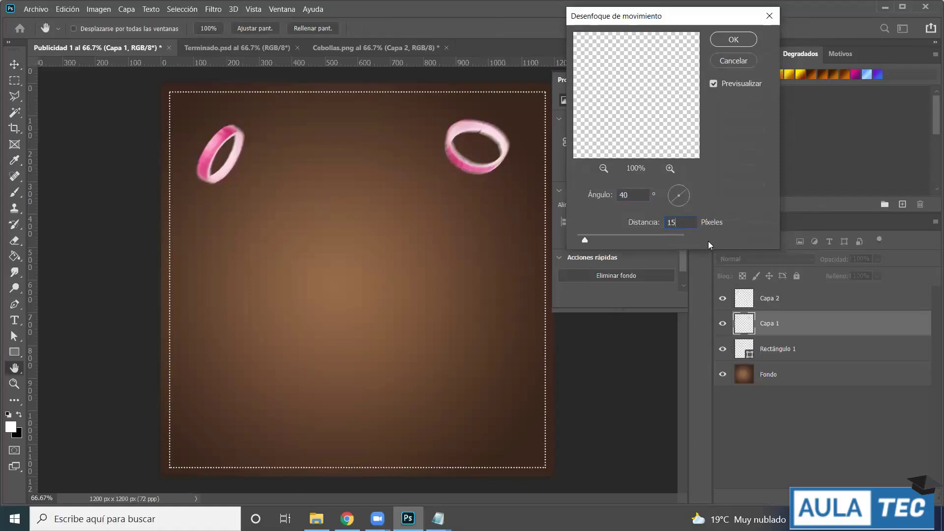
{"action": "double_click", "coordinate": [683, 217]}
{"action": "left_click", "coordinate": [733, 40]}
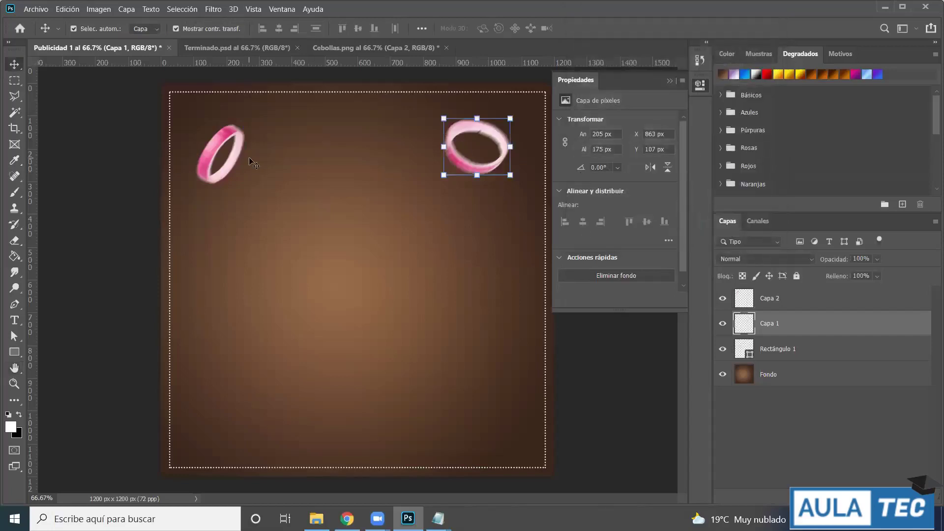
- Compare the blurred rings with the finished design in Terminado.psd and deselect all layers in Publicidad 1
{"action": "left_click", "coordinate": [252, 48]}
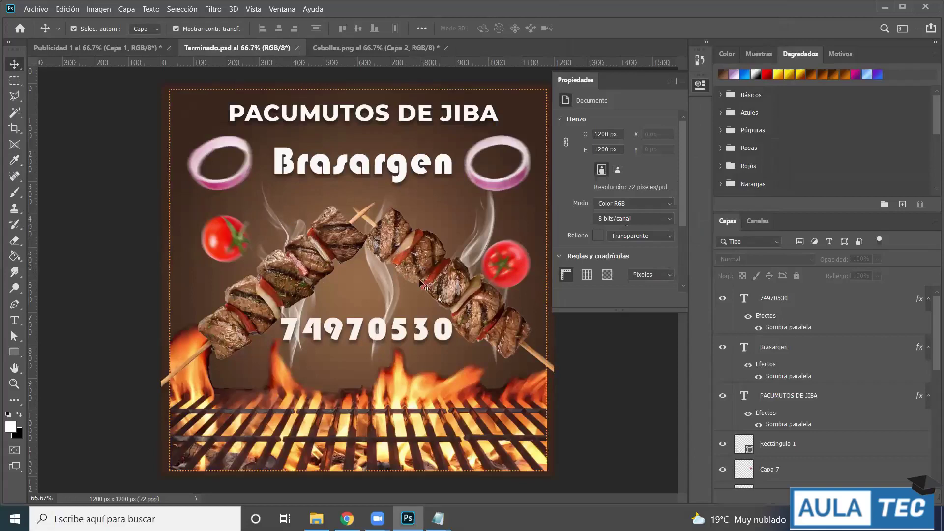
{"action": "left_click", "coordinate": [155, 52]}
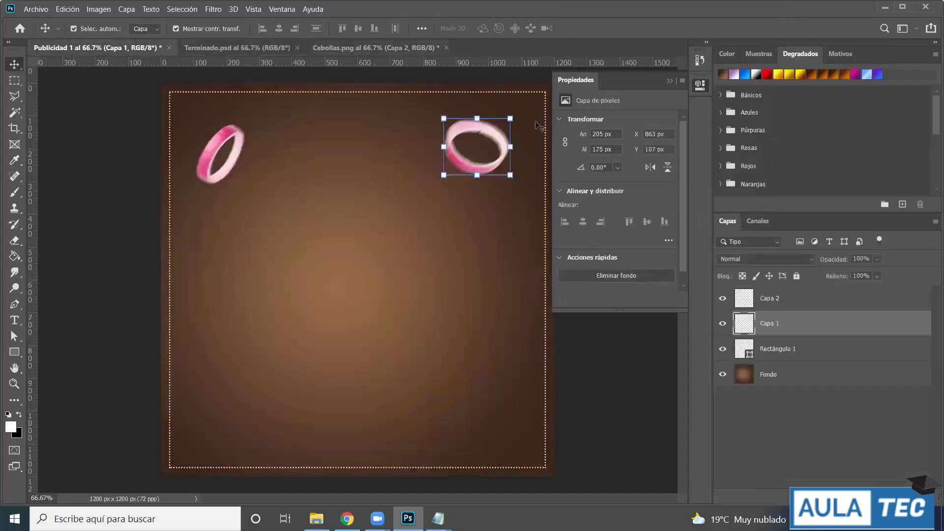
{"action": "left_click", "coordinate": [107, 153]}
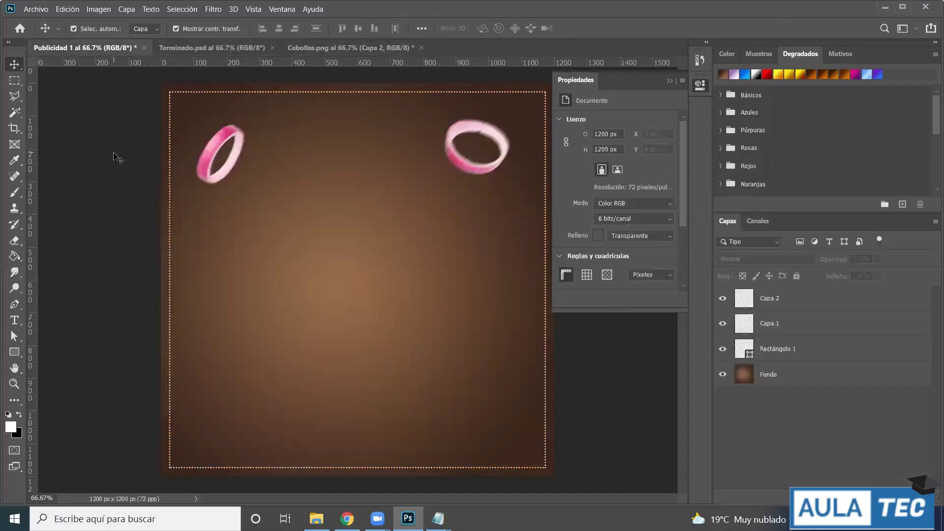
{"action": "left_click", "coordinate": [25, 12]}
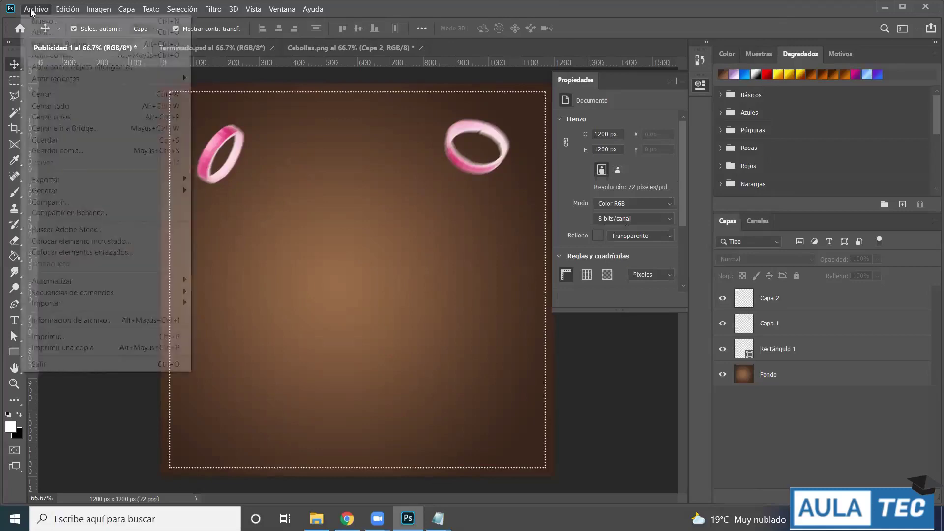
- Open the Tomates image from the Clase Photoshop folder
{"action": "left_click", "coordinate": [63, 36]}
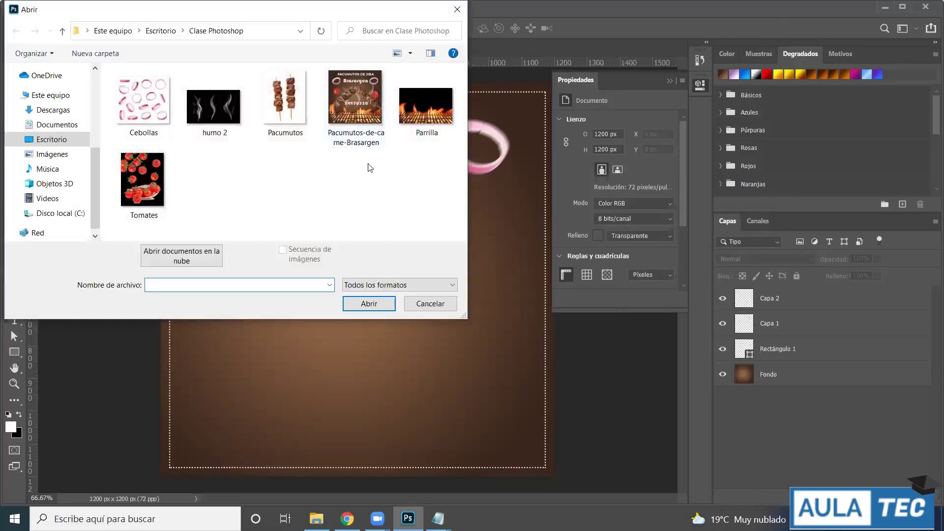
{"action": "left_click", "coordinate": [148, 185]}
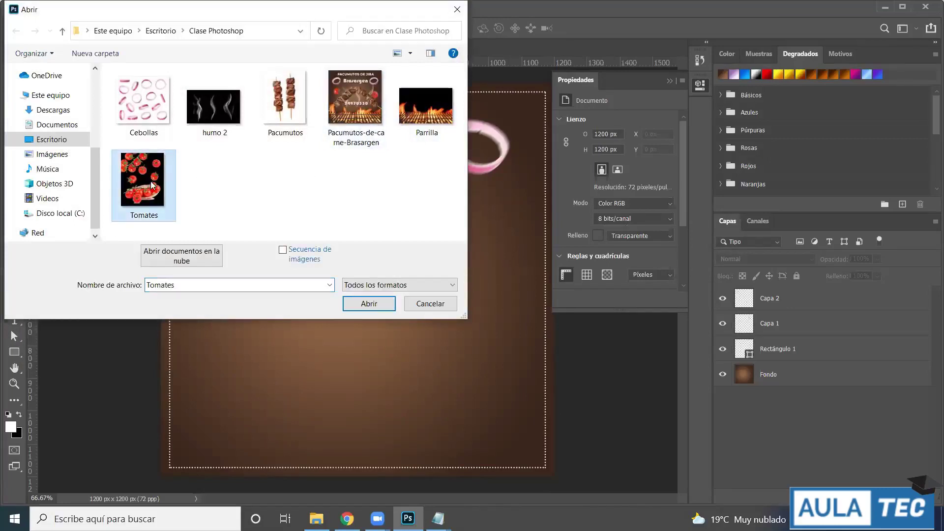
{"action": "double_click", "coordinate": [151, 185]}
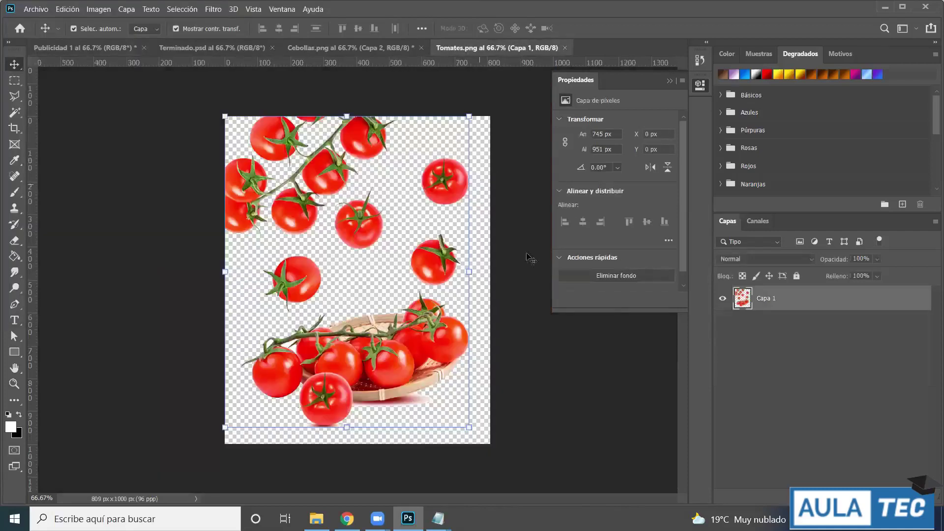
- Fill the transparent background of Capa 1 with white using the Paint Bucket, including the gaps around the upper tomato branch
{"action": "left_click", "coordinate": [500, 210]}
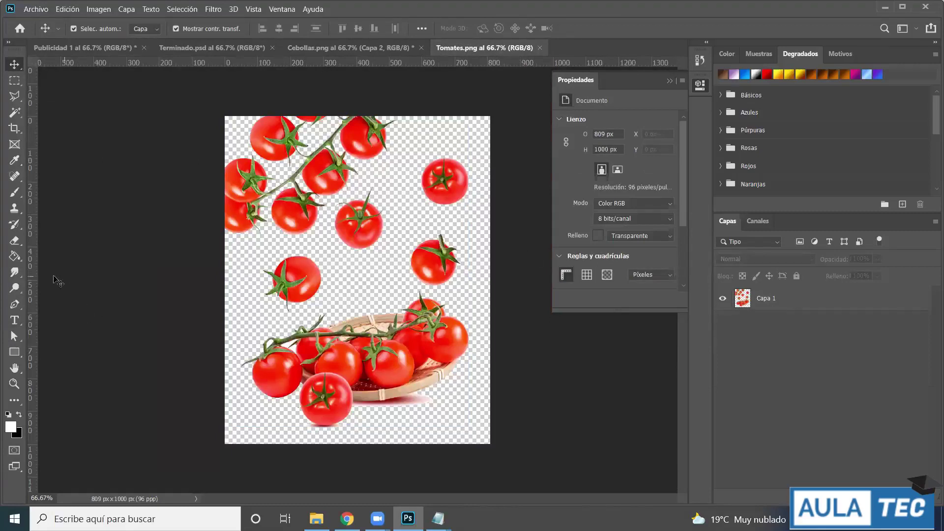
{"action": "left_click", "coordinate": [19, 259]}
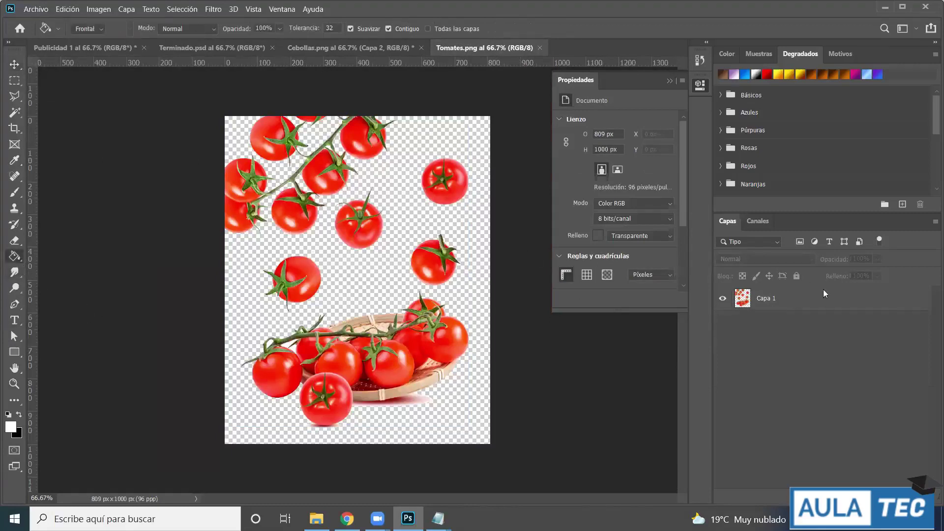
{"action": "left_click", "coordinate": [831, 304]}
{"action": "left_click", "coordinate": [405, 208]}
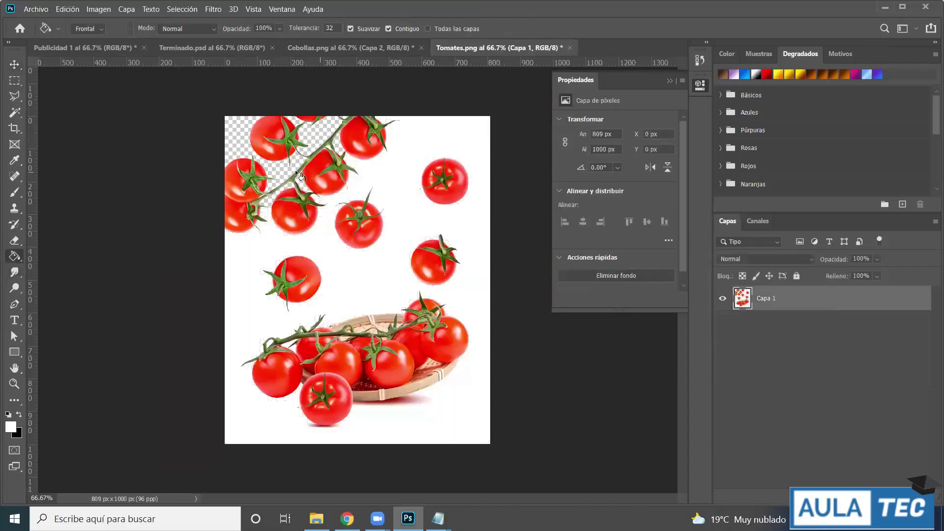
{"action": "left_click", "coordinate": [275, 174]}
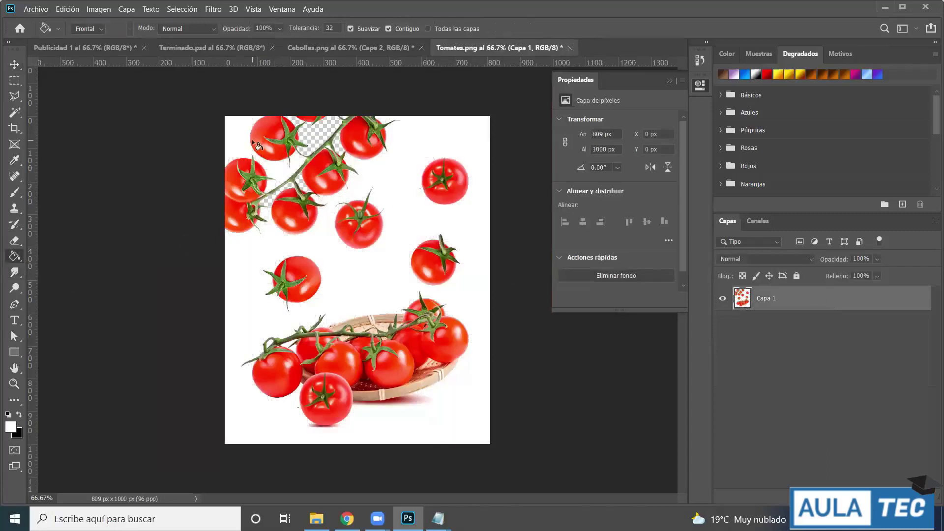
{"action": "left_click", "coordinate": [324, 140]}
{"action": "left_click", "coordinate": [268, 200]}
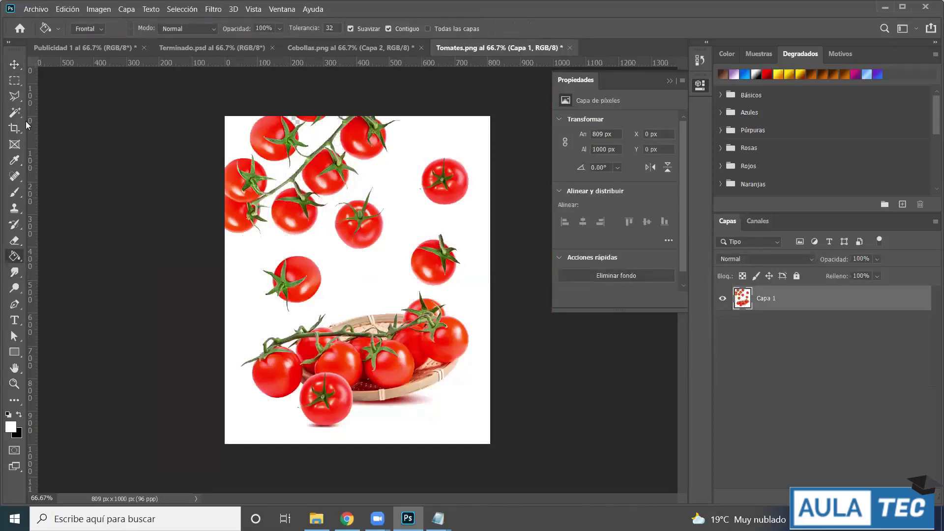
- Select the main white background around the tomatoes with the Magic Wand and delete it
{"action": "left_click", "coordinate": [14, 112]}
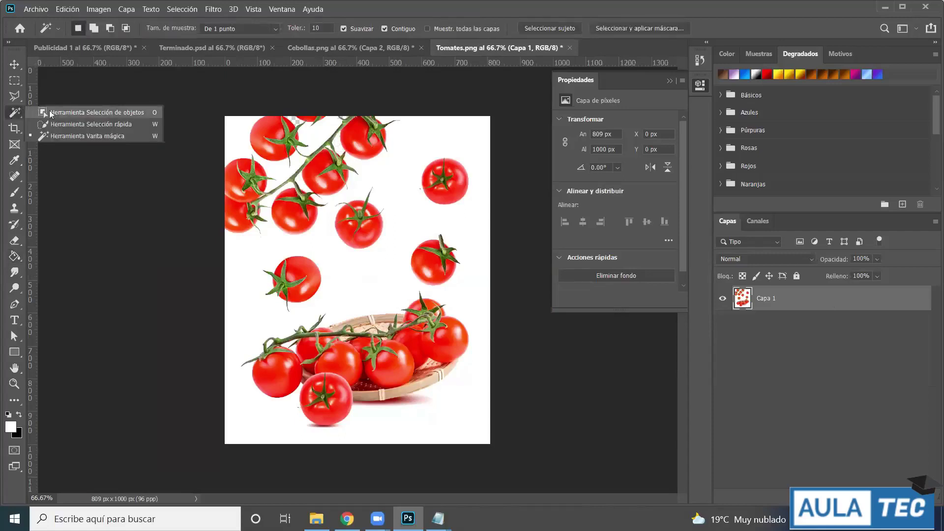
{"action": "left_click", "coordinate": [122, 136]}
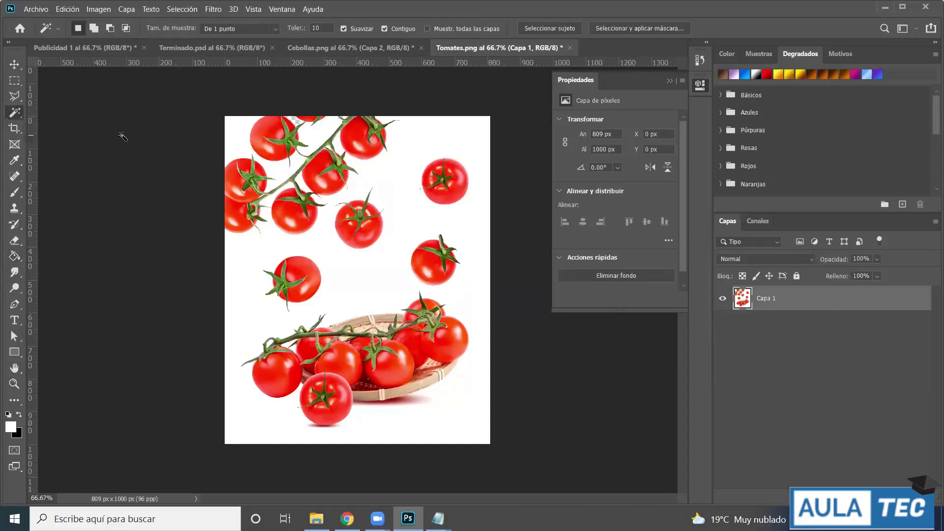
{"action": "left_click", "coordinate": [475, 226]}
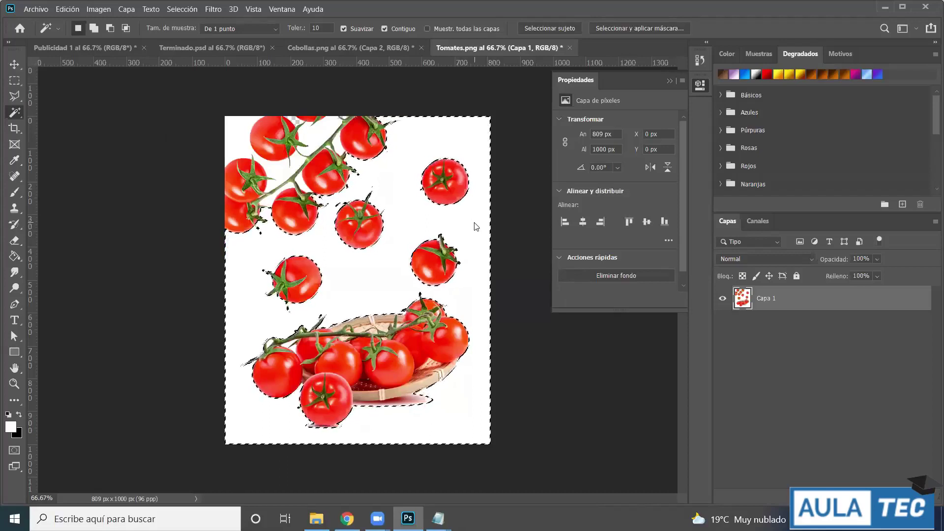
{"action": "key", "text": "Delete"}
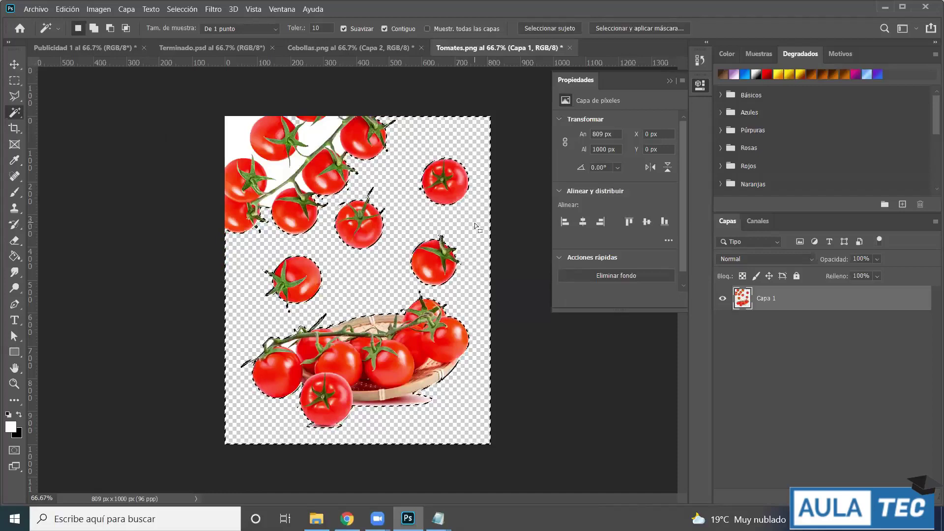
- Delete the remaining white areas around the upper tomato branch with the Magic Wand and clear the selection
{"action": "left_click", "coordinate": [238, 147]}
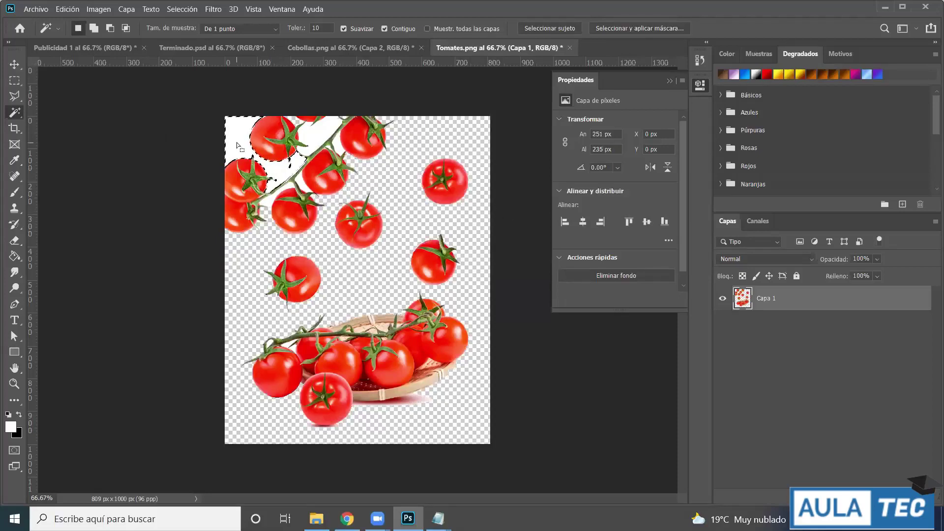
{"action": "key", "text": "Delete"}
{"action": "left_click", "coordinate": [326, 134]}
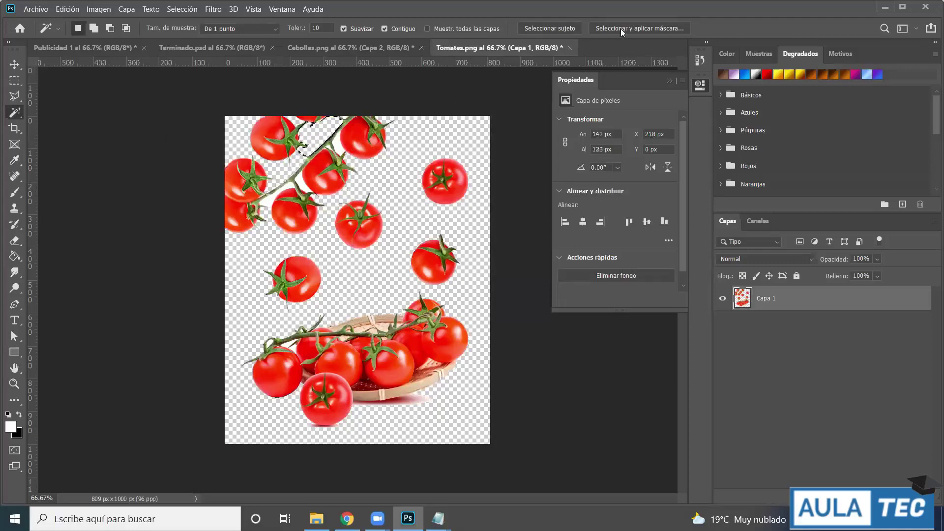
{"action": "key", "text": "Delete"}
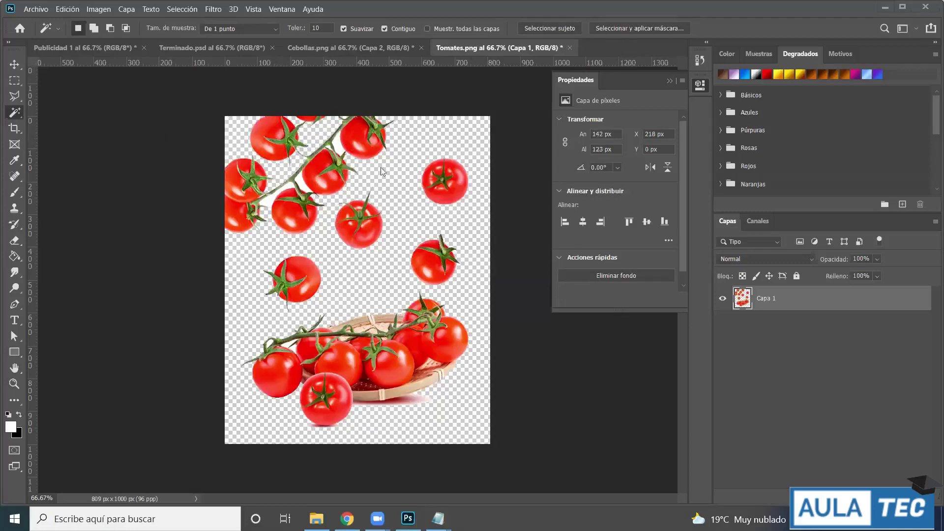
{"action": "left_click", "coordinate": [396, 171]}
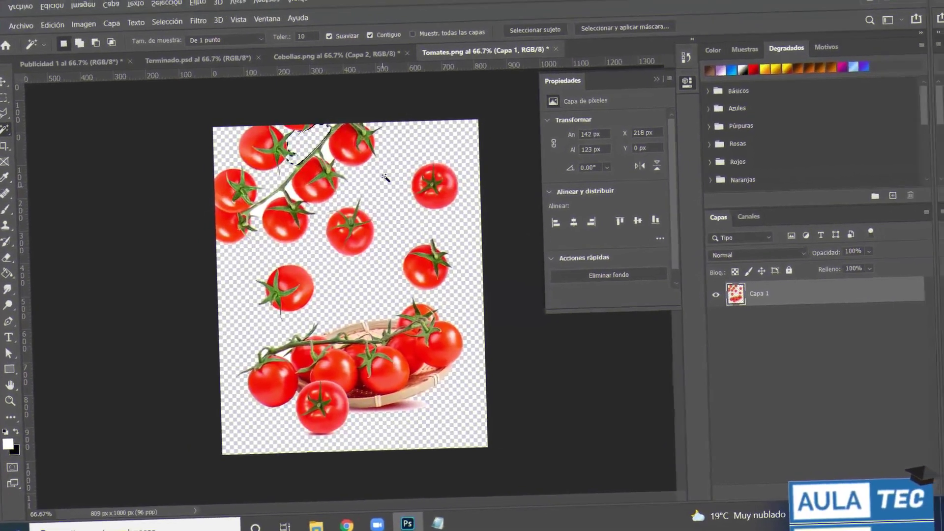
{"action": "key", "text": "ctrl+d"}
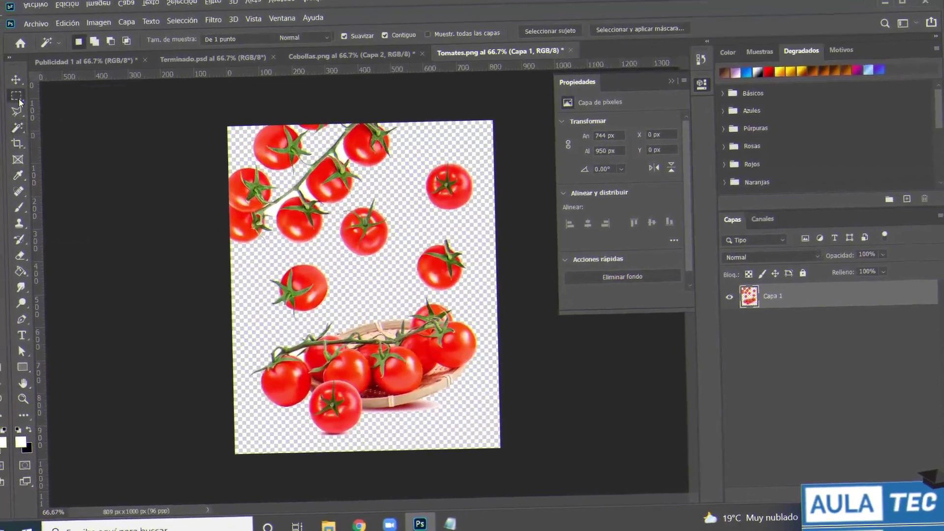
- Select the single tomato in the image's upper right with a rectangular marquee and copy it to a new layer
{"action": "left_click", "coordinate": [4, 87]}
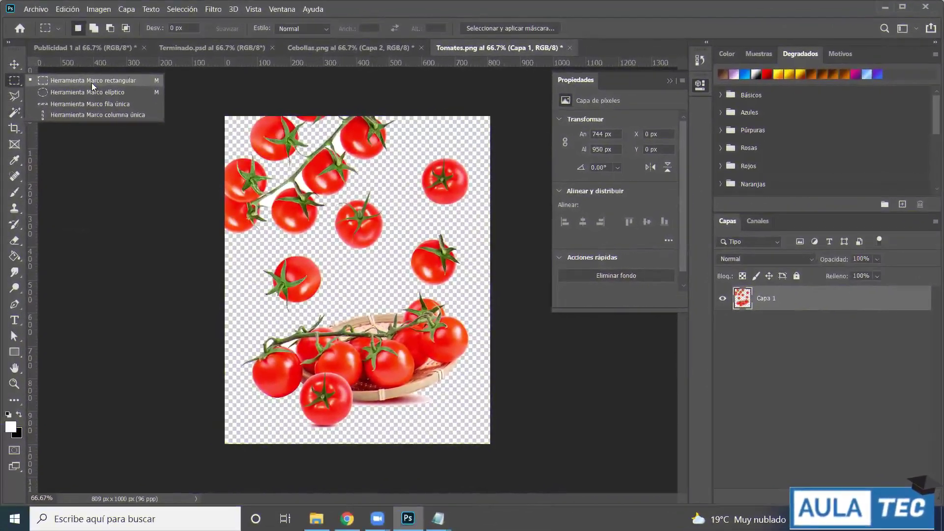
{"action": "left_click", "coordinate": [91, 82]}
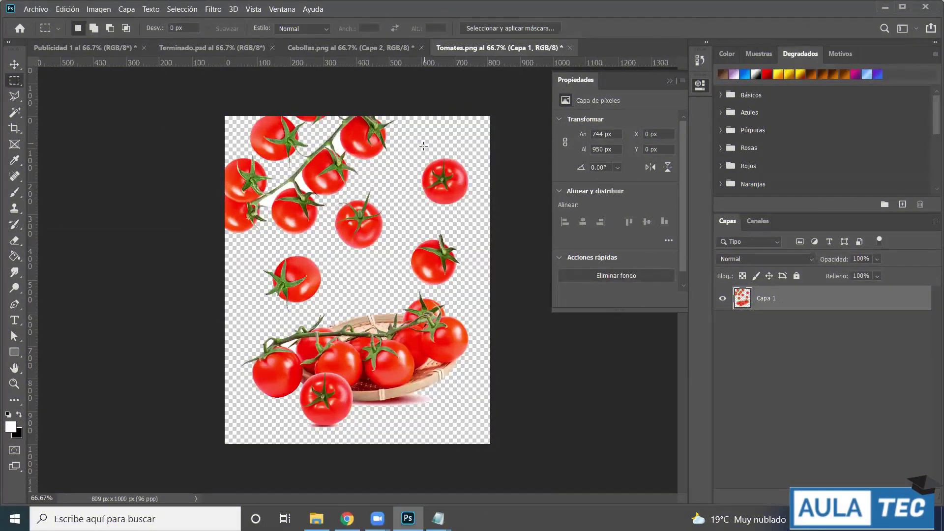
{"action": "left_click_drag", "start_coordinate": [415, 140], "coordinate": [484, 213]}
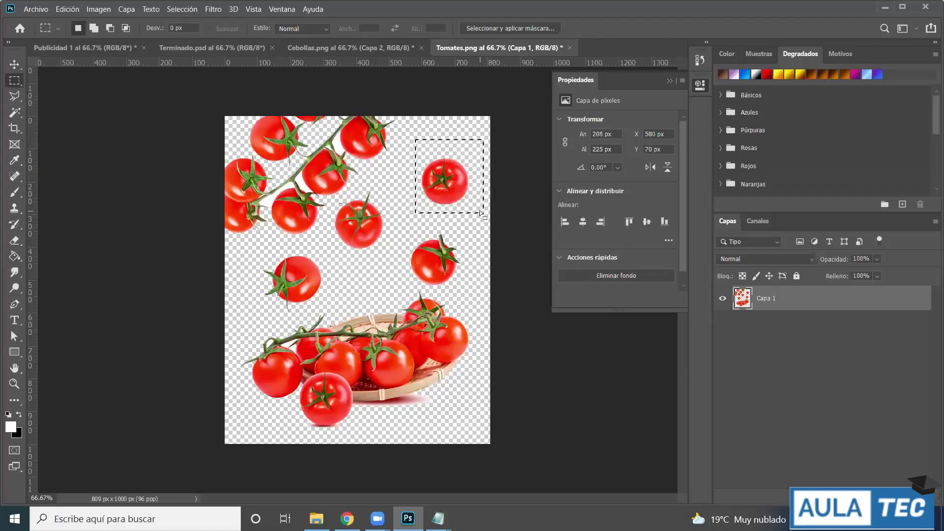
{"action": "right_click", "coordinate": [450, 175]}
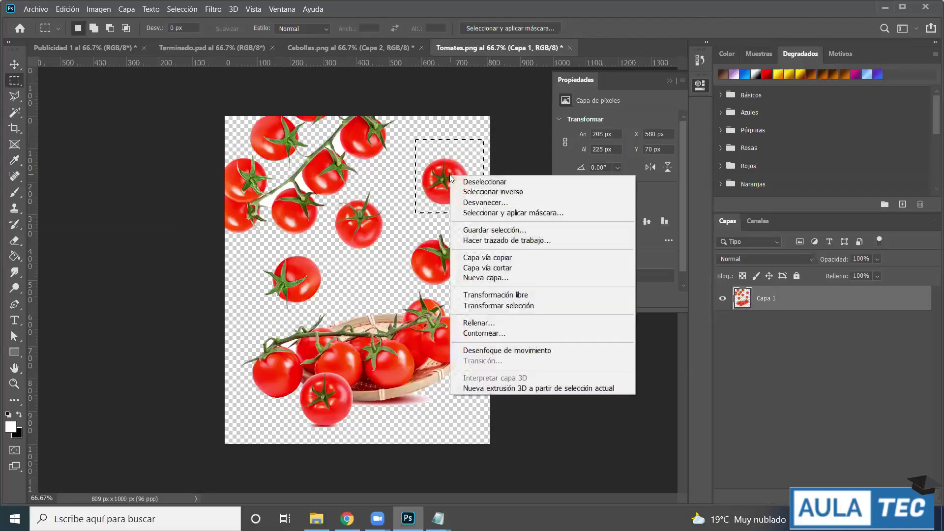
{"action": "left_click", "coordinate": [528, 260]}
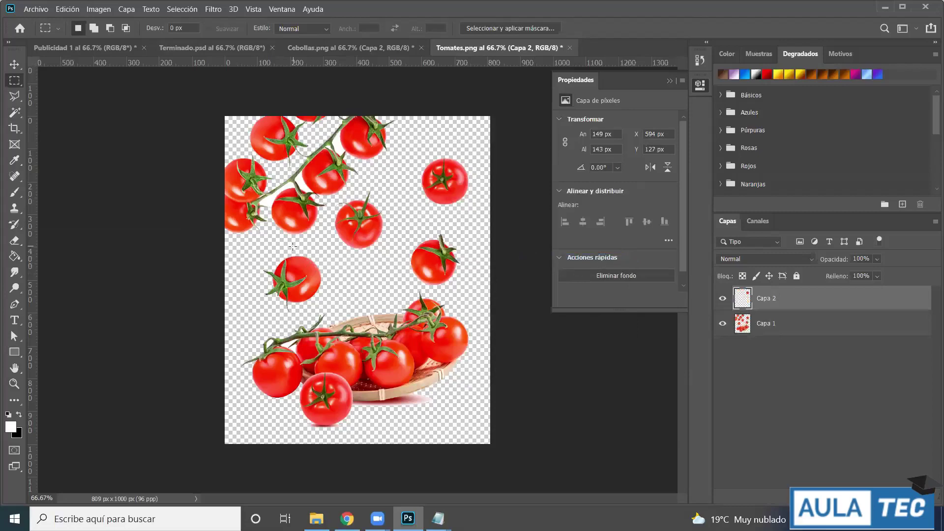
- Marquee-select the single tomato above the basket on the image's left side and try to copy it to a new layer from Capa 2
{"action": "left_click_drag", "start_coordinate": [260, 243], "coordinate": [332, 316]}
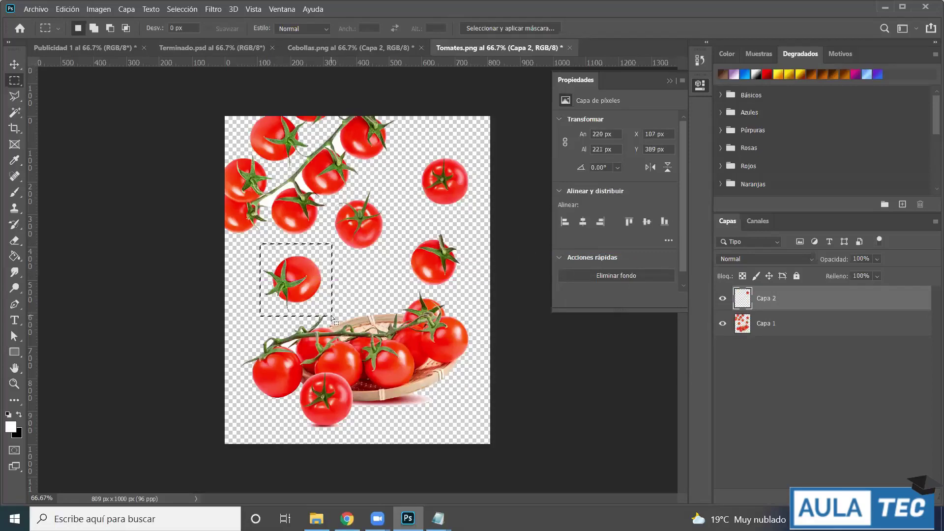
{"action": "right_click", "coordinate": [288, 276]}
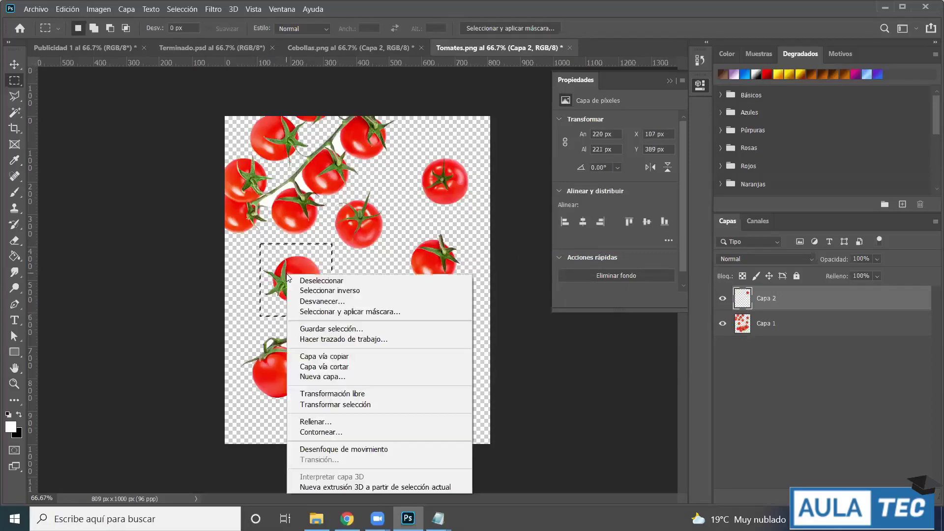
{"action": "left_click", "coordinate": [345, 357]}
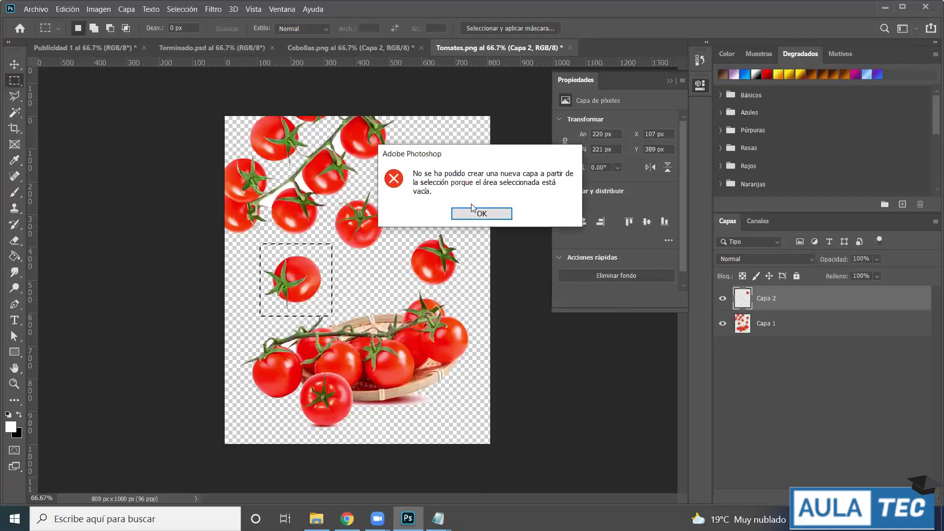
{"action": "left_click", "coordinate": [482, 214]}
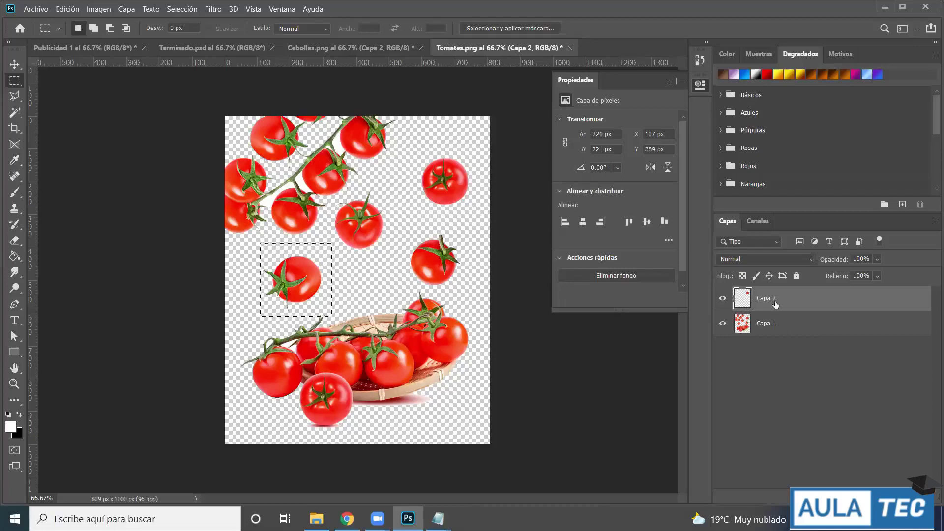
- Copy the marquee-selected tomato from Capa 1 to a new layer
{"action": "left_click", "coordinate": [776, 326]}
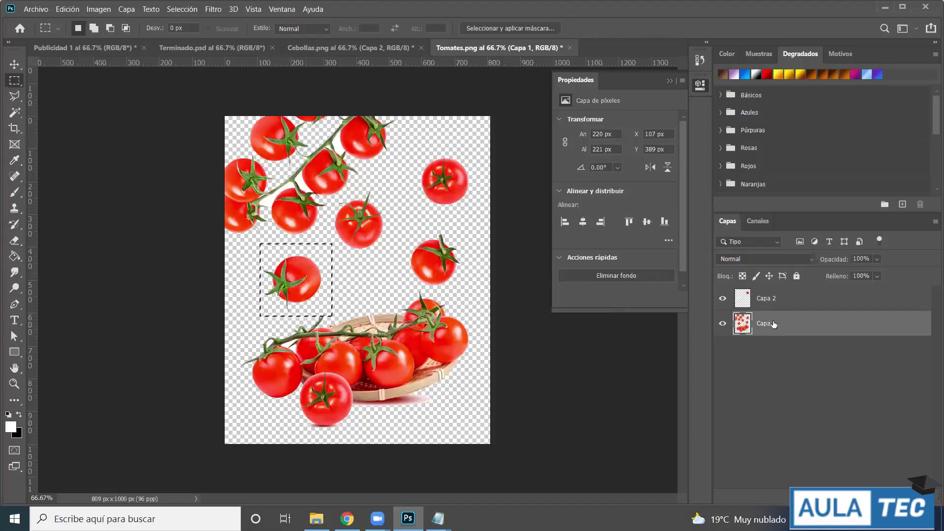
{"action": "right_click", "coordinate": [280, 277]}
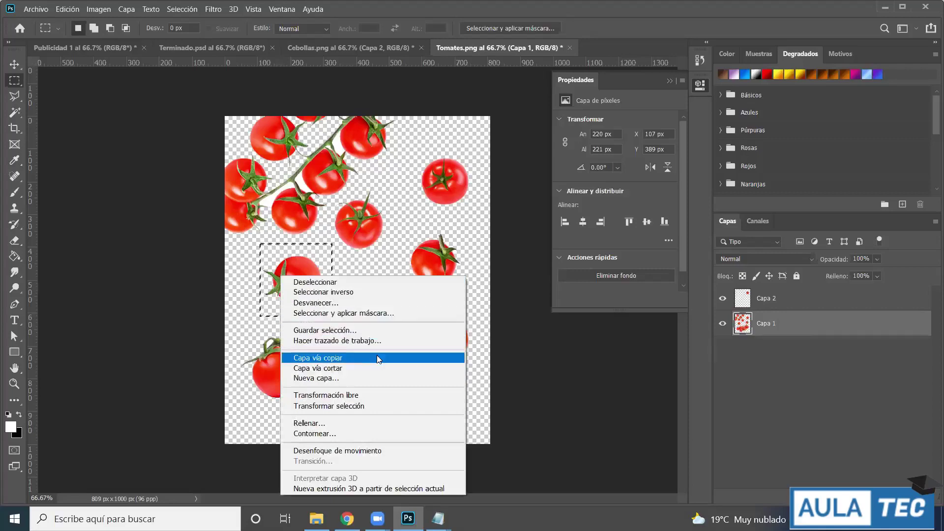
{"action": "left_click", "coordinate": [377, 358]}
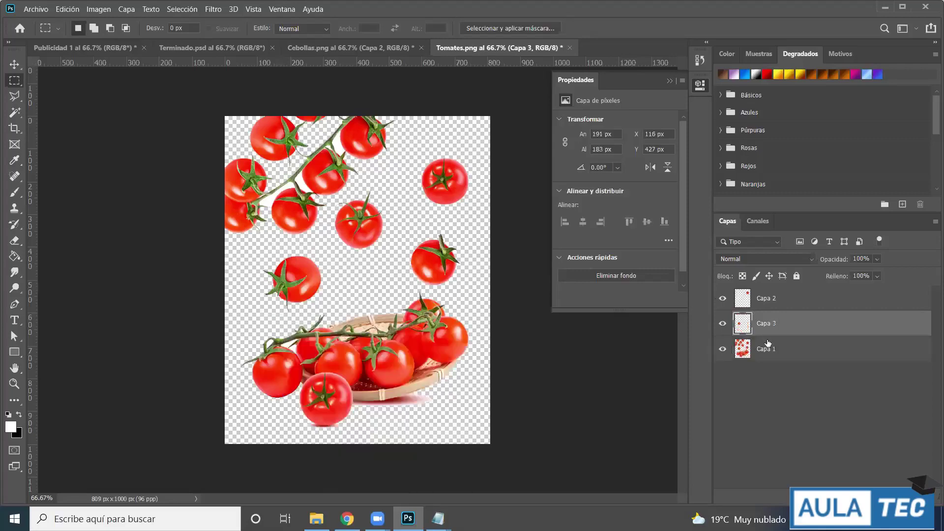
- Hide the original tomatoes layer, Capa 1
{"action": "left_click", "coordinate": [756, 302]}
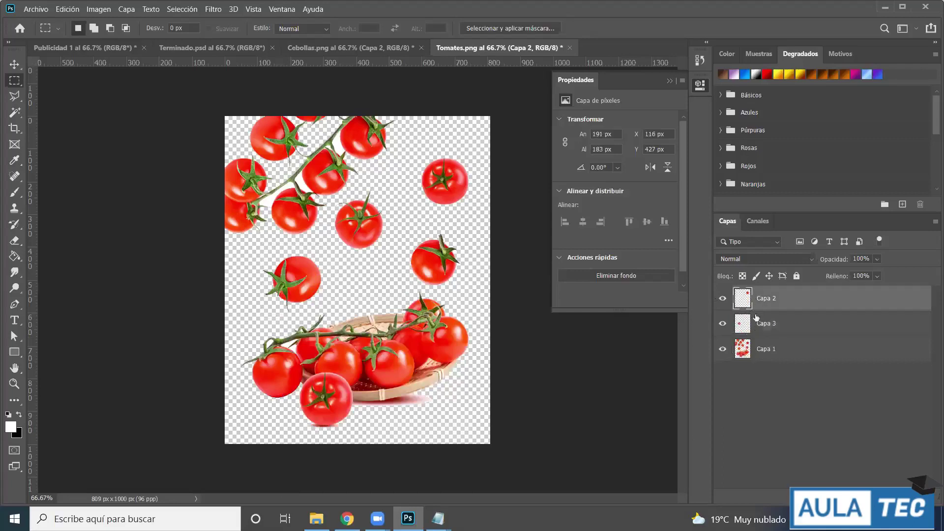
{"action": "left_click", "coordinate": [745, 349]}
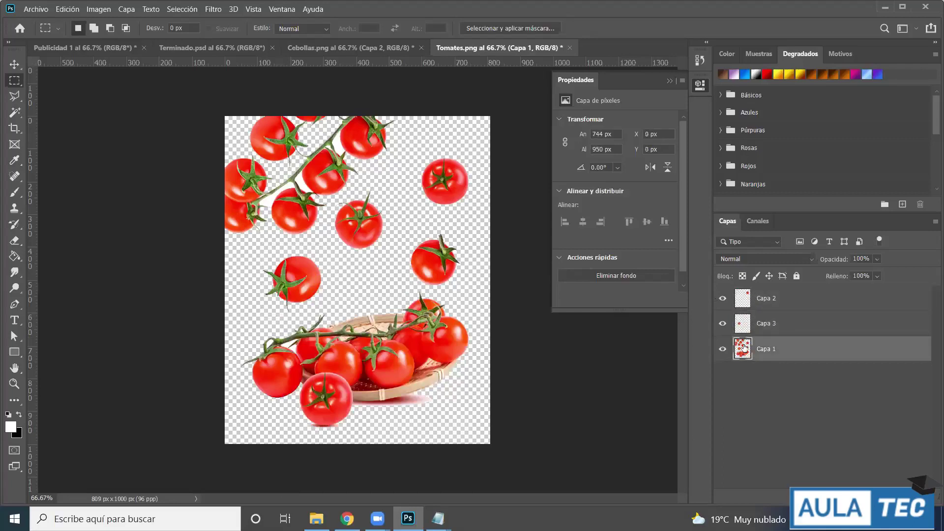
{"action": "left_click", "coordinate": [724, 349]}
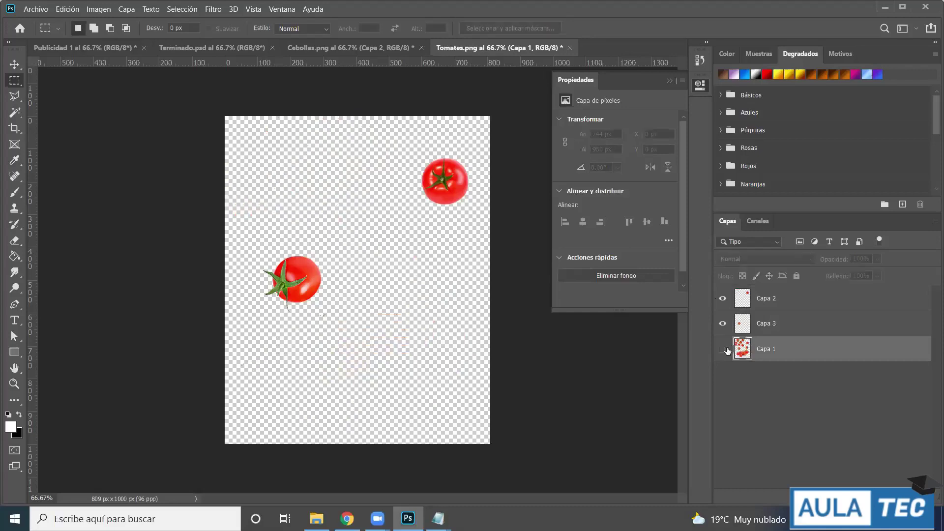
- Transfer the Capa 3 tomato into the Publicidad 1 document with the Move tool
{"action": "left_click", "coordinate": [772, 324]}
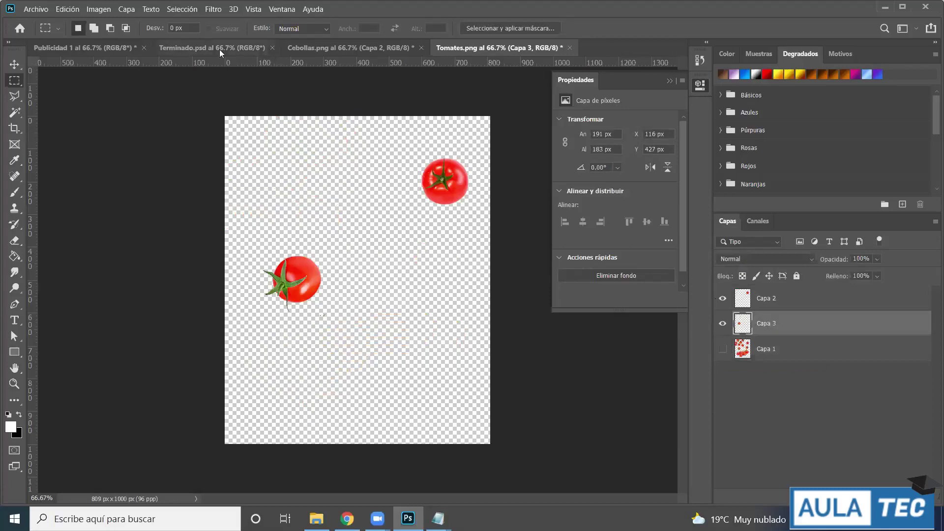
{"action": "left_click", "coordinate": [17, 70]}
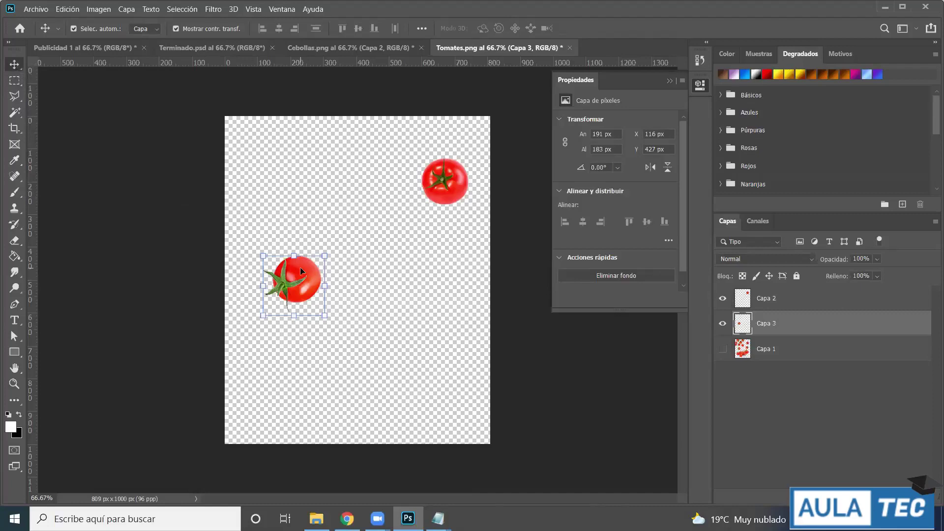
{"action": "left_click_drag", "start_coordinate": [305, 273], "coordinate": [449, 243]}
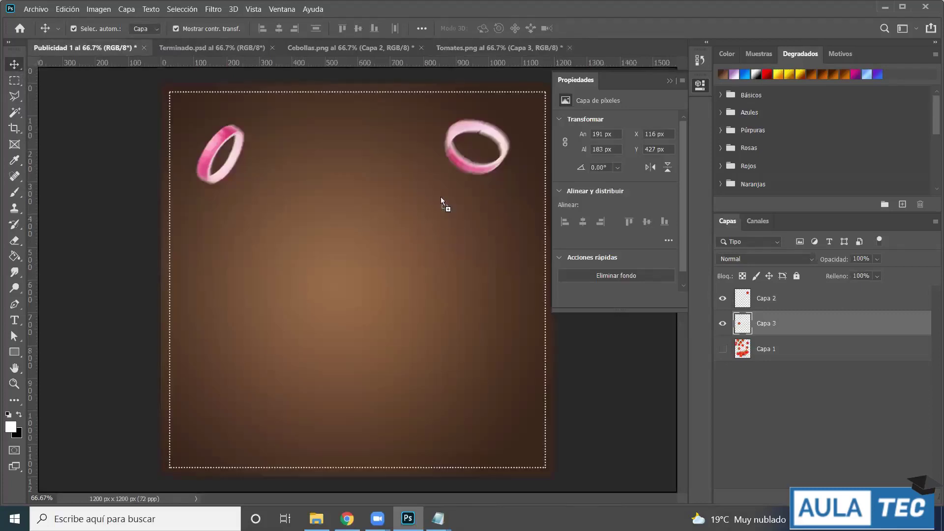
- Place the tomato below the upper-right onion ring, converting its colours to the destination profile, and rotate it about -8°
{"action": "left_click_drag", "start_coordinate": [429, 224], "coordinate": [424, 234]}
{"action": "left_click", "coordinate": [508, 246]}
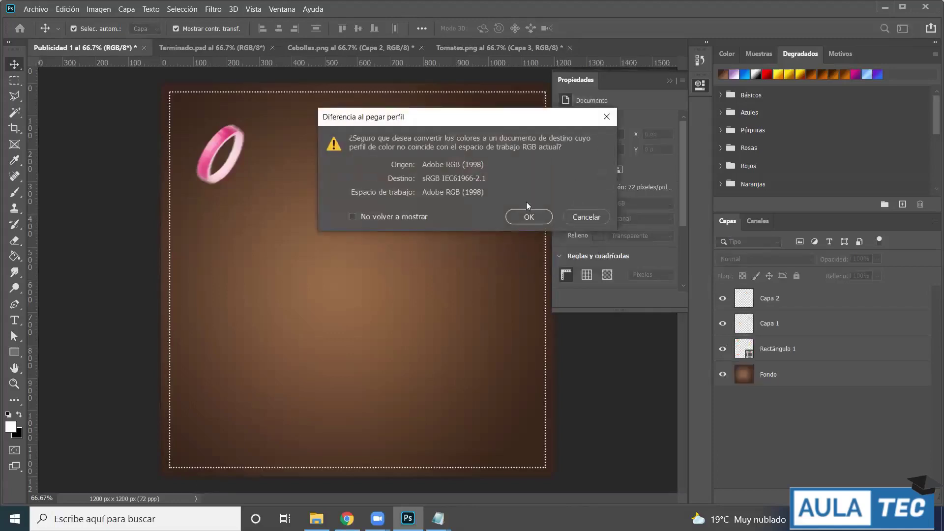
{"action": "left_click", "coordinate": [524, 213]}
{"action": "left_click_drag", "start_coordinate": [446, 225], "coordinate": [507, 225]}
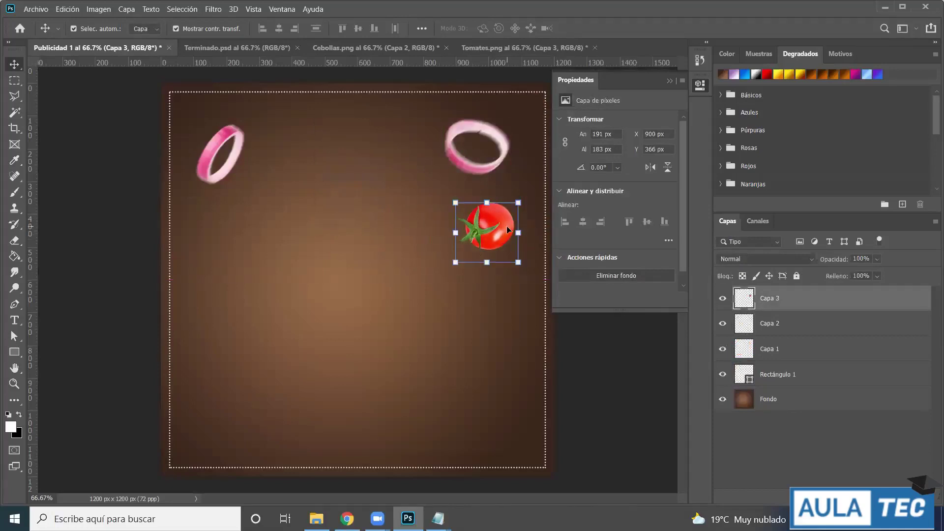
{"action": "left_click_drag", "start_coordinate": [527, 194], "coordinate": [527, 186]}
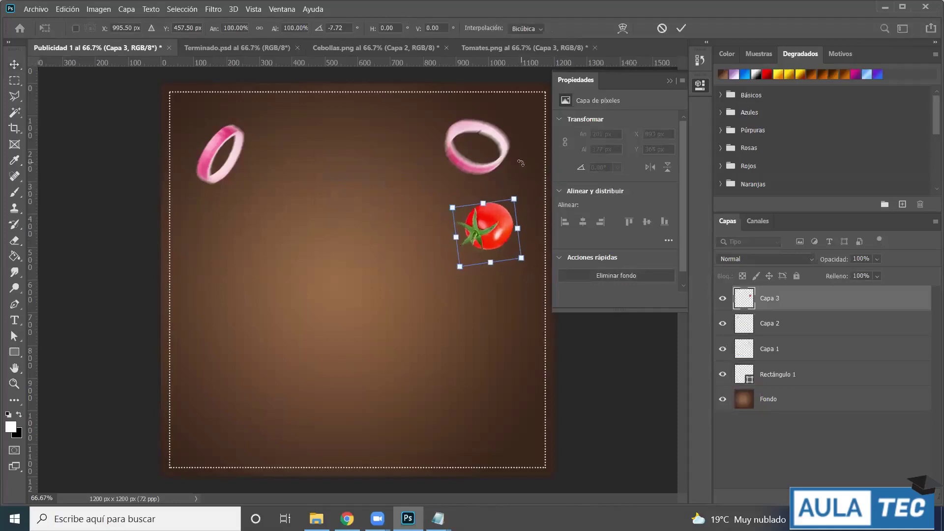
{"action": "left_click", "coordinate": [679, 29]}
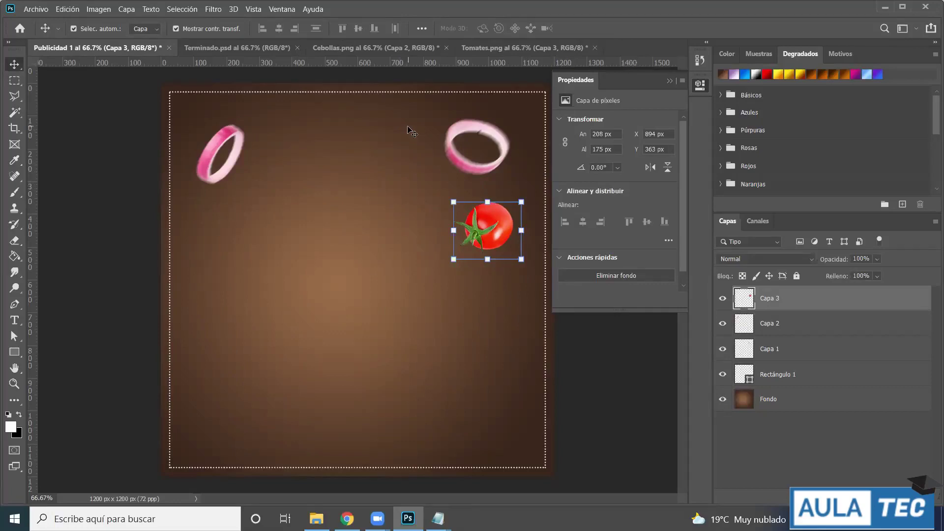
- Apply a motion blur to the right-hand tomato with an angle of 16° and a distance of 15 pixels
{"action": "left_click", "coordinate": [215, 12]}
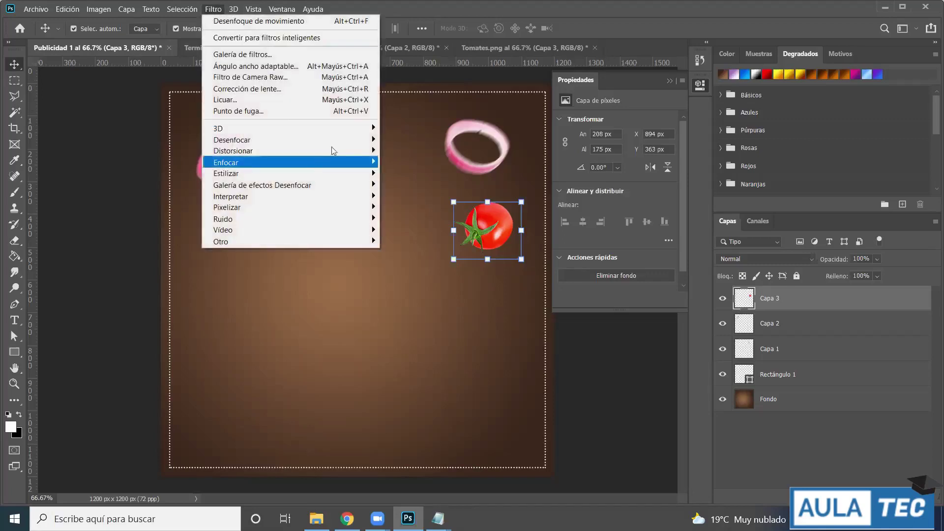
{"action": "mouse_move", "coordinate": [338, 137]}
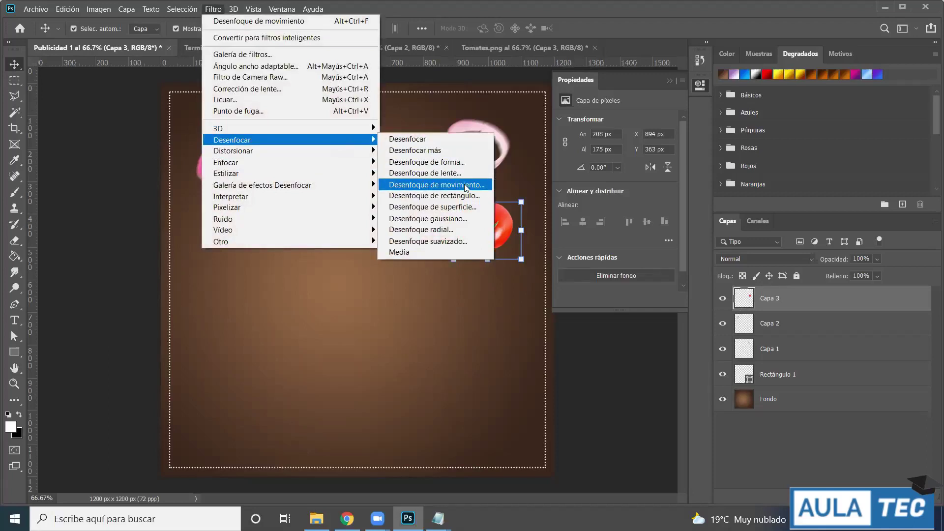
{"action": "left_click", "coordinate": [436, 185]}
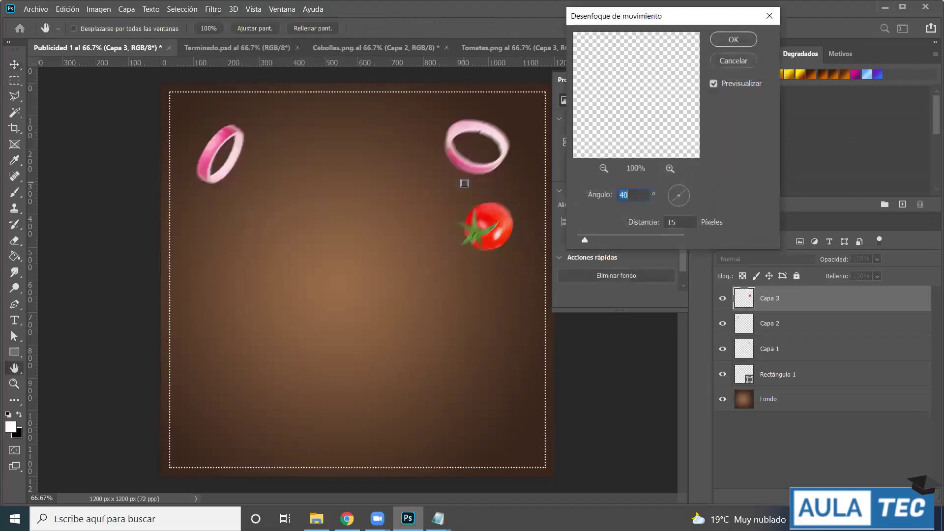
{"action": "left_click", "coordinate": [684, 221]}
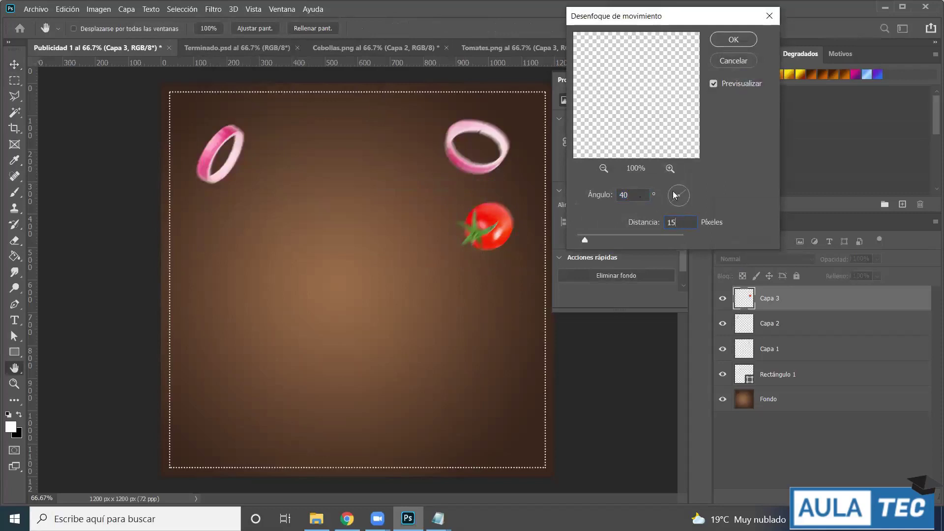
{"action": "mouse_move", "coordinate": [690, 196]}
{"action": "left_mouse_down"}
{"action": "mouse_move", "coordinate": [681, 187]}
{"action": "mouse_move", "coordinate": [671, 199]}
{"action": "left_mouse_up"}
{"action": "left_click", "coordinate": [632, 195]}
{"action": "double_click", "coordinate": [631, 195]}
{"action": "left_click", "coordinate": [641, 195]}
{"action": "left_click", "coordinate": [733, 39]}
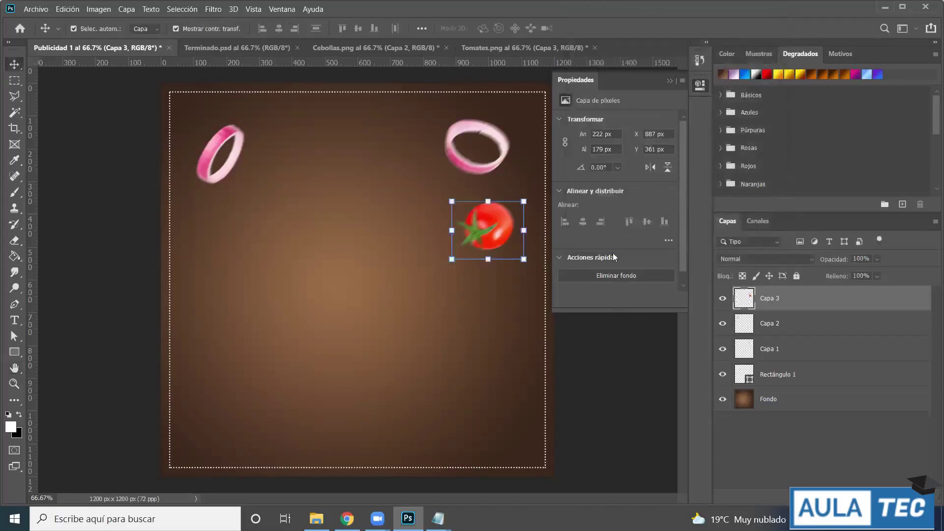
{"action": "left_click", "coordinate": [117, 141]}
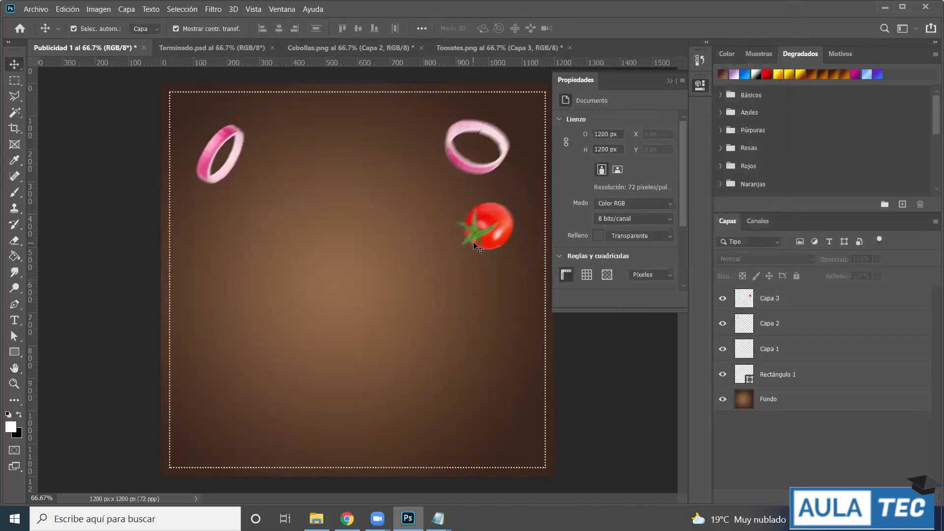
- Copy the round Capa 2 tomato from Tomates.png into Publicidad 1, converting its colours to keep their appearance
{"action": "left_click", "coordinate": [474, 48]}
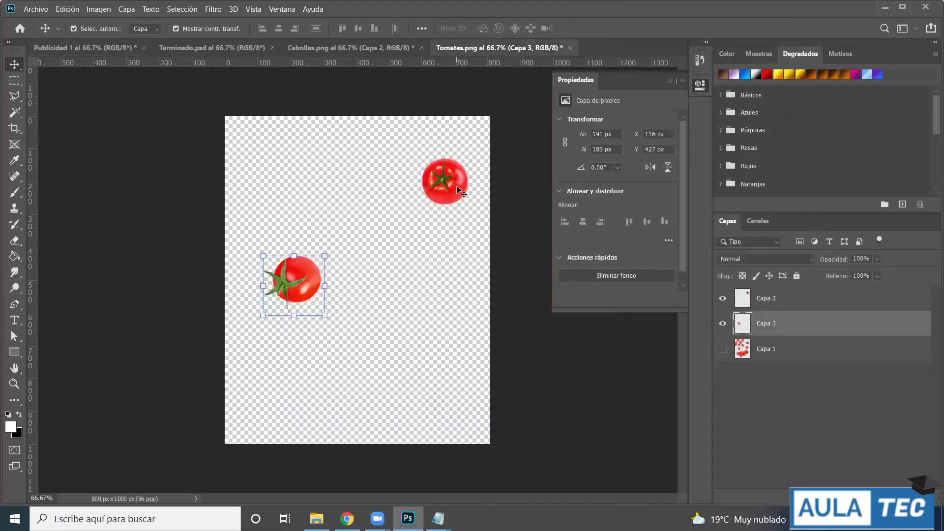
{"action": "left_click", "coordinate": [480, 158]}
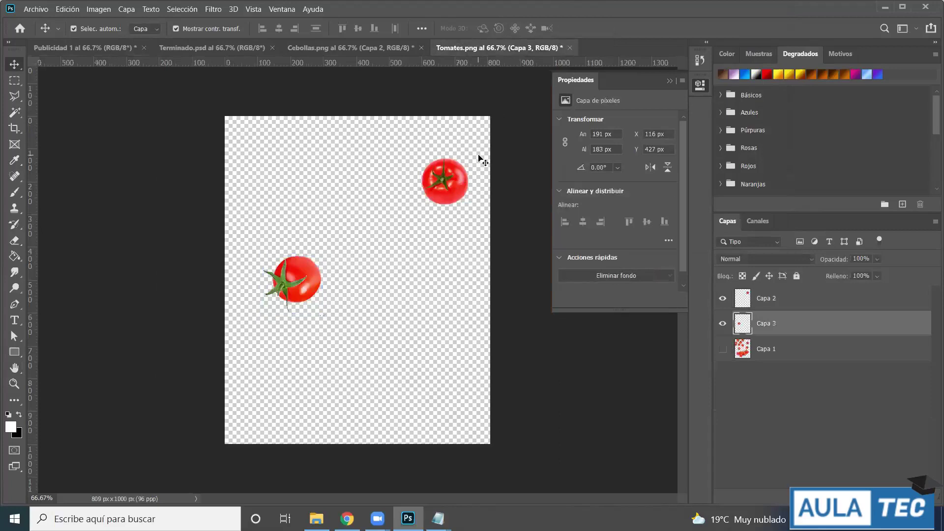
{"action": "left_click", "coordinate": [455, 188]}
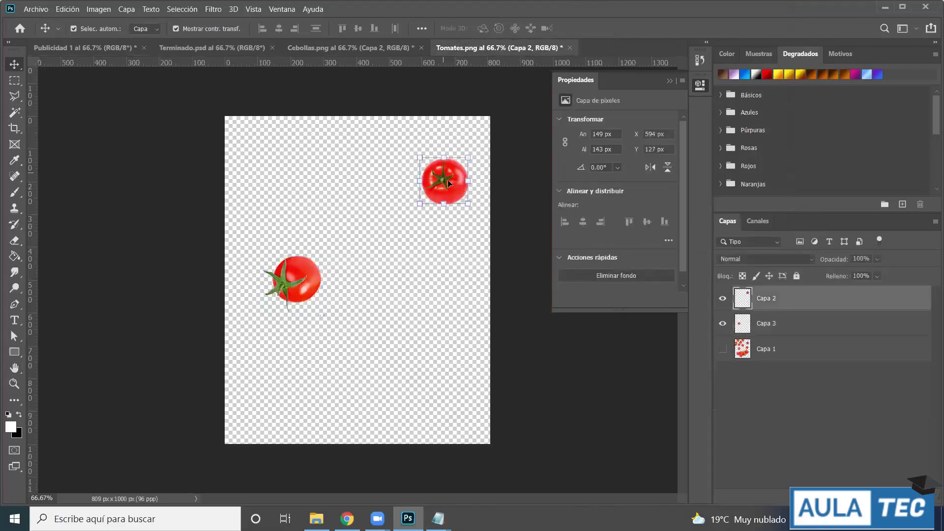
{"action": "left_click_drag", "start_coordinate": [455, 187], "coordinate": [86, 52]}
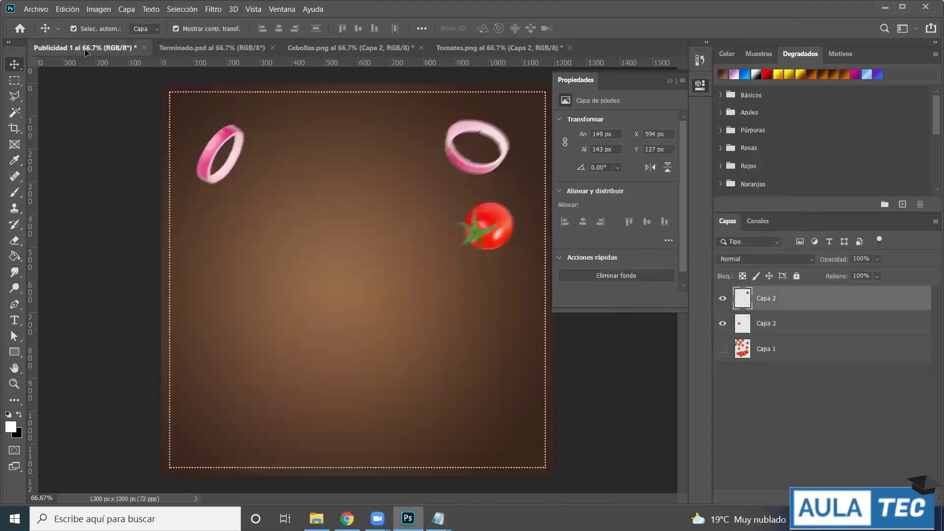
{"action": "left_click_drag", "start_coordinate": [152, 80], "coordinate": [308, 240]}
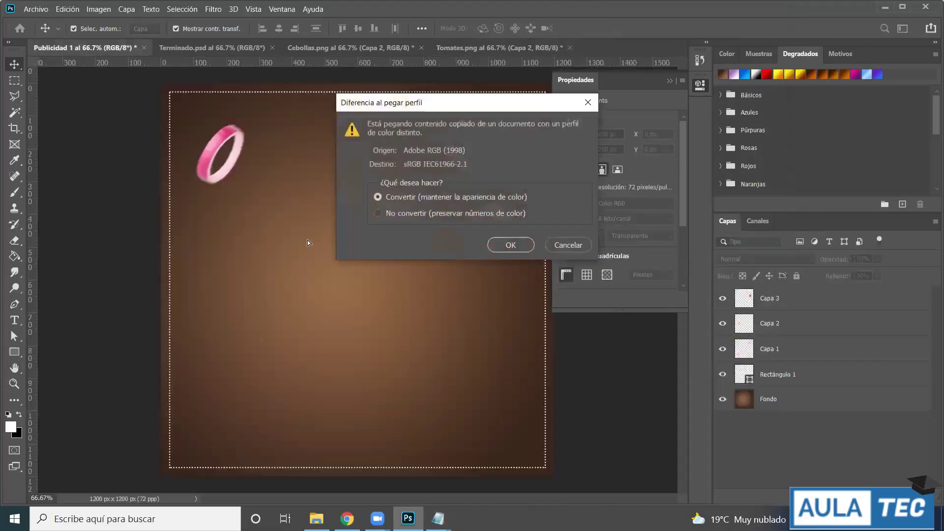
{"action": "left_click", "coordinate": [521, 244]}
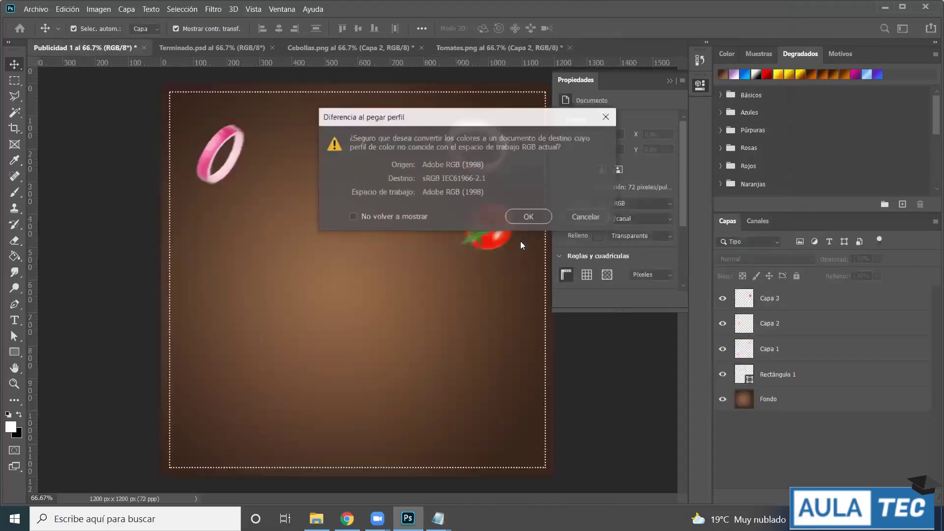
{"action": "left_click", "coordinate": [532, 218]}
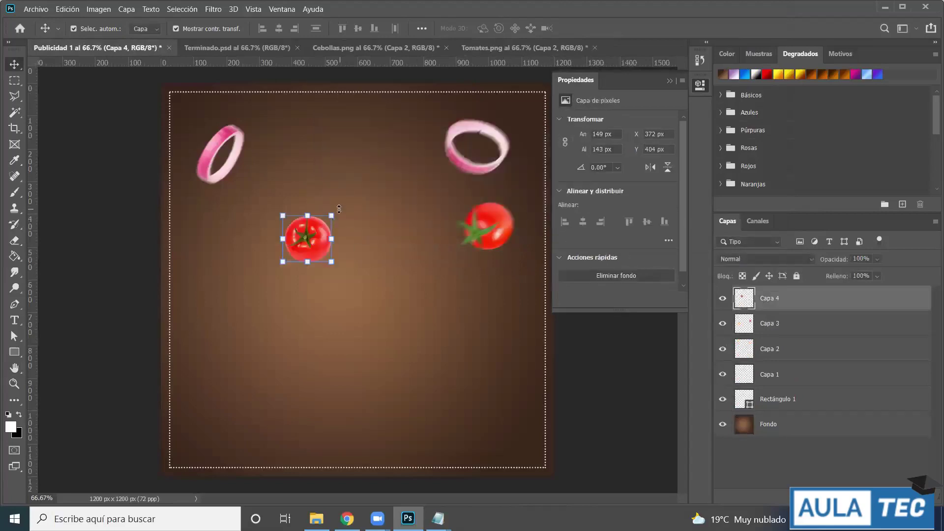
- Position the new tomato below the upper-left onion ring, rotated about 116° and slightly enlarged
{"action": "left_click_drag", "start_coordinate": [345, 209], "coordinate": [255, 248]}
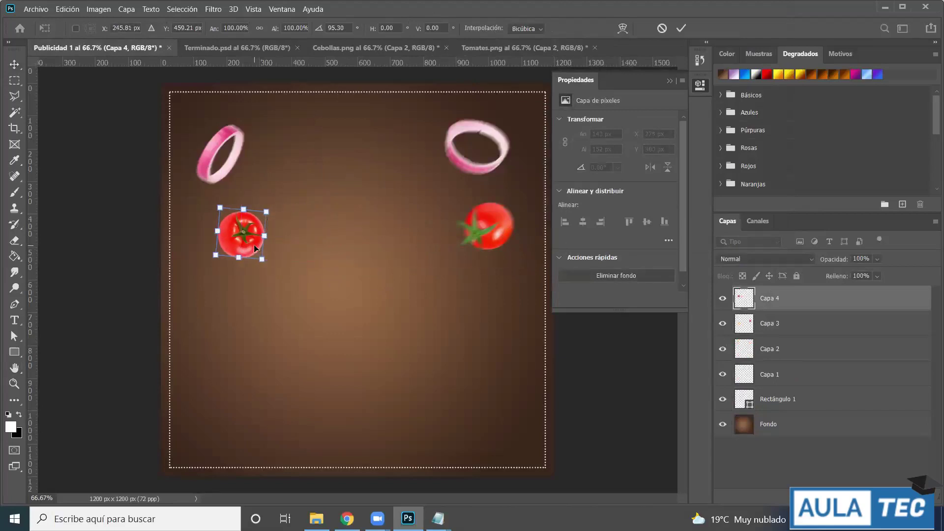
{"action": "left_click", "coordinate": [216, 10]}
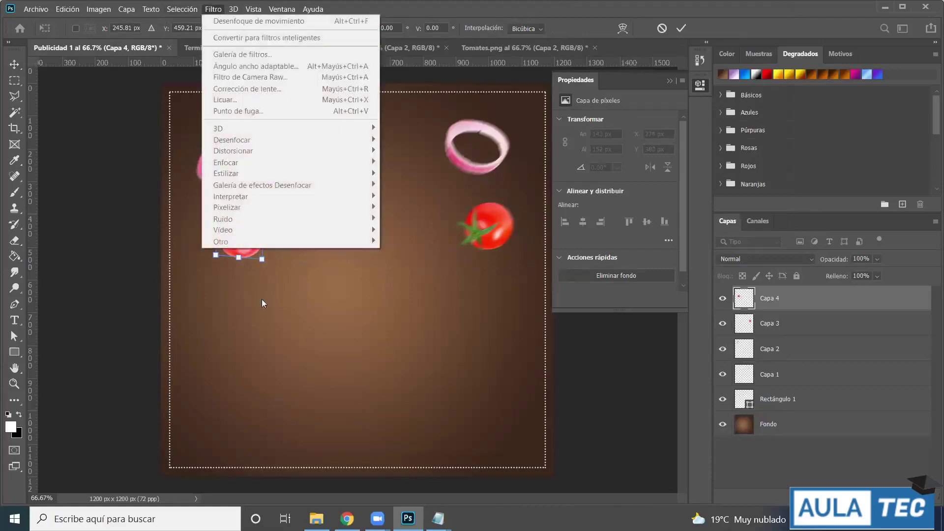
{"action": "left_click", "coordinate": [253, 254]}
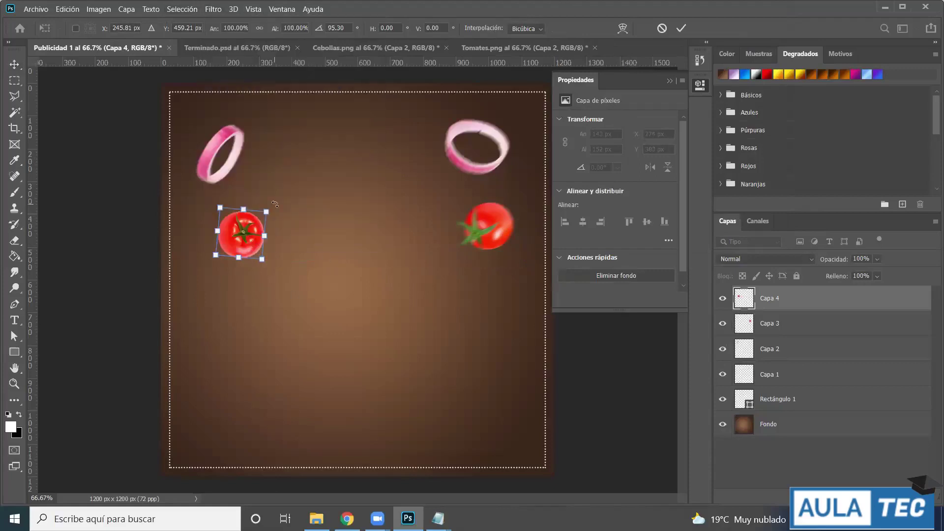
{"action": "left_click_drag", "start_coordinate": [277, 207], "coordinate": [280, 220]}
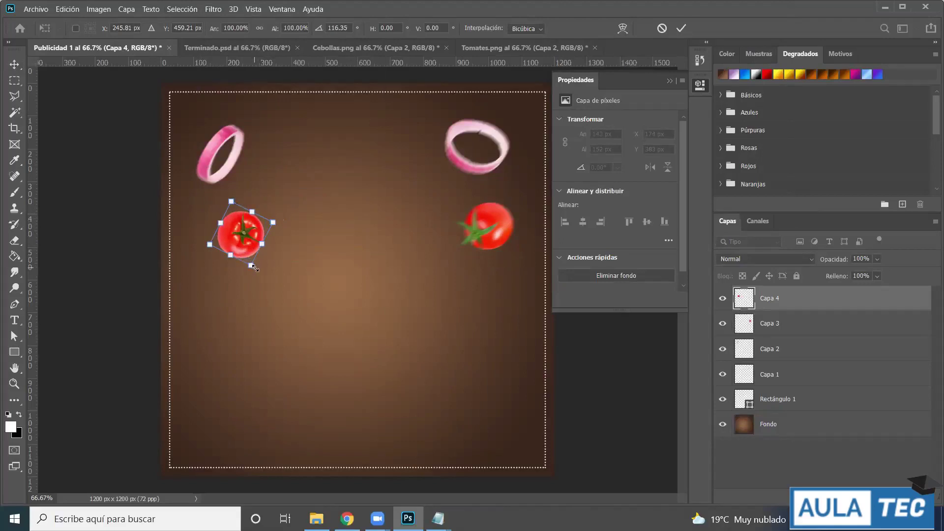
{"action": "left_click_drag", "start_coordinate": [255, 268], "coordinate": [258, 271]}
{"action": "left_click", "coordinate": [681, 28]}
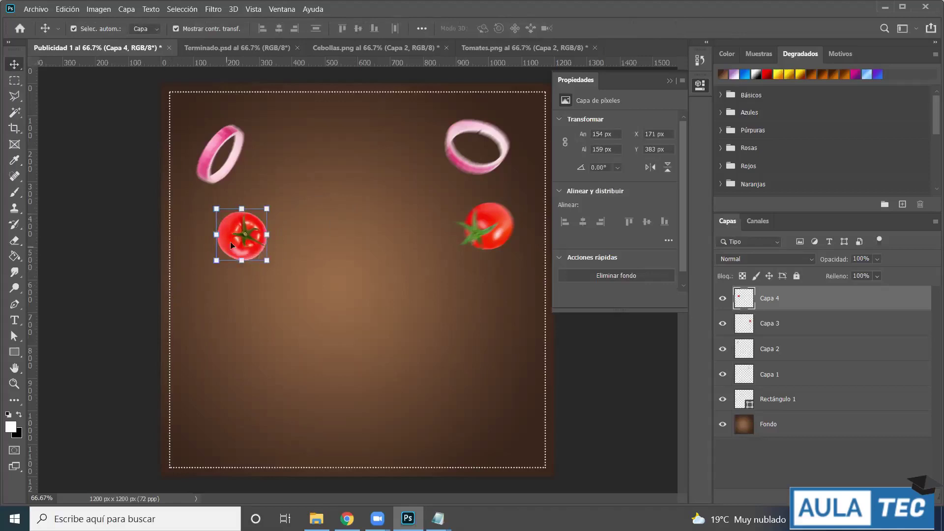
- Apply a motion blur to the left-hand tomato with an angle of 78° and a distance of 10 pixels
{"action": "left_click", "coordinate": [218, 12]}
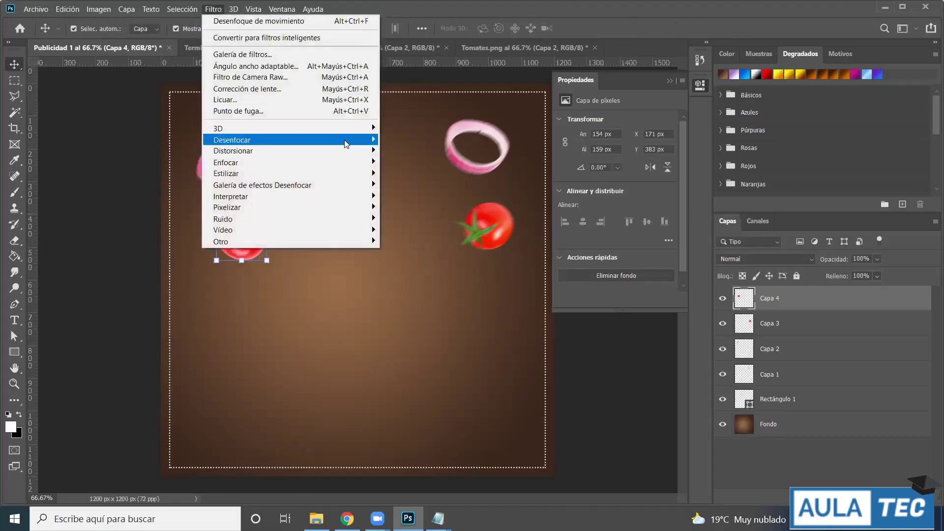
{"action": "mouse_move", "coordinate": [350, 143]}
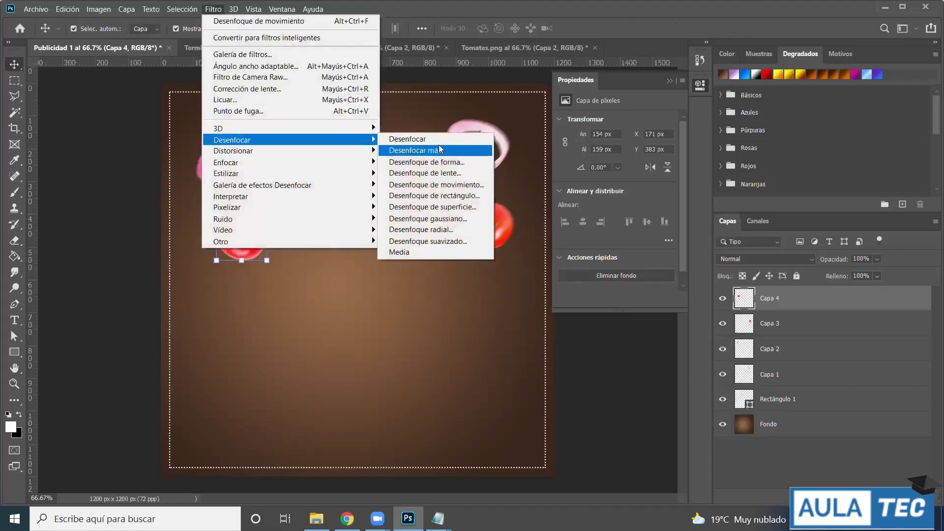
{"action": "left_click", "coordinate": [467, 186]}
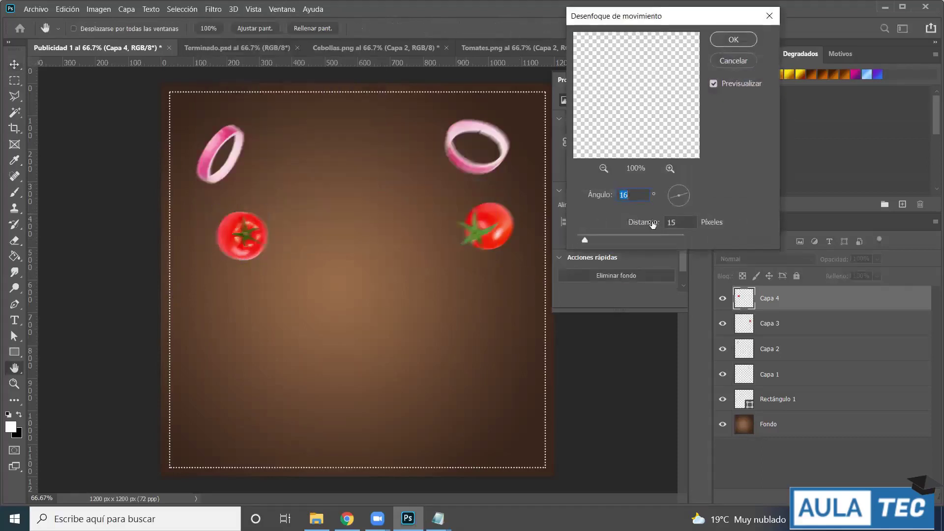
{"action": "mouse_move", "coordinate": [686, 198]}
{"action": "left_mouse_down"}
{"action": "mouse_move", "coordinate": [670, 193]}
{"action": "mouse_move", "coordinate": [684, 194]}
{"action": "mouse_move", "coordinate": [676, 208]}
{"action": "left_mouse_up"}
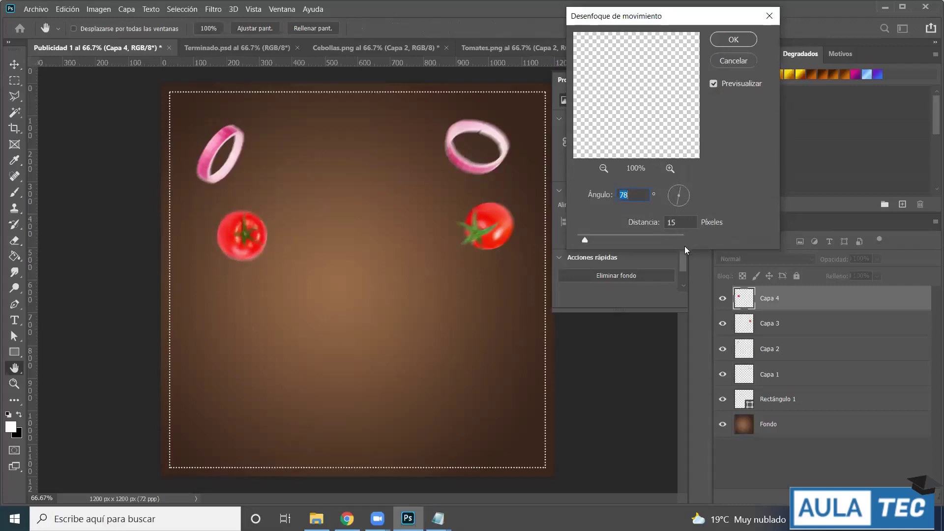
{"action": "left_click", "coordinate": [685, 222]}
{"action": "type", "text": "10"}
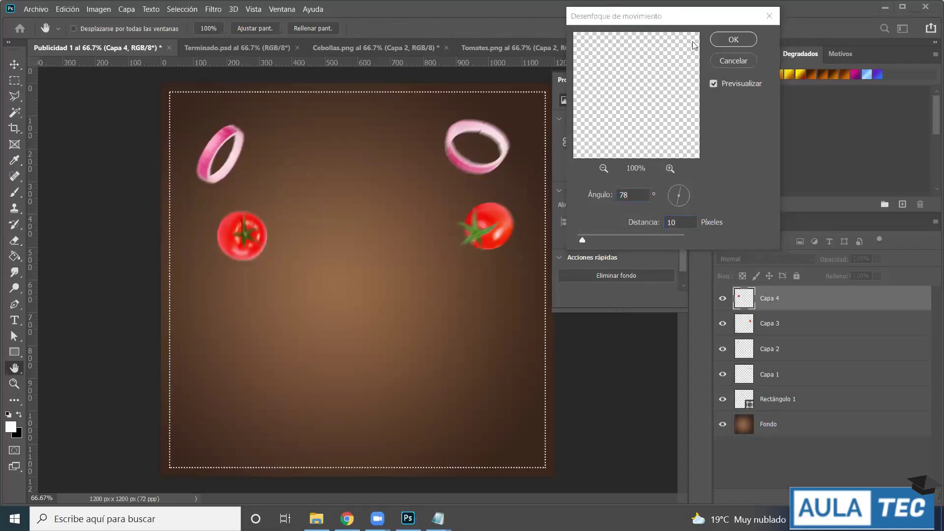
{"action": "left_click", "coordinate": [734, 40]}
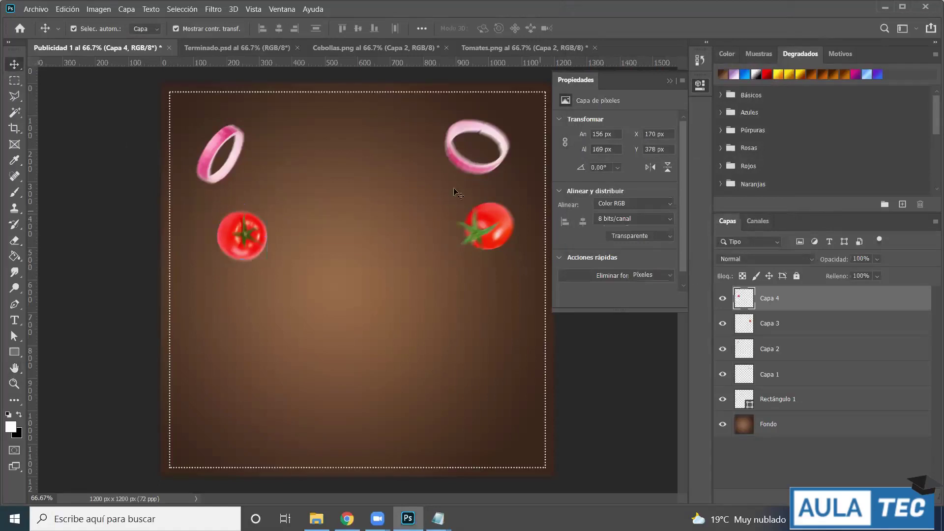
{"action": "left_click", "coordinate": [374, 192]}
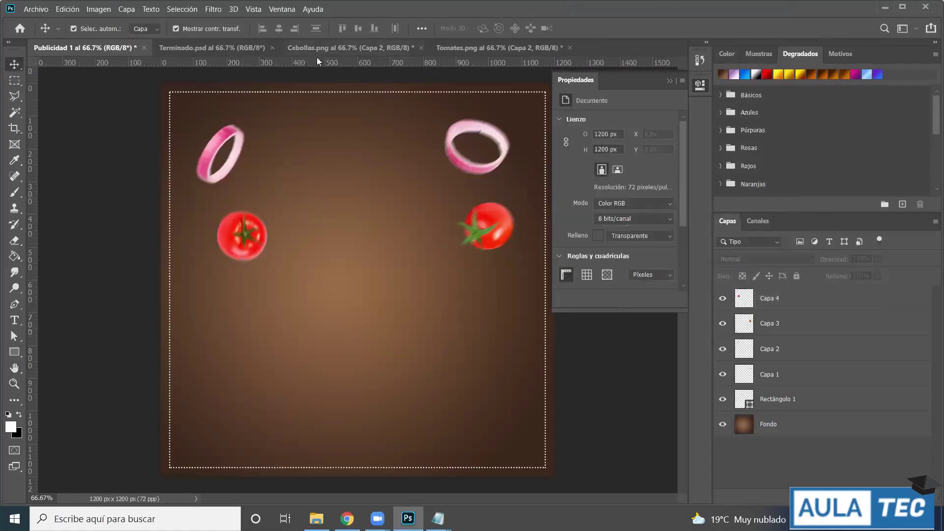
- Examine the two meat skewer layers in the finished reference design, Terminado.psd
{"action": "left_click", "coordinate": [247, 47]}
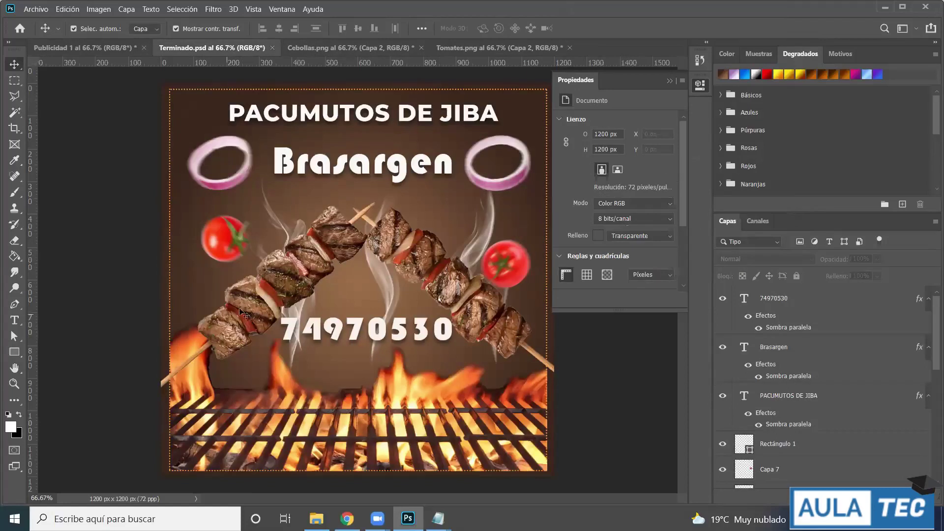
{"action": "left_click", "coordinate": [262, 291]}
{"action": "left_click", "coordinate": [411, 256]}
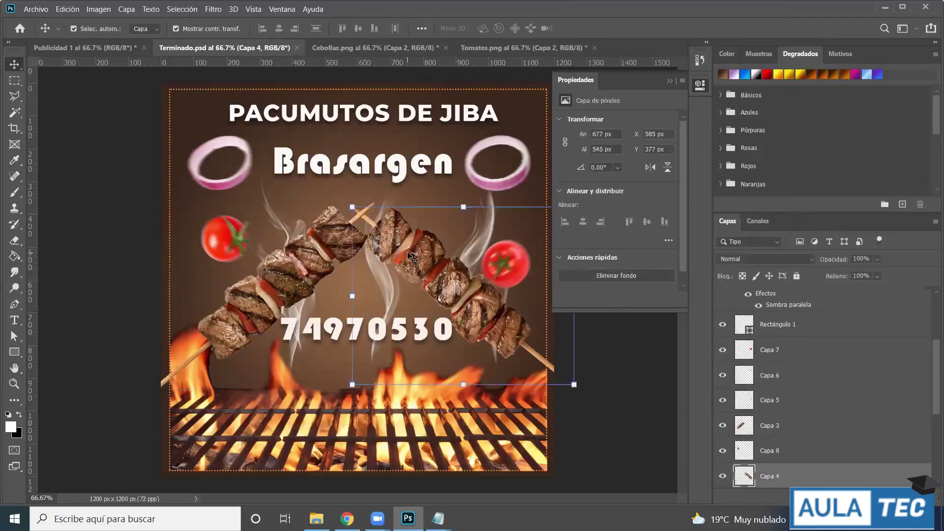
{"action": "left_click", "coordinate": [323, 247]}
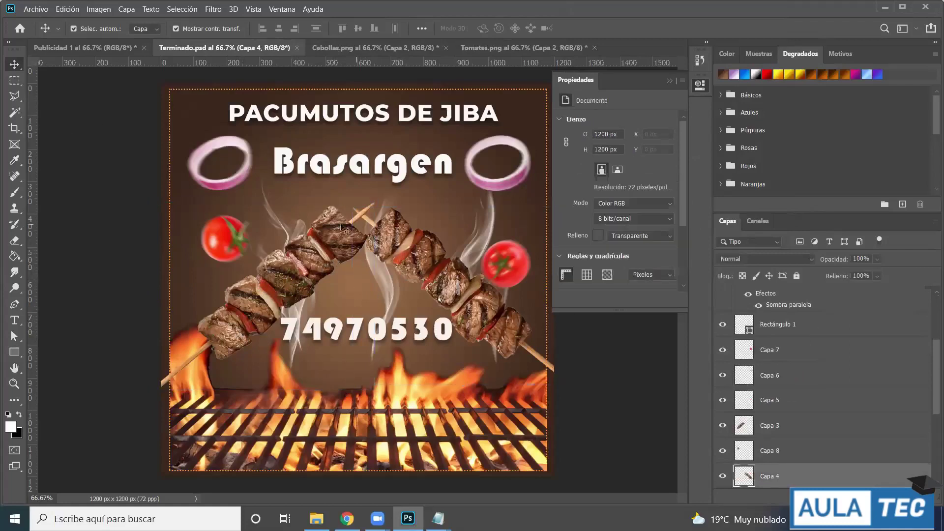
{"action": "left_click", "coordinate": [324, 247]}
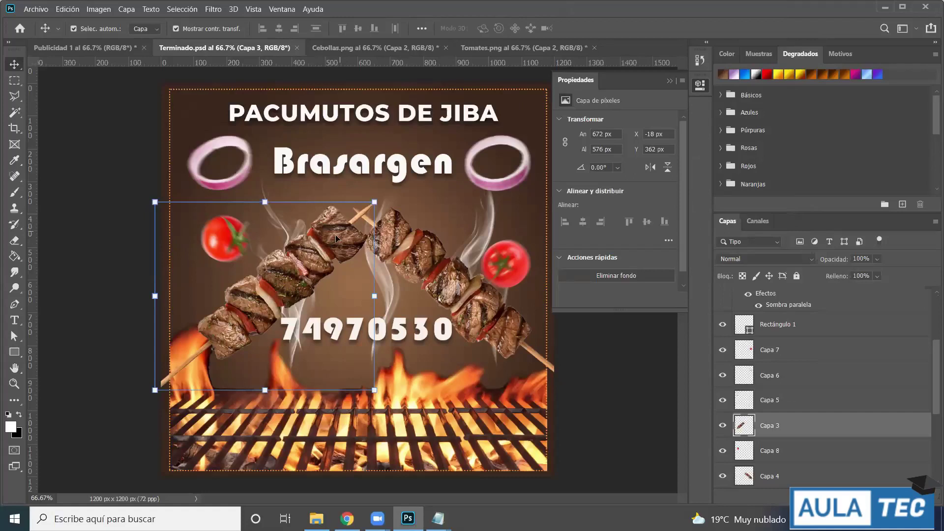
{"action": "left_click", "coordinate": [408, 257]}
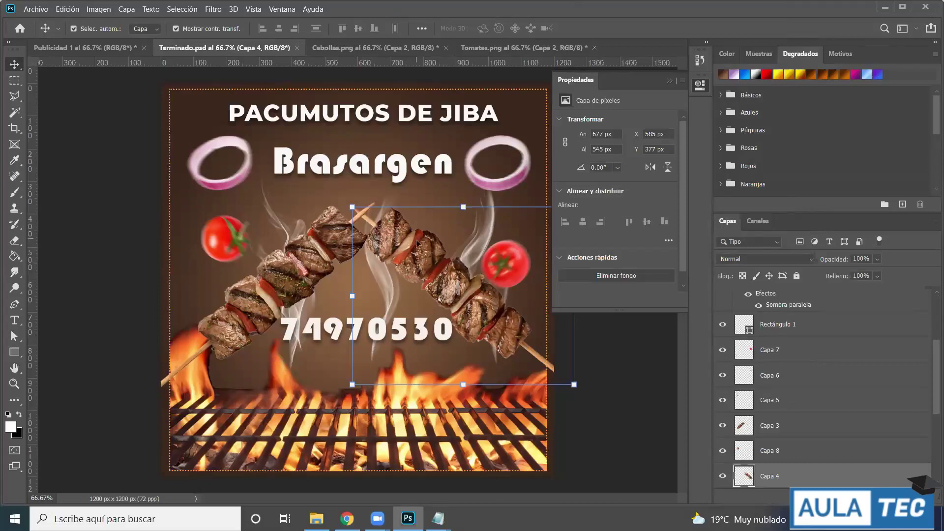
{"action": "left_click", "coordinate": [298, 265]}
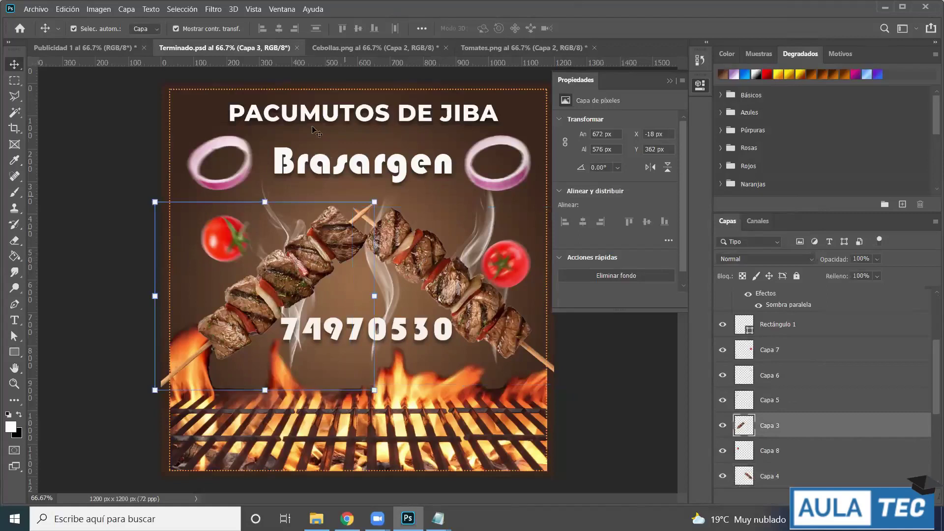
- Return to the Publicidad 1 document and open the Pacumutos image from the Clase Photoshop folder
{"action": "left_click", "coordinate": [83, 48]}
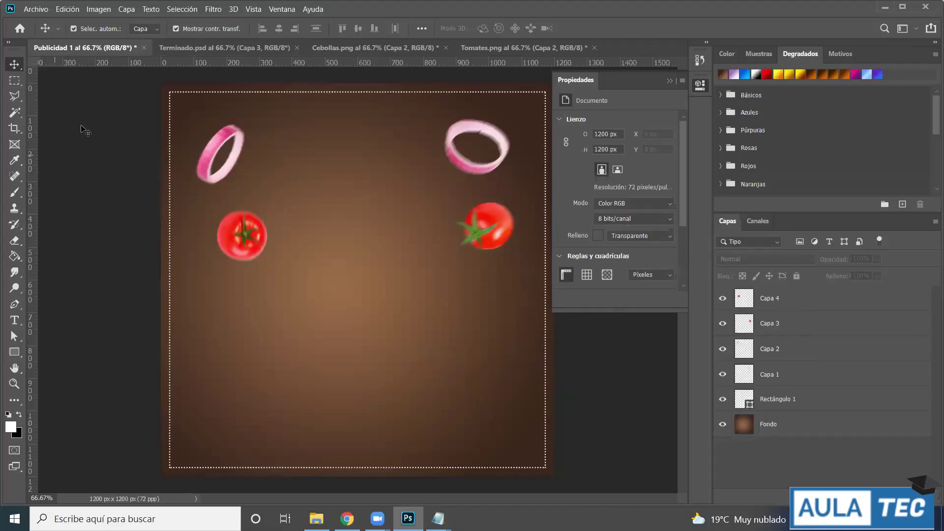
{"action": "left_click", "coordinate": [30, 11]}
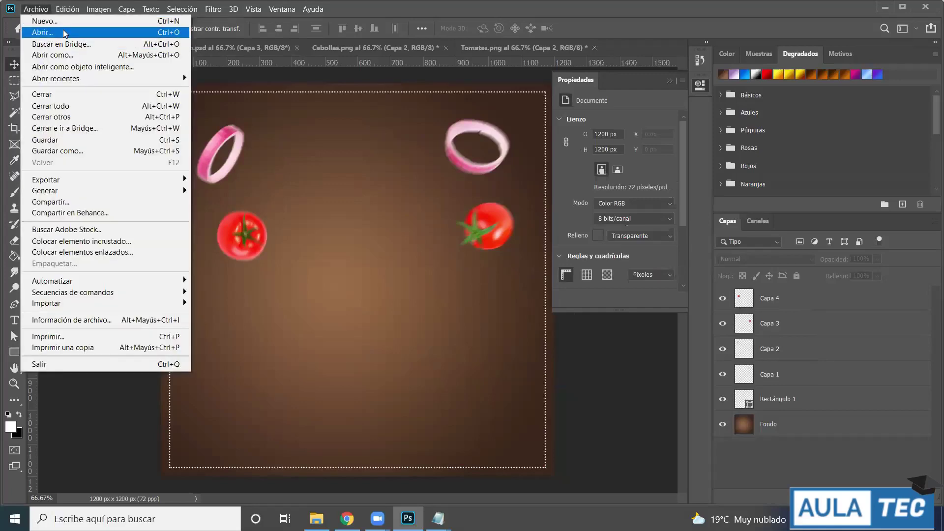
{"action": "left_click", "coordinate": [42, 32]}
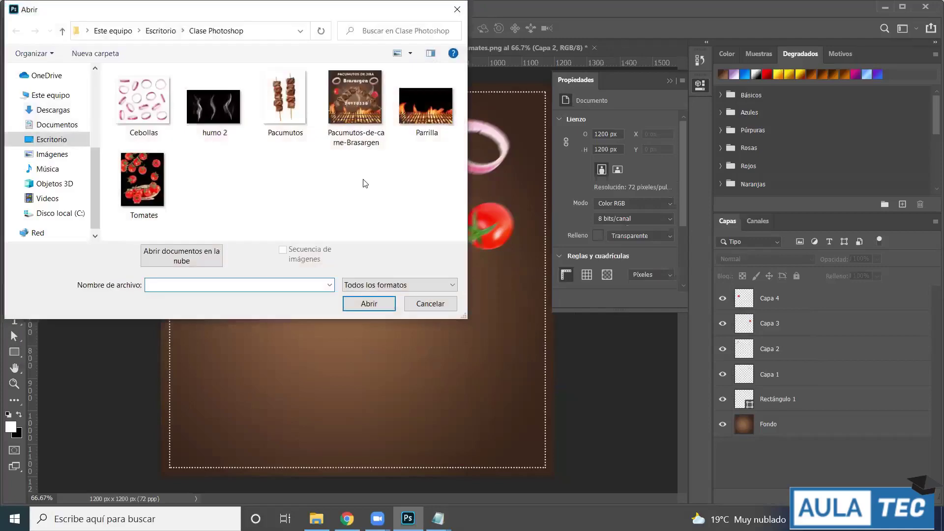
{"action": "left_click", "coordinate": [281, 104]}
{"action": "double_click", "coordinate": [295, 110]}
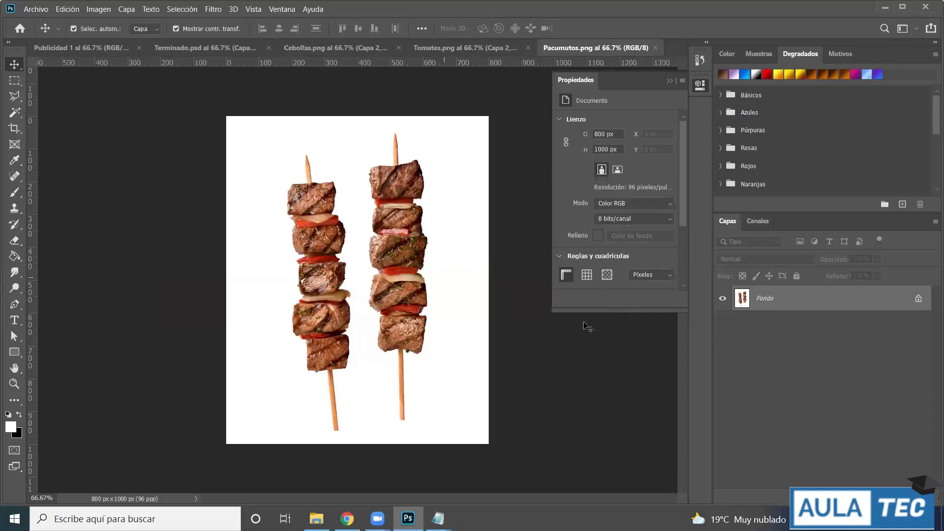
- Unlock the Fondo layer of Pacumutos.png, leaving its blending options at their defaults
{"action": "left_click", "coordinate": [919, 300]}
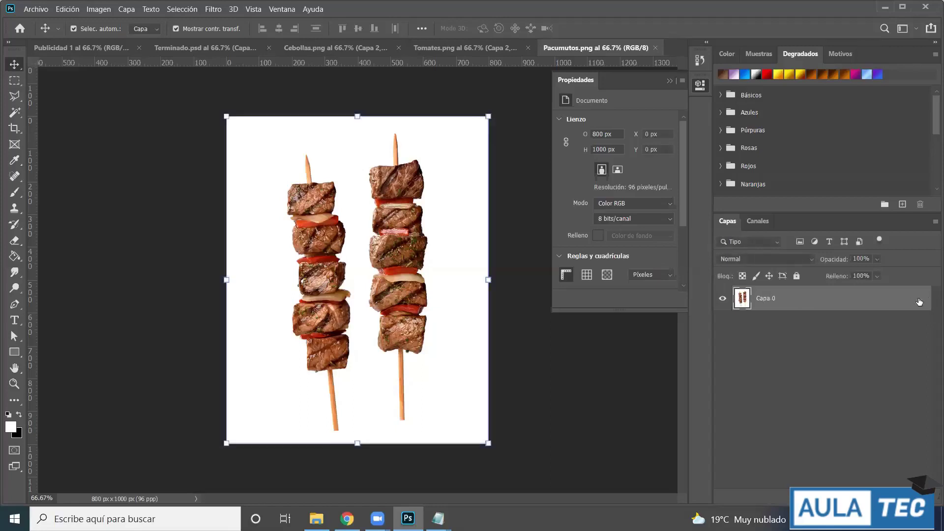
{"action": "double_click", "coordinate": [919, 301]}
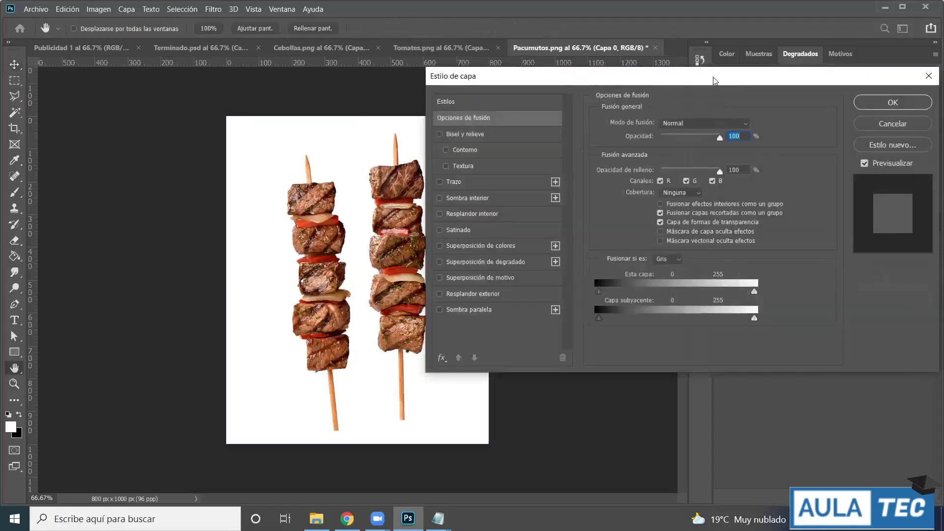
{"action": "left_click_drag", "start_coordinate": [725, 85], "coordinate": [651, 79]}
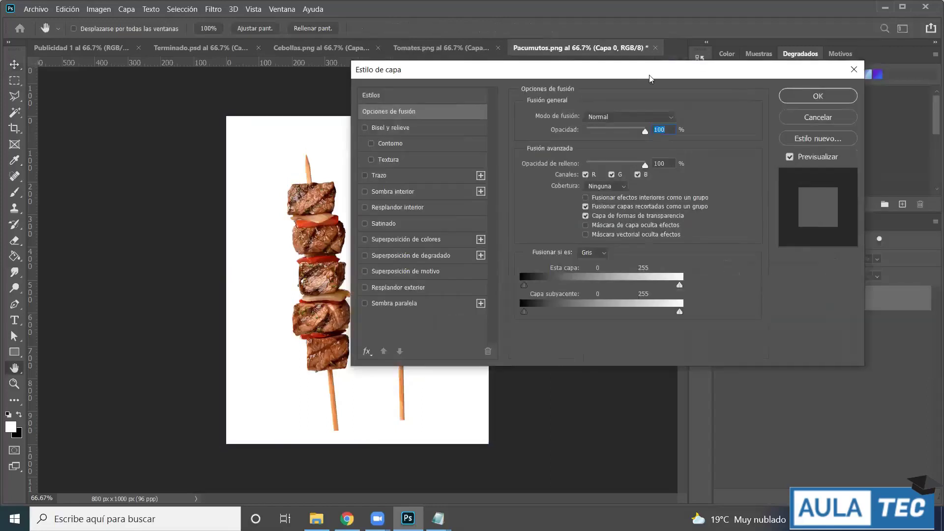
{"action": "left_click", "coordinate": [788, 101]}
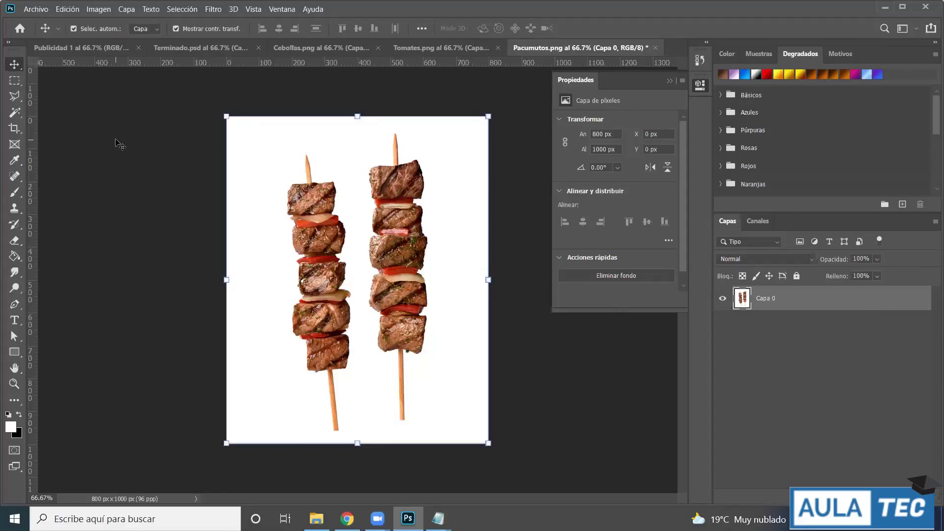
- Delete the white background around the skewers using the Magic Wand at tolerance 10, and clear the selection
{"action": "left_click", "coordinate": [18, 116]}
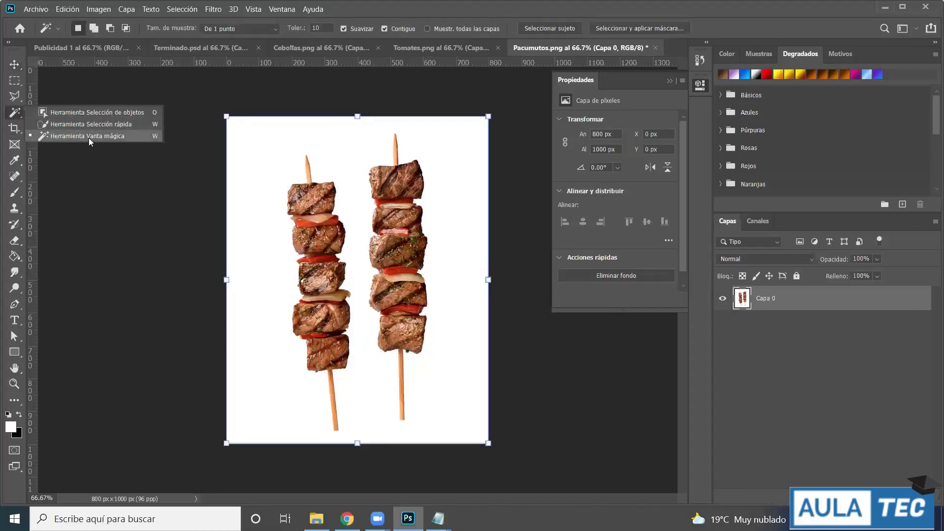
{"action": "left_click", "coordinate": [89, 137]}
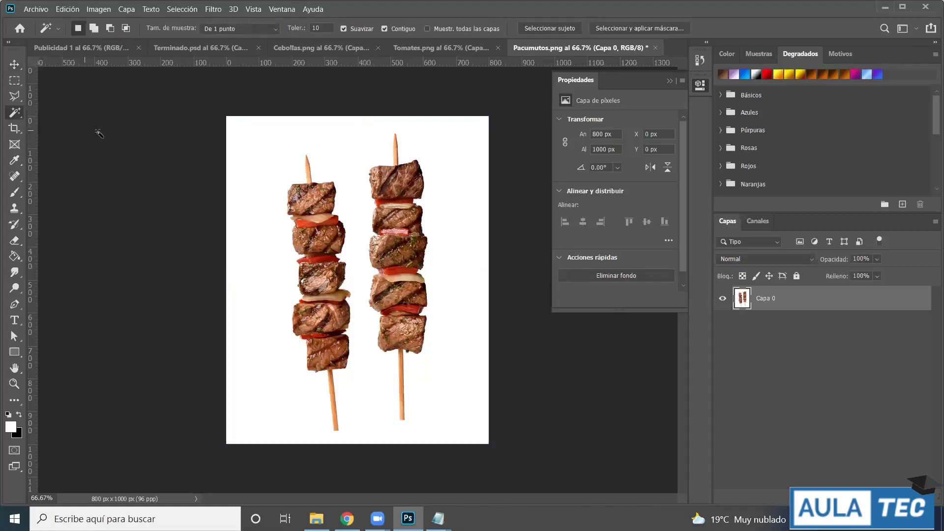
{"action": "left_click", "coordinate": [270, 140]}
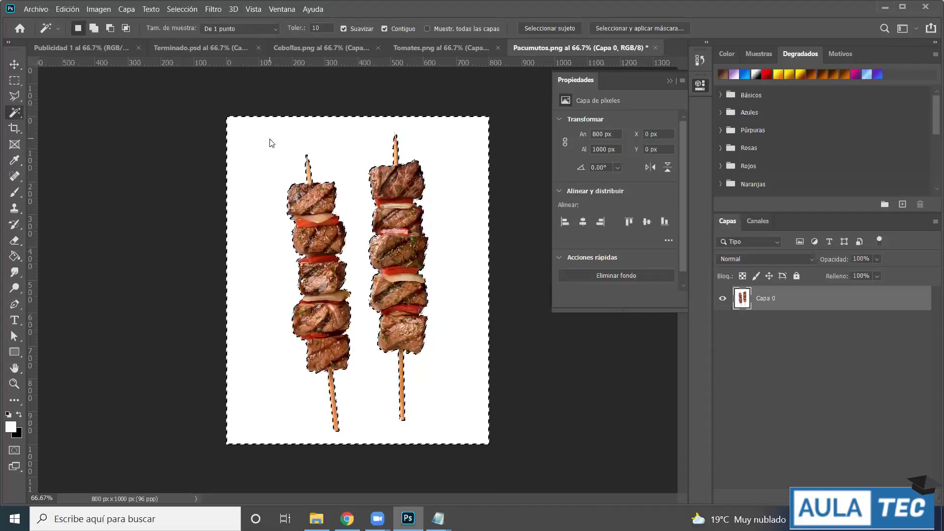
{"action": "key", "text": "Delete"}
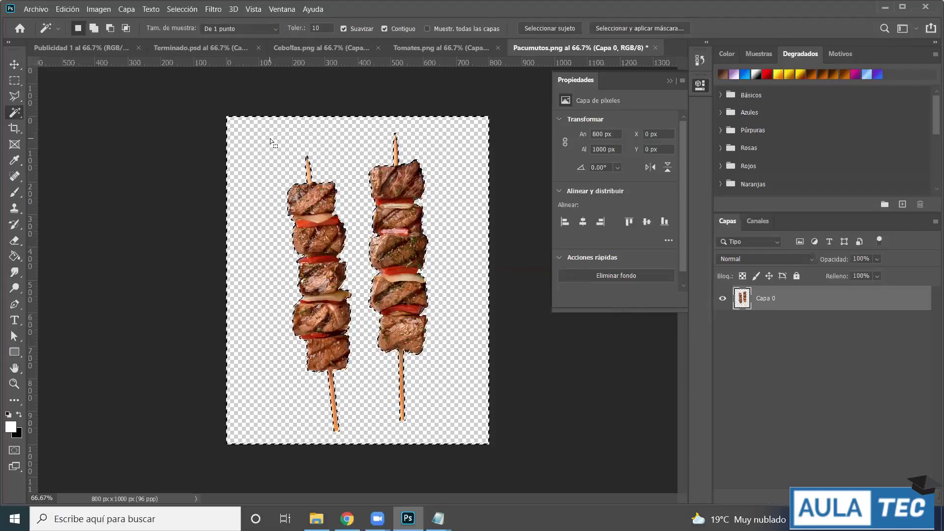
{"action": "key", "text": "ctrl+d"}
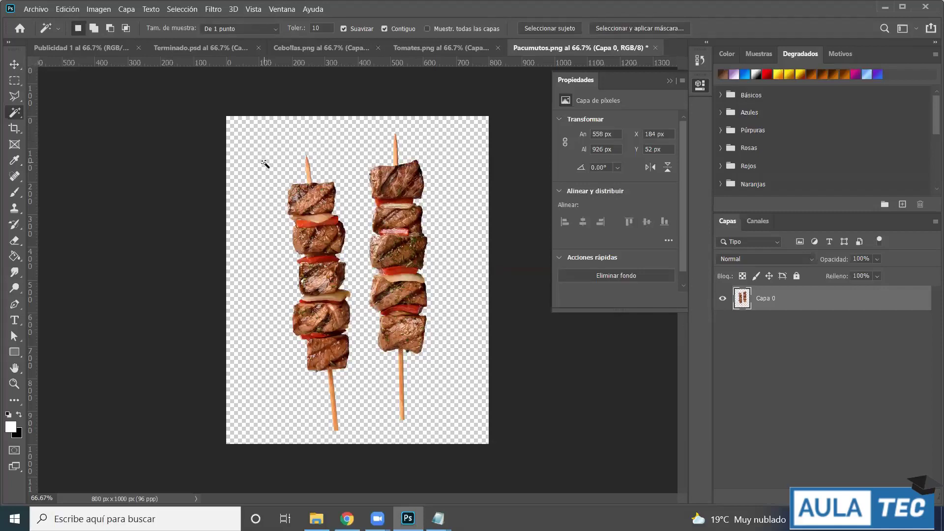
- Move the layer with both skewers slightly up and to the left, to about X 145 px and Y 16 px
{"action": "left_click", "coordinate": [14, 64]}
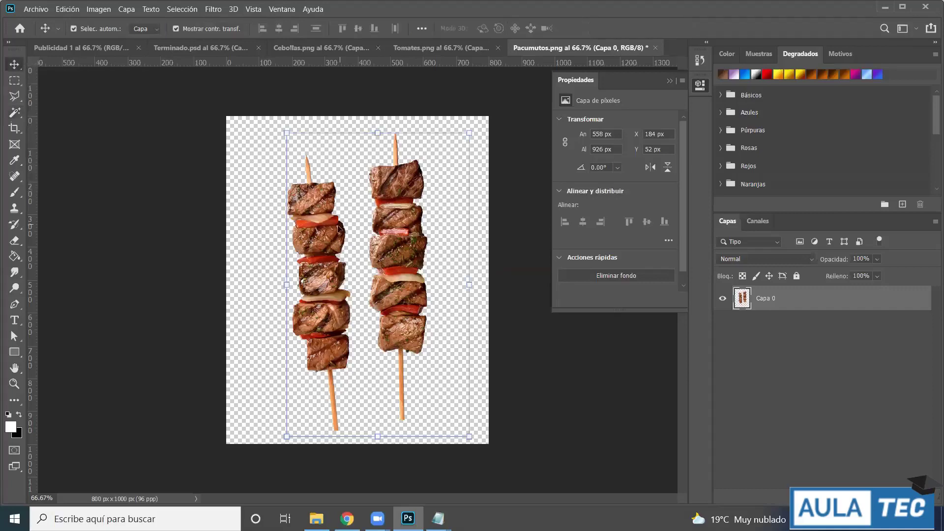
{"action": "left_click_drag", "start_coordinate": [331, 225], "coordinate": [318, 216]}
{"action": "left_click", "coordinate": [249, 190]}
{"action": "left_click", "coordinate": [295, 200]}
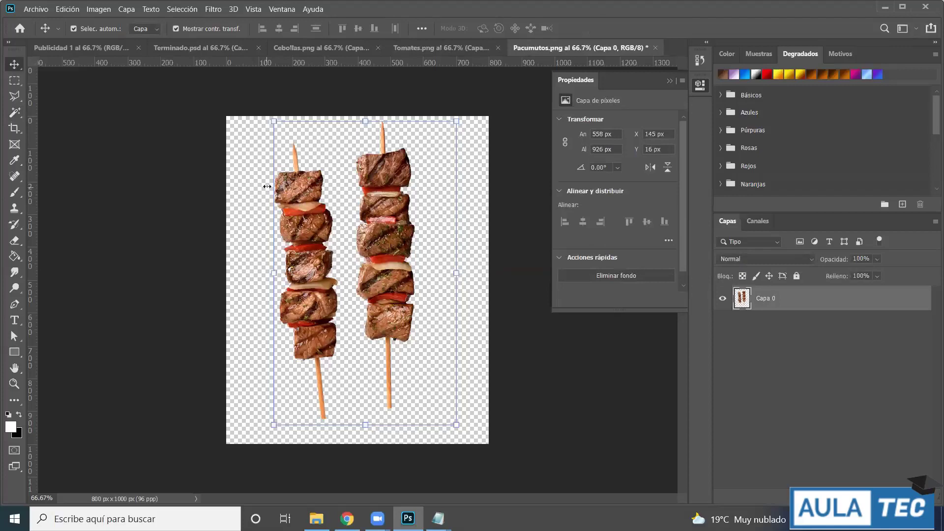
- Select the left-hand skewer with a rectangular marquee about 294 × 905 px and copy it onto a new layer
{"action": "left_click", "coordinate": [20, 81]}
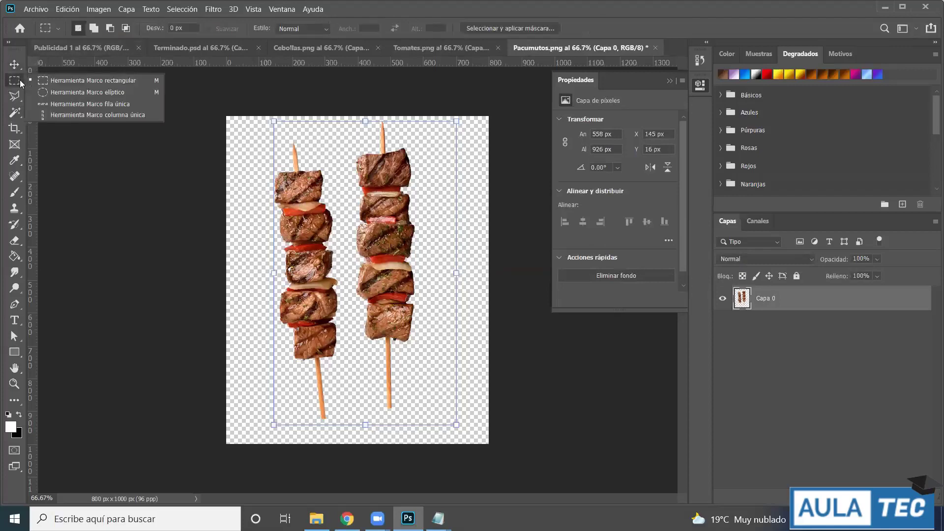
{"action": "left_click", "coordinate": [107, 84]}
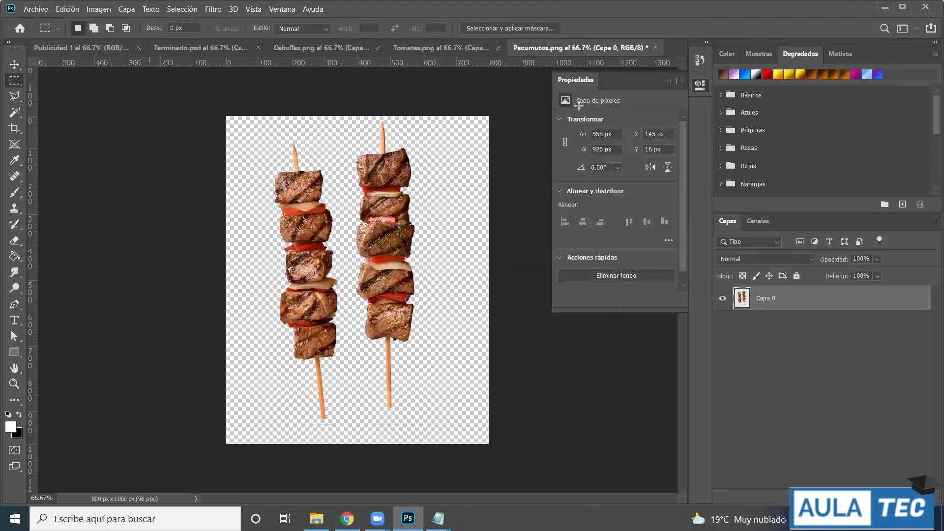
{"action": "right_click", "coordinate": [14, 80]}
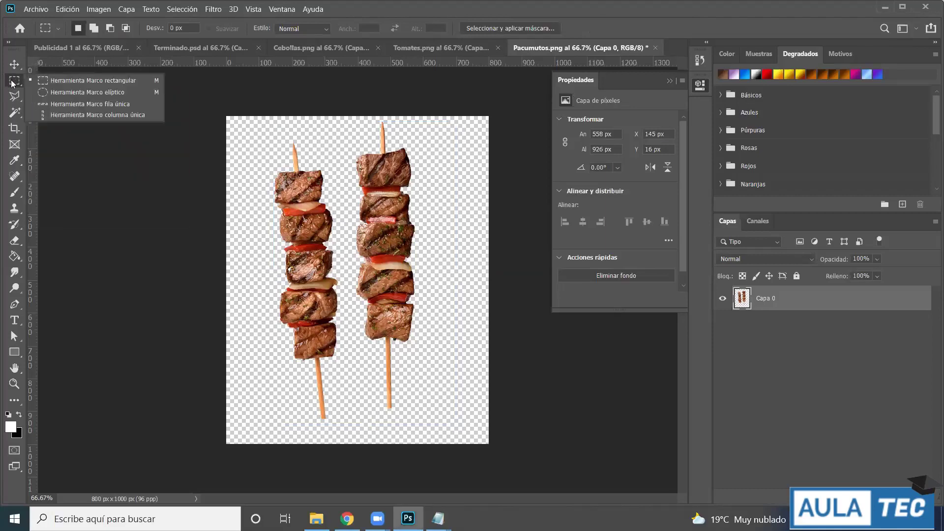
{"action": "left_click", "coordinate": [63, 82]}
{"action": "left_click_drag", "start_coordinate": [256, 130], "coordinate": [349, 426]}
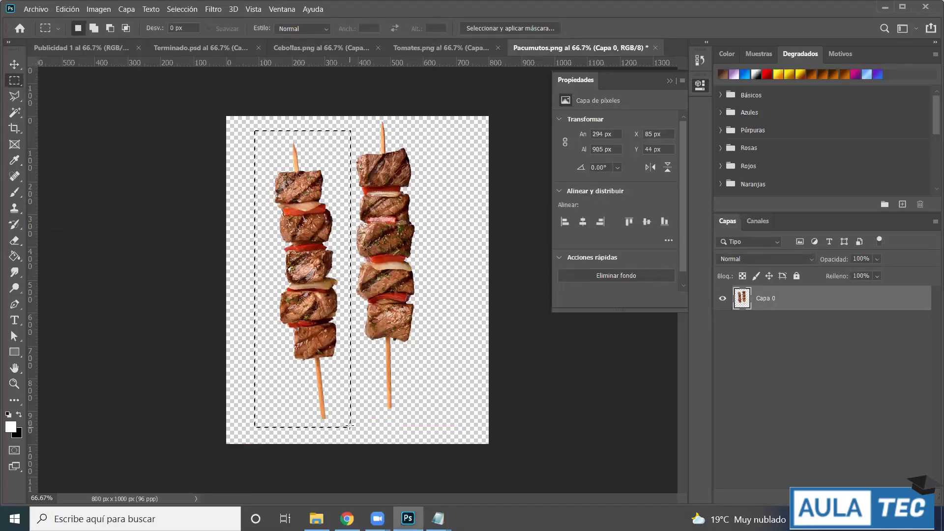
{"action": "right_click", "coordinate": [297, 197]}
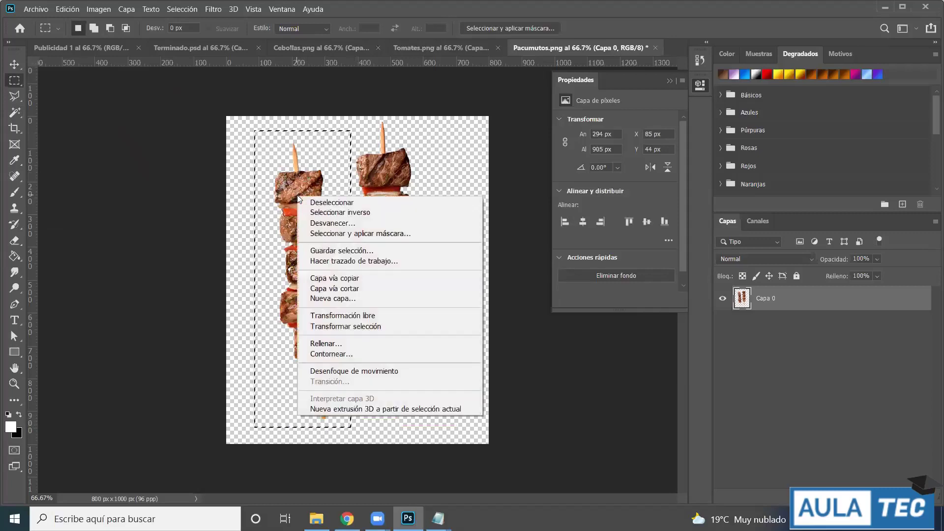
{"action": "left_click", "coordinate": [371, 281]}
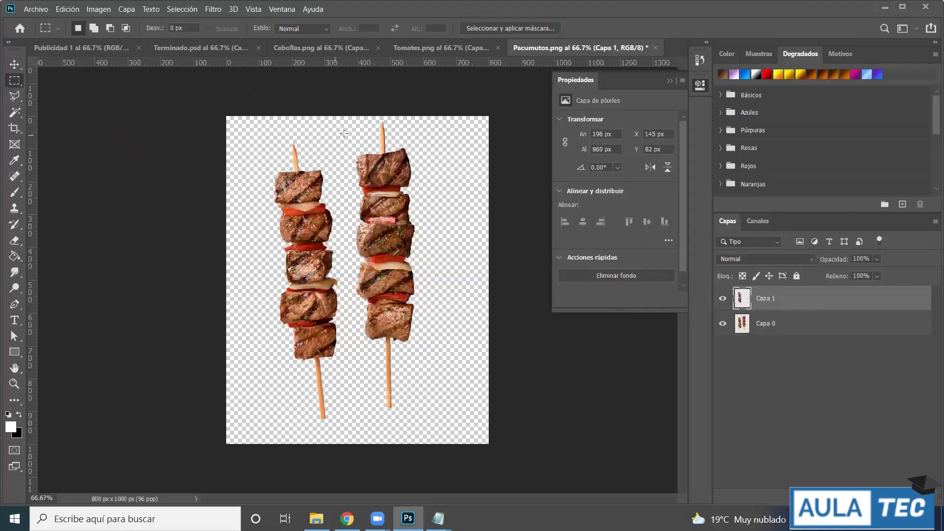
- Select the right-hand skewer with a rectangular marquee about 298 × 923 px and copy it from Capa 0 onto a new layer
{"action": "left_click_drag", "start_coordinate": [347, 118], "coordinate": [444, 421]}
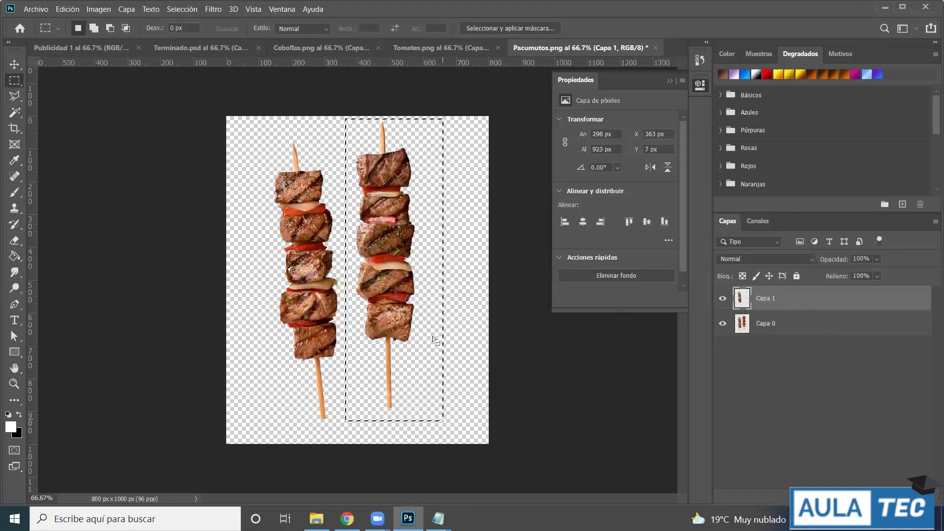
{"action": "right_click", "coordinate": [391, 246]}
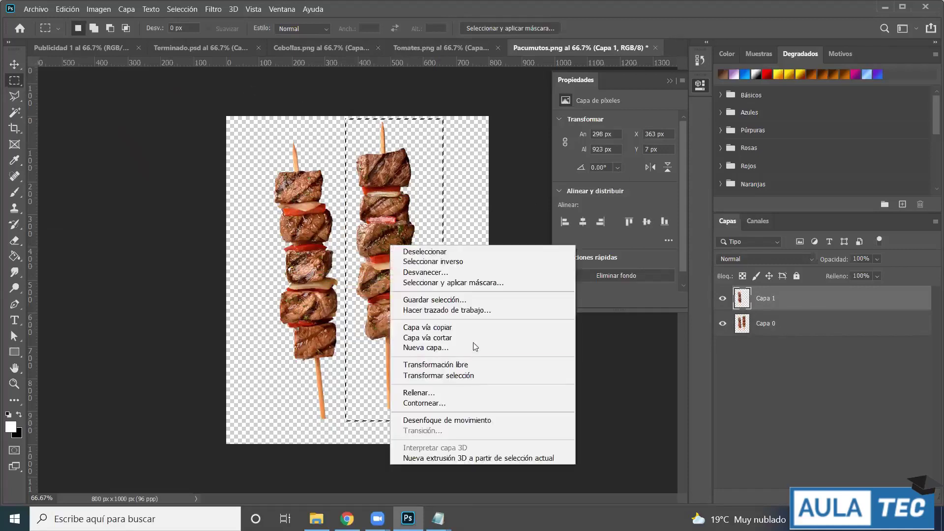
{"action": "left_click", "coordinate": [482, 333]}
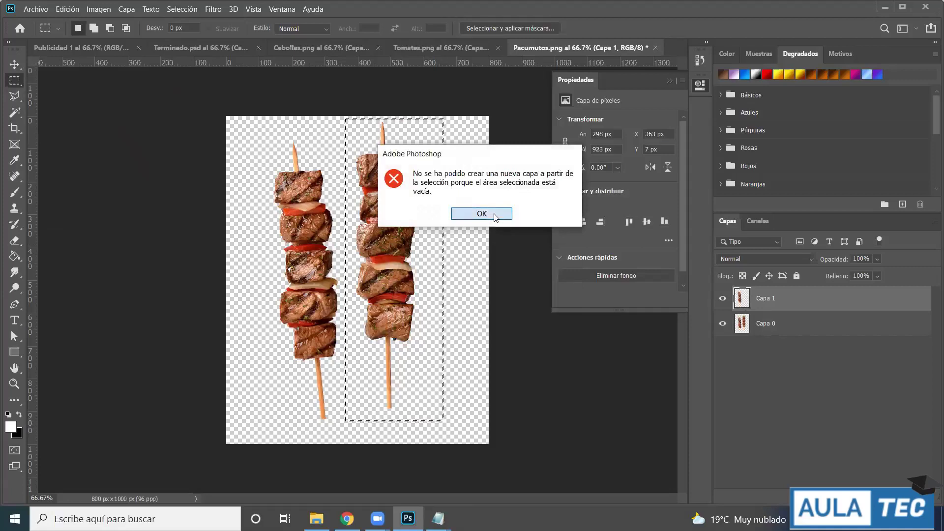
{"action": "left_click", "coordinate": [495, 217]}
{"action": "left_click", "coordinate": [802, 327]}
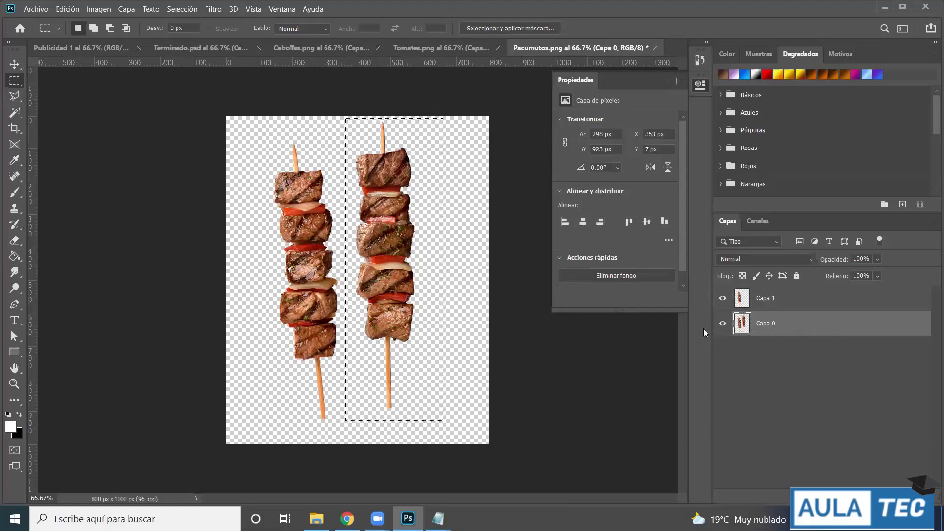
{"action": "right_click", "coordinate": [391, 224]}
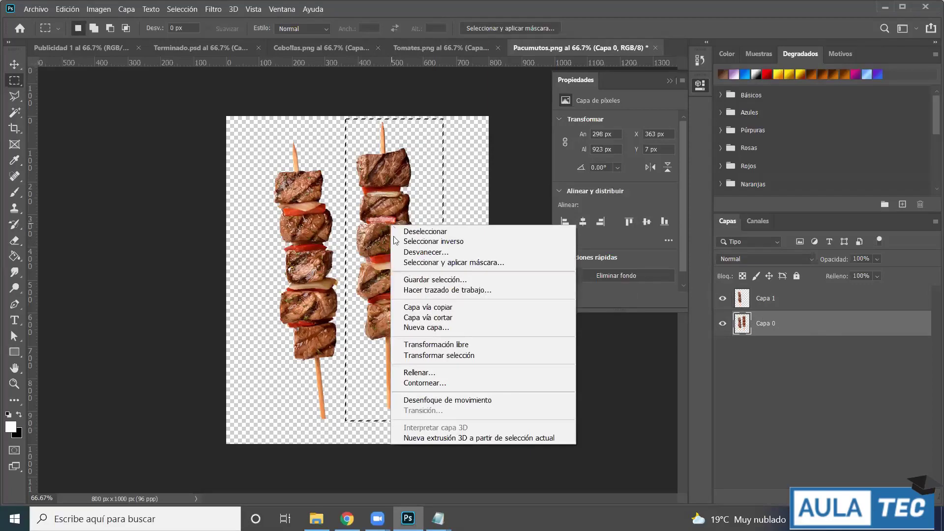
{"action": "left_click", "coordinate": [466, 307]}
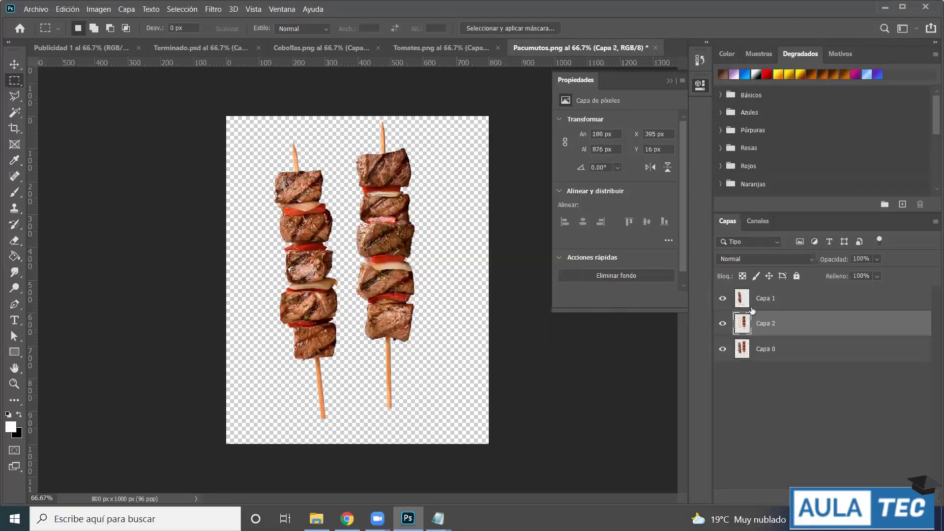
{"action": "left_click", "coordinate": [771, 306]}
{"action": "left_click", "coordinate": [758, 322]}
- Copy the left-hand skewer, Capa 1, from Pacumutos.png into Publicidad 1, accepting the colour conversion
{"action": "left_click", "coordinate": [14, 64]}
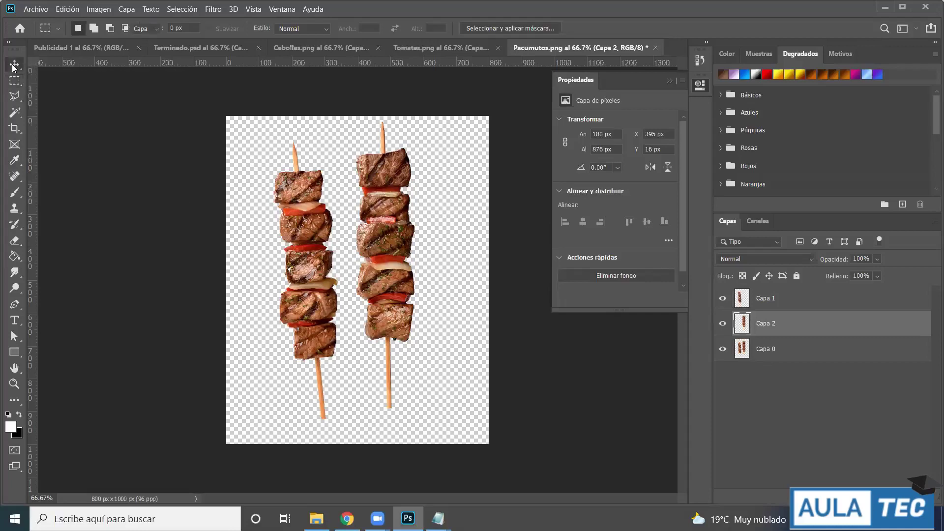
{"action": "left_click", "coordinate": [298, 211]}
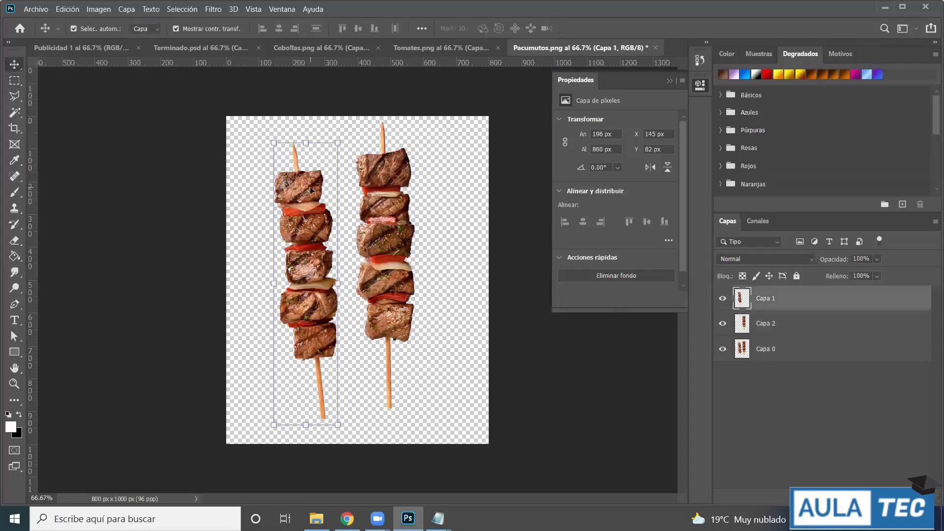
{"action": "left_click_drag", "start_coordinate": [307, 206], "coordinate": [471, 264]}
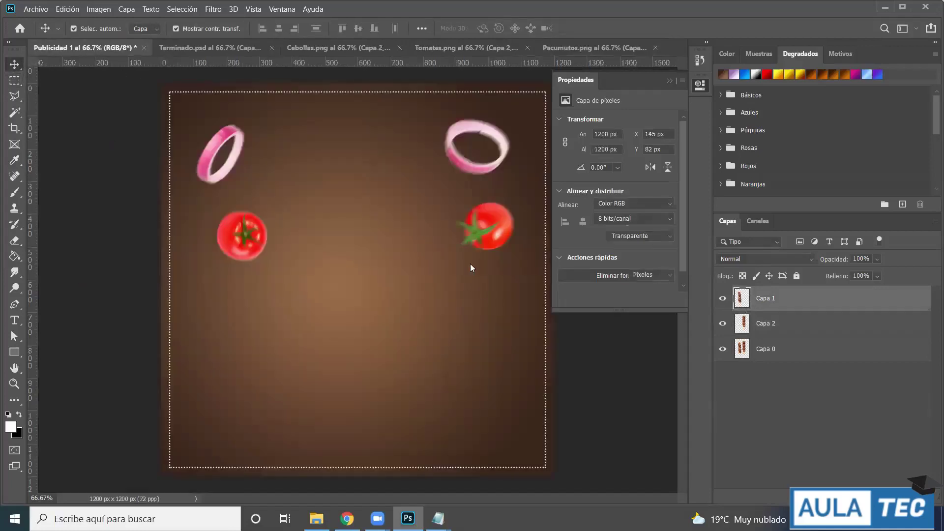
{"action": "left_click", "coordinate": [500, 244]}
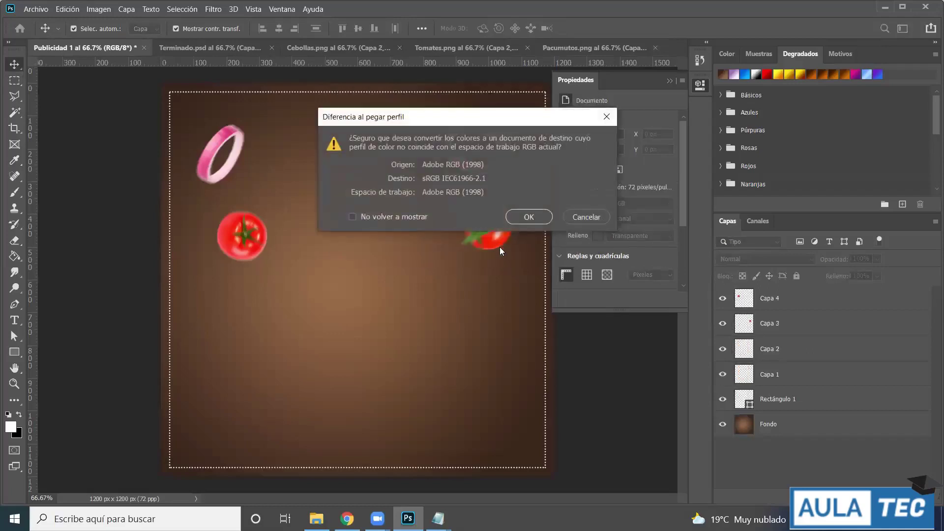
{"action": "left_click", "coordinate": [530, 218]}
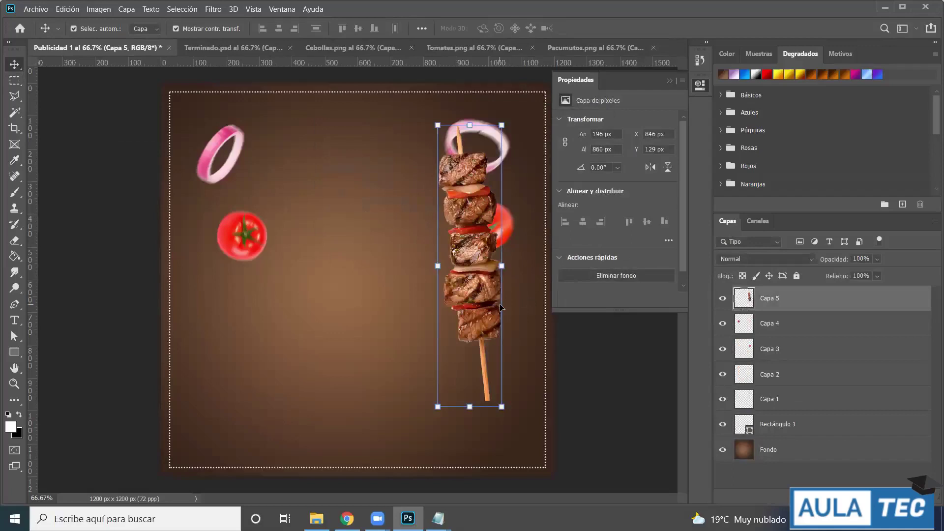
- Rotate the skewer in Capa 5 by 45° and place it on the left side below the tomato, at about X -16 px, Y 364 px
{"action": "left_click_drag", "start_coordinate": [468, 213], "coordinate": [409, 225]}
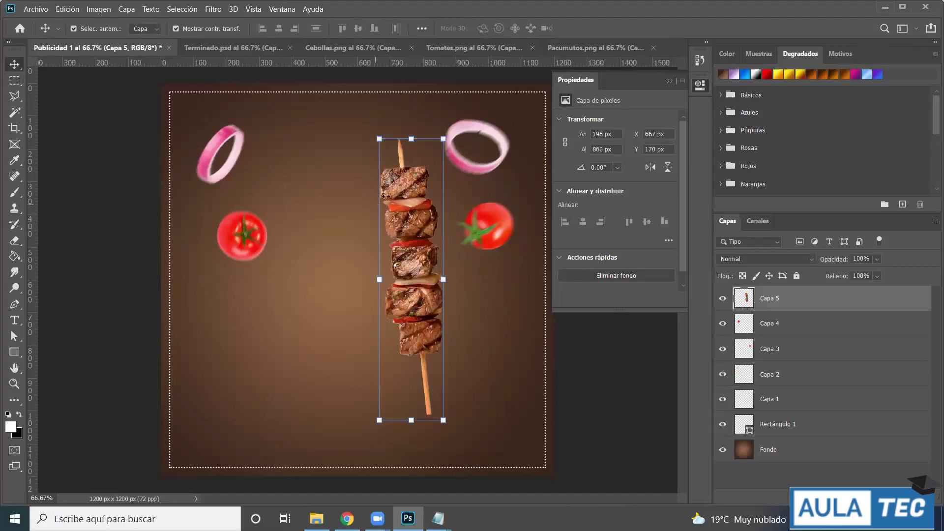
{"action": "left_click", "coordinate": [444, 139]}
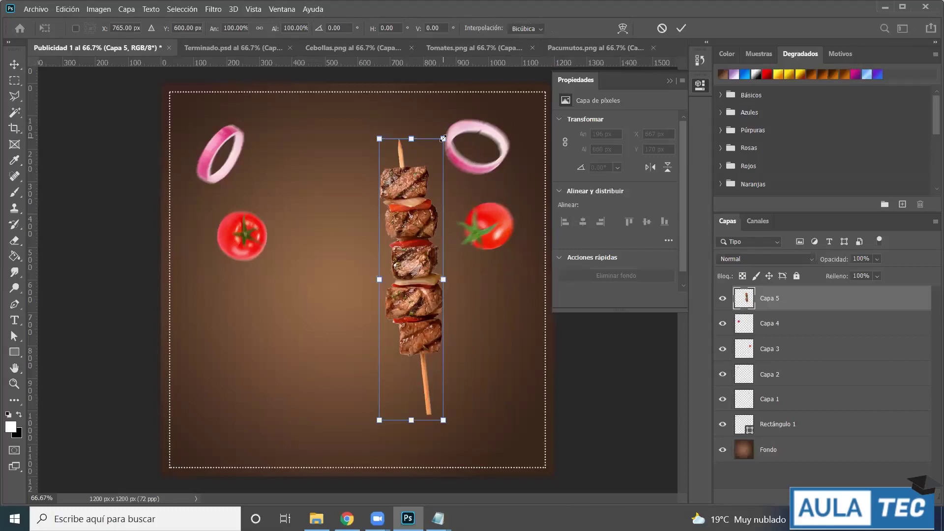
{"action": "left_click", "coordinate": [346, 27]}
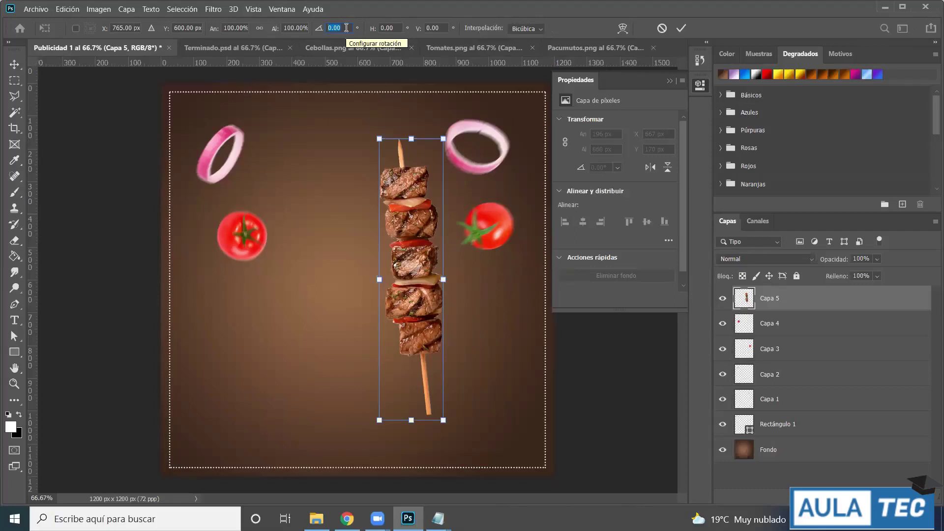
{"action": "type", "text": "45"}
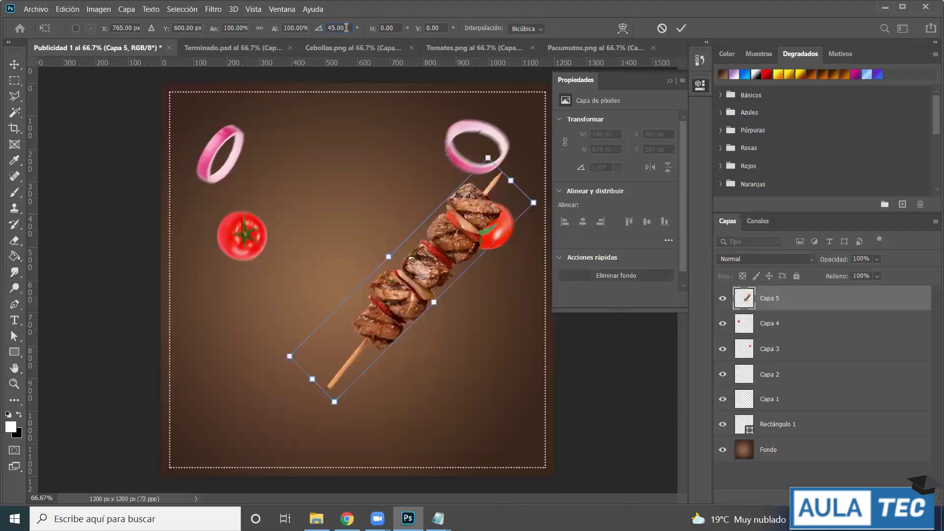
{"action": "left_click_drag", "start_coordinate": [460, 228], "coordinate": [304, 256]}
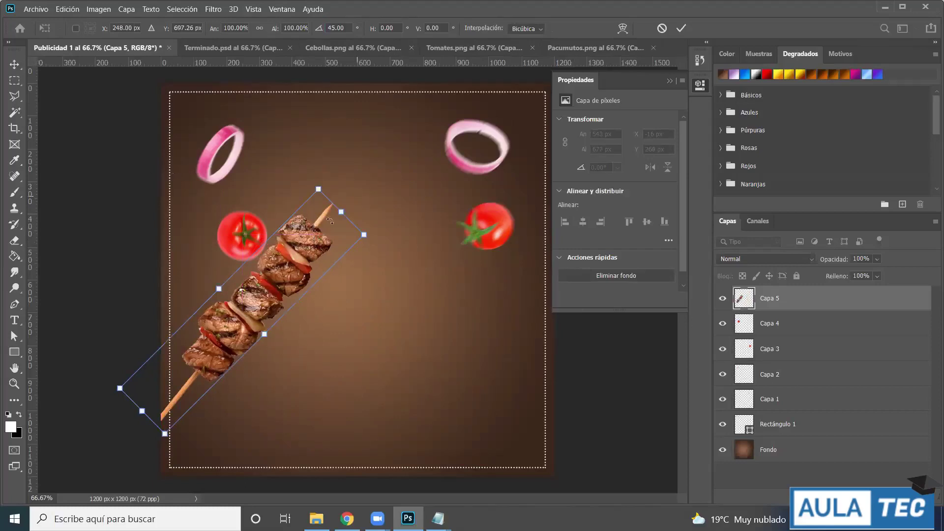
{"action": "key", "text": "Return"}
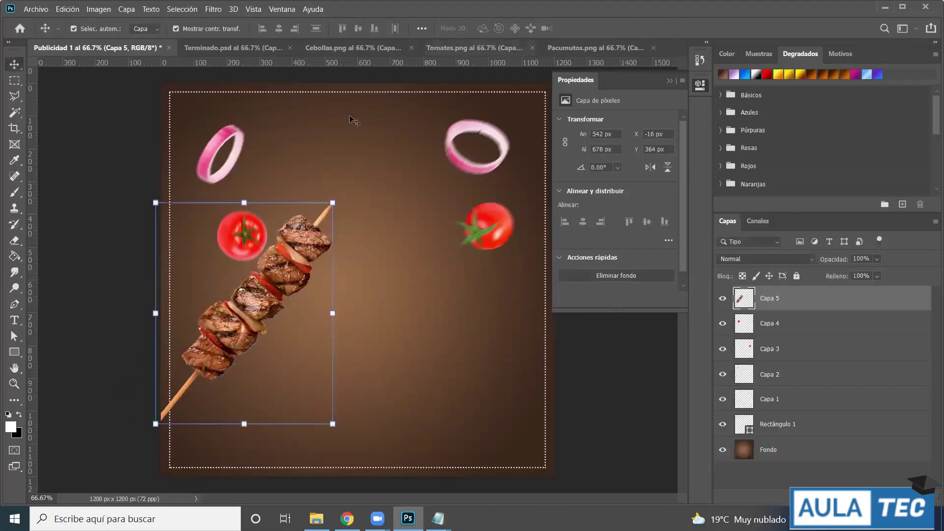
{"action": "left_click", "coordinate": [122, 134]}
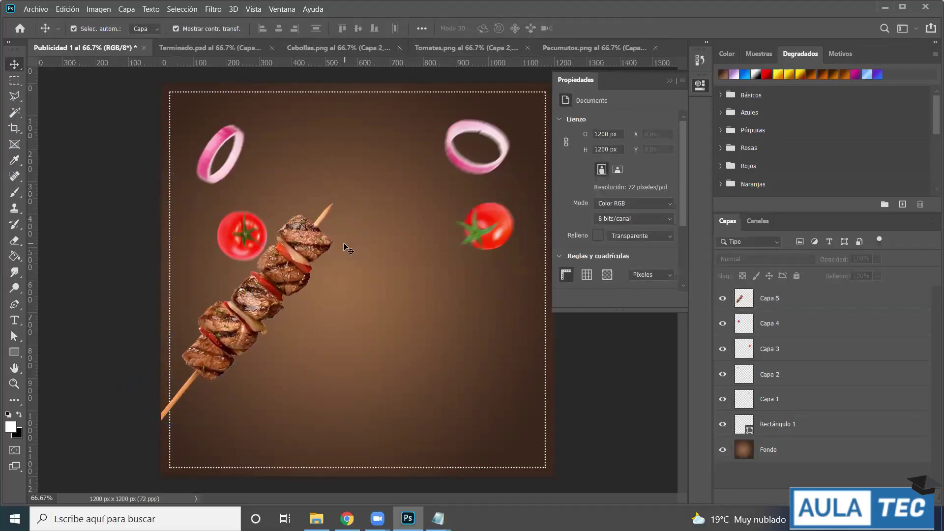
- Copy the right-hand skewer, Capa 2, from Pacumutos.png into Publicidad 1, accepting the colour conversion
{"action": "left_click", "coordinate": [578, 47]}
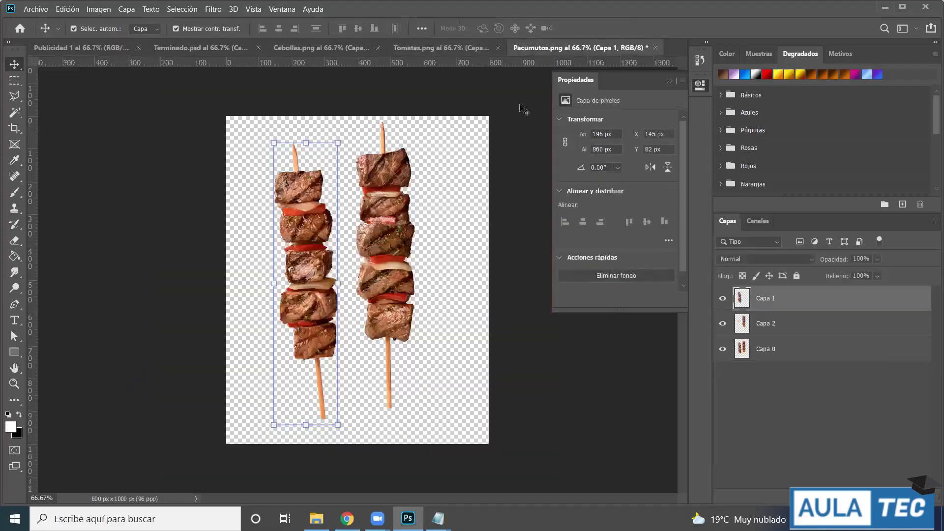
{"action": "left_click", "coordinate": [387, 186]}
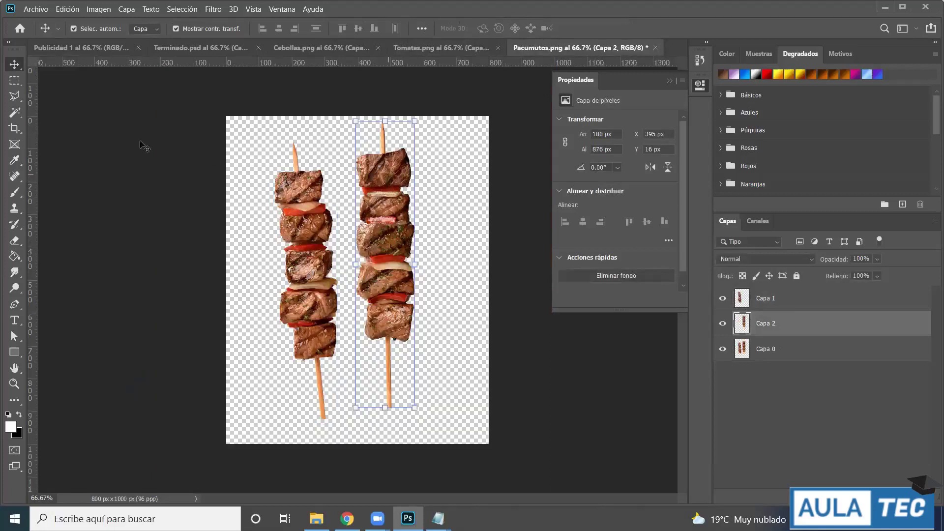
{"action": "right_click", "coordinate": [19, 68]}
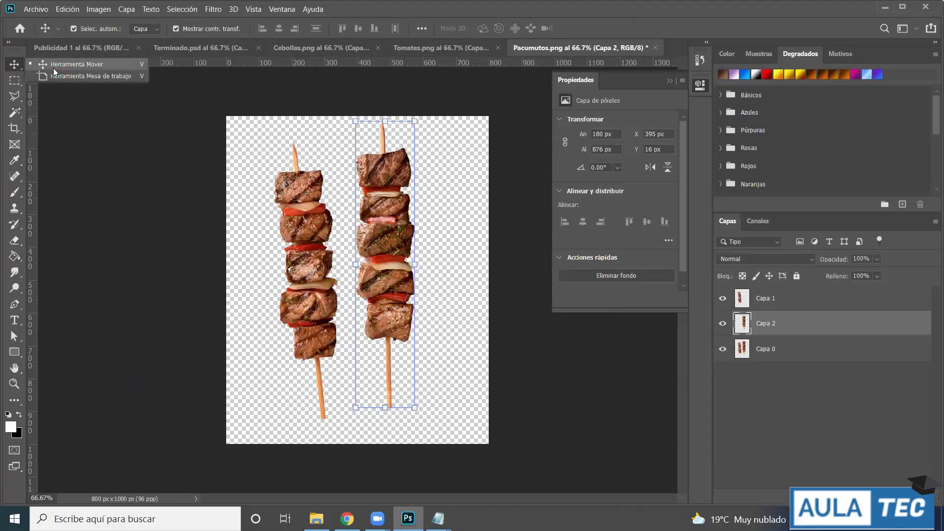
{"action": "left_click", "coordinate": [57, 69]}
{"action": "left_click_drag", "start_coordinate": [392, 201], "coordinate": [327, 147]}
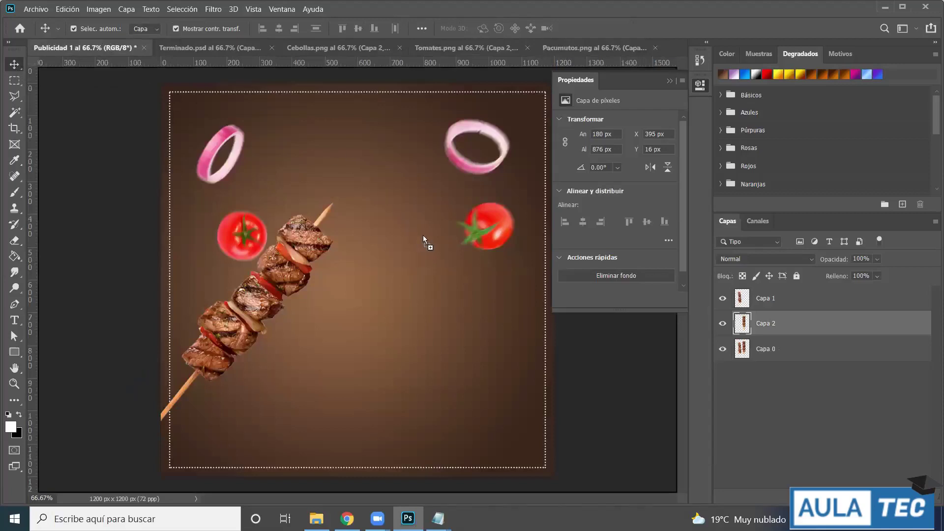
{"action": "left_click_drag", "start_coordinate": [423, 235], "coordinate": [423, 235]}
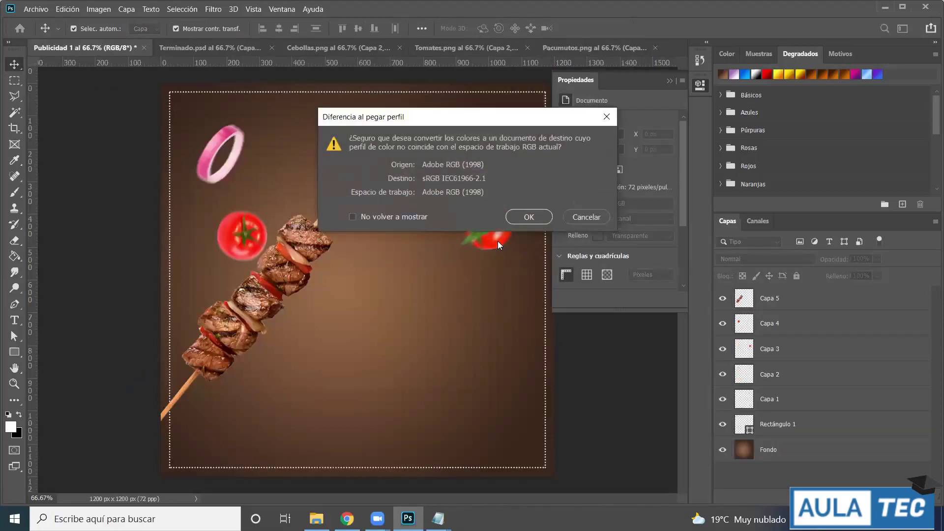
{"action": "left_click", "coordinate": [526, 216]}
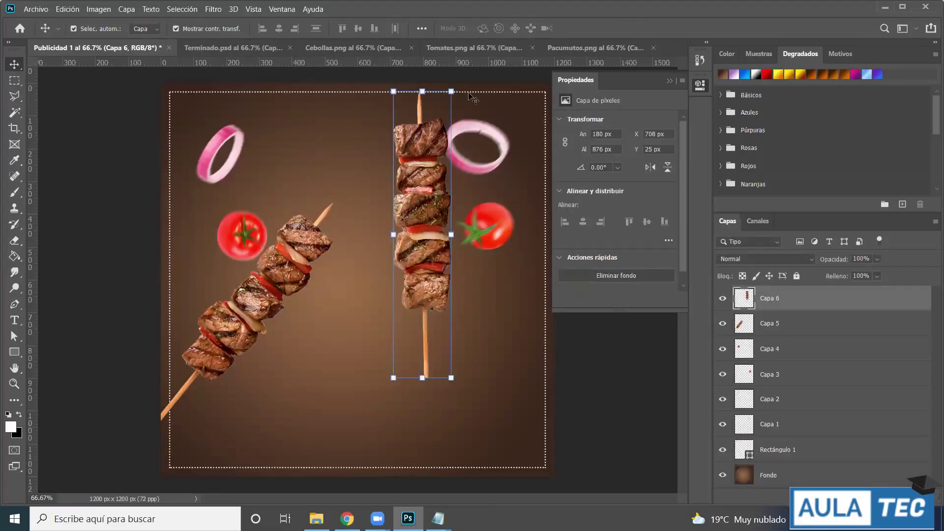
- Rotate the second skewer, Capa 6, by -45° and place it opposite the first one, at about X 529 px, Y 351 px
{"action": "left_click", "coordinate": [450, 91]}
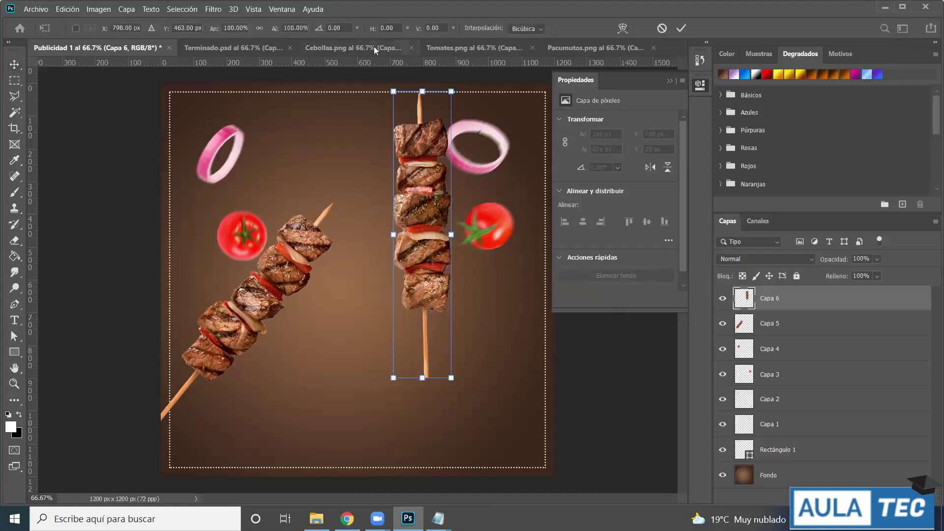
{"action": "left_click", "coordinate": [344, 28]}
{"action": "type", "text": "-4"}
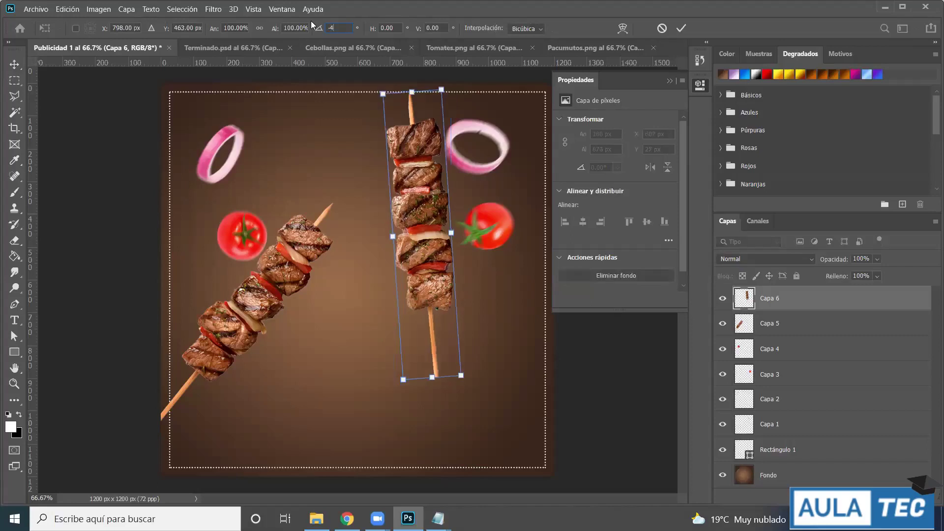
{"action": "type", "text": "5"}
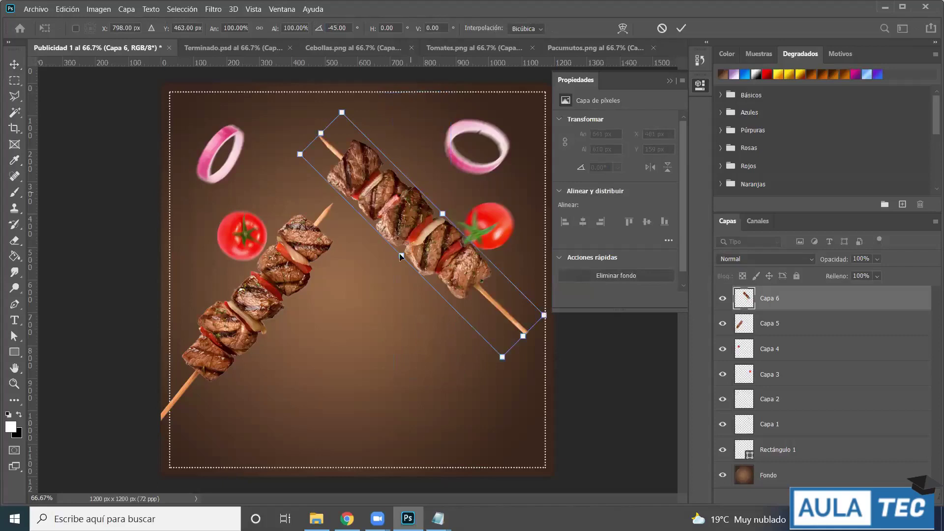
{"action": "left_click_drag", "start_coordinate": [447, 233], "coordinate": [457, 306]}
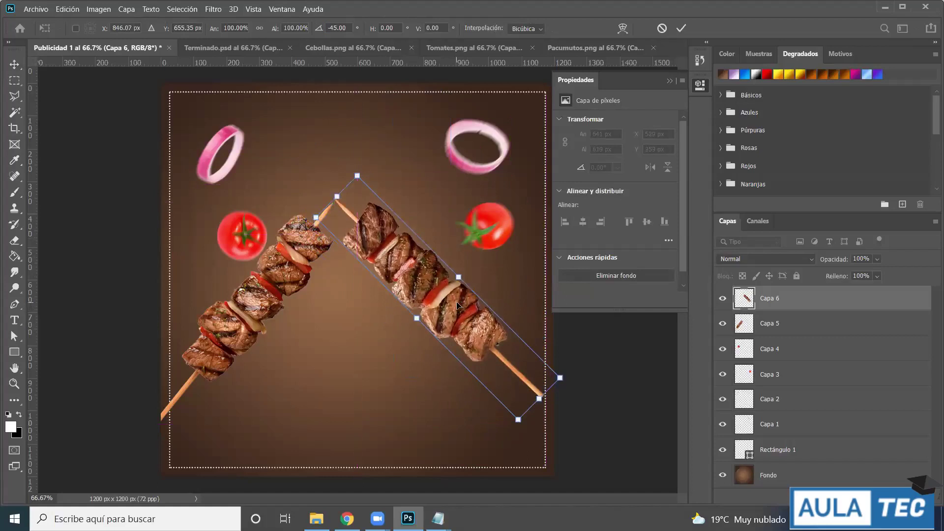
{"action": "key", "text": "Return"}
{"action": "left_click", "coordinate": [150, 133]}
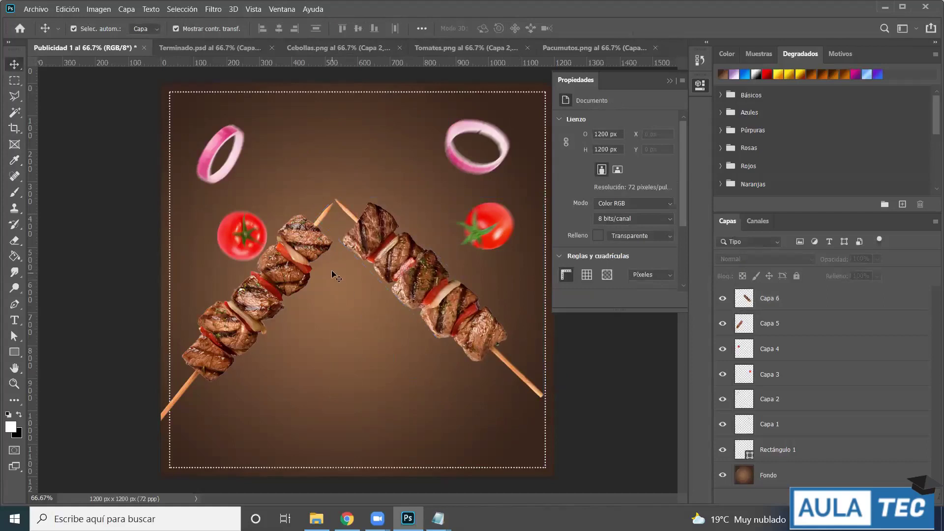
- Move the left-hand skewer to about X 0 px, Y 378 px and rotate it about 16.4° further clockwise
{"action": "left_click_drag", "start_coordinate": [301, 266], "coordinate": [303, 269]}
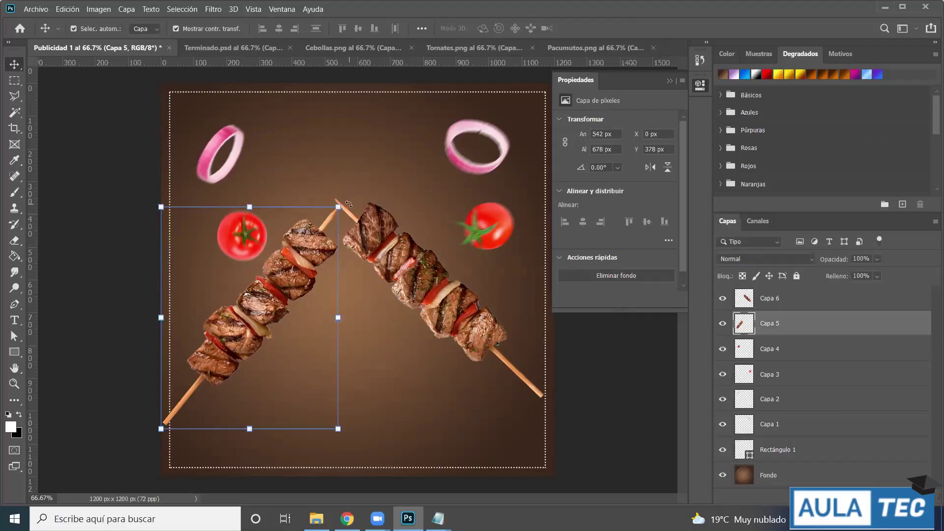
{"action": "left_click_drag", "start_coordinate": [348, 201], "coordinate": [392, 222]}
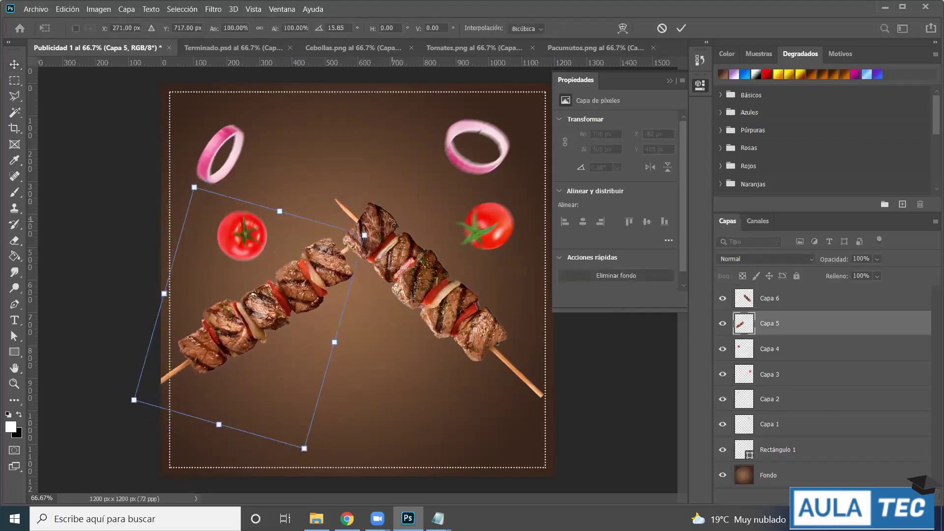
{"action": "left_click_drag", "start_coordinate": [385, 236], "coordinate": [385, 235]}
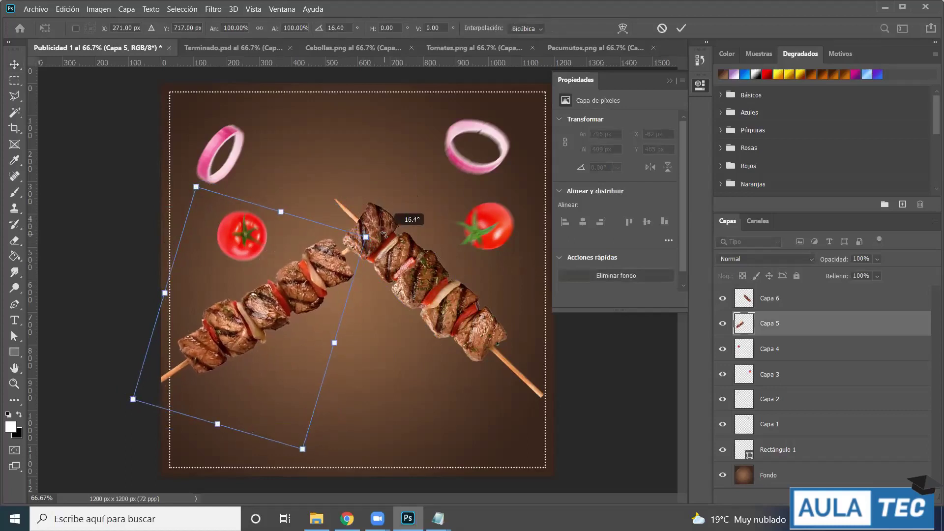
{"action": "key", "text": "Escape"}
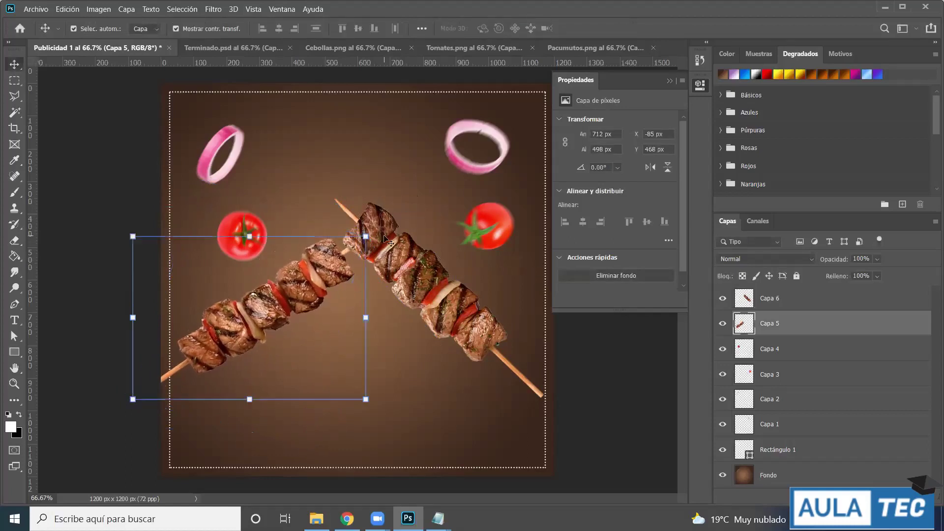
- Rotate the right-hand skewer about -12.7° and move it down and left to about X 442 px, Y 488 px
{"action": "left_click", "coordinate": [416, 273]}
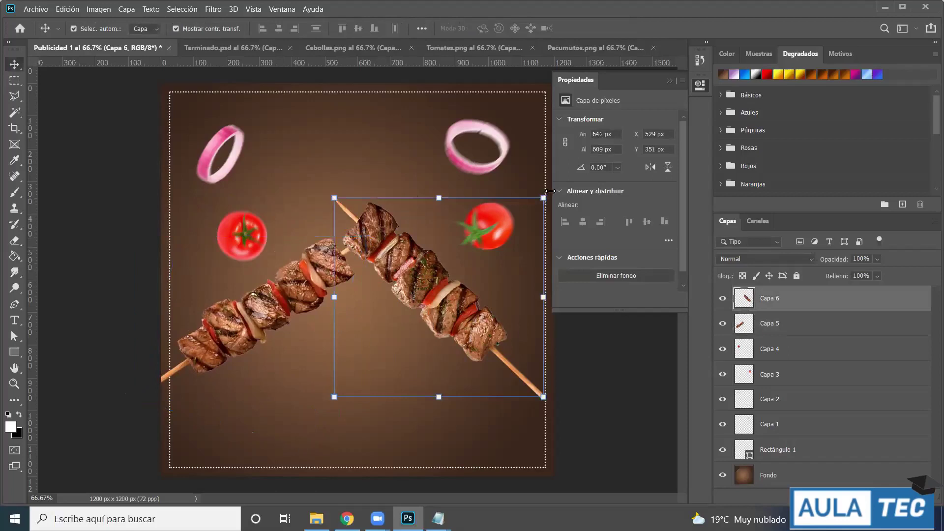
{"action": "key", "text": "ctrl+t"}
{"action": "left_click_drag", "start_coordinate": [550, 190], "coordinate": [513, 176]}
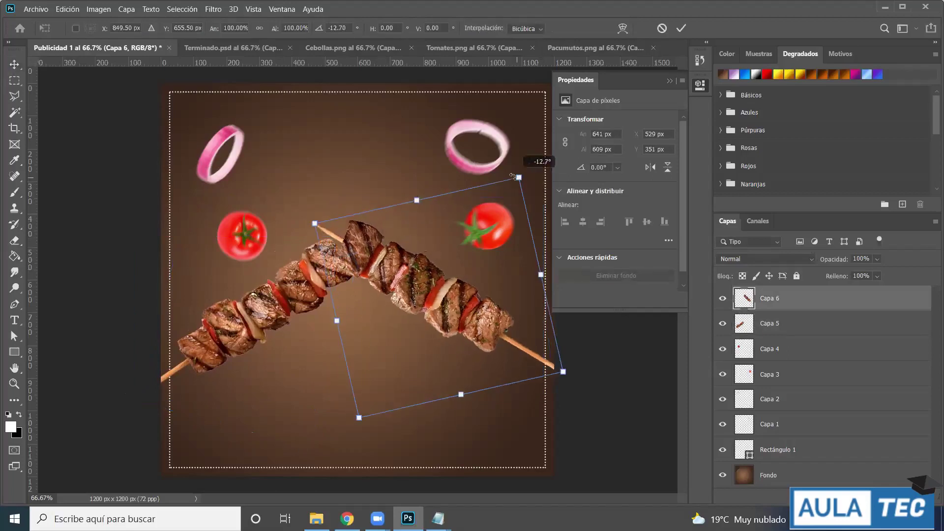
{"action": "left_click_drag", "start_coordinate": [454, 302], "coordinate": [447, 323]}
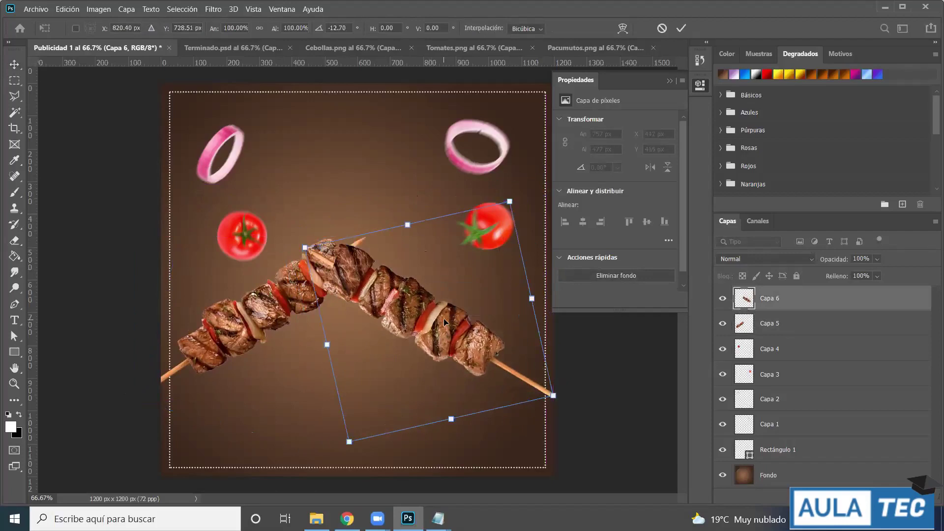
{"action": "key", "text": "Return"}
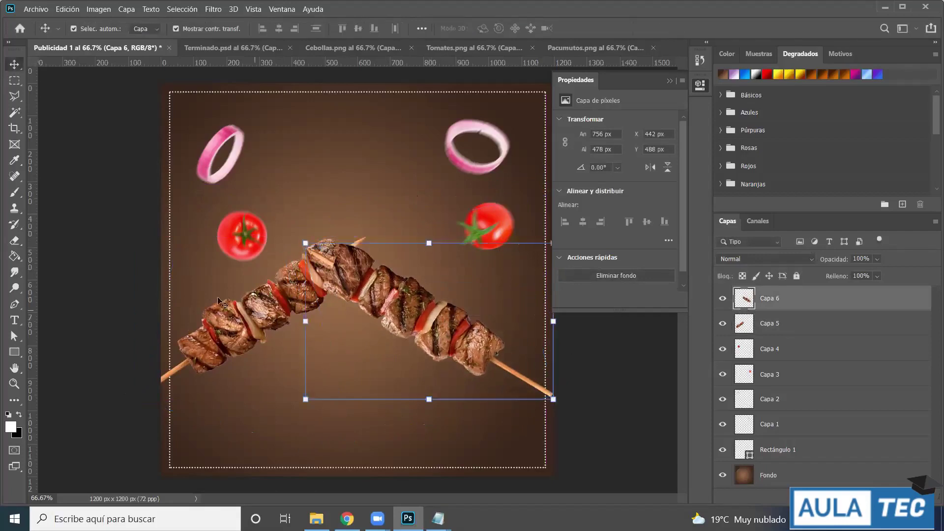
- Spread the skewers slightly outward and downward so that only their upper stick tips cross near the centre
{"action": "left_click_drag", "start_coordinate": [262, 309], "coordinate": [244, 319]}
{"action": "mouse_move", "coordinate": [450, 322]}
{"action": "left_mouse_down"}
{"action": "mouse_move", "coordinate": [464, 327]}
{"action": "mouse_move", "coordinate": [428, 318]}
{"action": "mouse_move", "coordinate": [456, 329]}
{"action": "left_mouse_up"}
{"action": "left_click", "coordinate": [93, 236]}
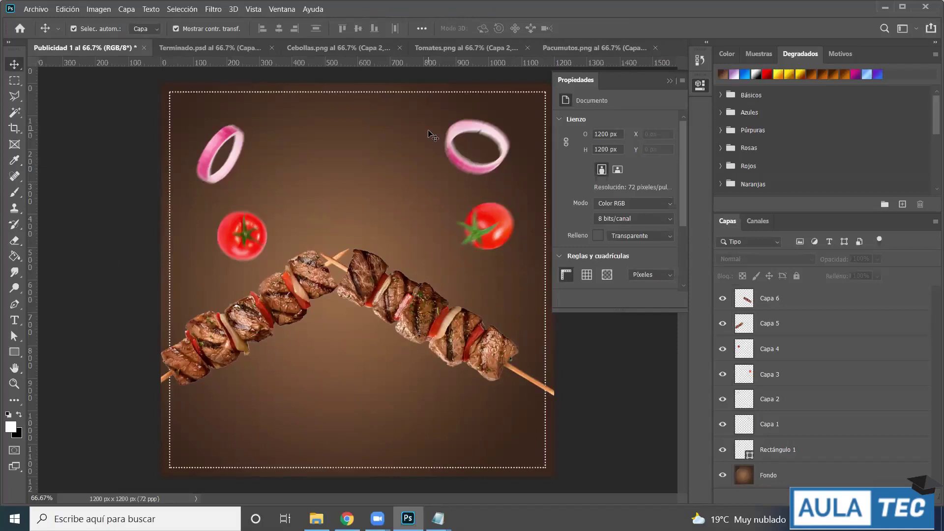
- Examine the flaming grill image along the lower edge of Terminado.psd and return to Publicidad 1
{"action": "left_click", "coordinate": [237, 49]}
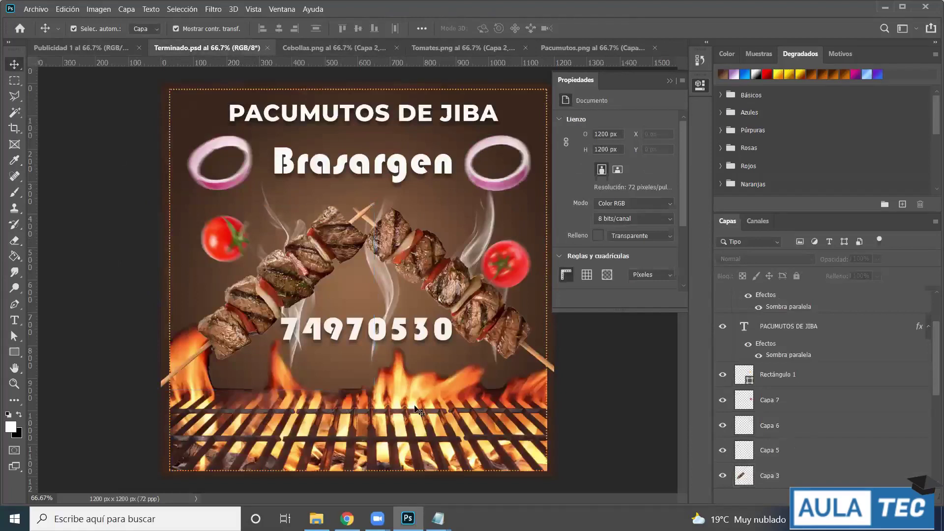
{"action": "left_click", "coordinate": [418, 411]}
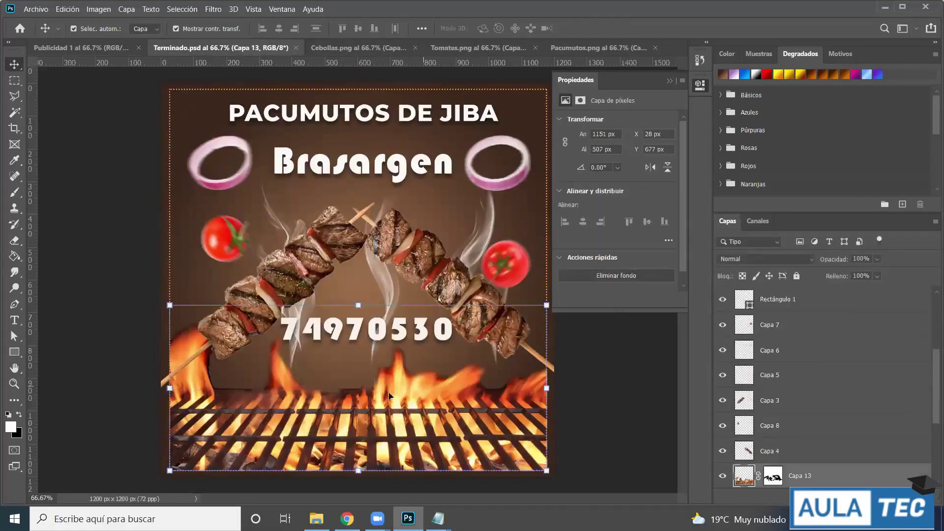
{"action": "left_click", "coordinate": [98, 339]}
{"action": "left_click", "coordinate": [76, 47]}
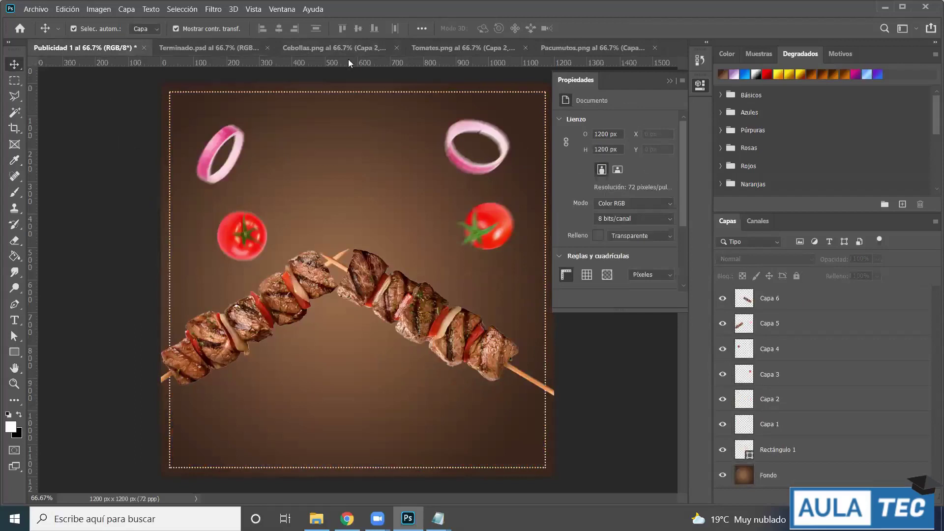
- Close Cebollas.png, Tomates.png and Pacumutos.png without saving their changes
{"action": "left_click", "coordinate": [341, 48]}
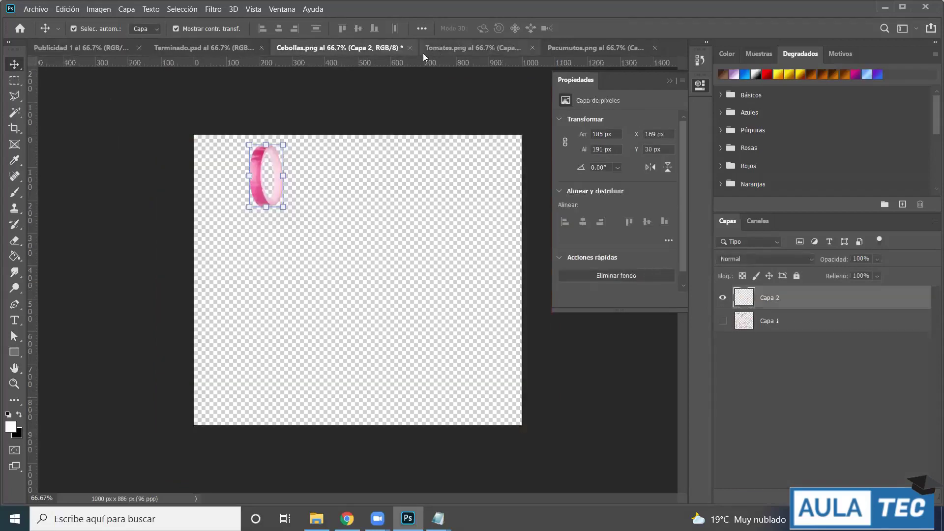
{"action": "left_click", "coordinate": [410, 47]}
{"action": "left_click", "coordinate": [523, 206]}
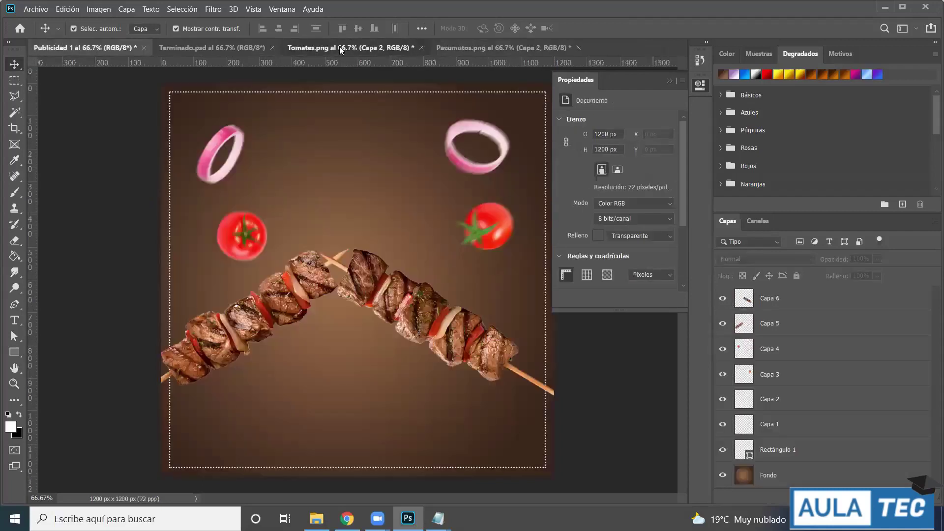
{"action": "left_click", "coordinate": [340, 46]}
{"action": "left_click", "coordinate": [421, 48]}
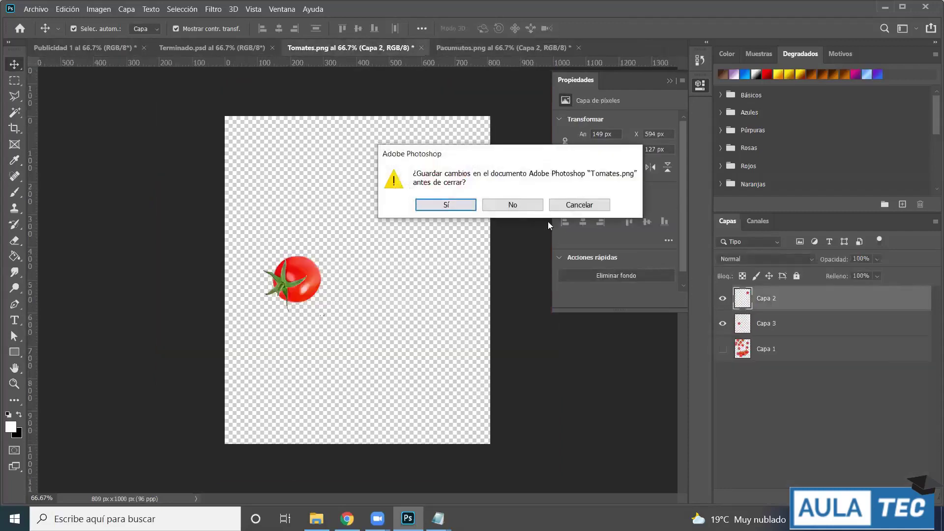
{"action": "left_click", "coordinate": [522, 203]}
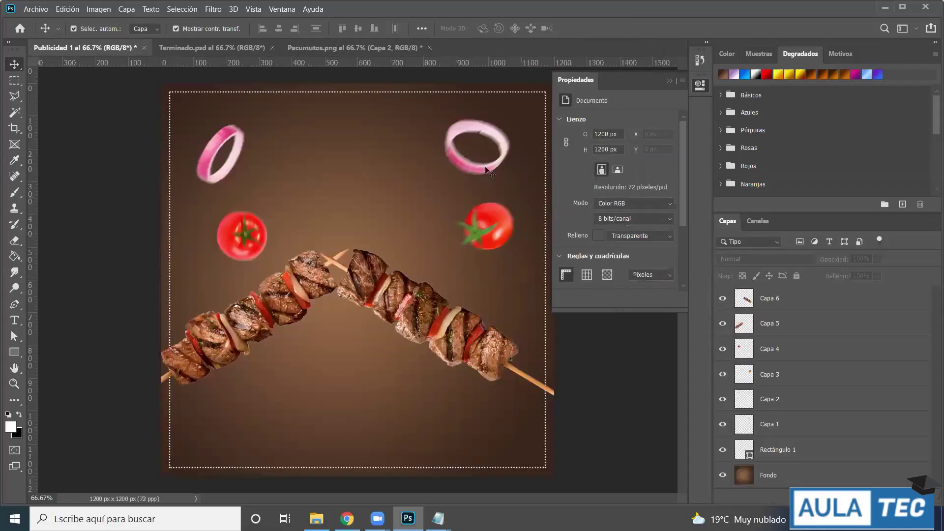
{"action": "left_click", "coordinate": [347, 48]}
{"action": "left_click", "coordinate": [429, 48]}
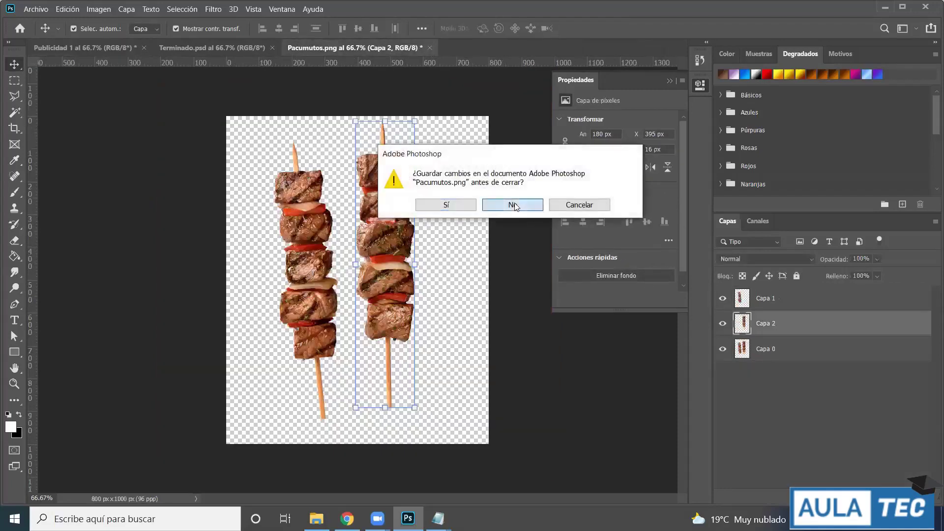
{"action": "left_click", "coordinate": [514, 206]}
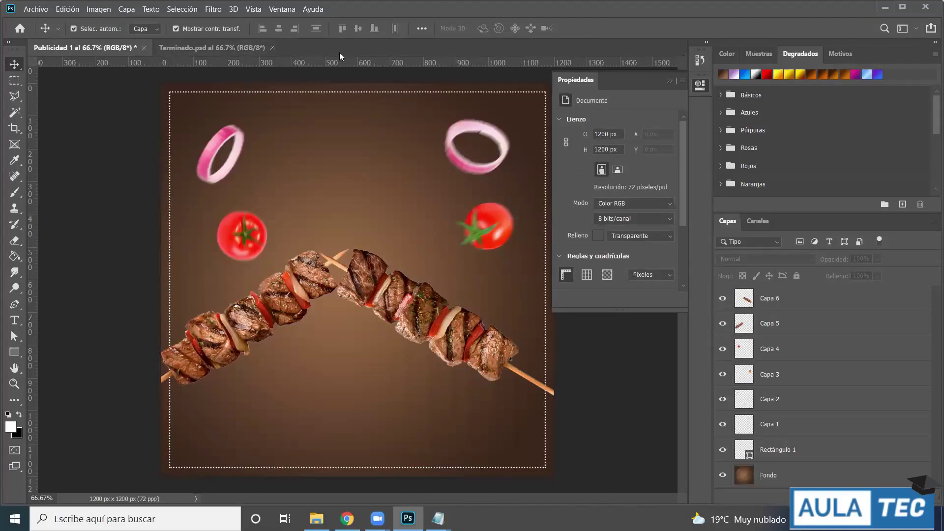
- Open the Parrilla image from the Clase Photoshop folder
{"action": "left_click", "coordinate": [36, 9]}
{"action": "left_click", "coordinate": [45, 30]}
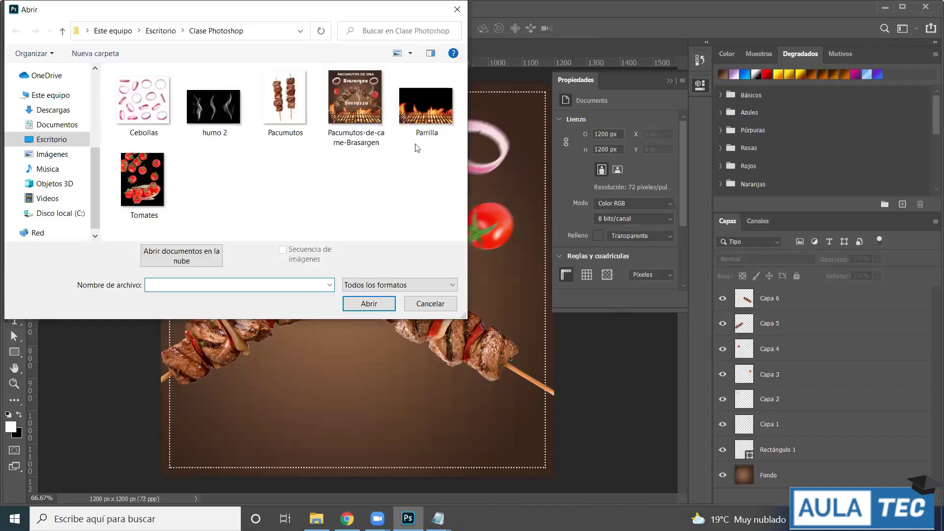
{"action": "left_click", "coordinate": [423, 118]}
{"action": "double_click", "coordinate": [425, 123]}
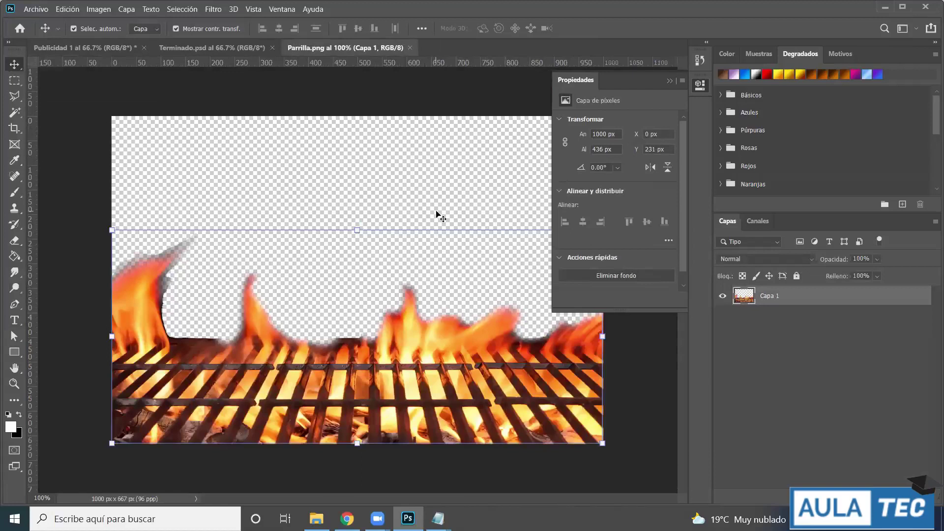
{"action": "left_click", "coordinate": [265, 99]}
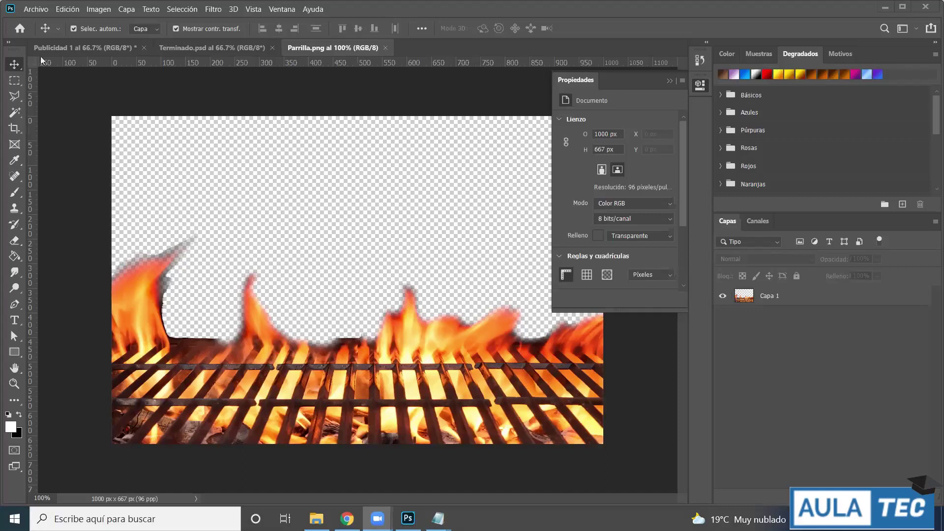
{"action": "left_click", "coordinate": [374, 353]}
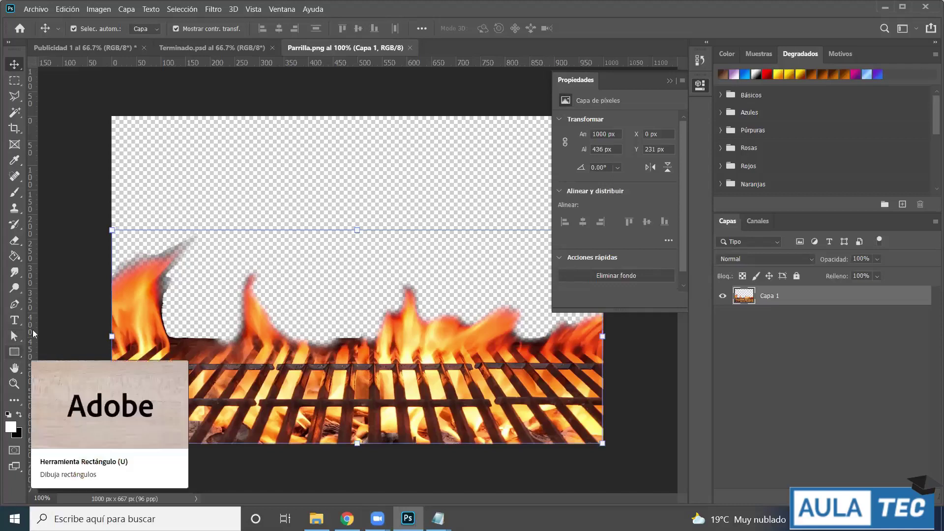
{"action": "left_click", "coordinate": [250, 191]}
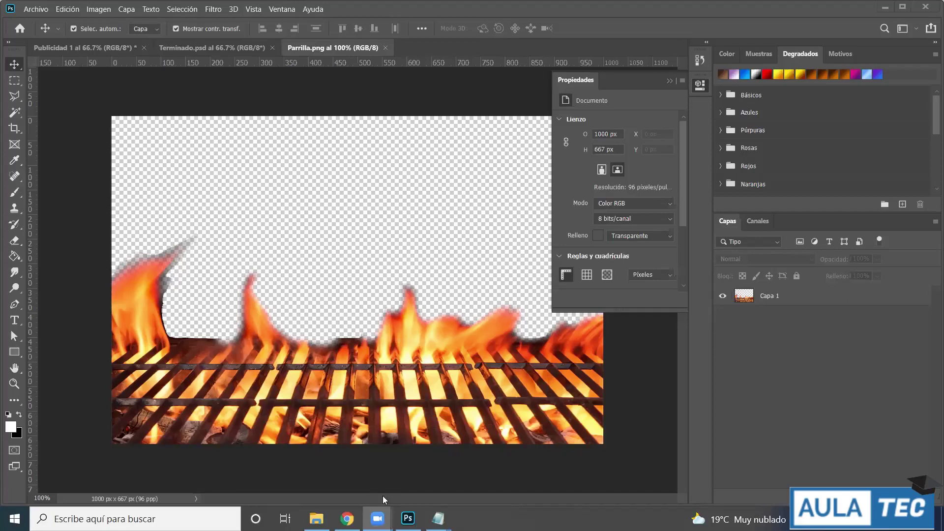
- Switch to File Explorer, examine the images in the Archivos base folder inside Pacumutos, and return to Photoshop
{"action": "mouse_move", "coordinate": [316, 519]}
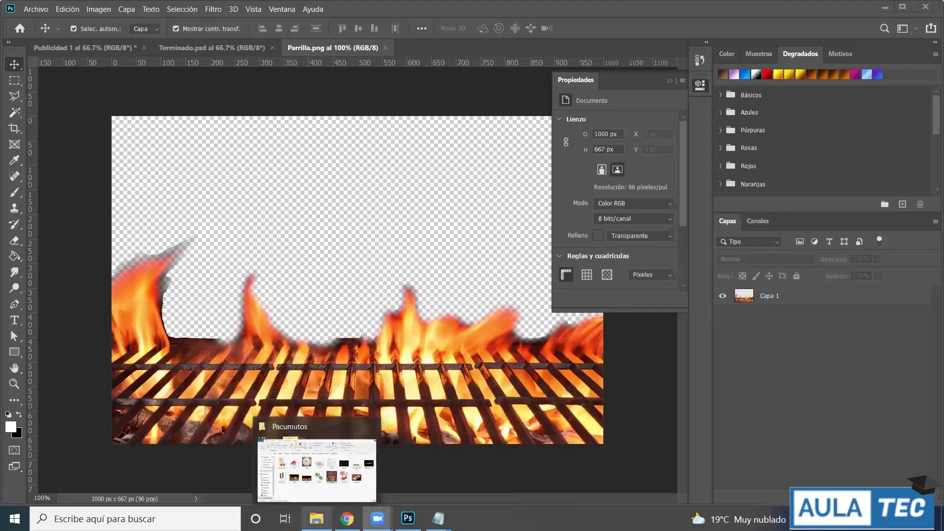
{"action": "left_click", "coordinate": [328, 492]}
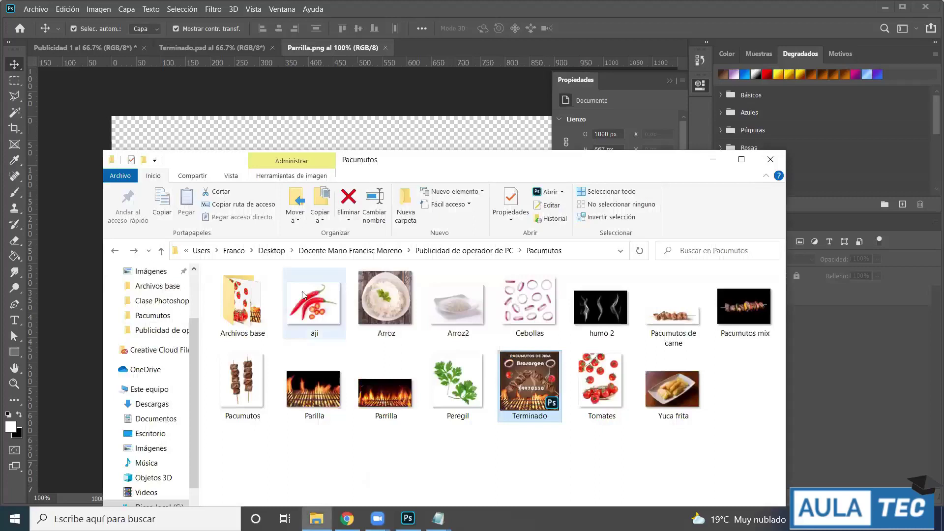
{"action": "left_click", "coordinate": [252, 309]}
{"action": "double_click", "coordinate": [253, 309]}
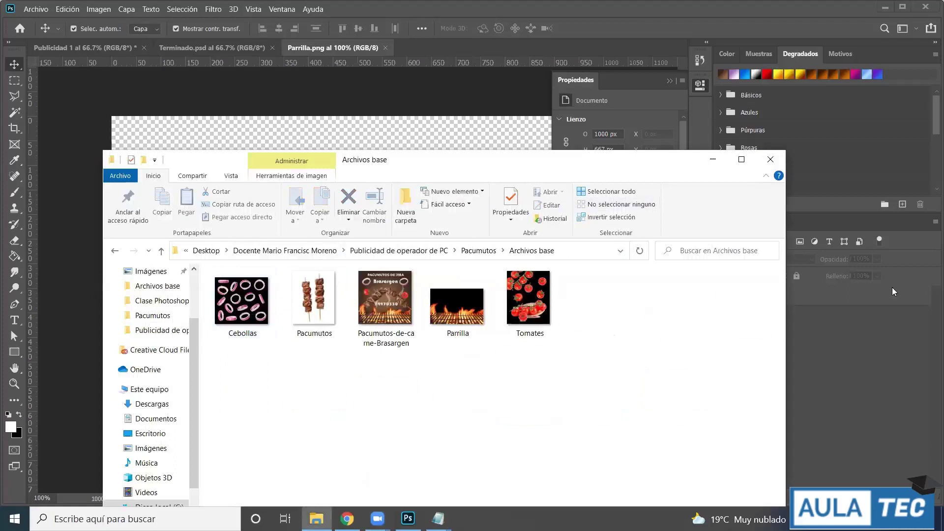
{"action": "left_click_drag", "start_coordinate": [879, 248], "coordinate": [528, 238]}
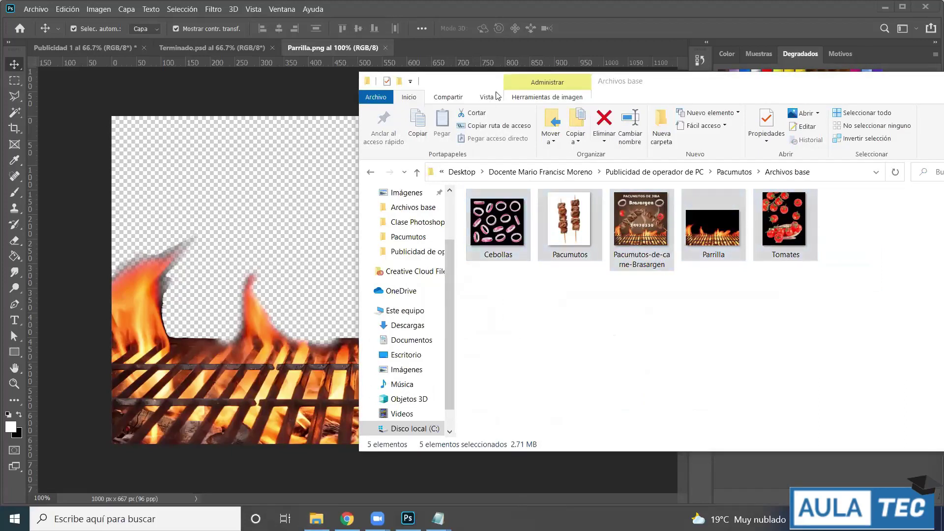
{"action": "left_click_drag", "start_coordinate": [860, 219], "coordinate": [477, 252]}
{"action": "left_click_drag", "start_coordinate": [685, 86], "coordinate": [424, 64]}
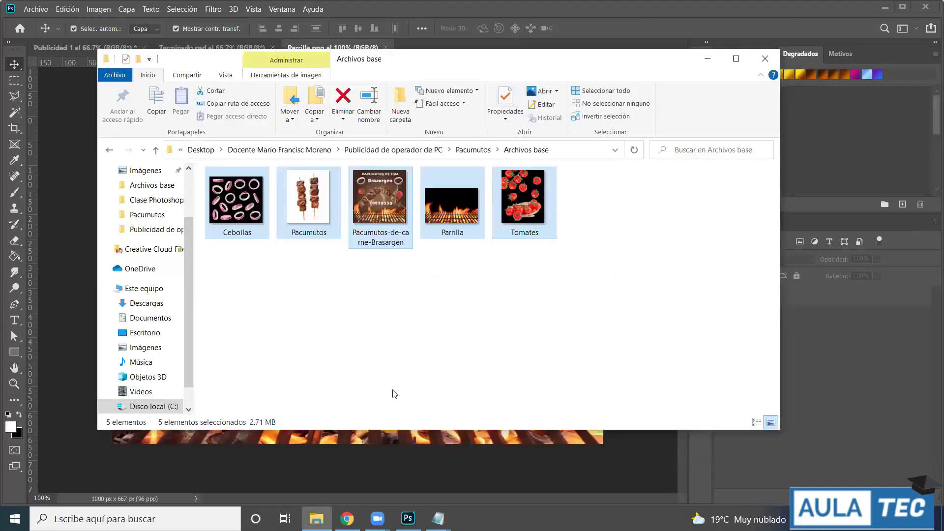
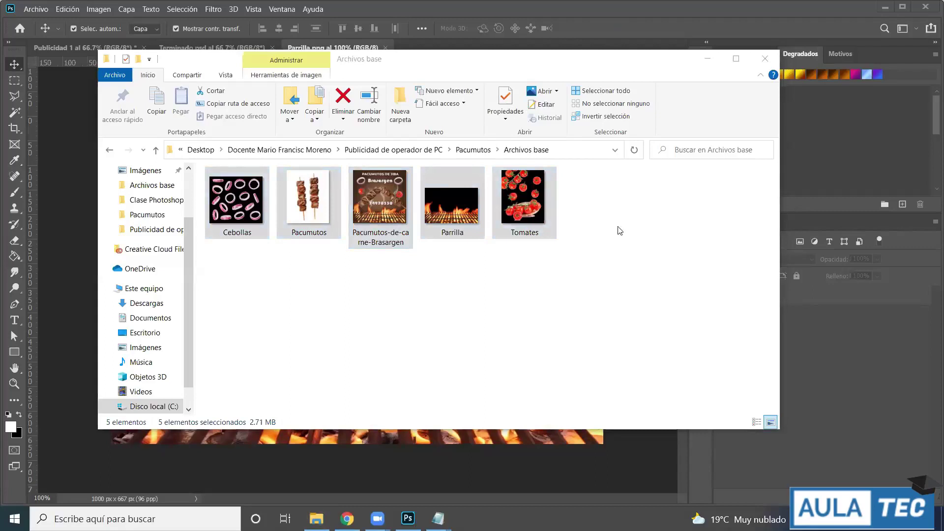
{"action": "left_click", "coordinate": [707, 67]}
{"action": "left_click", "coordinate": [707, 65]}
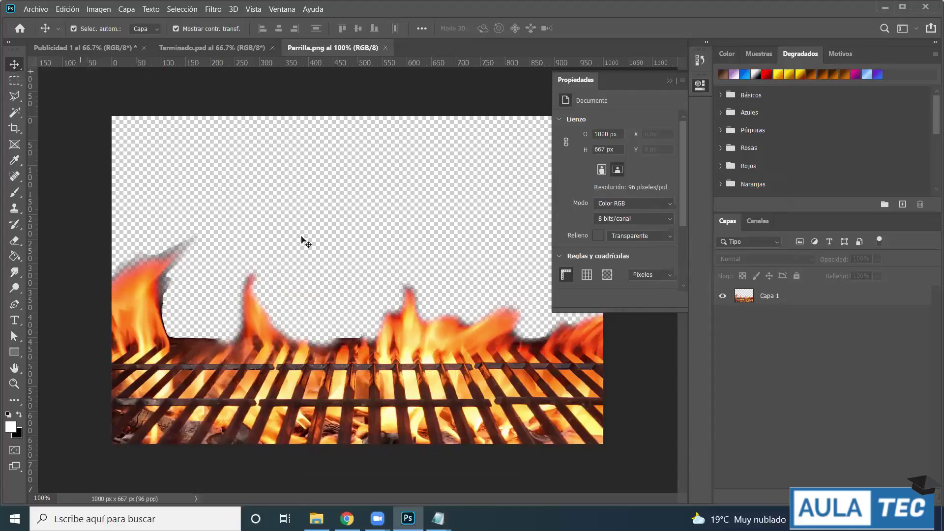
- Copy the flaming grill layer from Parrilla.png into the lower part of Publicidad 1, at about X 78 px, Y 708 px
{"action": "left_click", "coordinate": [480, 387]}
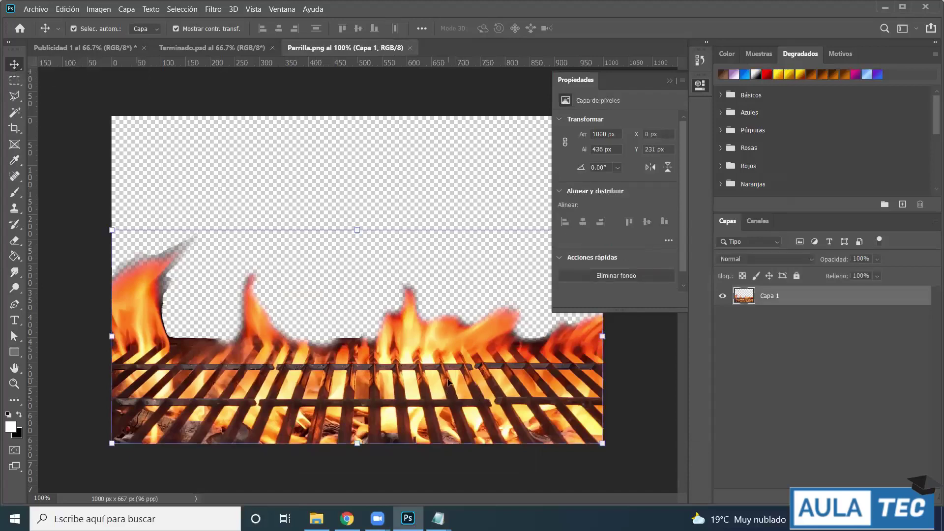
{"action": "left_click_drag", "start_coordinate": [424, 390], "coordinate": [351, 392]}
{"action": "left_click", "coordinate": [515, 244]}
{"action": "left_click", "coordinate": [527, 220]}
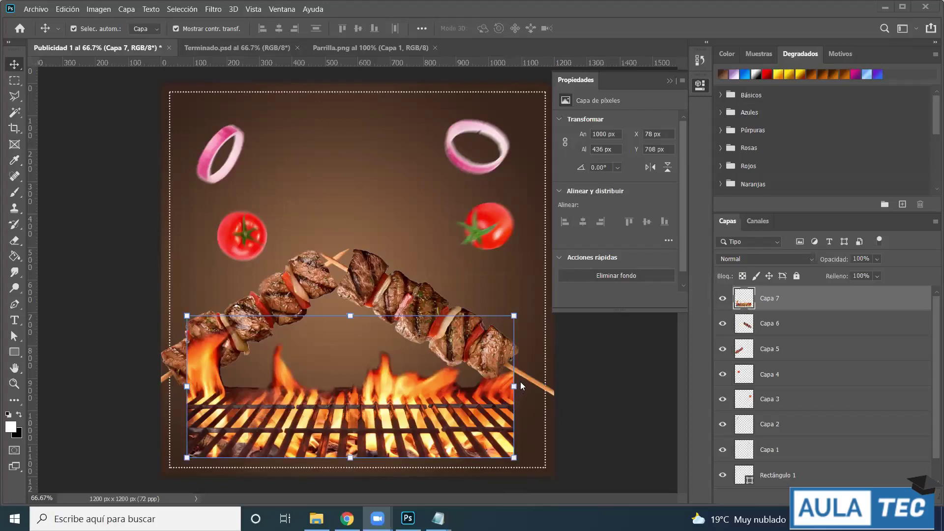
- Enlarge the grill to about 1144 × 498 px and fit it inside the dotted frame's lower edge at X 28 px, Y 677 px
{"action": "left_click", "coordinate": [514, 315]}
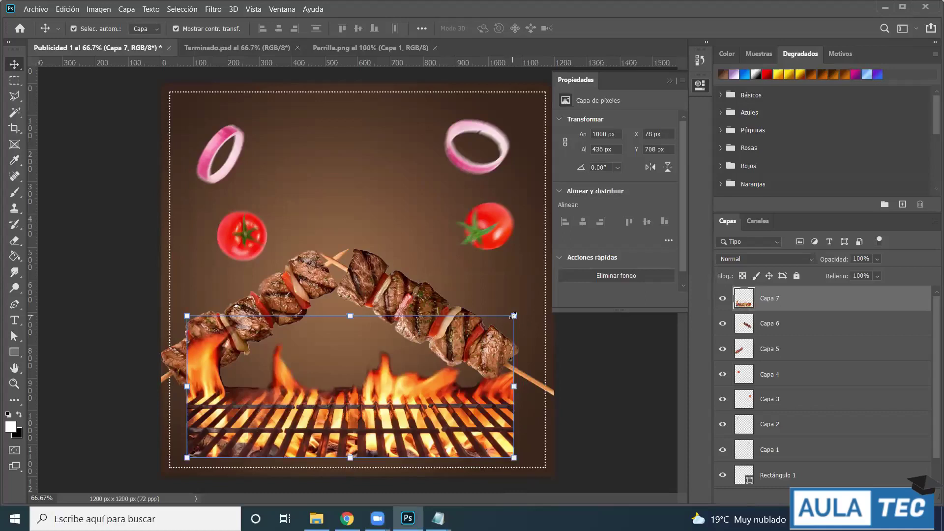
{"action": "left_click_drag", "start_coordinate": [513, 315], "coordinate": [557, 329]}
{"action": "left_click_drag", "start_coordinate": [187, 300], "coordinate": [170, 294]}
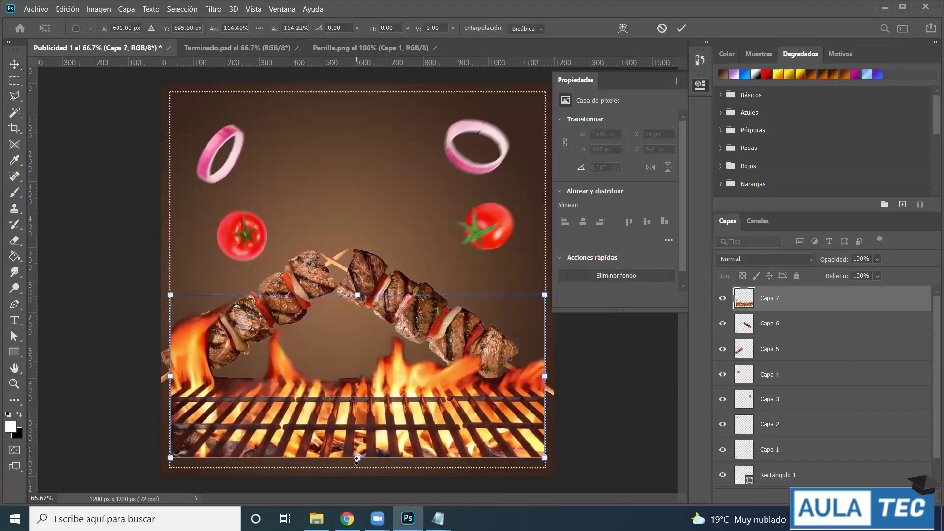
{"action": "left_click_drag", "start_coordinate": [405, 423], "coordinate": [405, 433]}
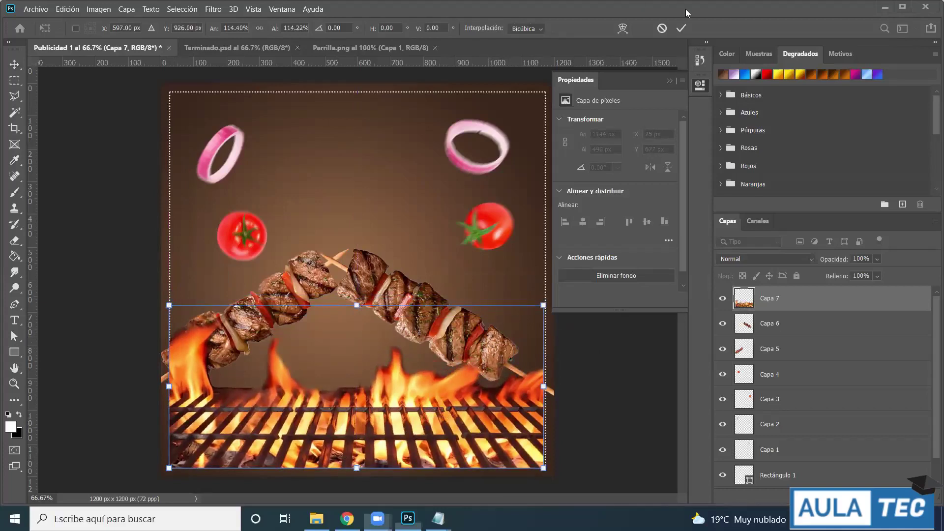
{"action": "left_click", "coordinate": [681, 29]}
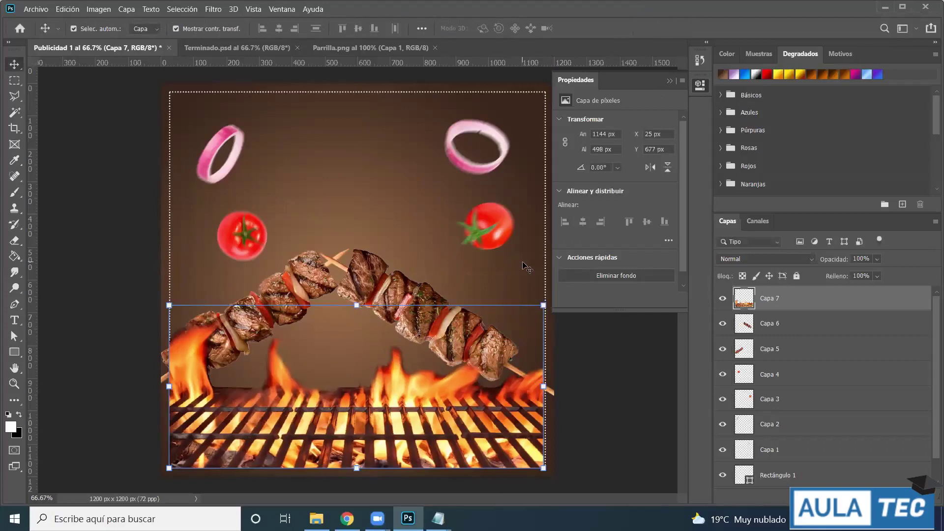
{"action": "key", "text": "Right"}
{"action": "key", "text": "Right"}
{"action": "key", "text": "Right"}
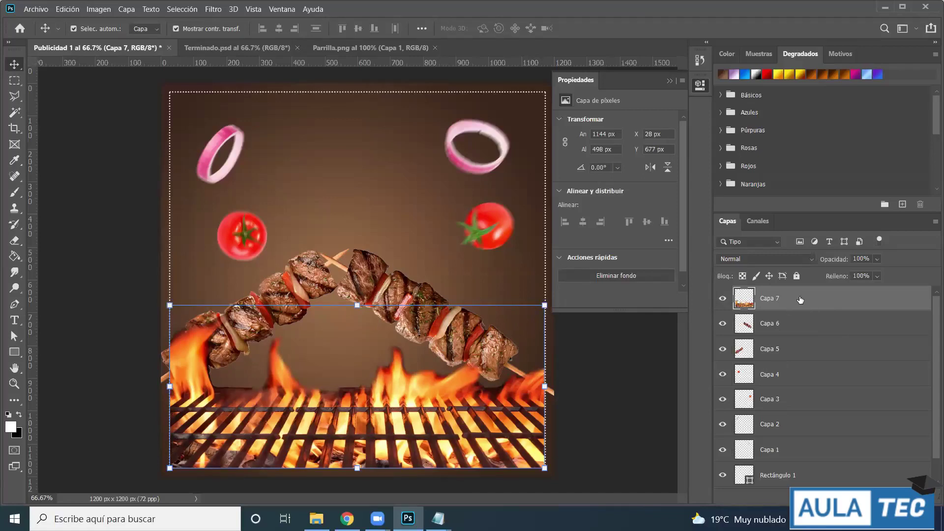
- Place the grill layer Capa 7 beneath both skewer layers and shift the right-hand skewer slightly right and down
{"action": "left_click_drag", "start_coordinate": [801, 300], "coordinate": [796, 356]}
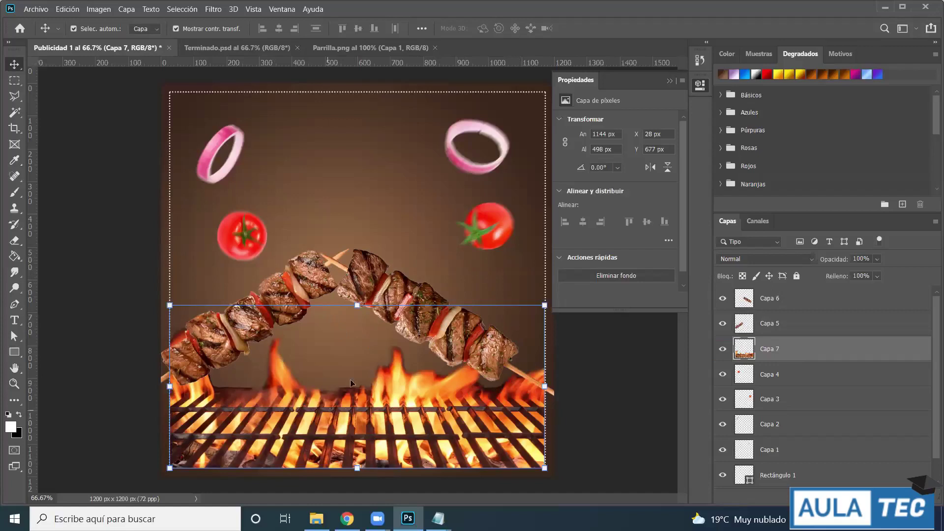
{"action": "left_click_drag", "start_coordinate": [494, 352], "coordinate": [498, 359]}
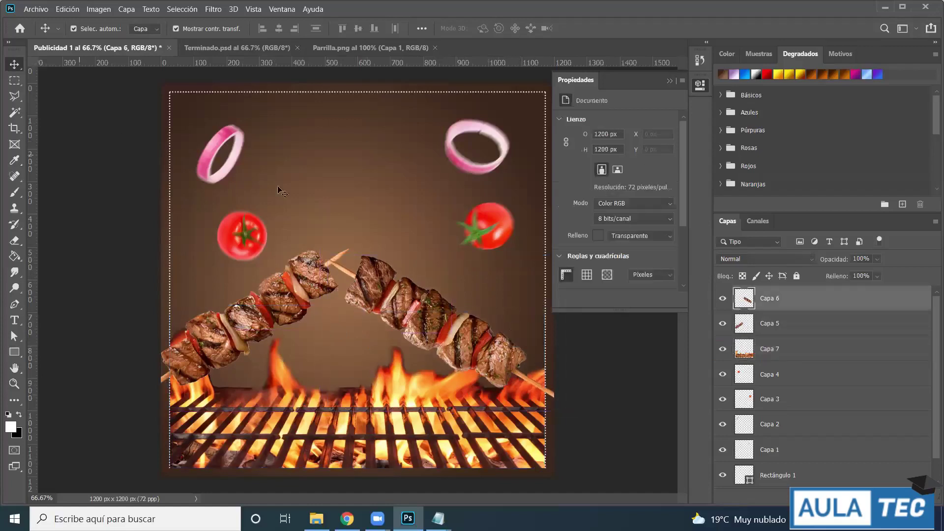
- Bring the grill layer Capa 7 above both skewers to compare the effect, and return it beneath Capa 5
{"action": "left_click", "coordinate": [789, 355]}
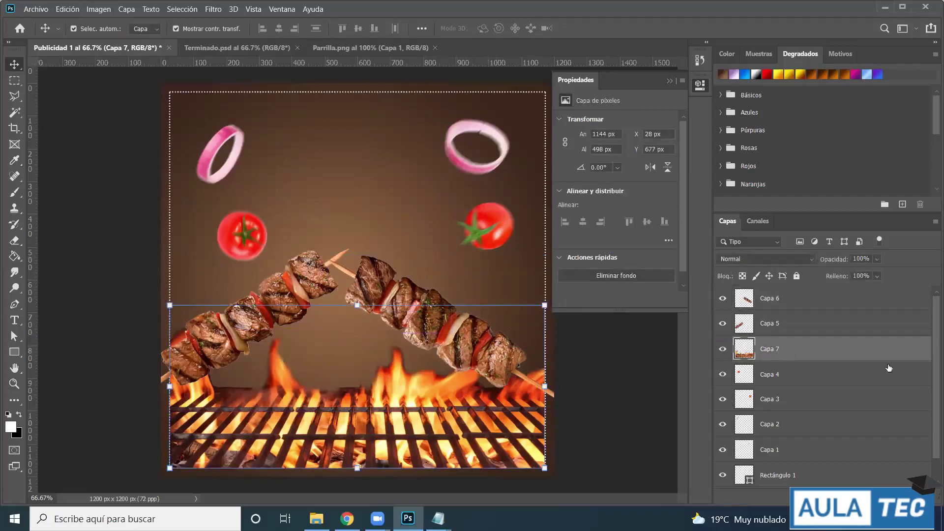
{"action": "left_click_drag", "start_coordinate": [867, 346], "coordinate": [841, 296]}
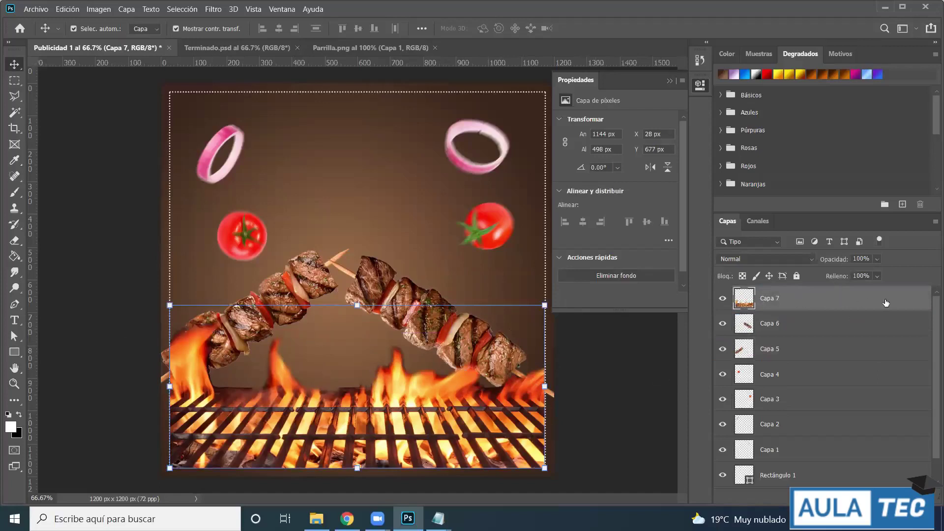
{"action": "left_click_drag", "start_coordinate": [854, 300], "coordinate": [850, 354]}
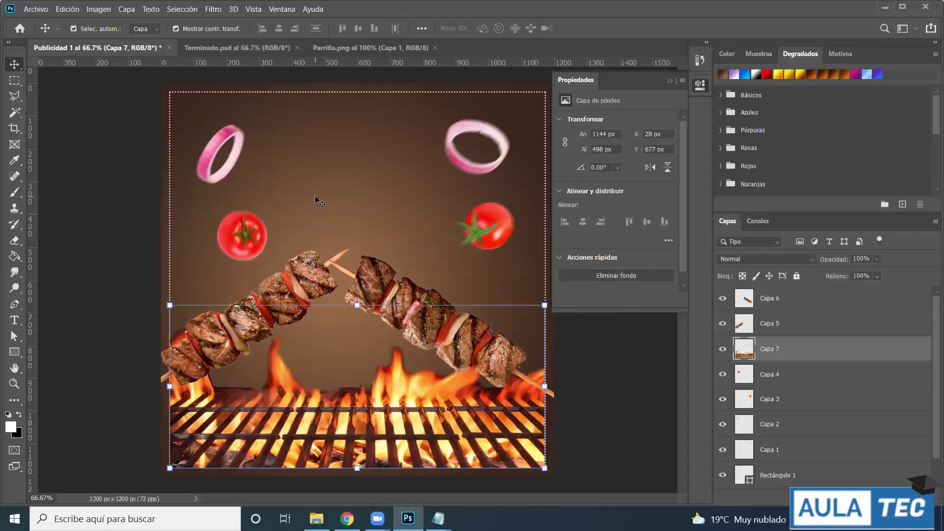
- Move the left-hand skewer slightly right and down so that its upper stick tip crosses the right-hand one
{"action": "left_click", "coordinate": [89, 161]}
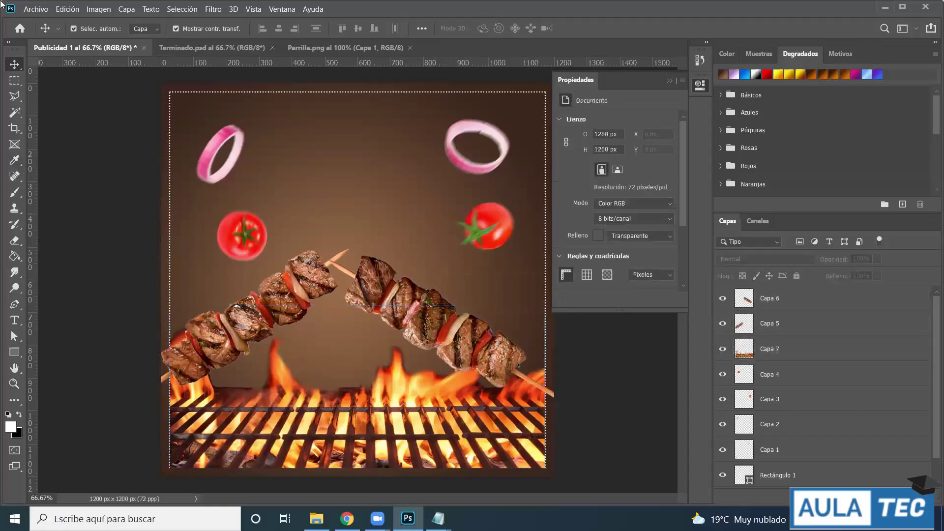
{"action": "left_click_drag", "start_coordinate": [319, 281], "coordinate": [329, 291]}
{"action": "left_click", "coordinate": [121, 166]}
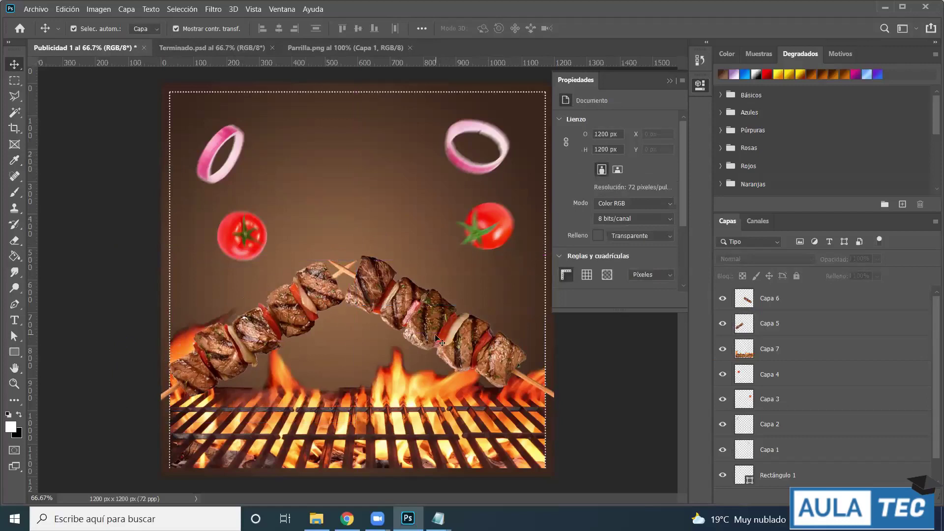
- Compare the advertisement with the finished version in Terminado.psd and open the smoke image humo 2
{"action": "left_click", "coordinate": [222, 55]}
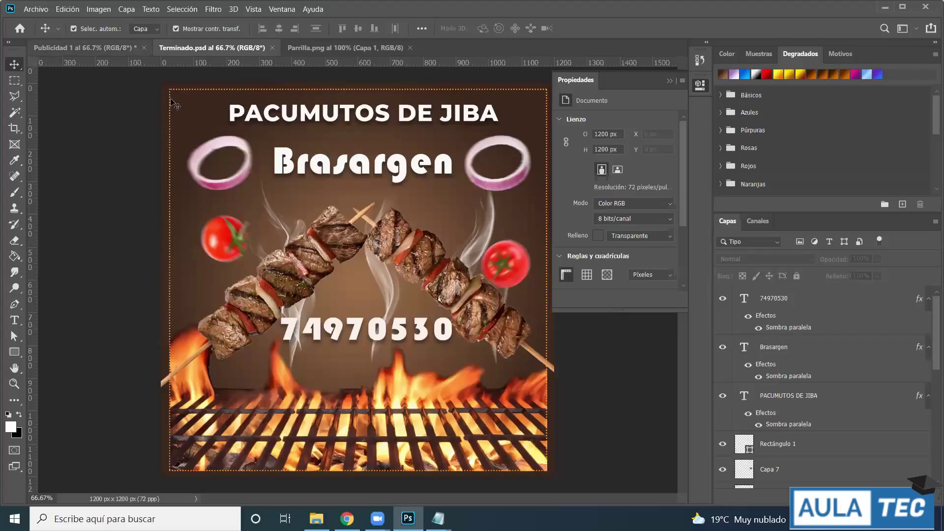
{"action": "key", "text": "ctrl+shift+Tab"}
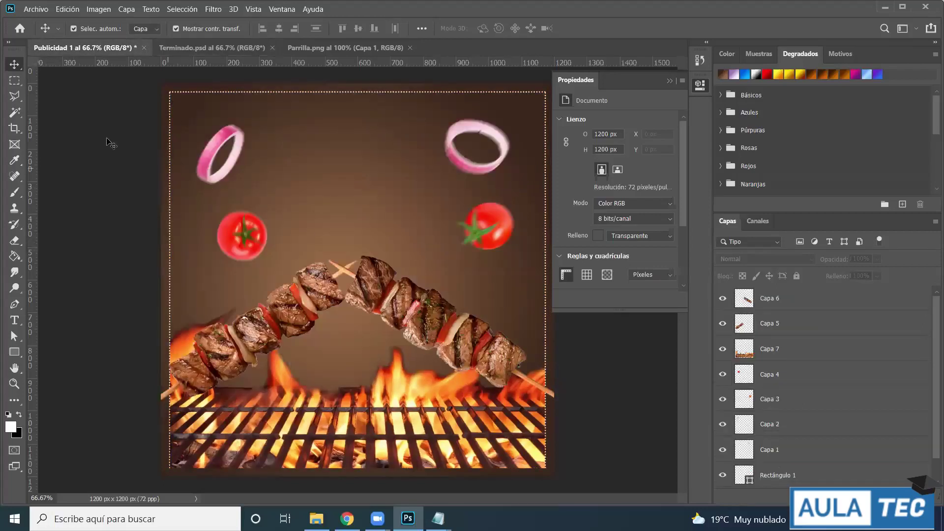
{"action": "left_click", "coordinate": [39, 12]}
{"action": "left_click", "coordinate": [44, 32]}
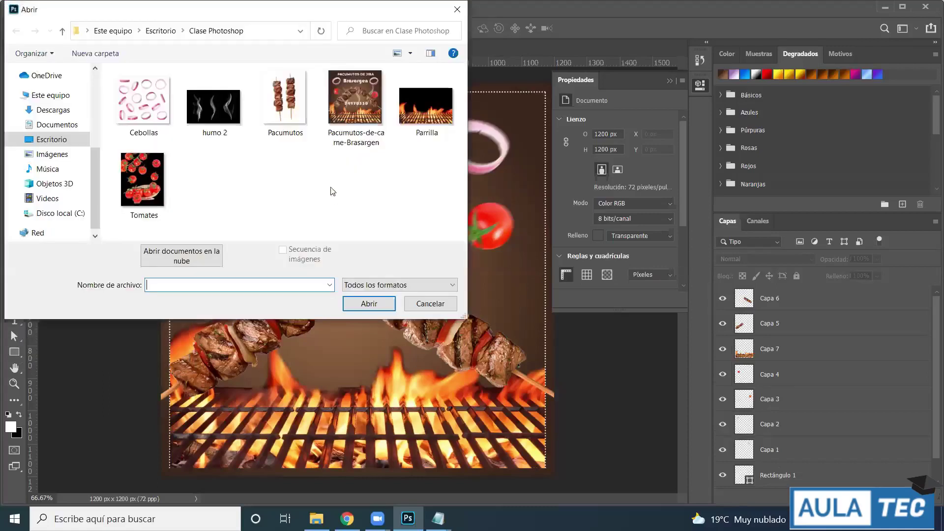
{"action": "left_click", "coordinate": [228, 124]}
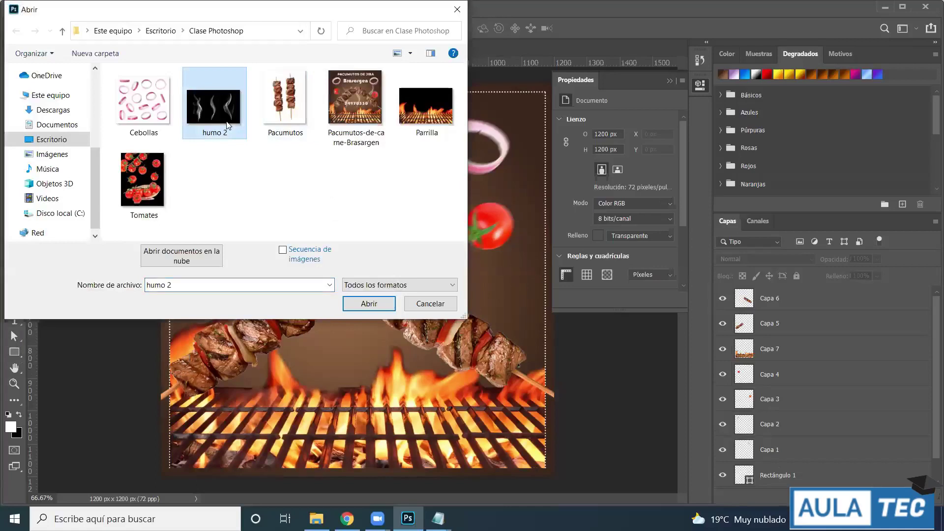
{"action": "double_click", "coordinate": [228, 122]}
{"action": "key", "text": "v"}
{"action": "left_click", "coordinate": [530, 245]}
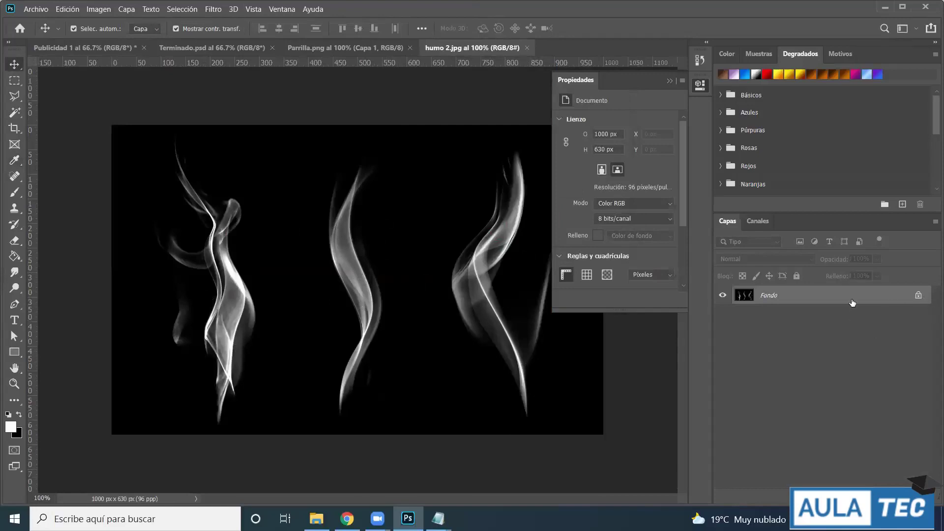
- Unlock the smoke image's Fondo layer, keeping its blending options unchanged
{"action": "left_click", "coordinate": [917, 297]}
{"action": "double_click", "coordinate": [918, 297]}
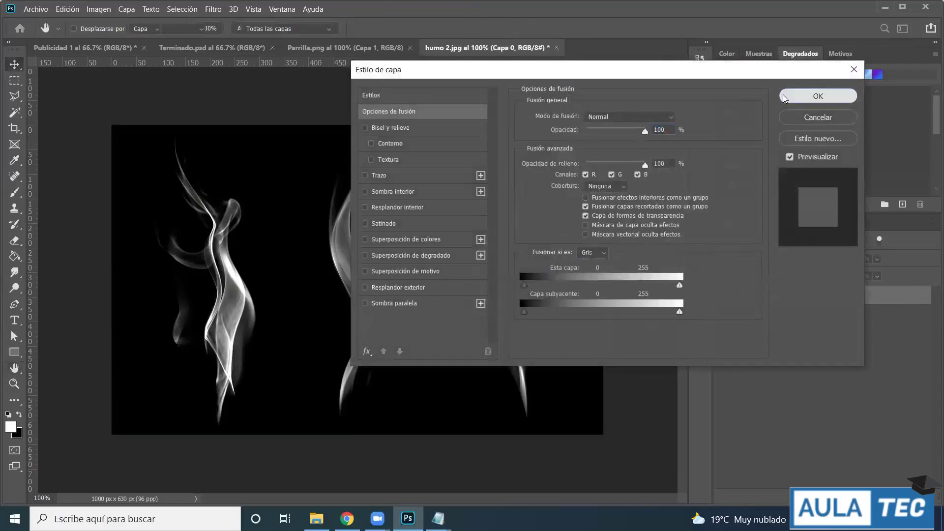
{"action": "left_click", "coordinate": [785, 98]}
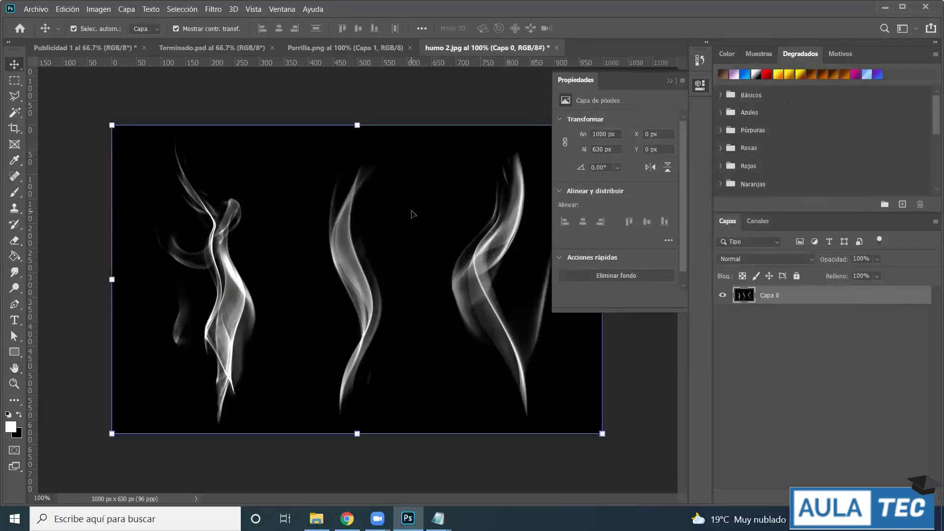
- Copy the smoke layer into Publicidad 1 and position it over the skewers at X 100 px, Y 389 px
{"action": "left_click_drag", "start_coordinate": [392, 243], "coordinate": [333, 197]}
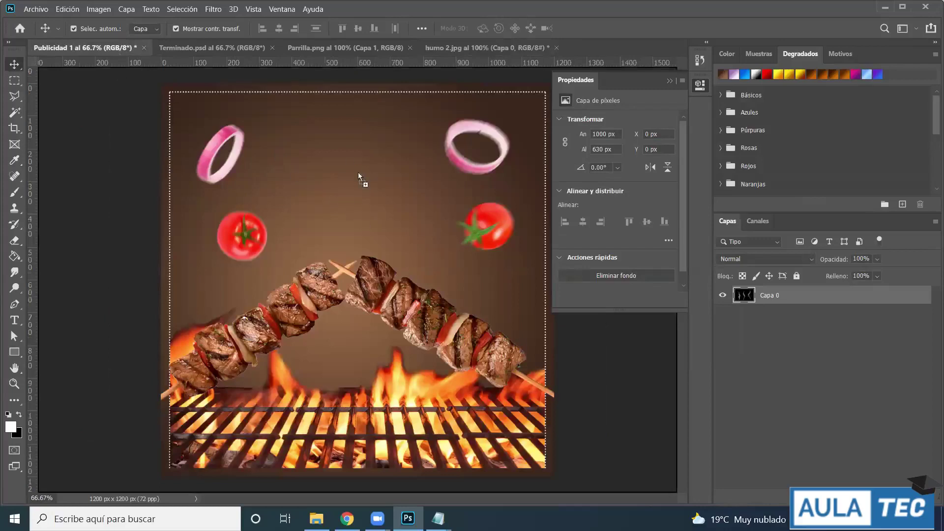
{"action": "left_click_drag", "start_coordinate": [357, 201], "coordinate": [405, 307]}
{"action": "left_click_drag", "start_coordinate": [432, 278], "coordinate": [426, 277]}
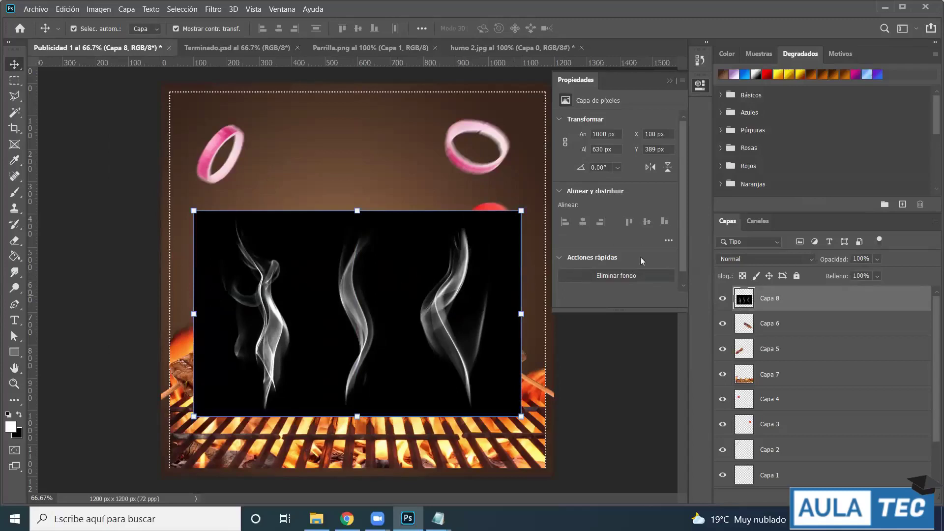
- Set the blend mode of the smoke layer Capa 8 to Trama
{"action": "left_click", "coordinate": [771, 259]}
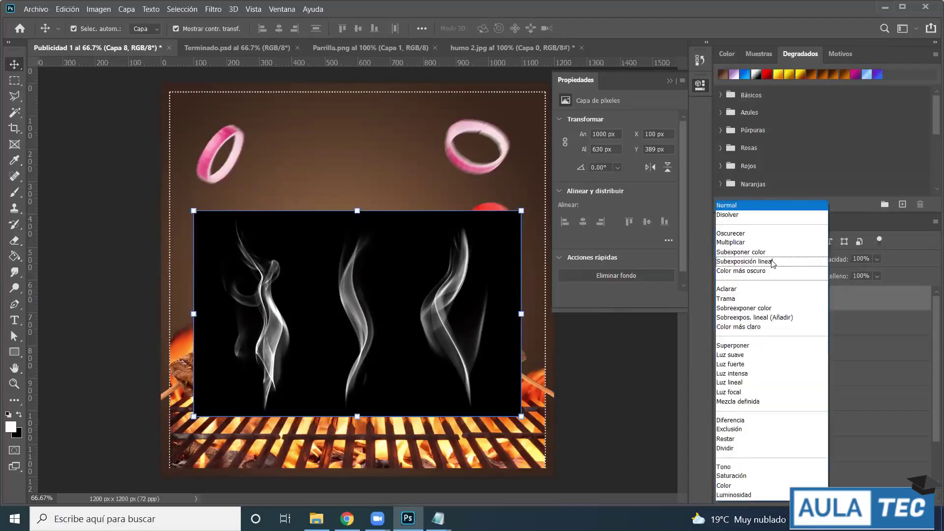
{"action": "left_click", "coordinate": [833, 258]}
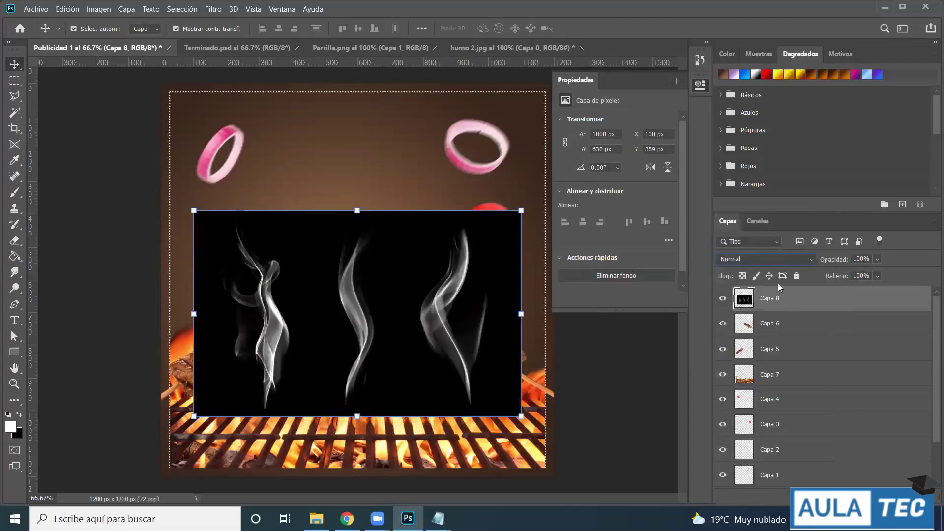
{"action": "left_click", "coordinate": [742, 258]}
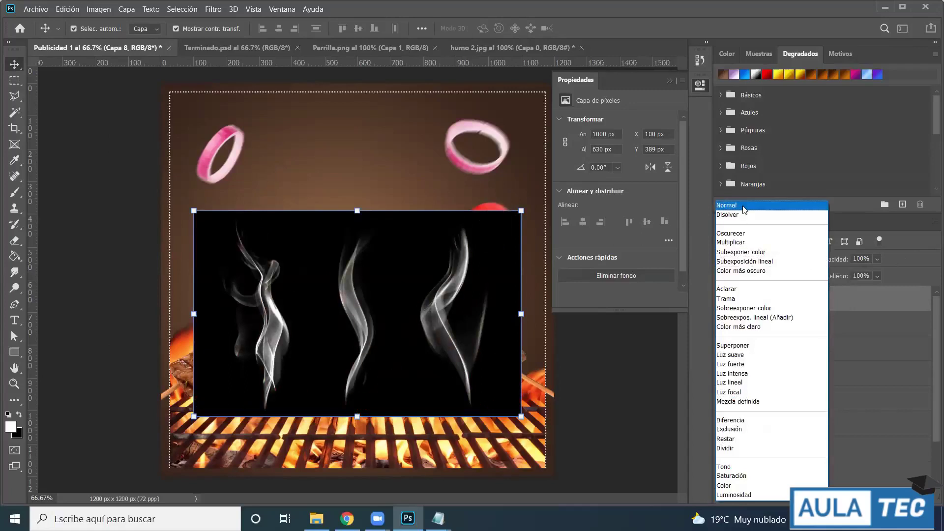
{"action": "left_click", "coordinate": [900, 262]}
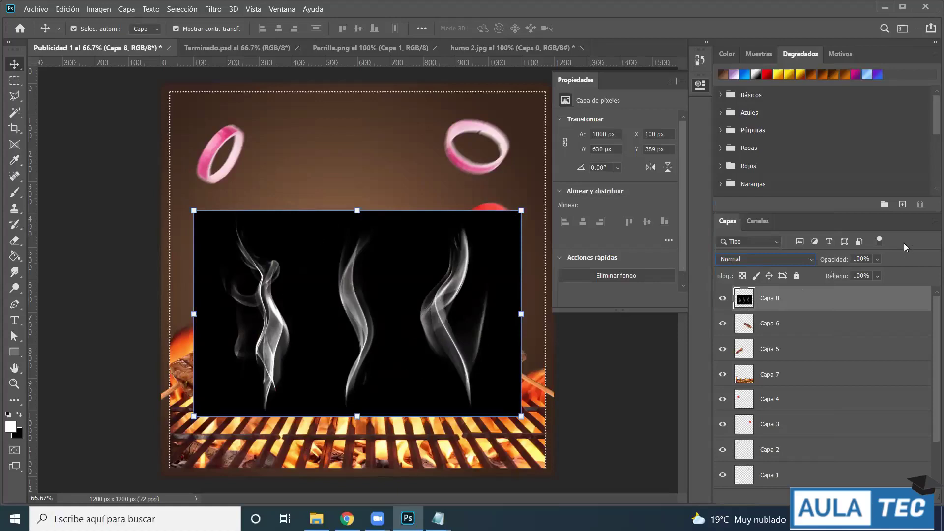
{"action": "left_click", "coordinate": [796, 260]}
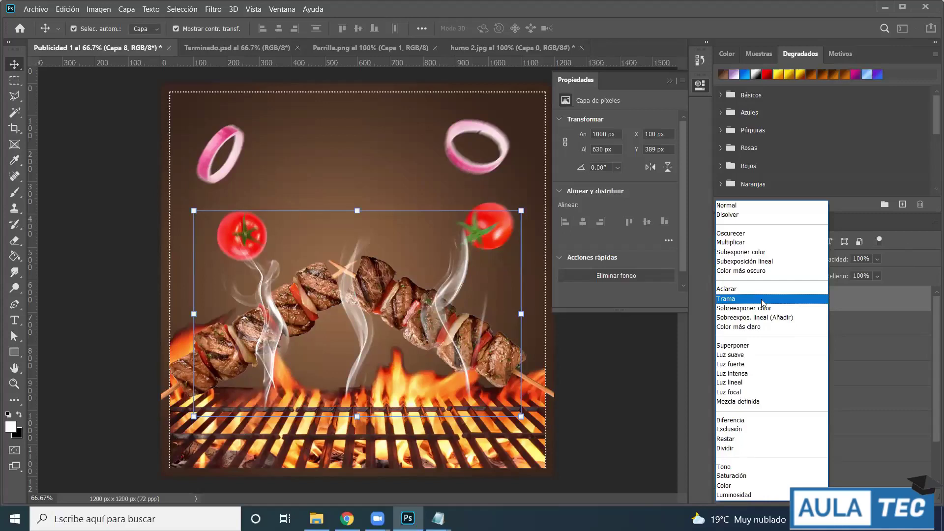
{"action": "left_click", "coordinate": [763, 303]}
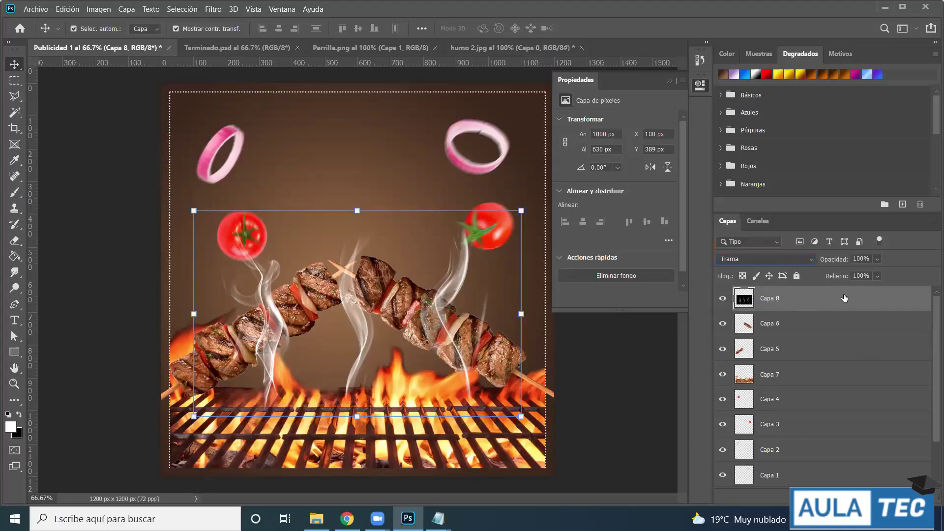
- Place the smoke layer Capa 8 beneath both skewer layers to check the effect, and delete it
{"action": "left_click_drag", "start_coordinate": [844, 298], "coordinate": [843, 352]}
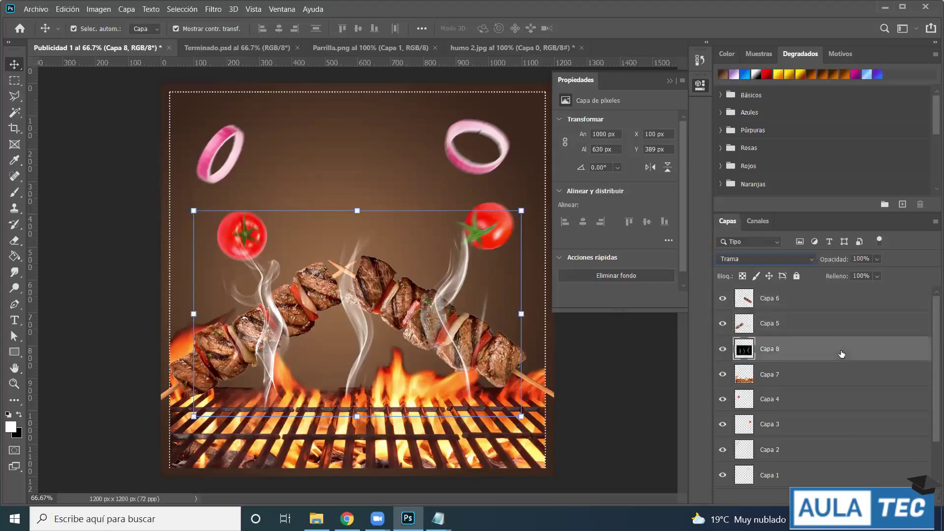
{"action": "left_click", "coordinate": [547, 340]}
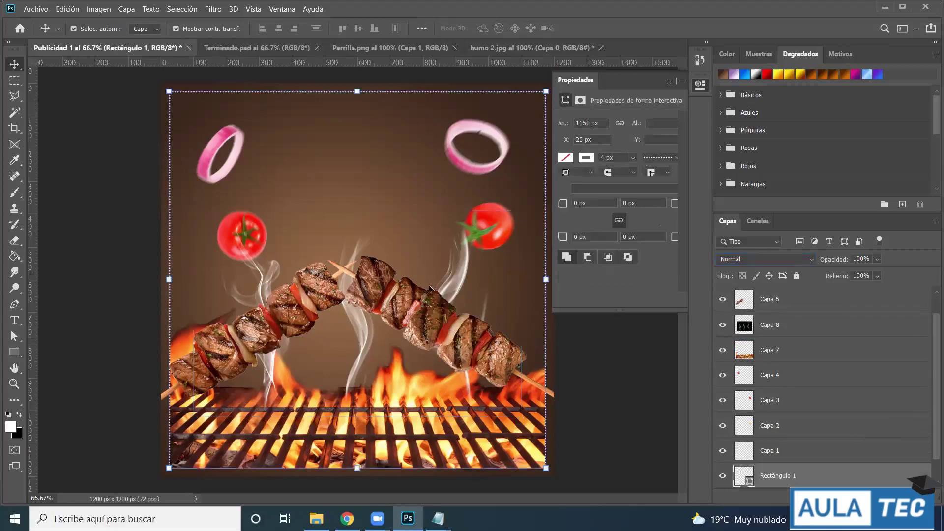
{"action": "left_click", "coordinate": [614, 349]}
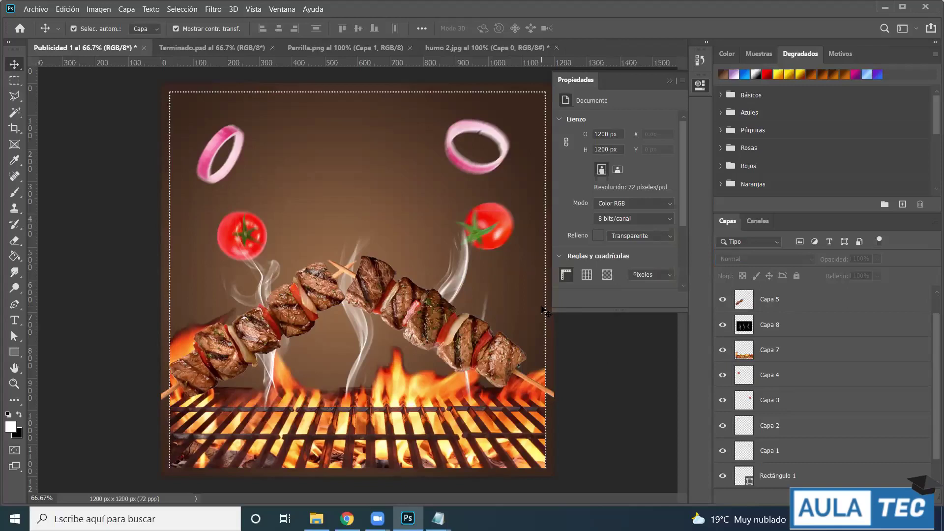
{"action": "left_click", "coordinate": [458, 276]}
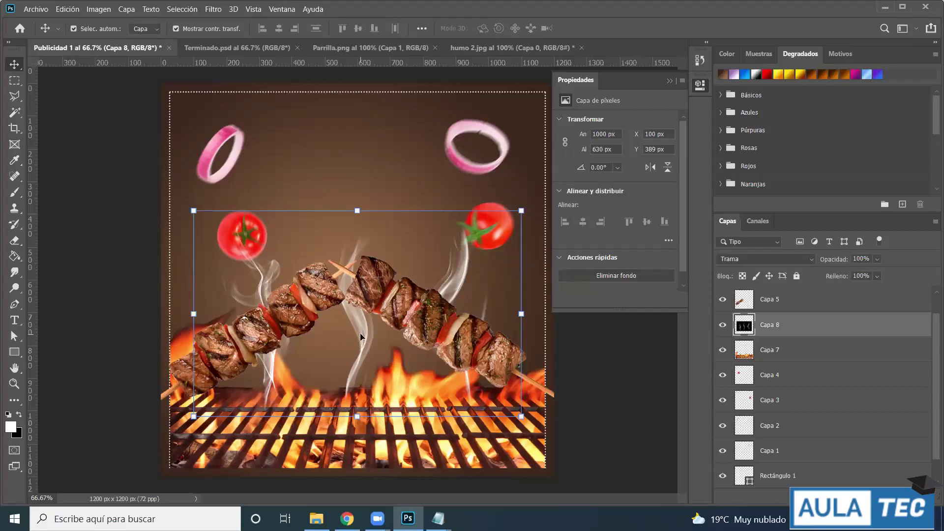
{"action": "key", "text": "Delete"}
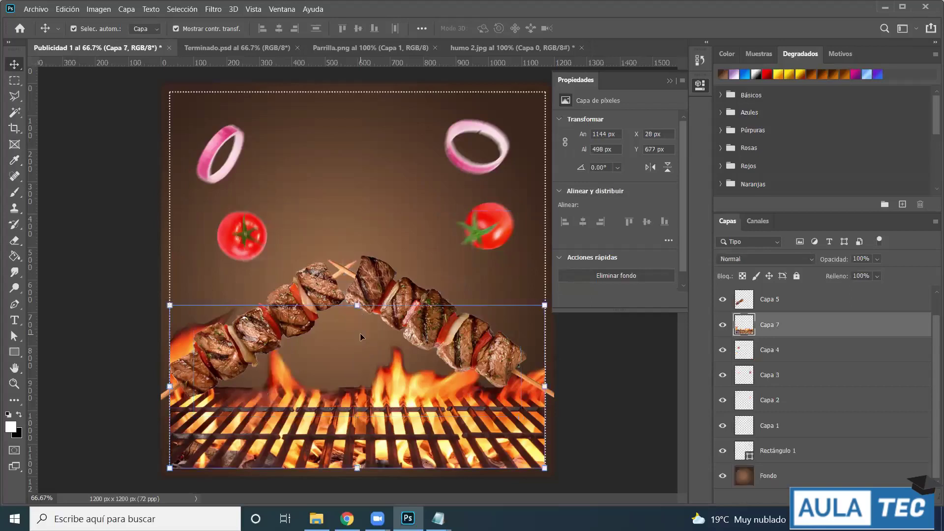
- Copy the smoke layer from humo 2.jpg into Publicidad 1 above all layers and position it at X 101 px, Y 389 px
{"action": "left_click", "coordinate": [528, 52]}
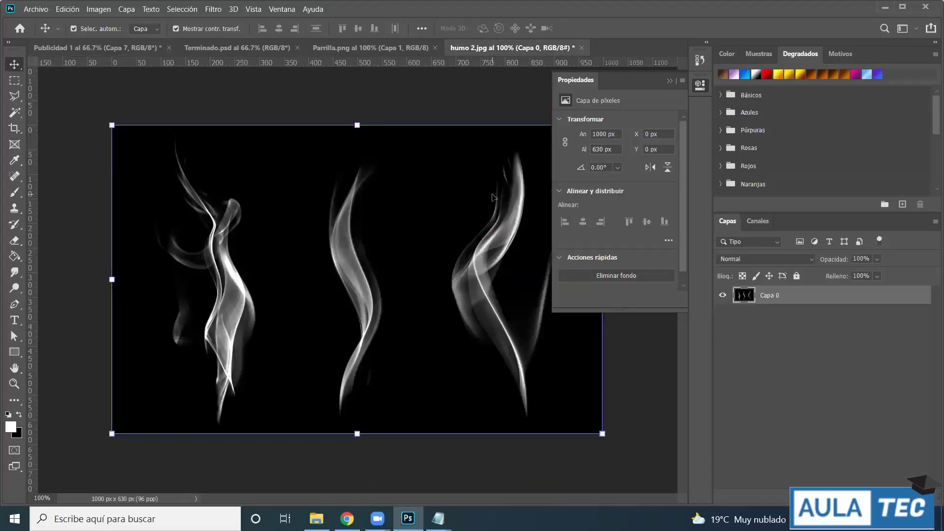
{"action": "left_click_drag", "start_coordinate": [374, 201], "coordinate": [402, 259]}
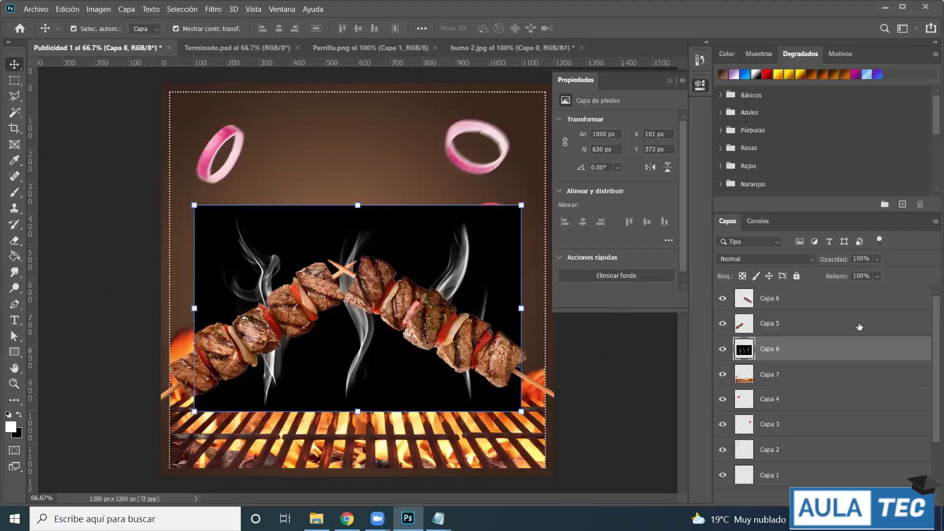
{"action": "left_click_drag", "start_coordinate": [855, 349], "coordinate": [835, 298]}
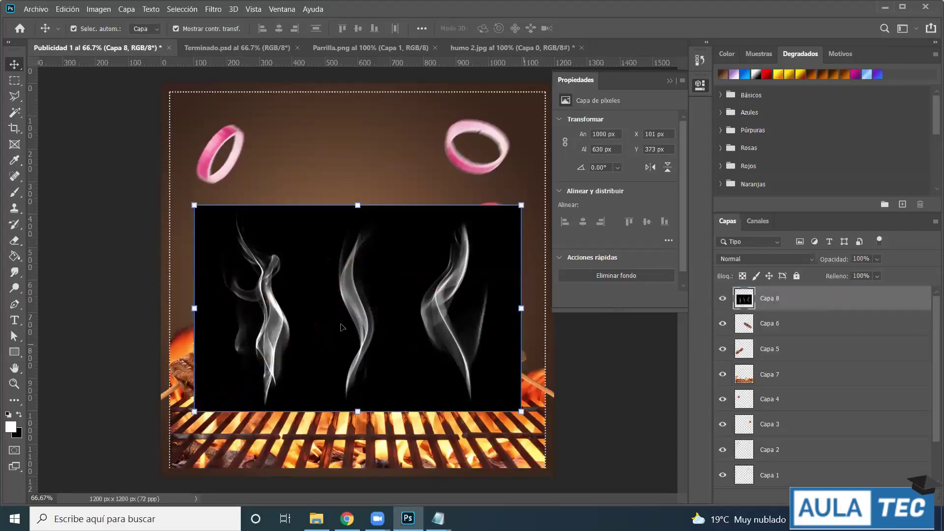
{"action": "left_click_drag", "start_coordinate": [402, 274], "coordinate": [400, 282]}
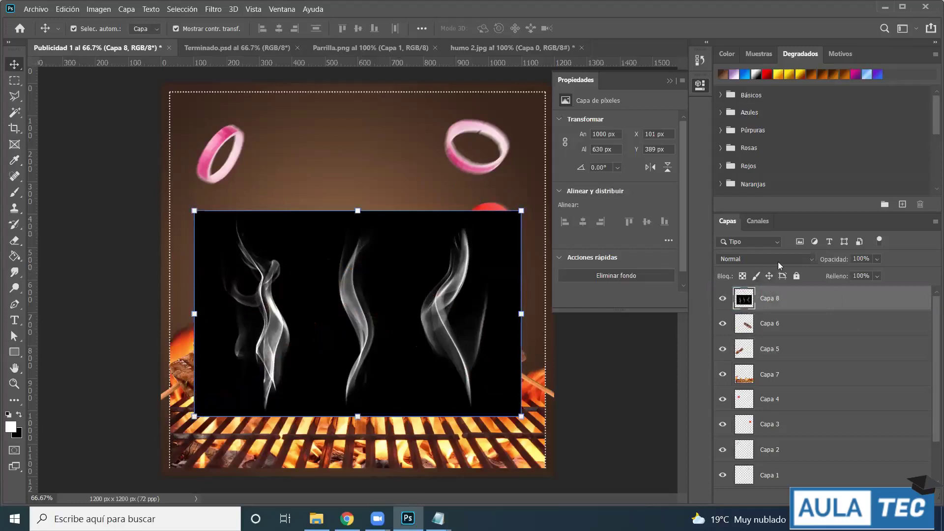
- Set the smoke layer's blend mode to Trama and place it beneath both skewer layers, directly above the grill layer Capa 7
{"action": "left_click", "coordinate": [811, 257]}
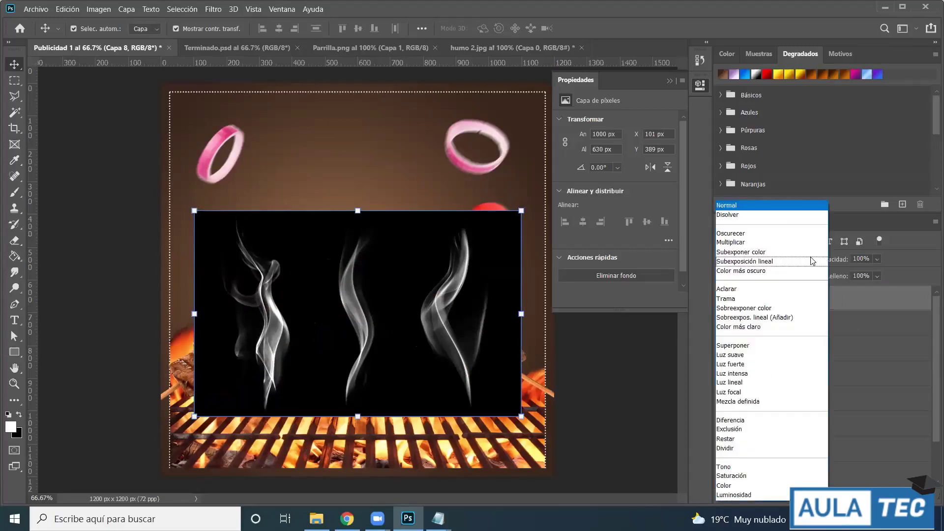
{"action": "left_click", "coordinate": [913, 240]}
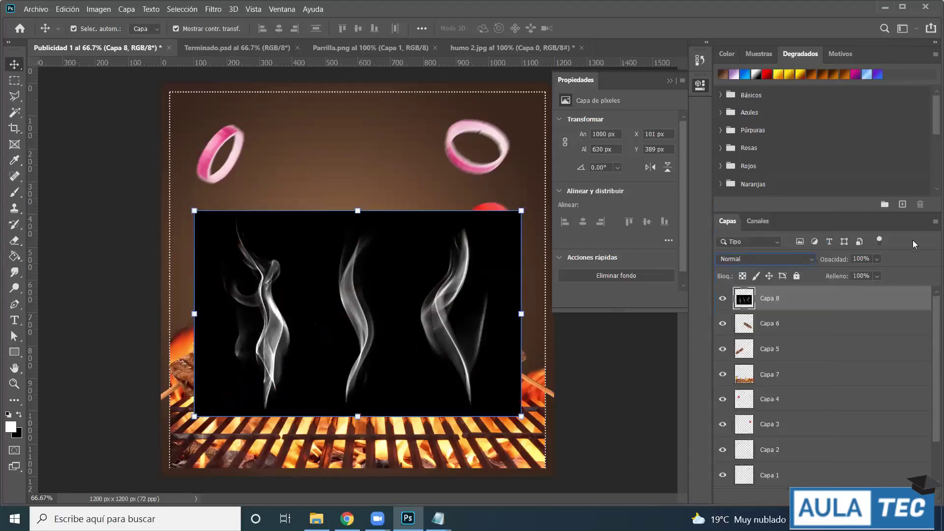
{"action": "left_click", "coordinate": [782, 258]}
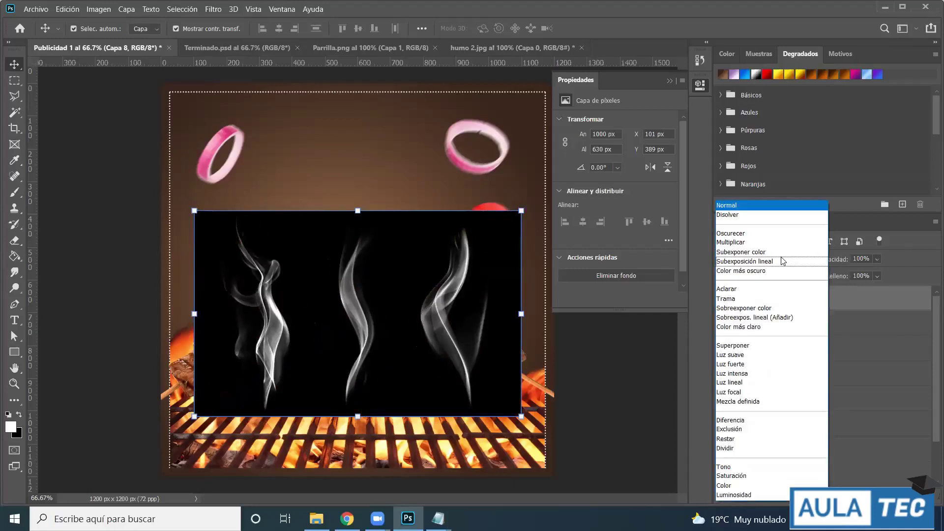
{"action": "left_click", "coordinate": [754, 299]}
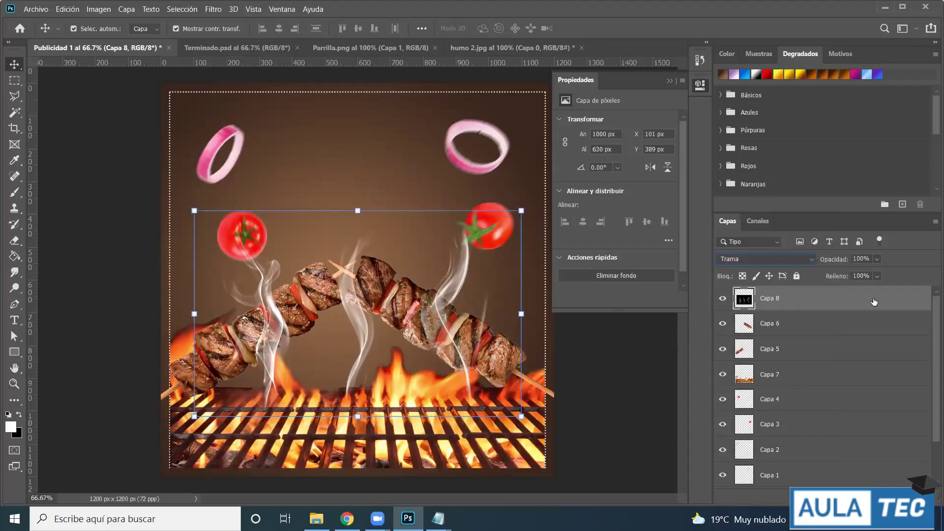
{"action": "left_click_drag", "start_coordinate": [839, 306], "coordinate": [837, 355]}
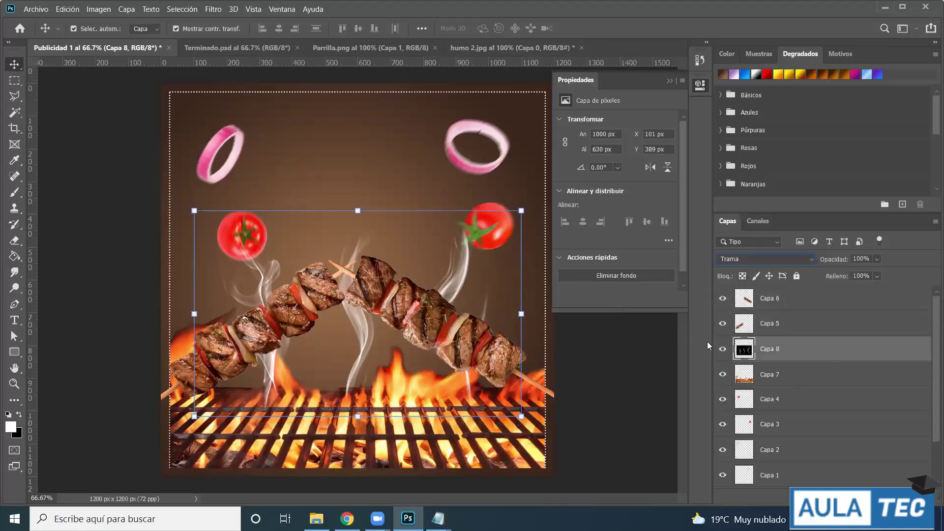
{"action": "left_click", "coordinate": [599, 338]}
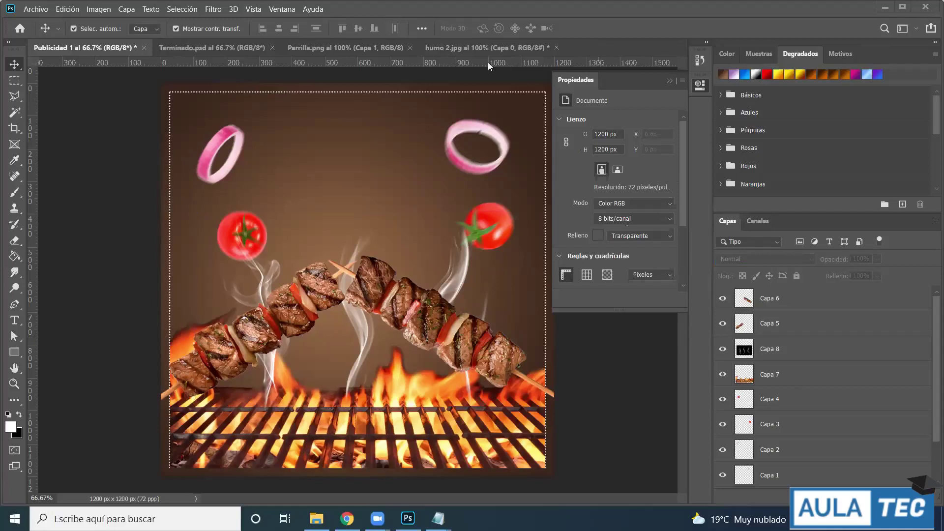
- Add the horizontal text "JIBAS TRES LAGUNAS" and place it along the top of the canvas at about X 70 px, Y 47 px
{"action": "left_click", "coordinate": [20, 326]}
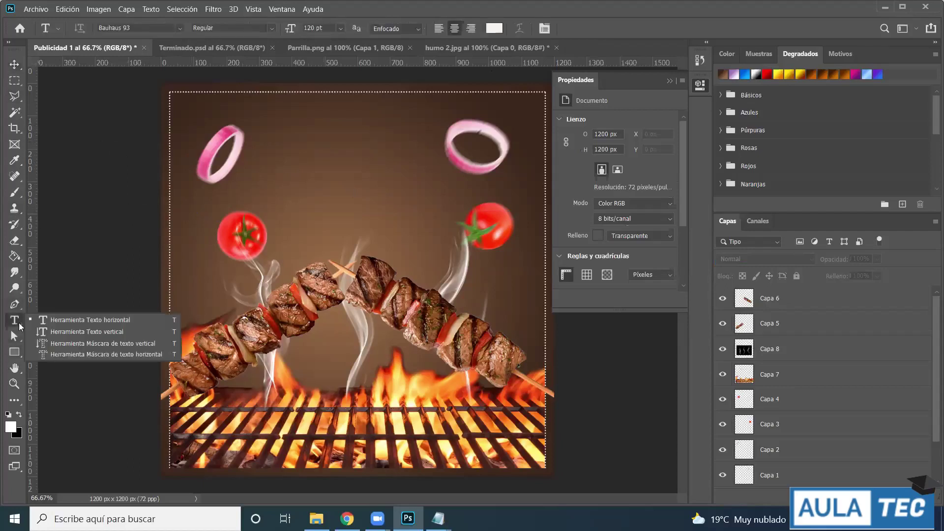
{"action": "left_click", "coordinate": [111, 320]}
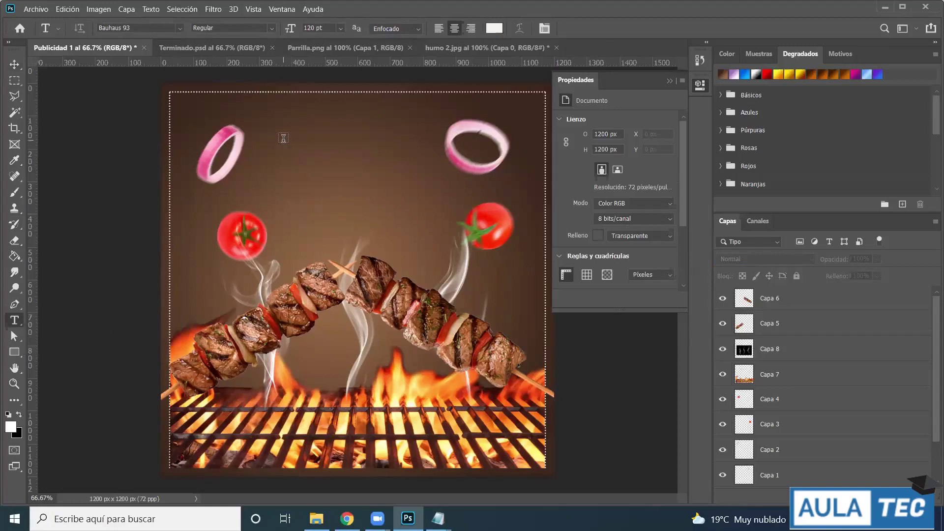
{"action": "left_click", "coordinate": [278, 144]}
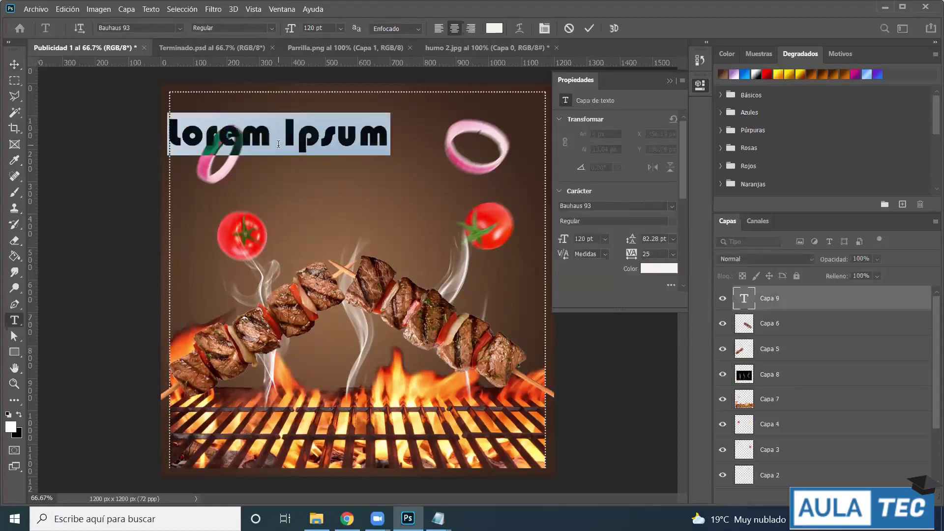
{"action": "key", "text": "BackSpace"}
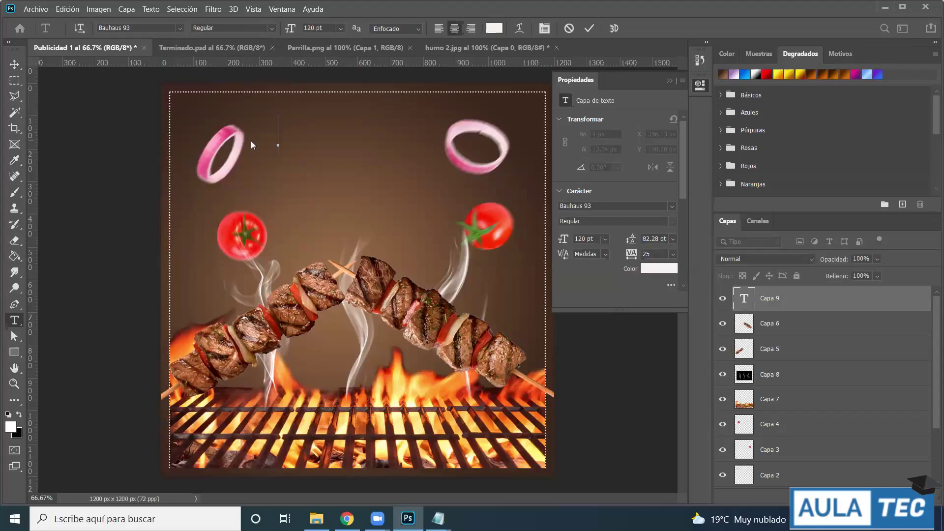
{"action": "type", "text": "Ji"}
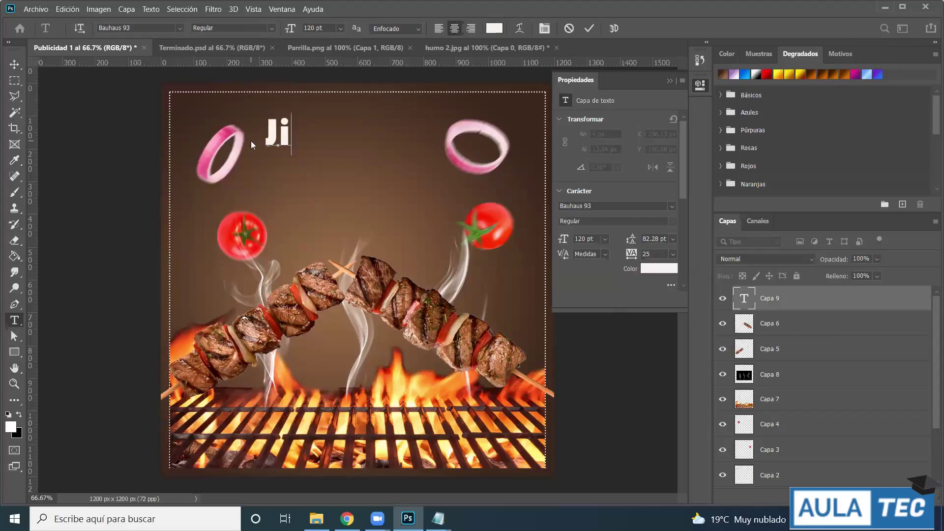
{"action": "key", "text": "BackSpace"}
{"action": "key", "text": "BackSpace"}
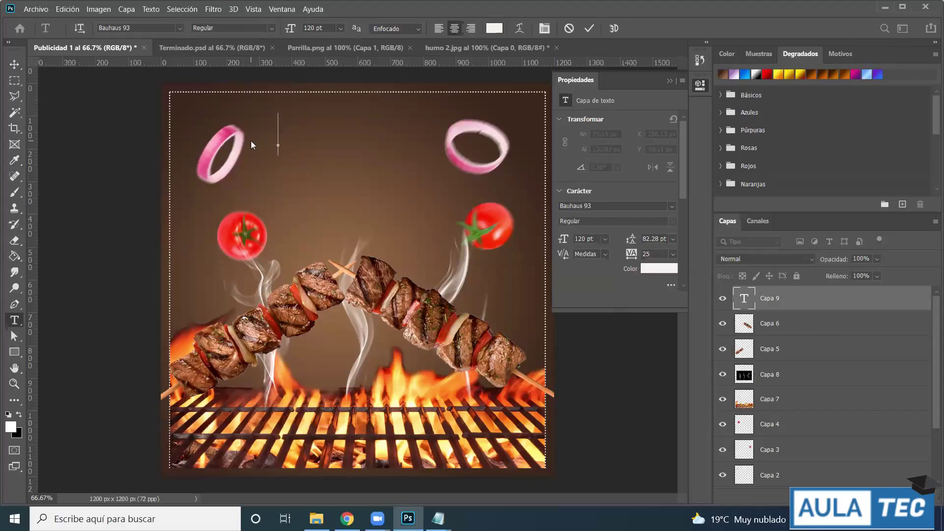
{"action": "type", "text": "JIBAS"}
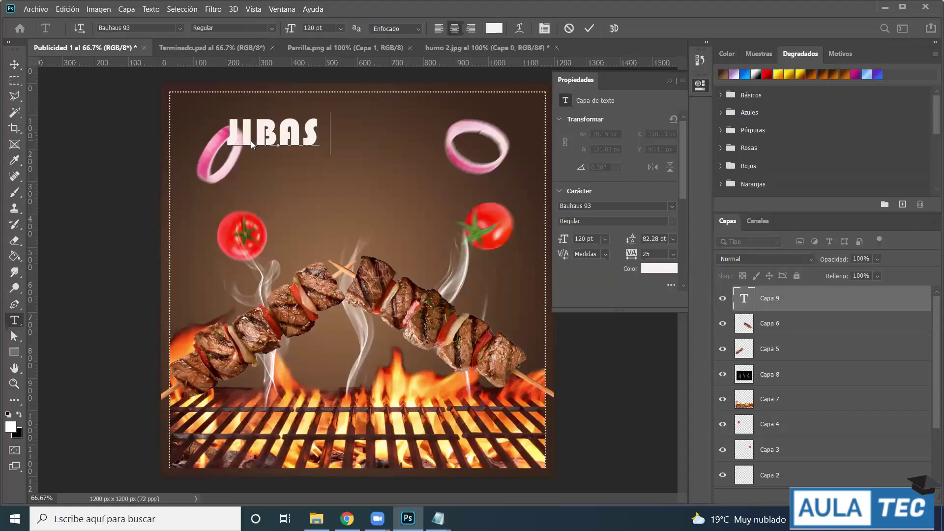
{"action": "type", "text": "TRES"}
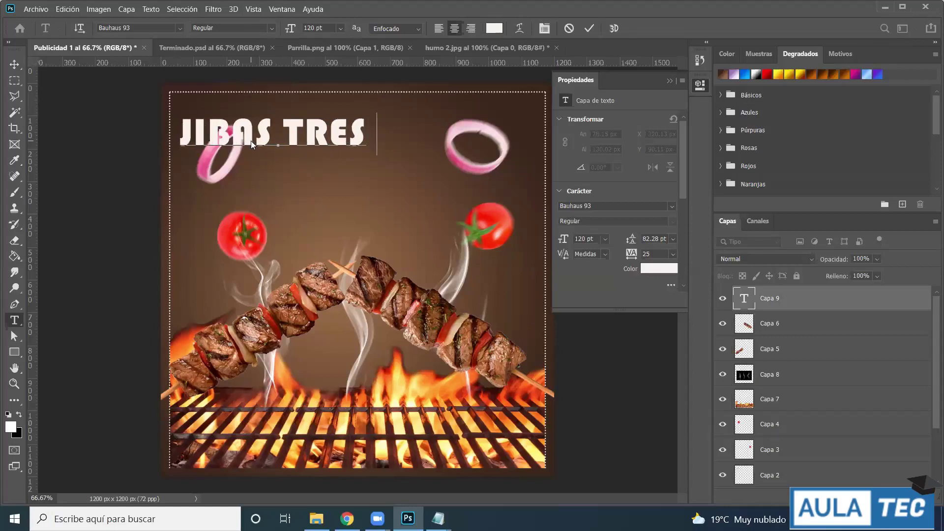
{"action": "type", "text": " LAGUNAS"}
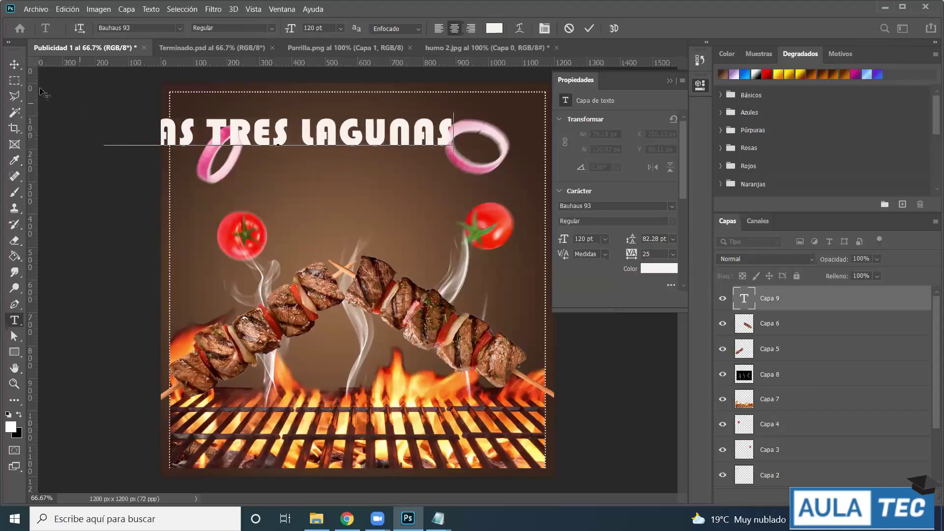
{"action": "left_click", "coordinate": [15, 64]}
{"action": "left_click_drag", "start_coordinate": [350, 135], "coordinate": [439, 112]}
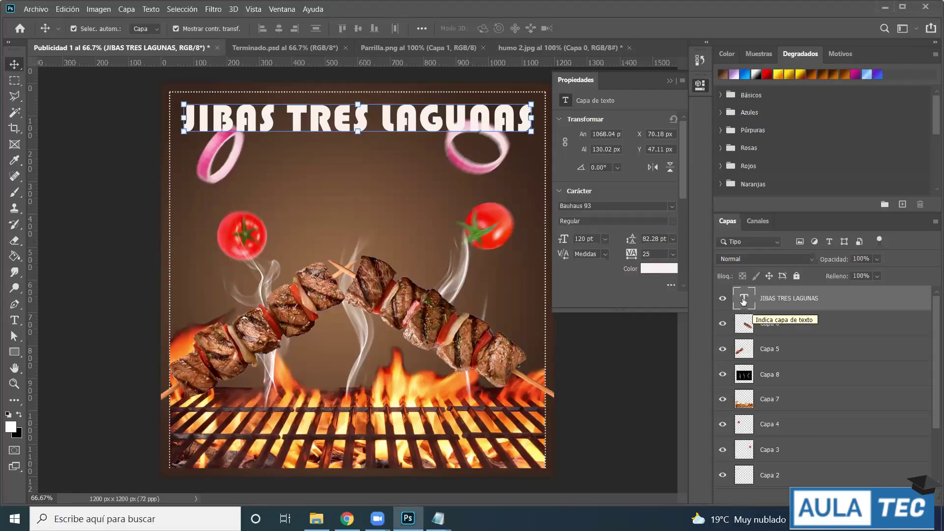
- Set the title text's font to Rockwell Extra Bold at 72 pt
{"action": "double_click", "coordinate": [743, 301]}
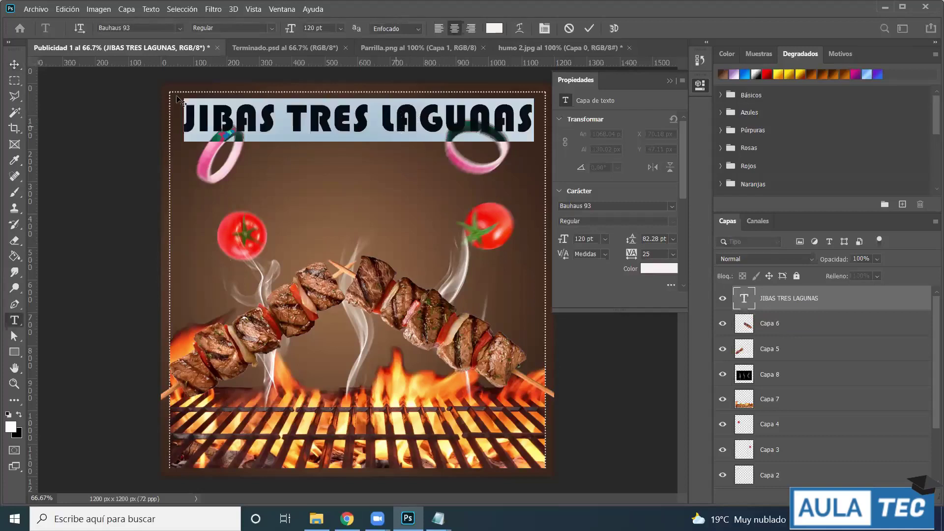
{"action": "left_click", "coordinate": [180, 27]}
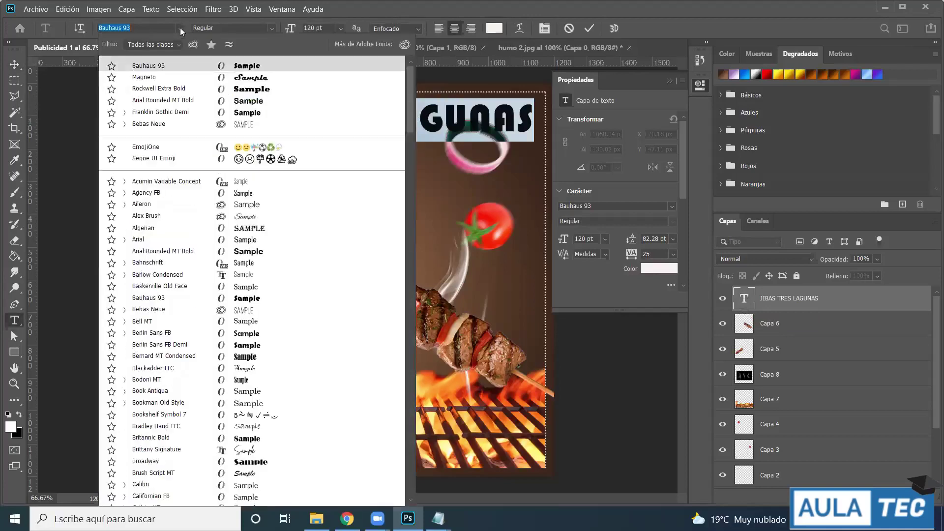
{"action": "left_click", "coordinate": [213, 94]}
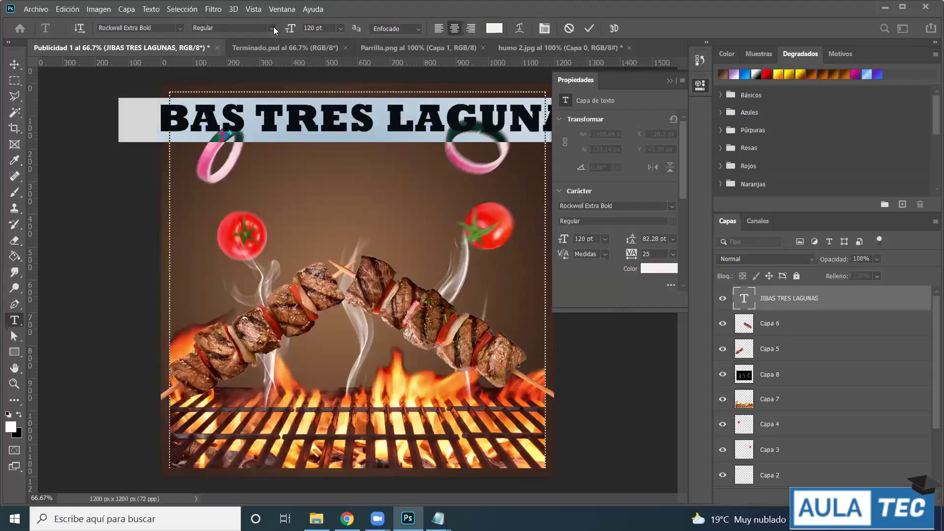
{"action": "left_click", "coordinate": [341, 30]}
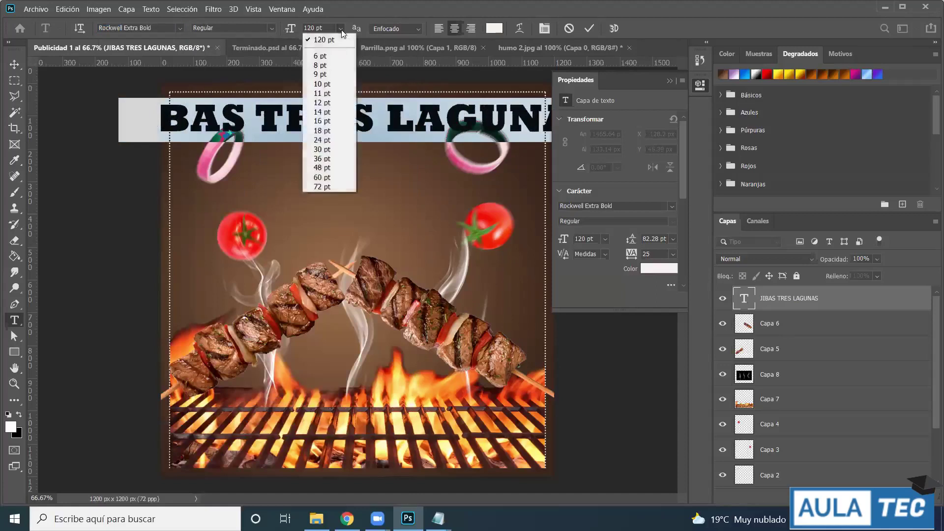
{"action": "left_click", "coordinate": [326, 168]}
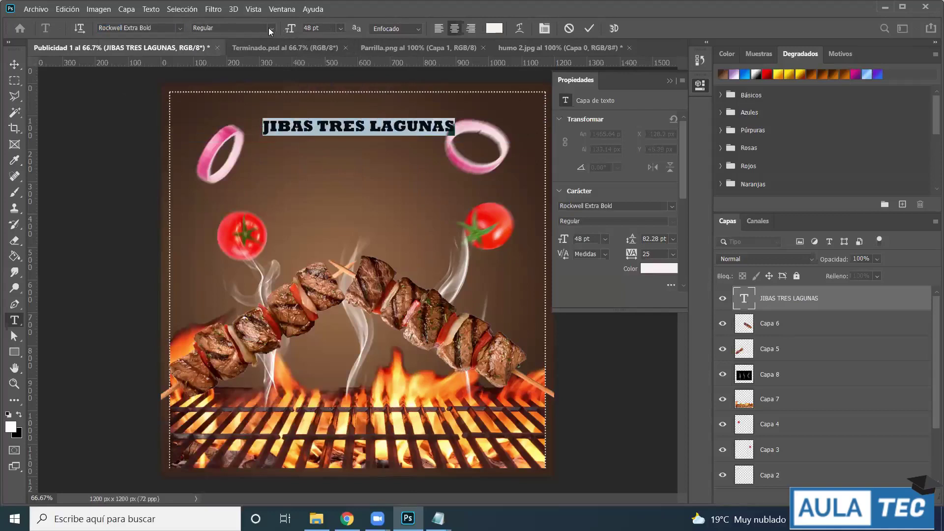
{"action": "left_click", "coordinate": [341, 29]}
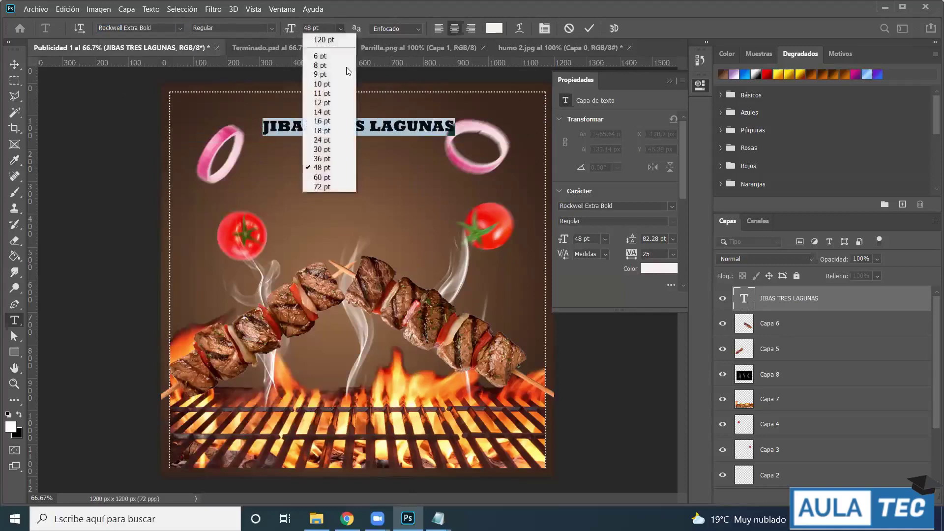
{"action": "left_click", "coordinate": [341, 187]}
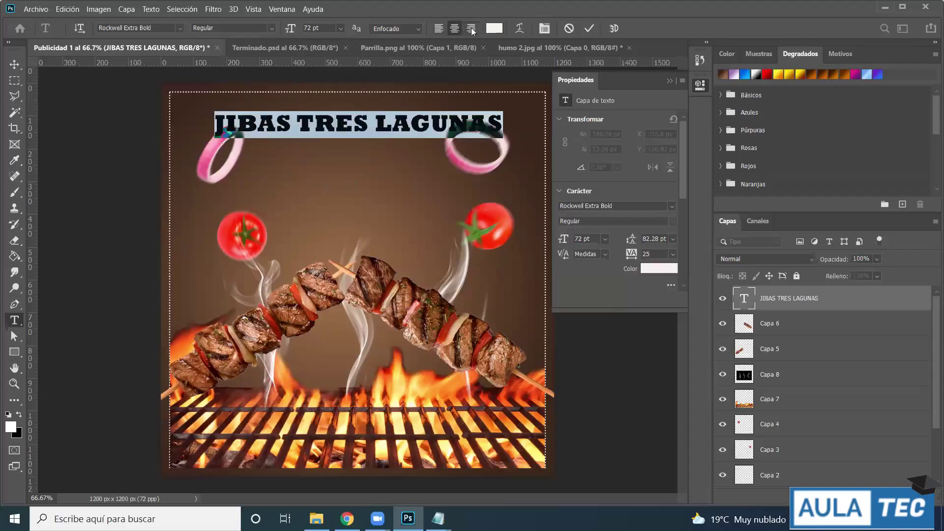
- Change the title text's color to a bright golden yellow
{"action": "left_click", "coordinate": [496, 30]}
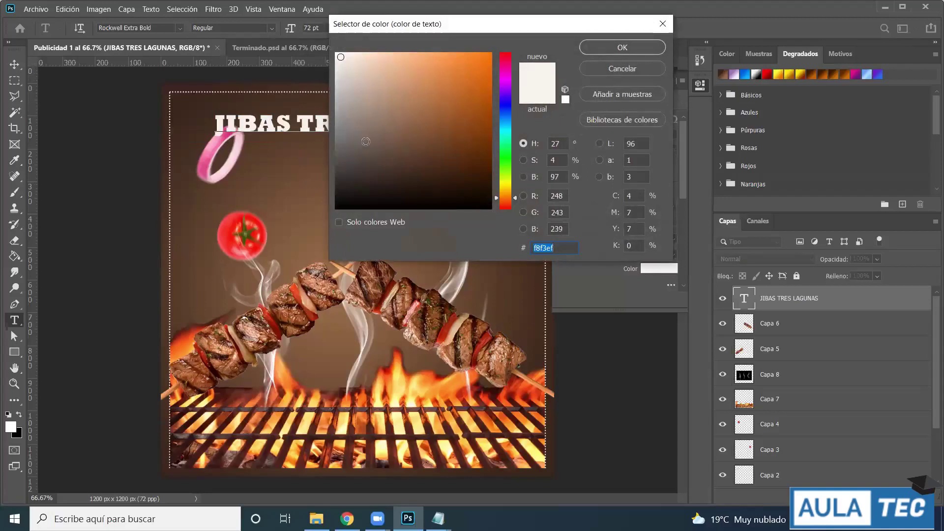
{"action": "left_click", "coordinate": [476, 65]}
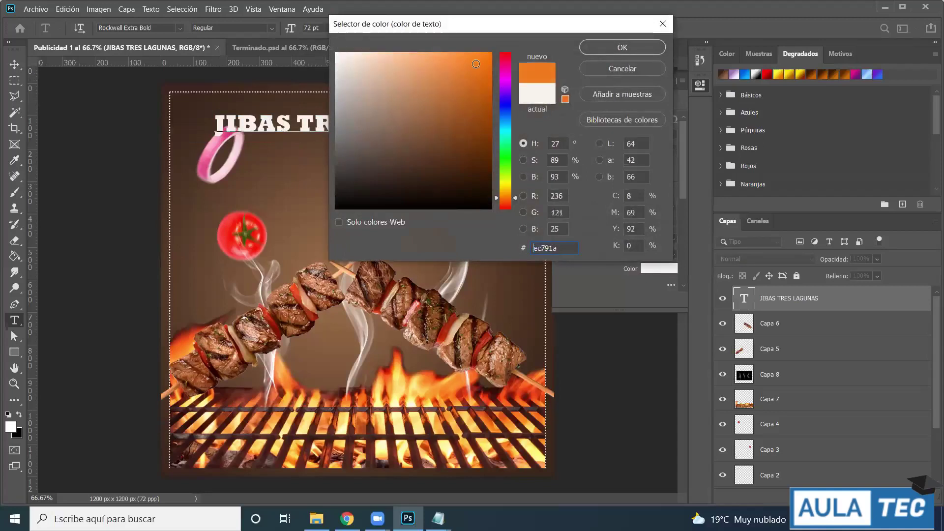
{"action": "left_click", "coordinate": [507, 188]}
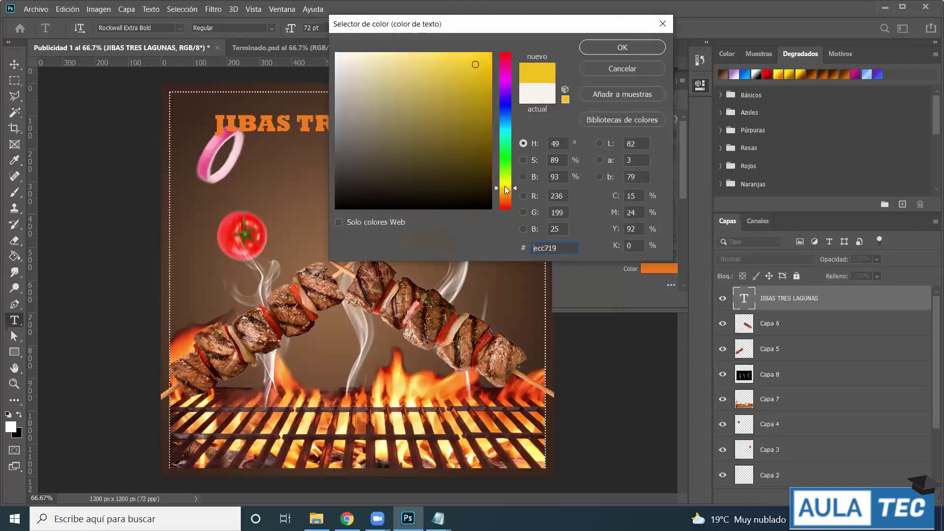
{"action": "left_click_drag", "start_coordinate": [485, 94], "coordinate": [489, 55]}
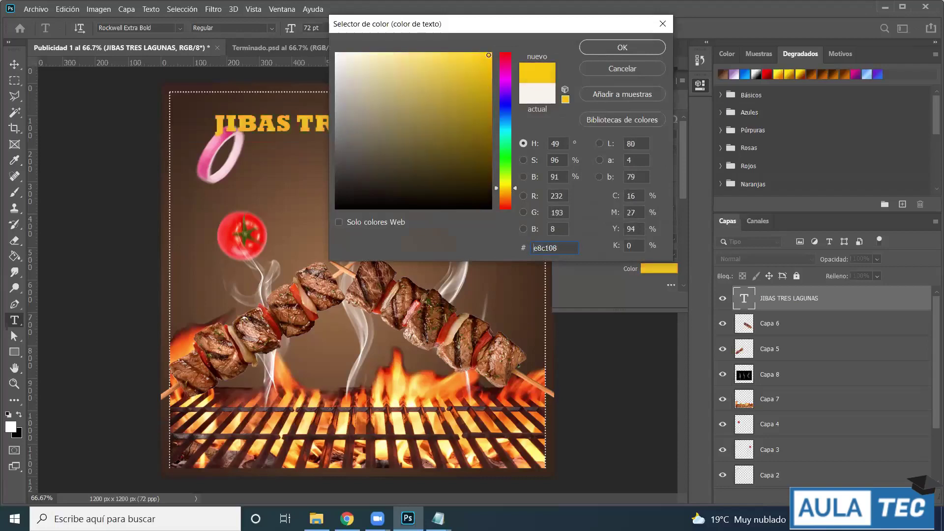
{"action": "left_click", "coordinate": [613, 49]}
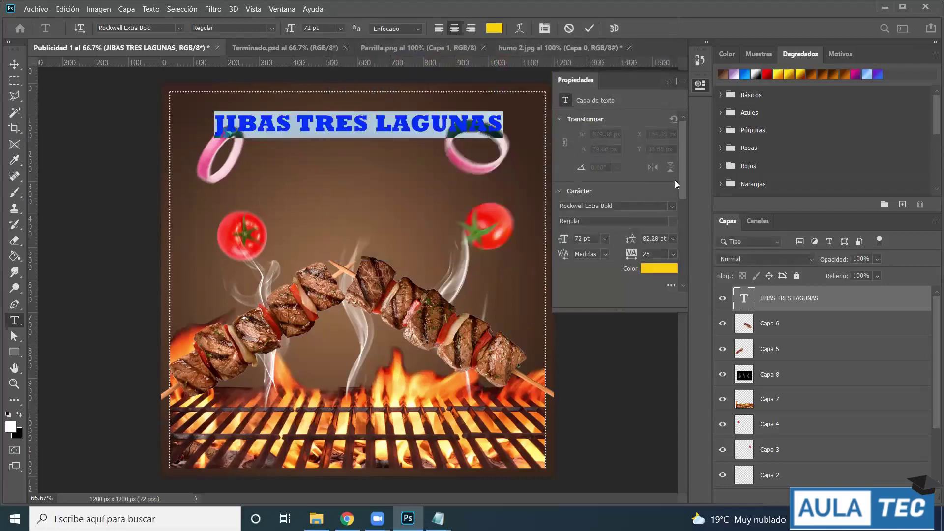
- Move the title up above the onion rings to about X 165 px, Y 41 px
{"action": "left_click", "coordinate": [15, 65]}
{"action": "left_click_drag", "start_coordinate": [431, 124], "coordinate": [431, 114]}
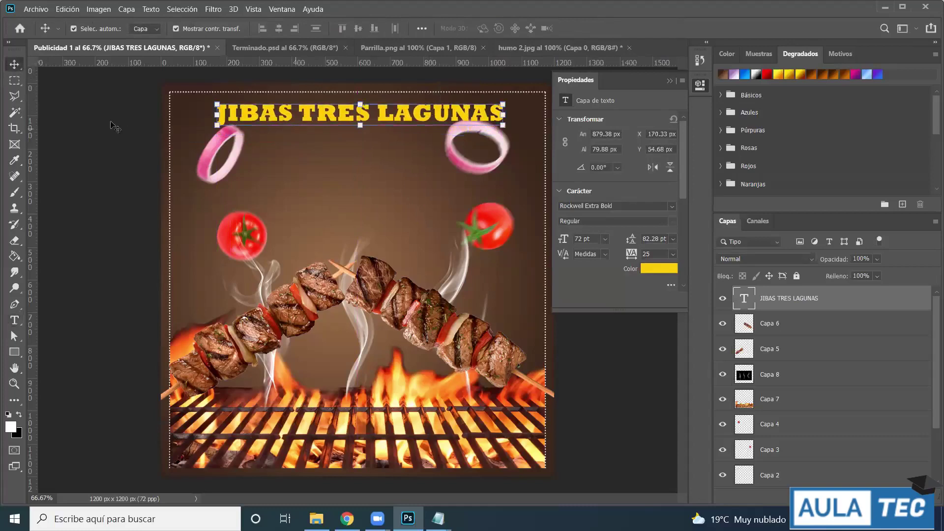
{"action": "left_click", "coordinate": [96, 127]}
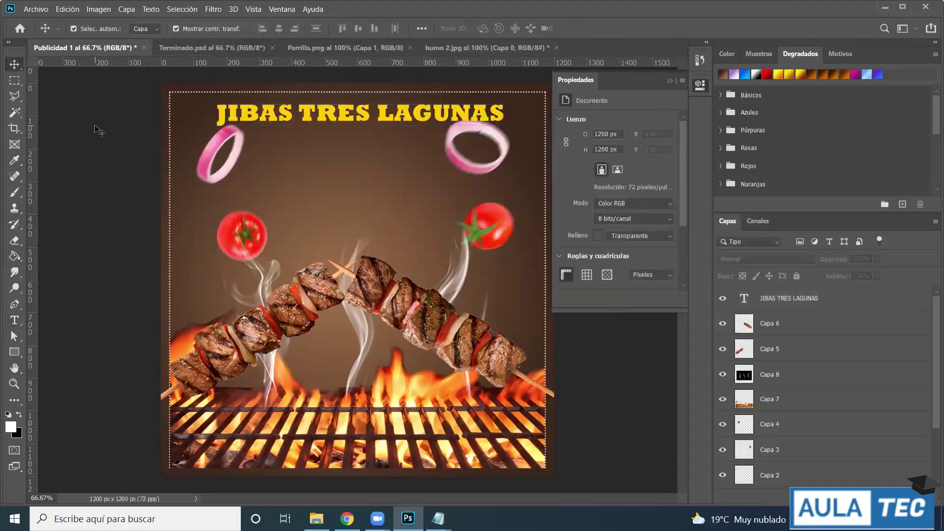
{"action": "left_click", "coordinate": [394, 117]}
{"action": "left_click_drag", "start_coordinate": [394, 116], "coordinate": [394, 119]}
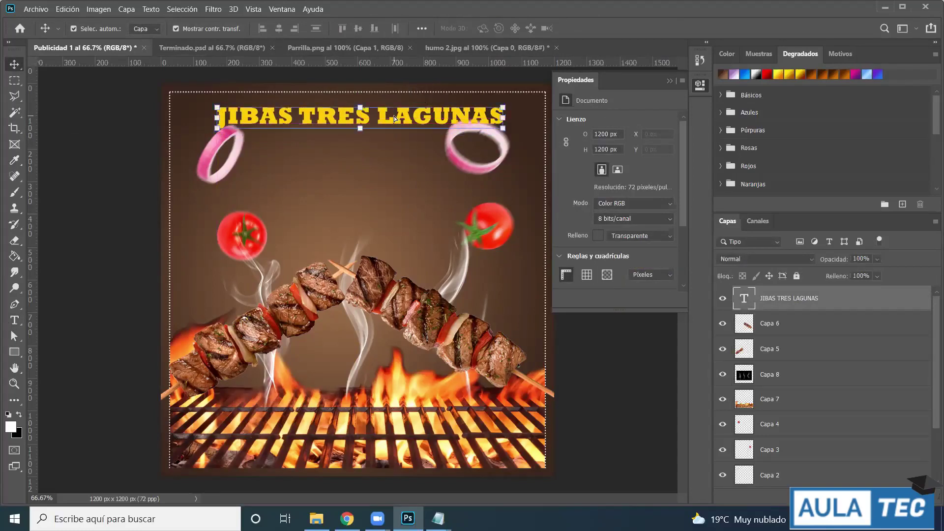
{"action": "key", "text": "Up"}
{"action": "key", "text": "Up"}
{"action": "key", "text": "Up"}
{"action": "key", "text": "Up"}
{"action": "key", "text": "Up"}
{"action": "key", "text": "Up"}
{"action": "key", "text": "Up"}
{"action": "key", "text": "Up"}
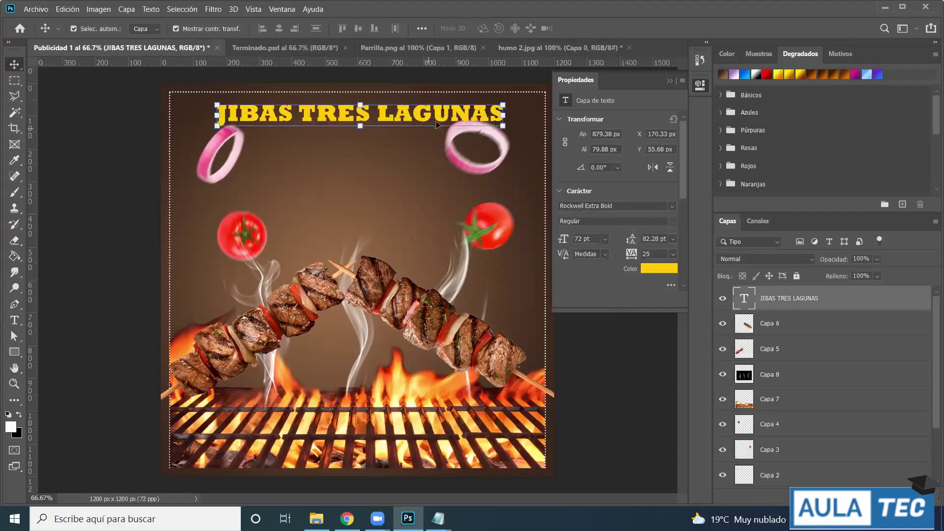
{"action": "left_click_drag", "start_coordinate": [442, 114], "coordinate": [440, 109]}
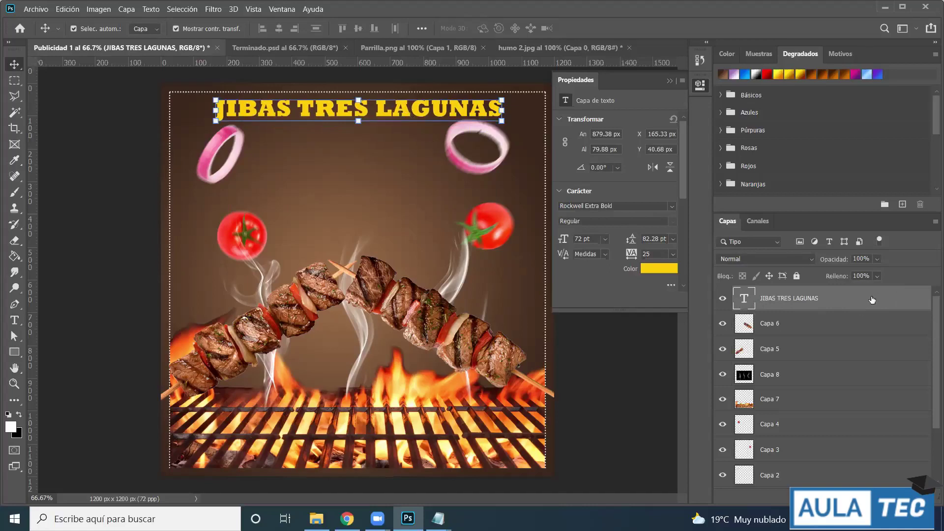
- Apply a Sombra paralela effect to the title layer with 39% opacity, 90° angle, 7 px distance, 19% spread and 10 px size
{"action": "double_click", "coordinate": [901, 302]}
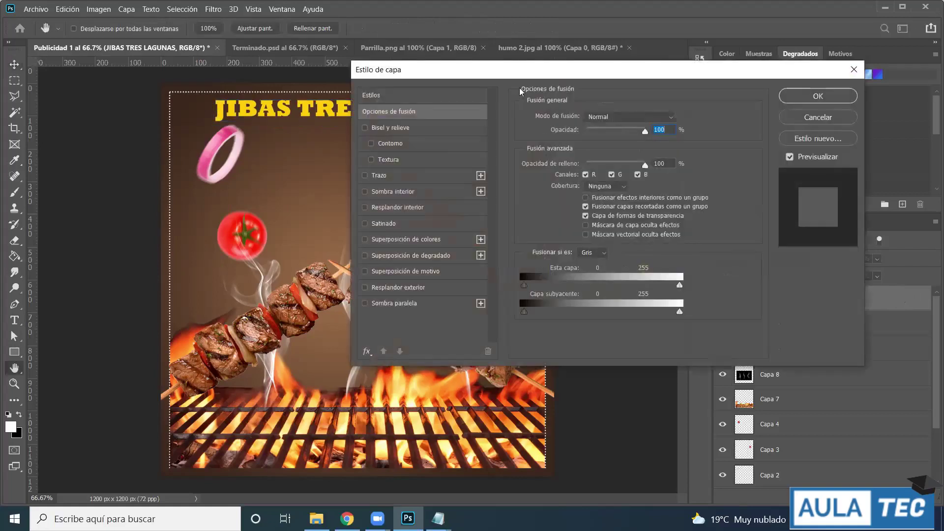
{"action": "left_click_drag", "start_coordinate": [546, 76], "coordinate": [685, 31]}
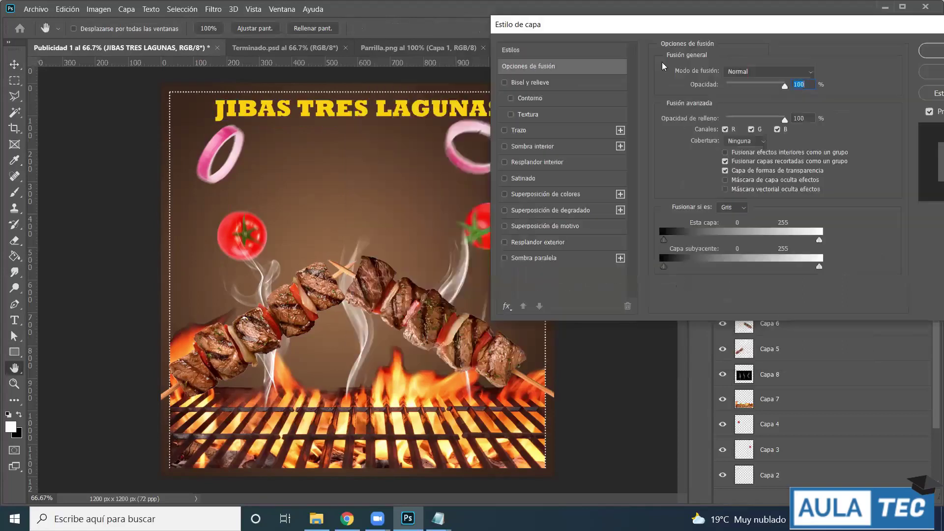
{"action": "left_click", "coordinate": [519, 260]}
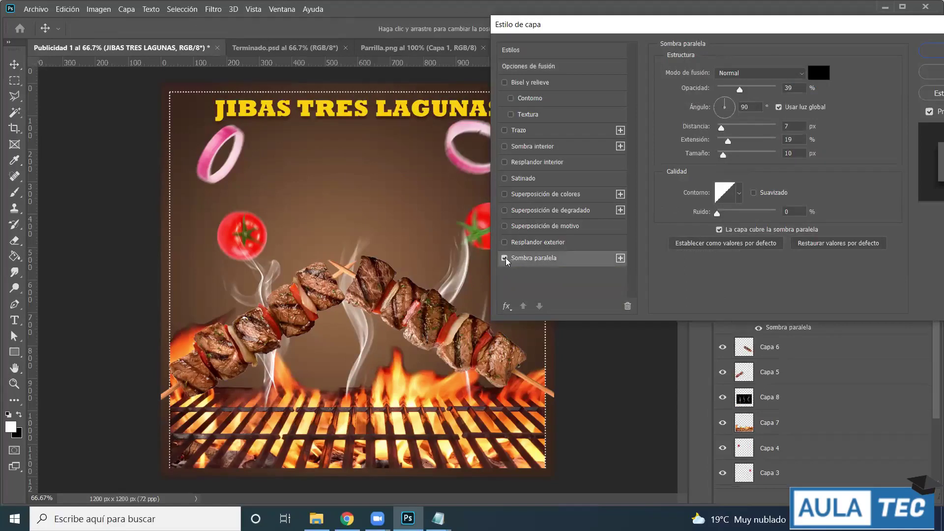
{"action": "left_click", "coordinate": [505, 258]}
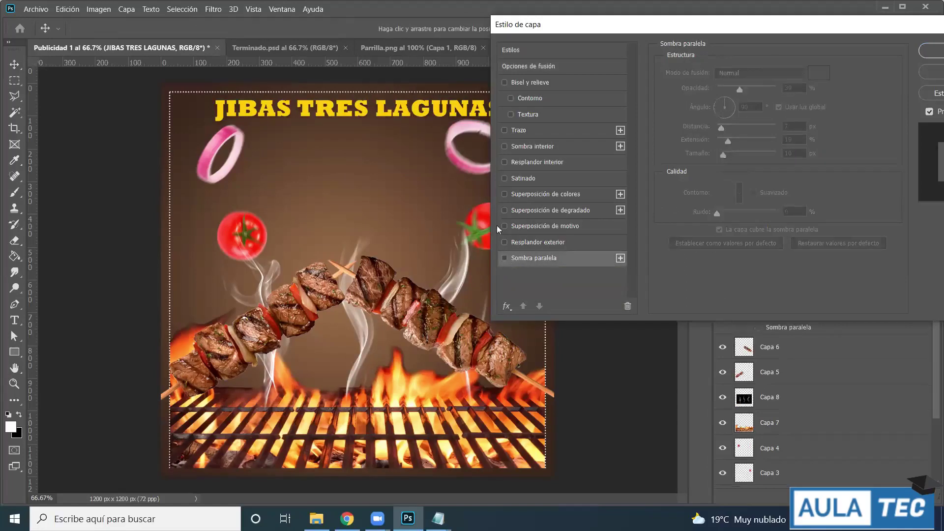
{"action": "left_click", "coordinate": [504, 258]}
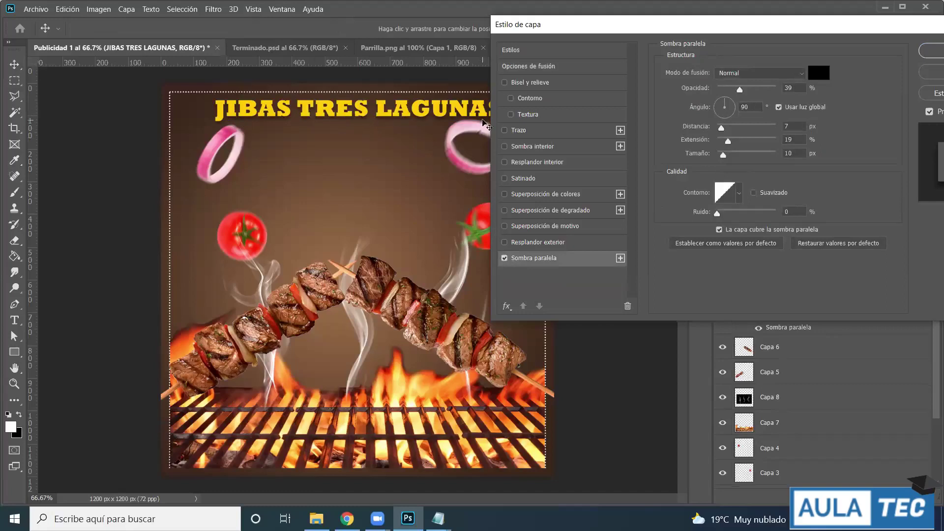
{"action": "left_click_drag", "start_coordinate": [805, 30], "coordinate": [694, 27]}
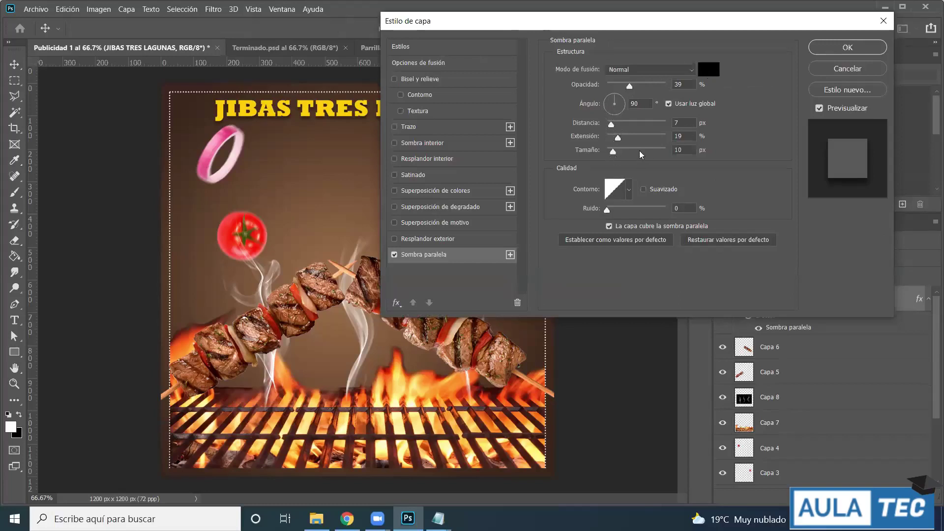
{"action": "left_click_drag", "start_coordinate": [673, 26], "coordinate": [717, 30]}
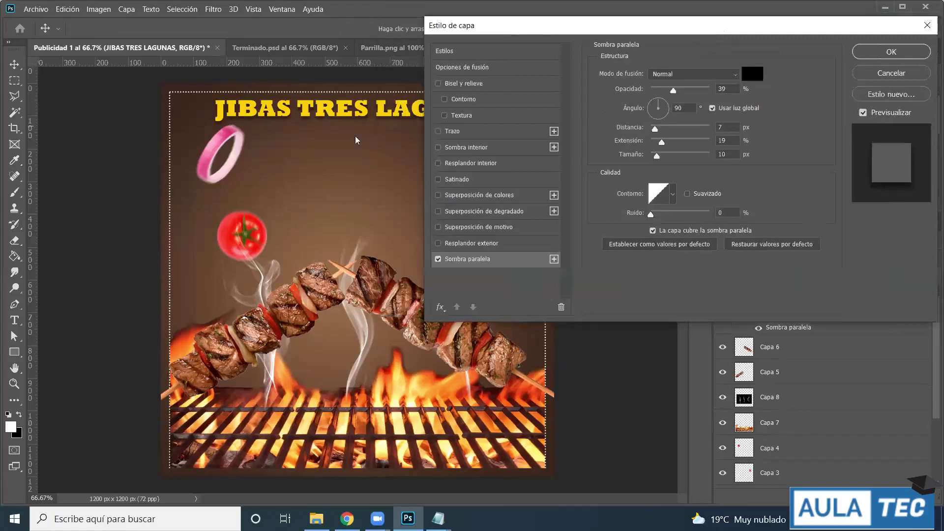
{"action": "left_click", "coordinate": [874, 53]}
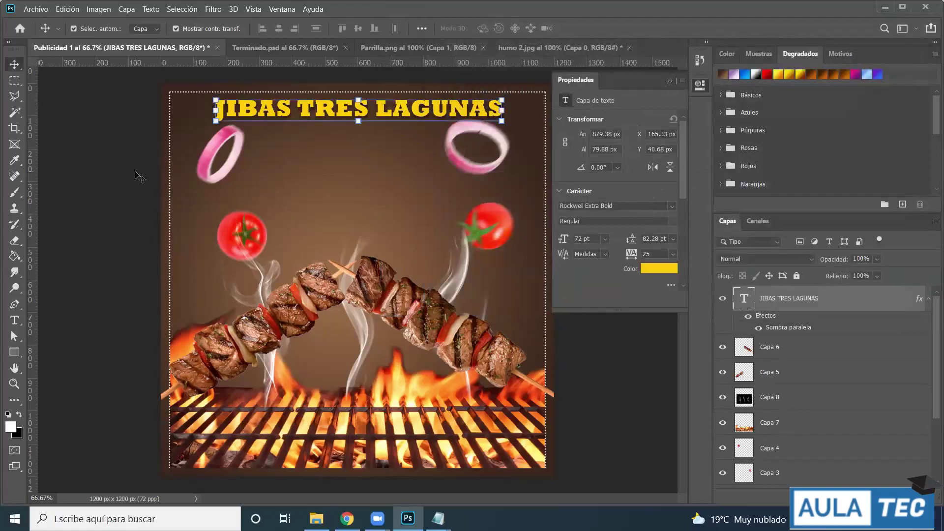
- Reposition the title slightly lower at about X 168 px, Y 49 px and deselect it
{"action": "left_click", "coordinate": [136, 172]}
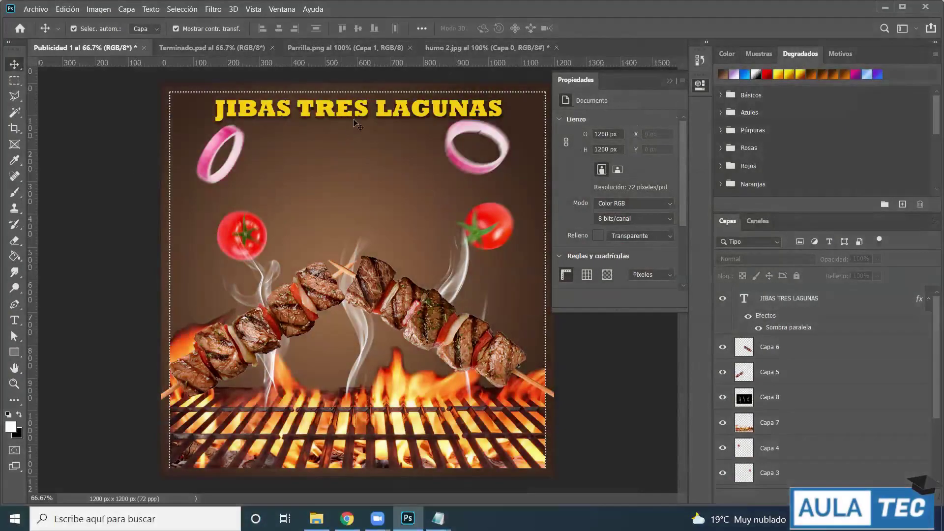
{"action": "left_click_drag", "start_coordinate": [354, 123], "coordinate": [382, 118]}
{"action": "left_click", "coordinate": [127, 174]}
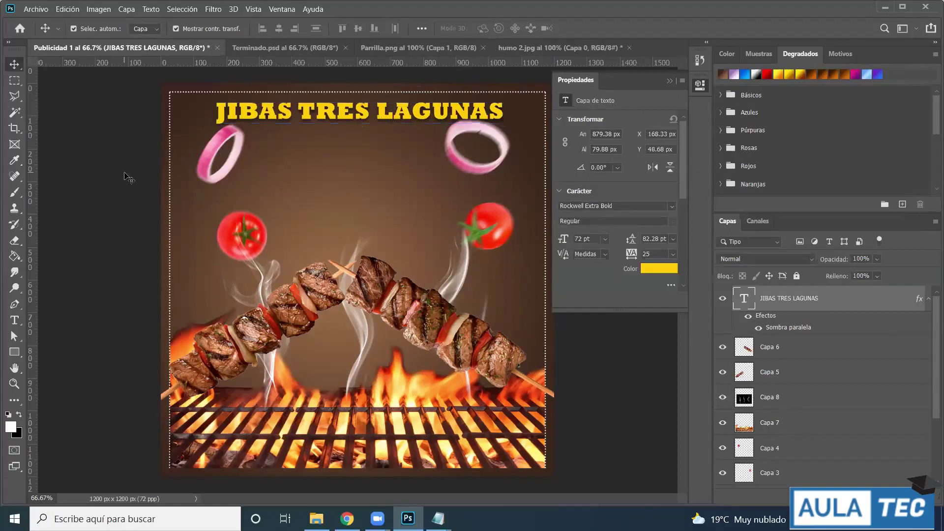